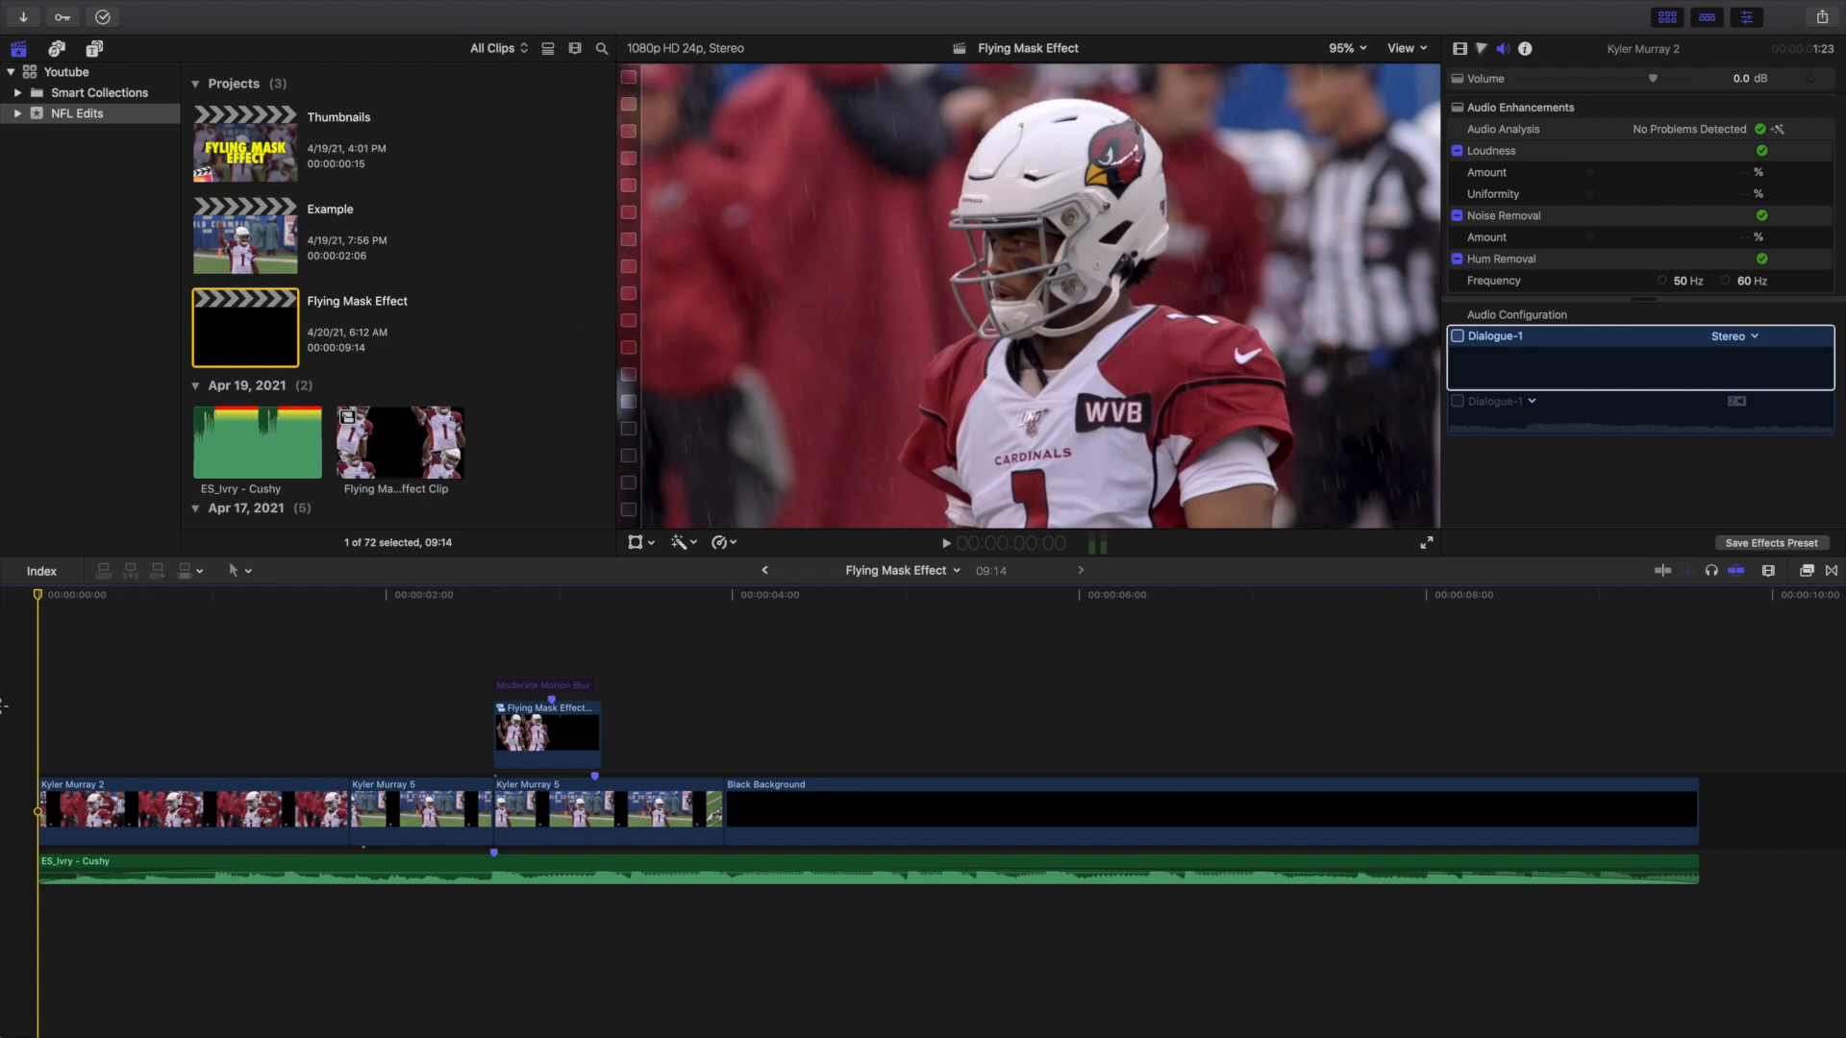
# Play back the Flying Mask Effect project to review the finished effect.
pyautogui.press('space')
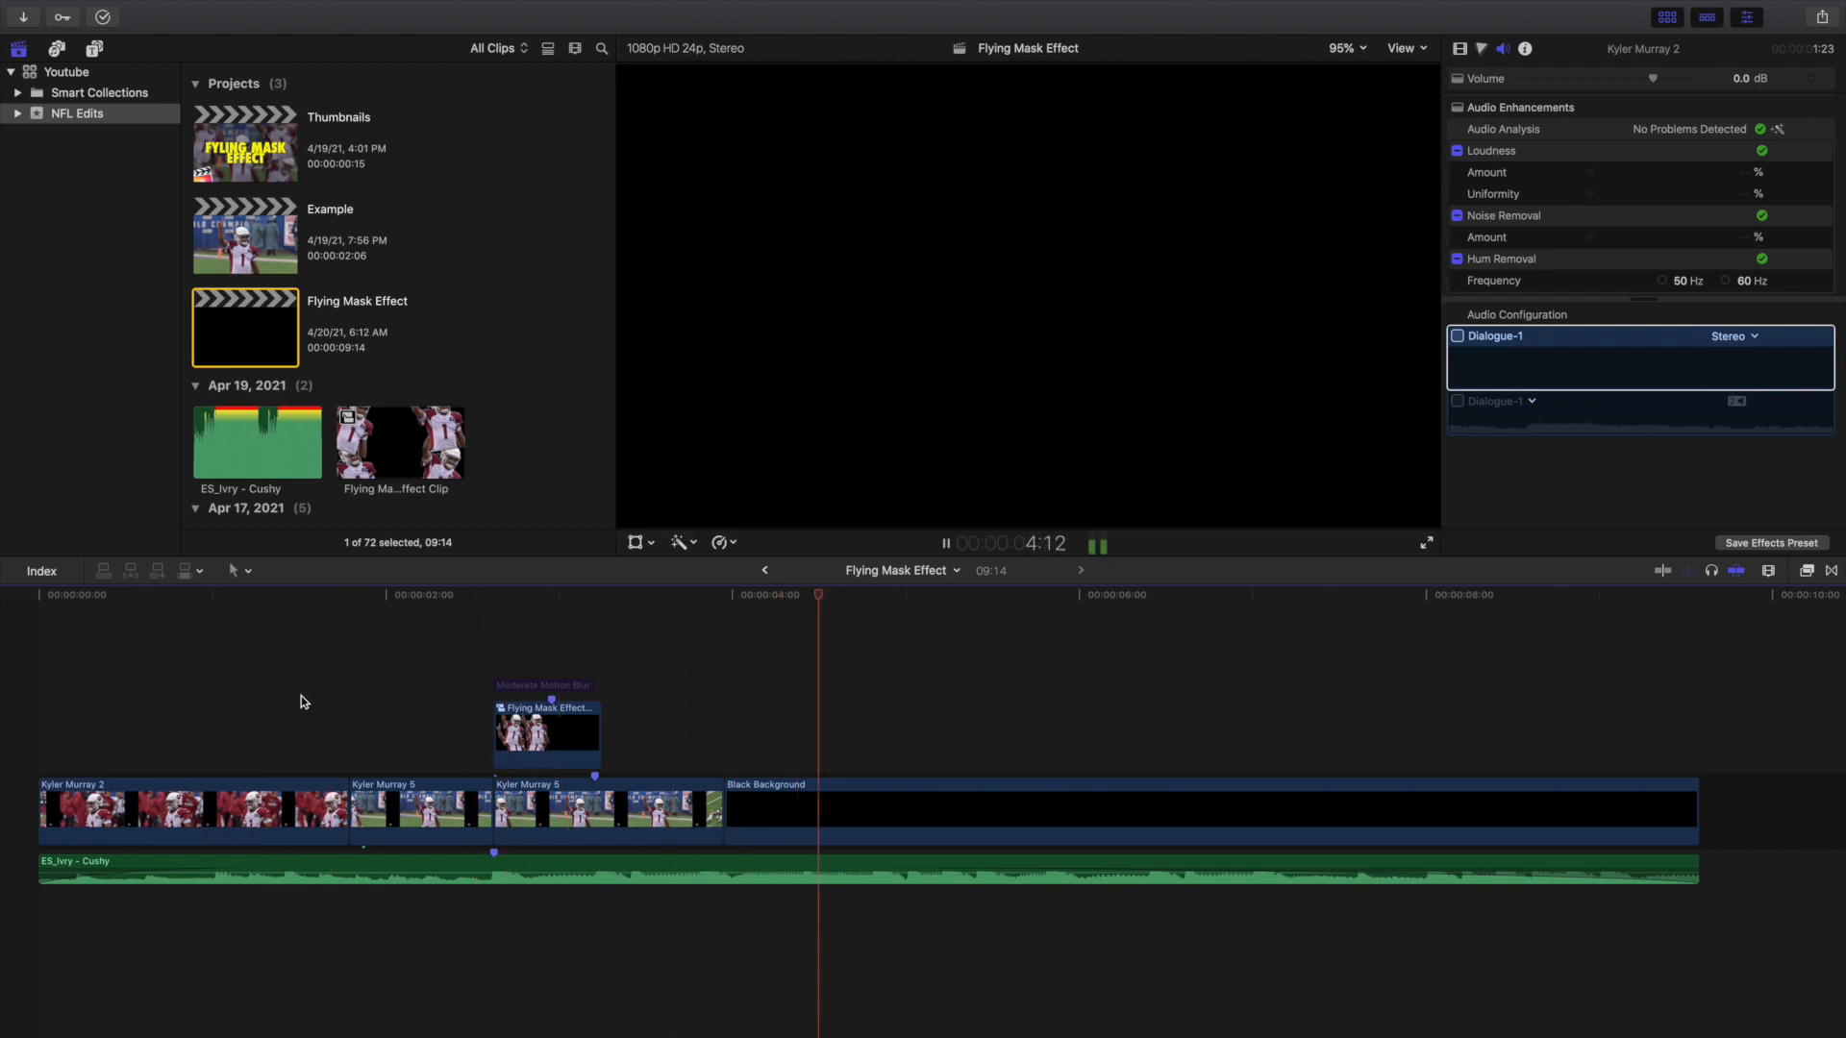
pyautogui.click(301, 701)
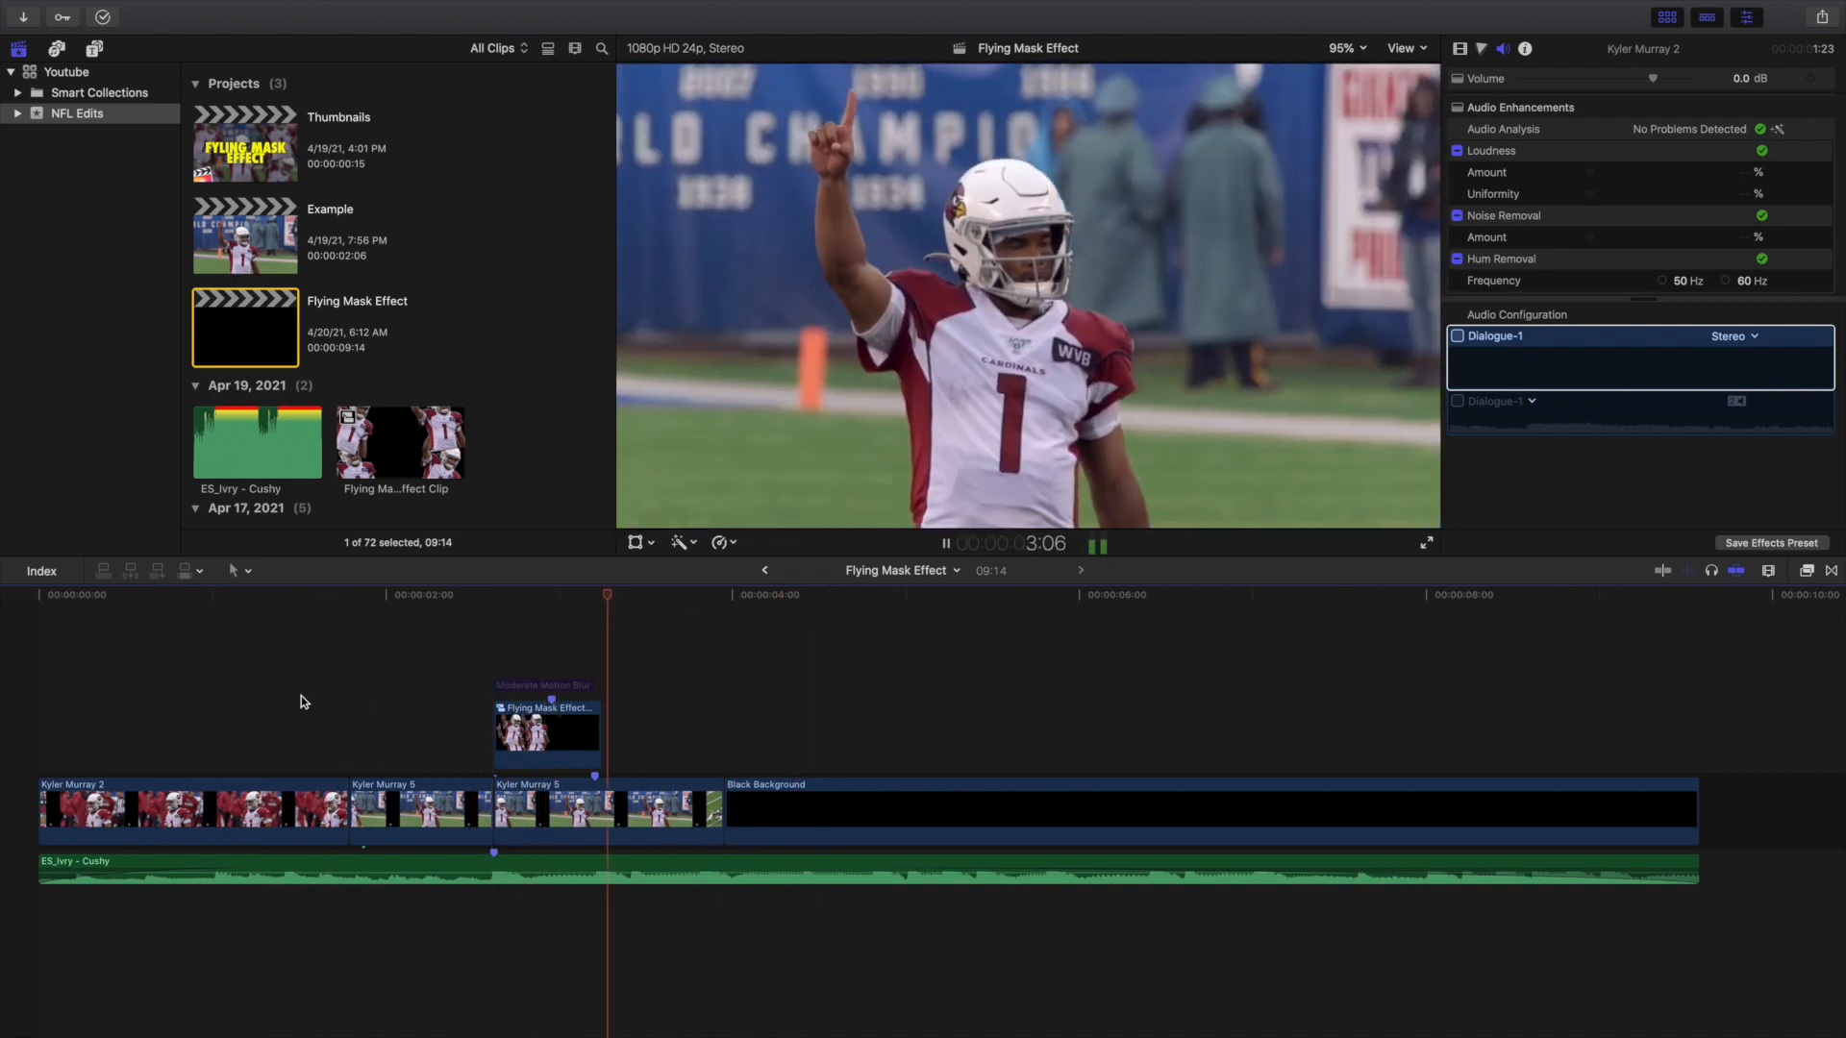
pyautogui.click(303, 702)
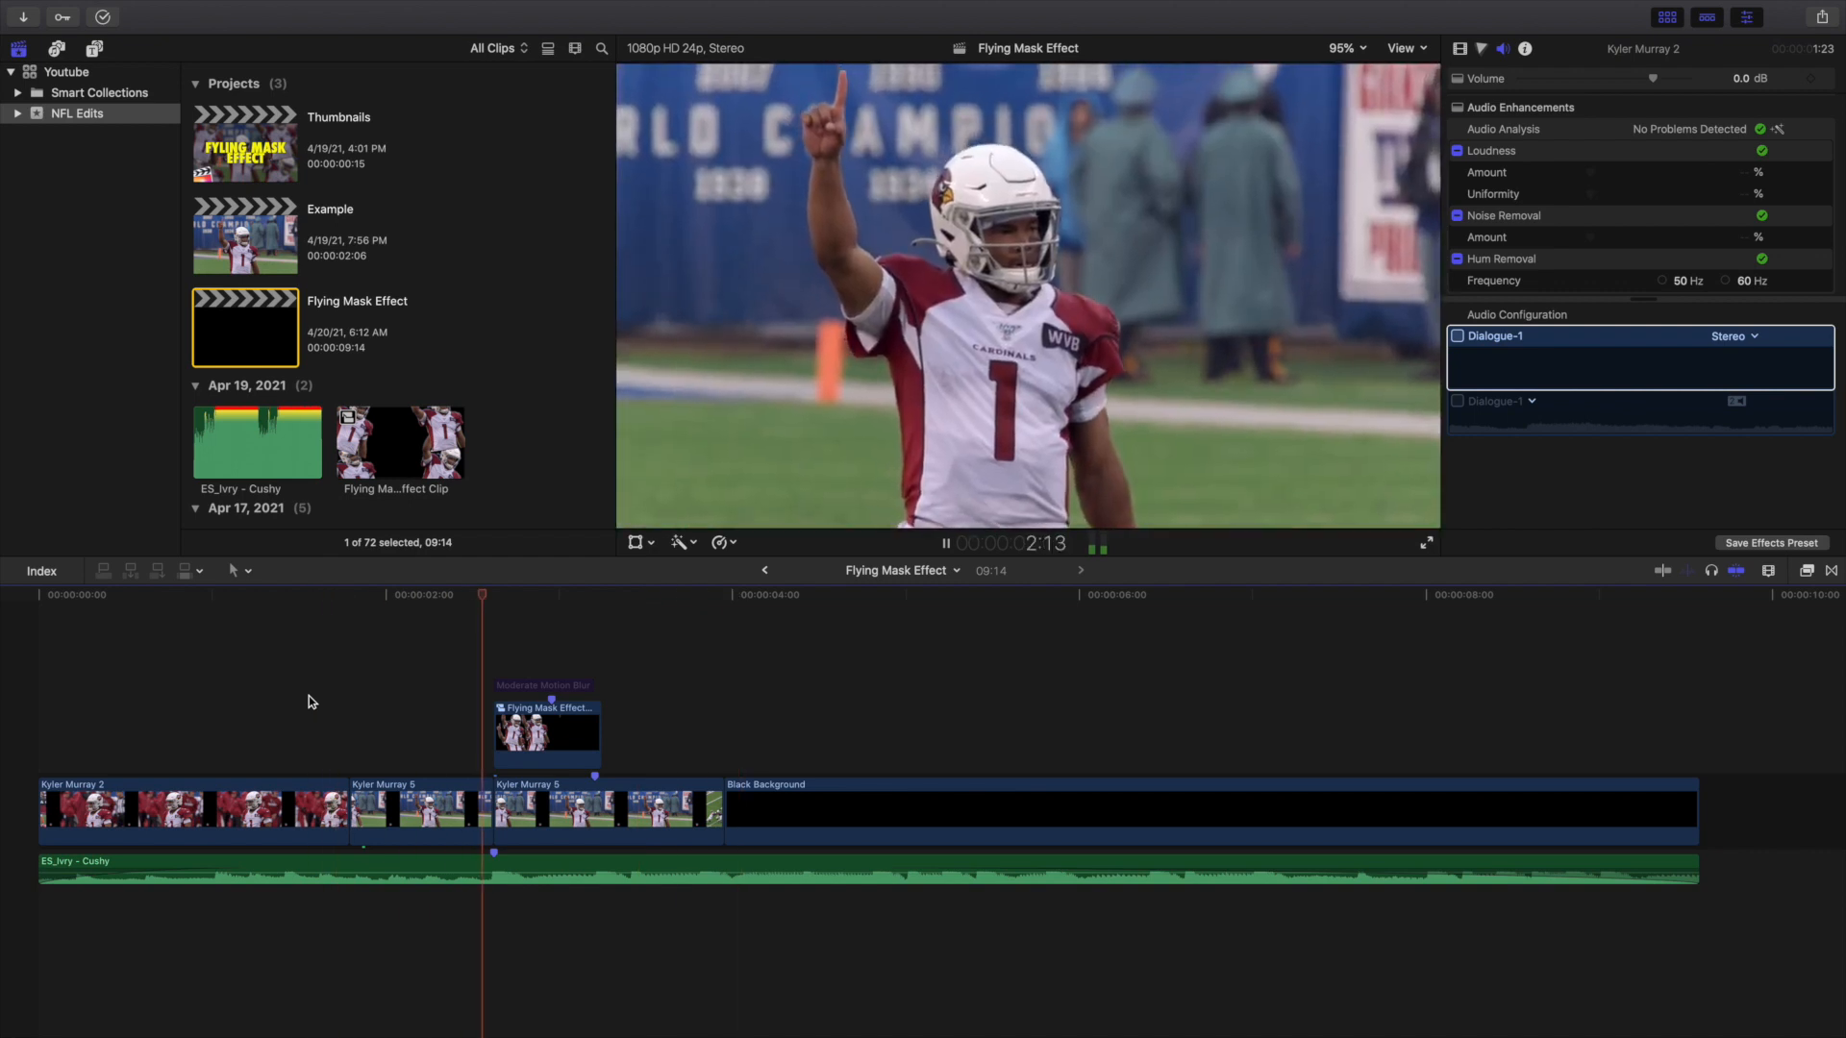
pyautogui.press('space')
pyautogui.click(499, 685)
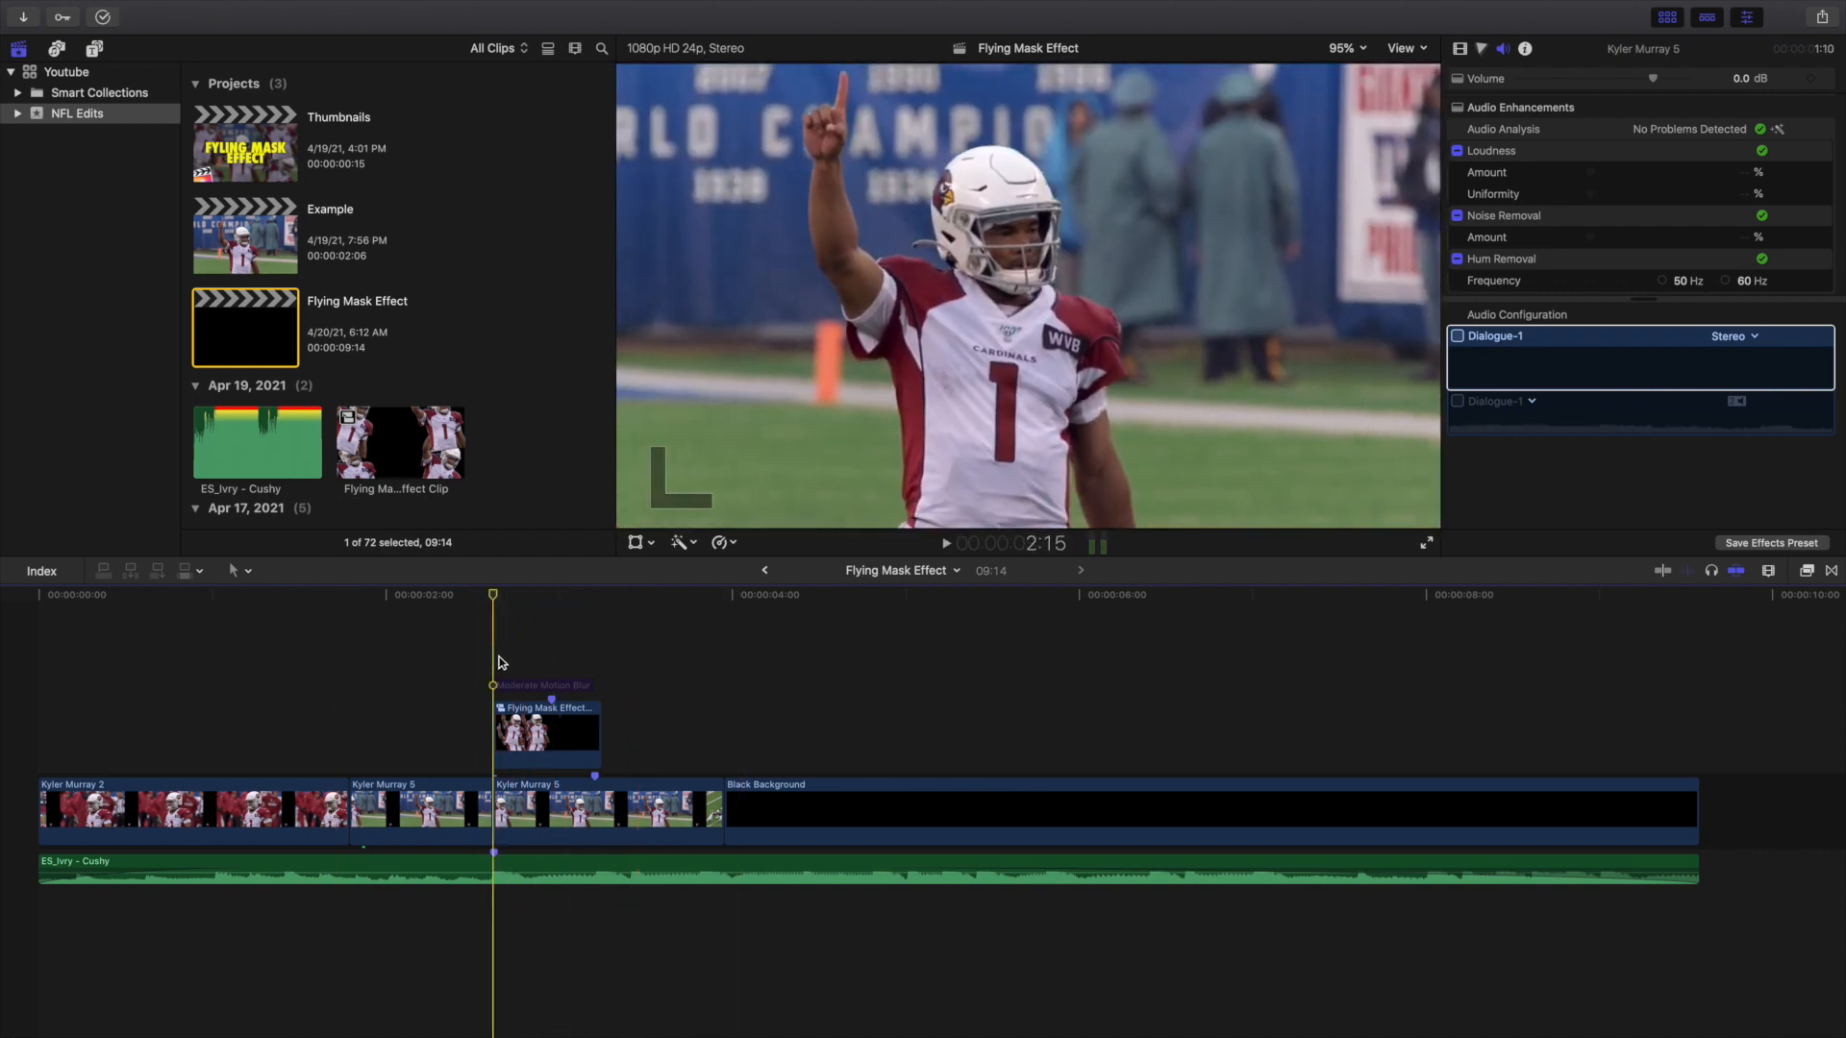
# Examine the flying mask clip frame by frame, moving backward from its end to where it starts.
pyautogui.click(585, 661)
pyautogui.press('Left')
pyautogui.press('Left')
pyautogui.press('Left')
pyautogui.press('Left')
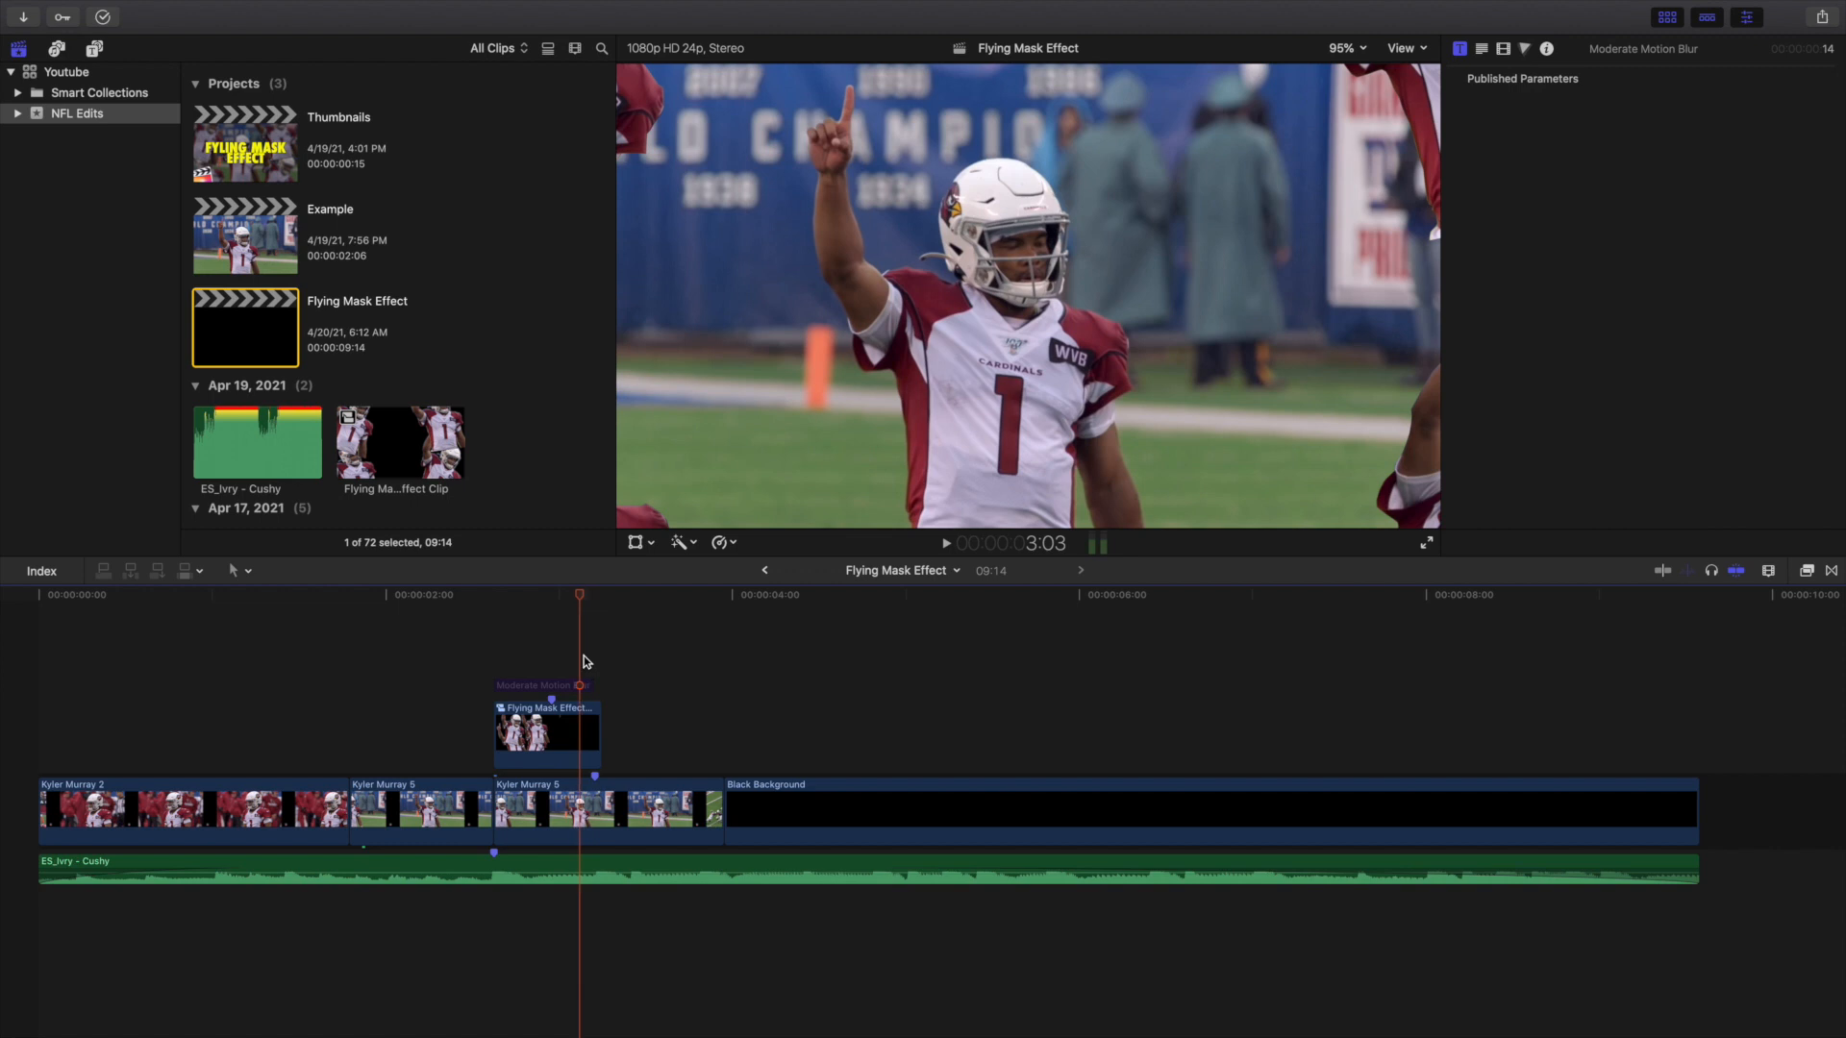
pyautogui.press('Left')
pyautogui.press('Left')
pyautogui.press('Left')
pyautogui.press('Left')
pyautogui.press('Left')
pyautogui.press('Left')
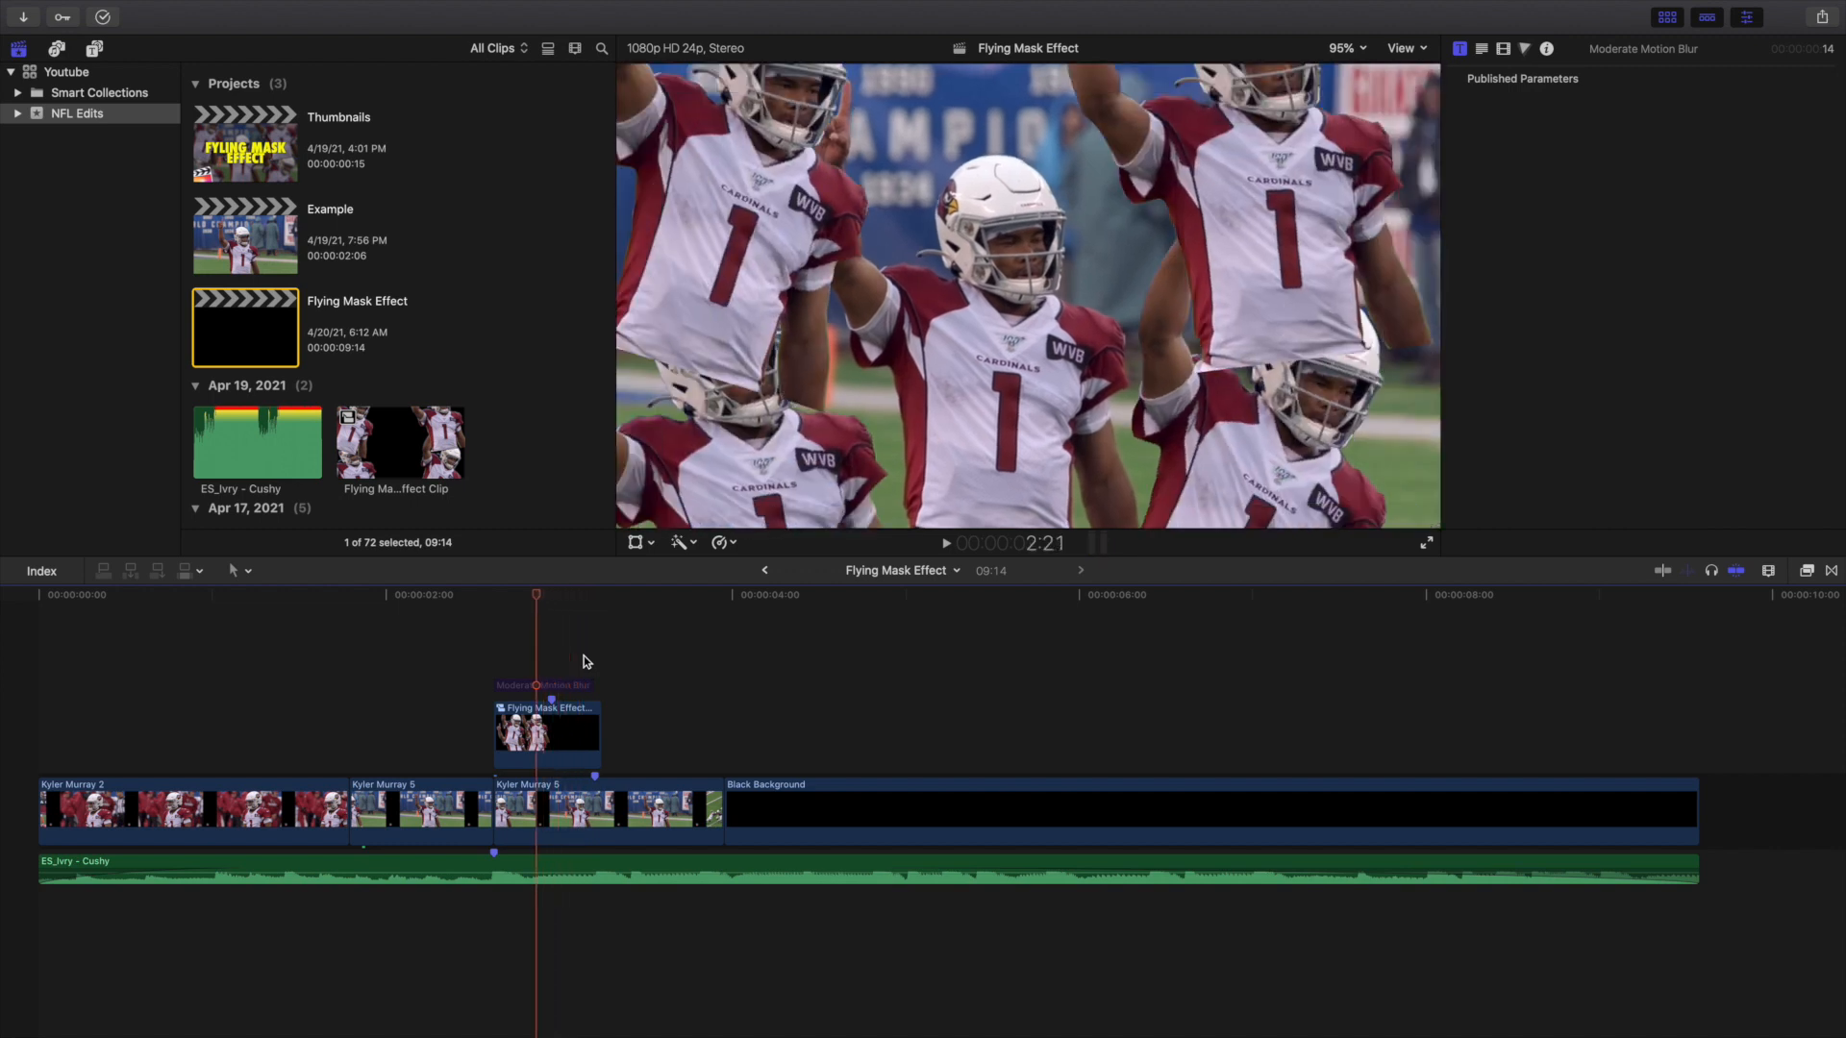
pyautogui.press('Left')
pyautogui.press('Left')
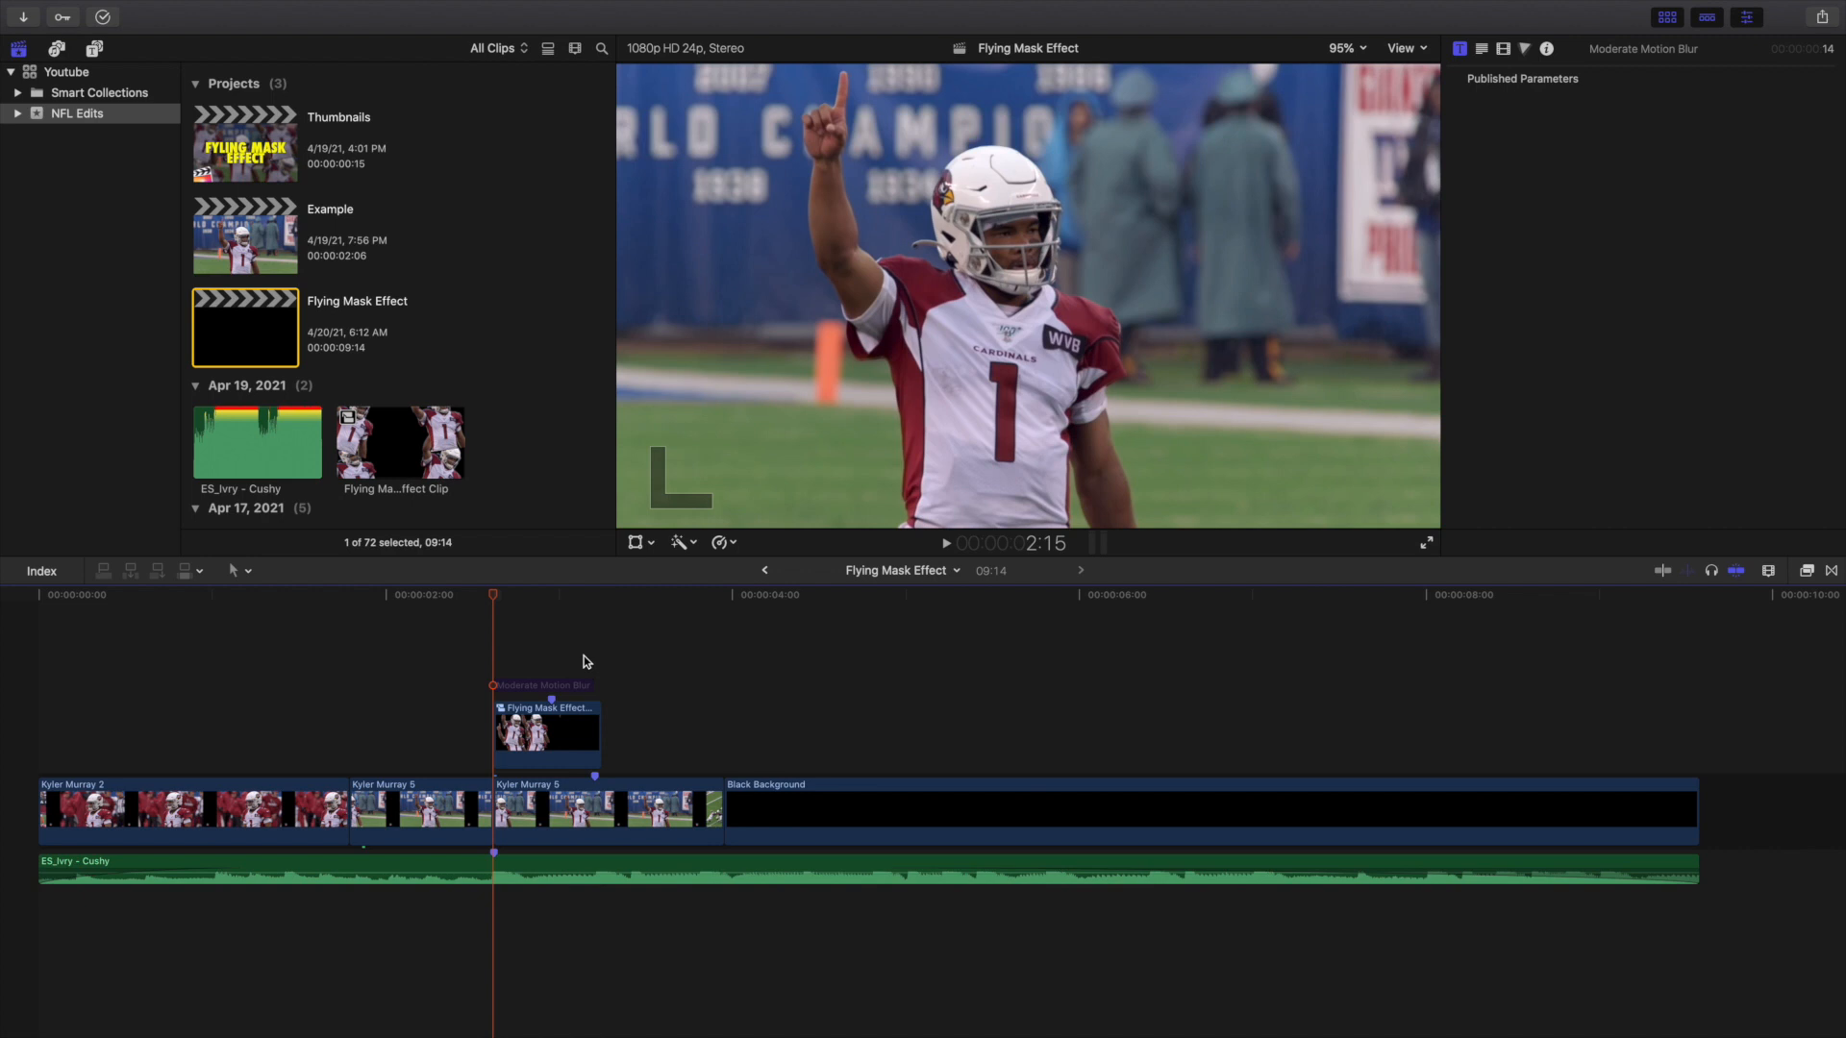
# Replay the effect, return to the start of the timeline, and open the Example project.
pyautogui.press('l')
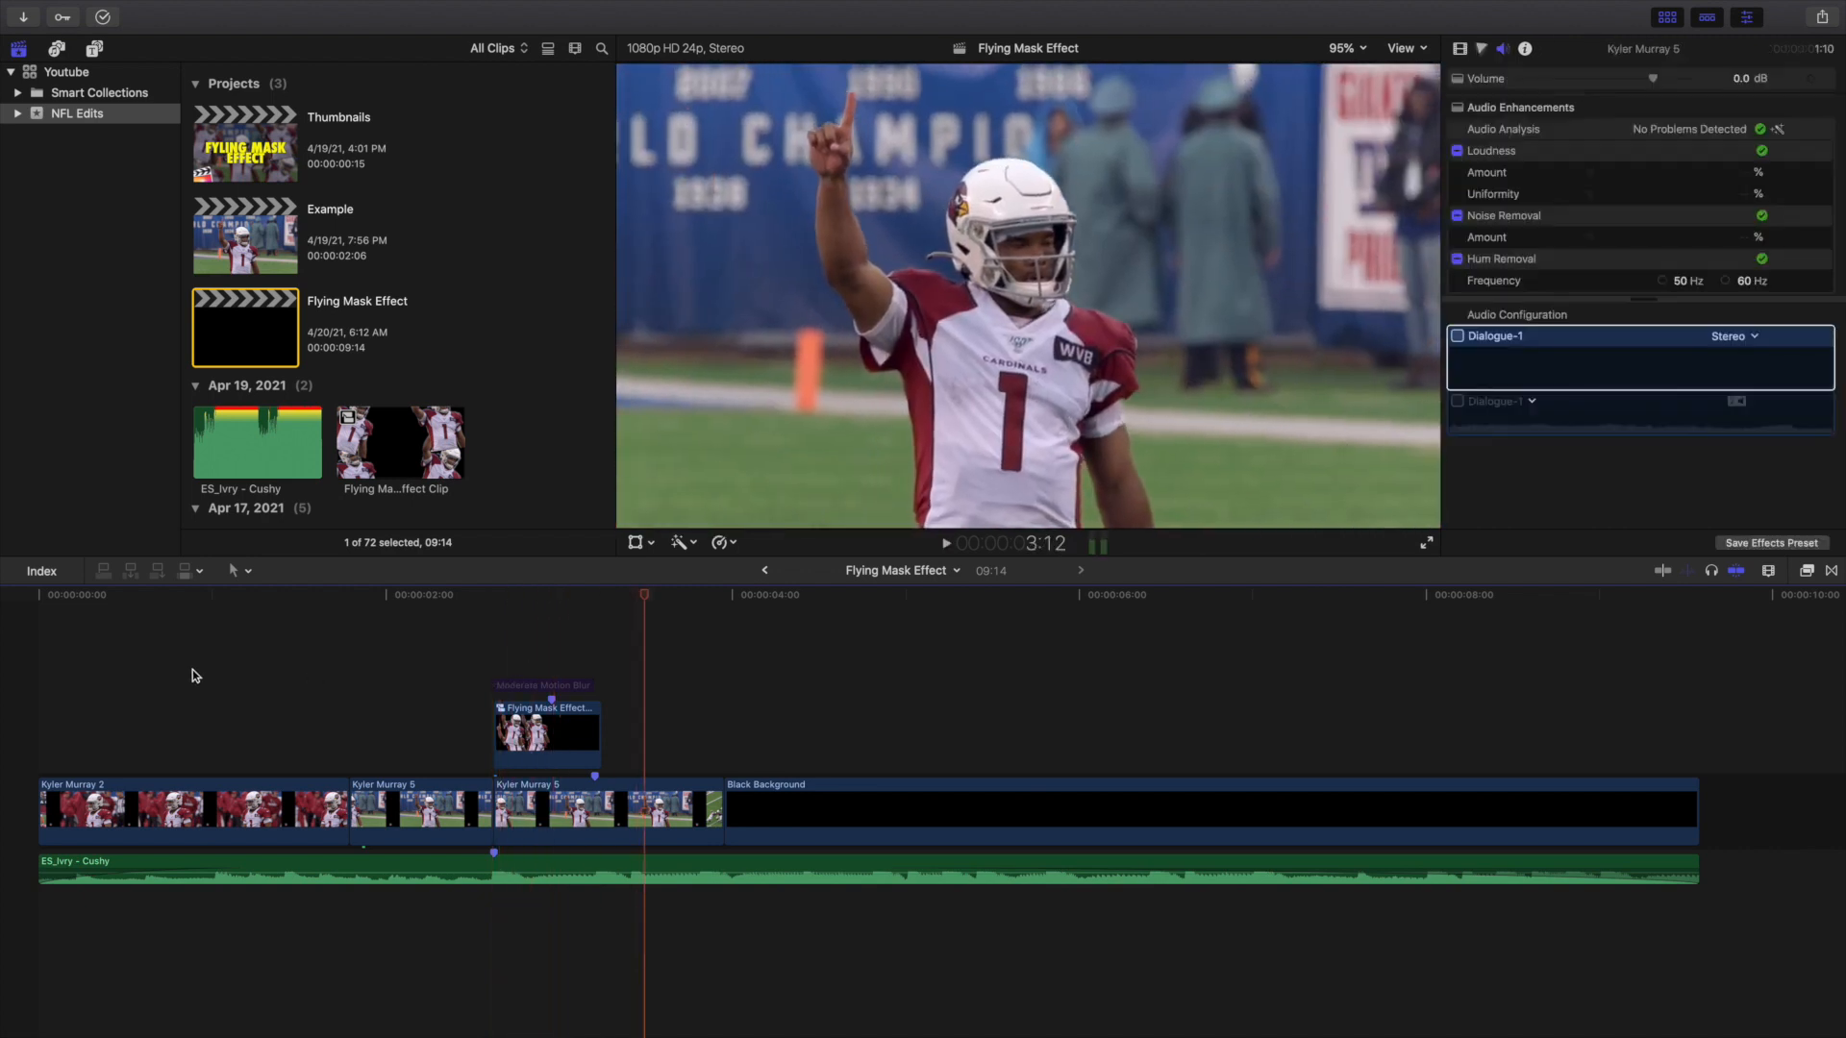
pyautogui.click(23, 666)
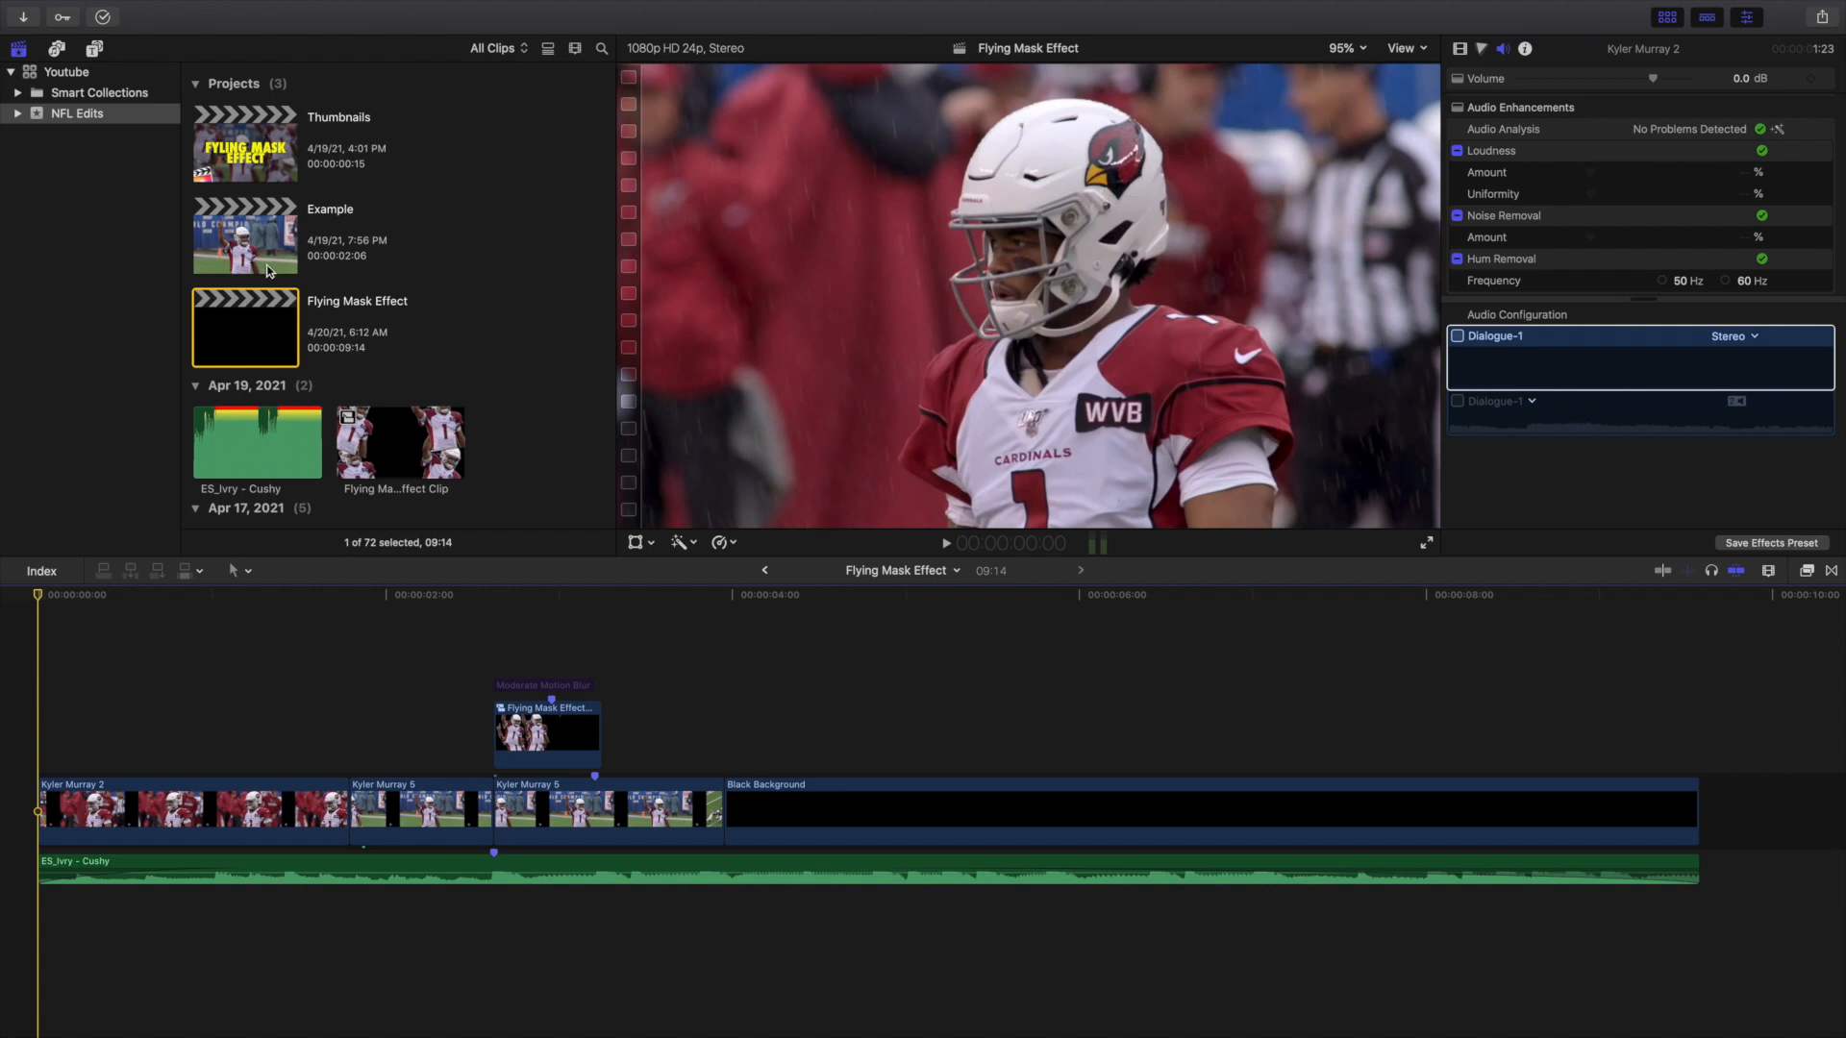
pyautogui.doubleClick(267, 271)
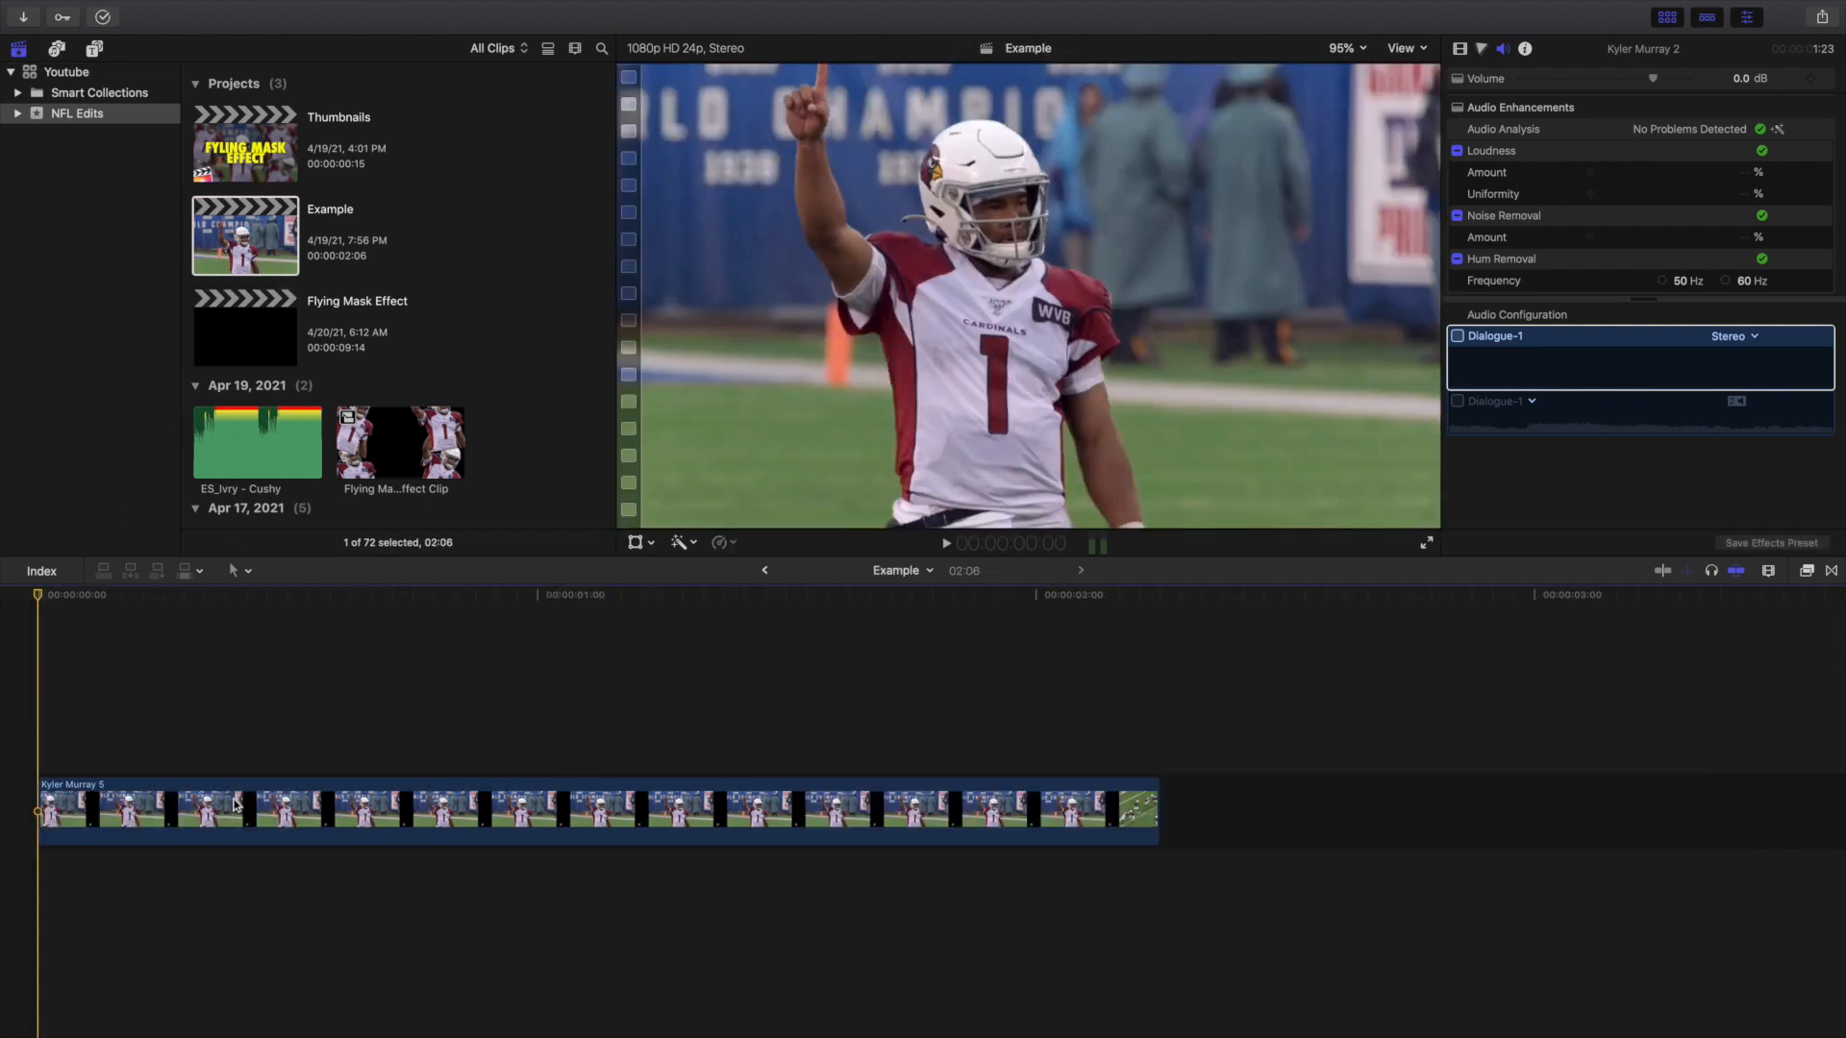
# Duplicate the Kyler Murray 5 clip onto a connected layer directly above the original.
pyautogui.click(255, 814)
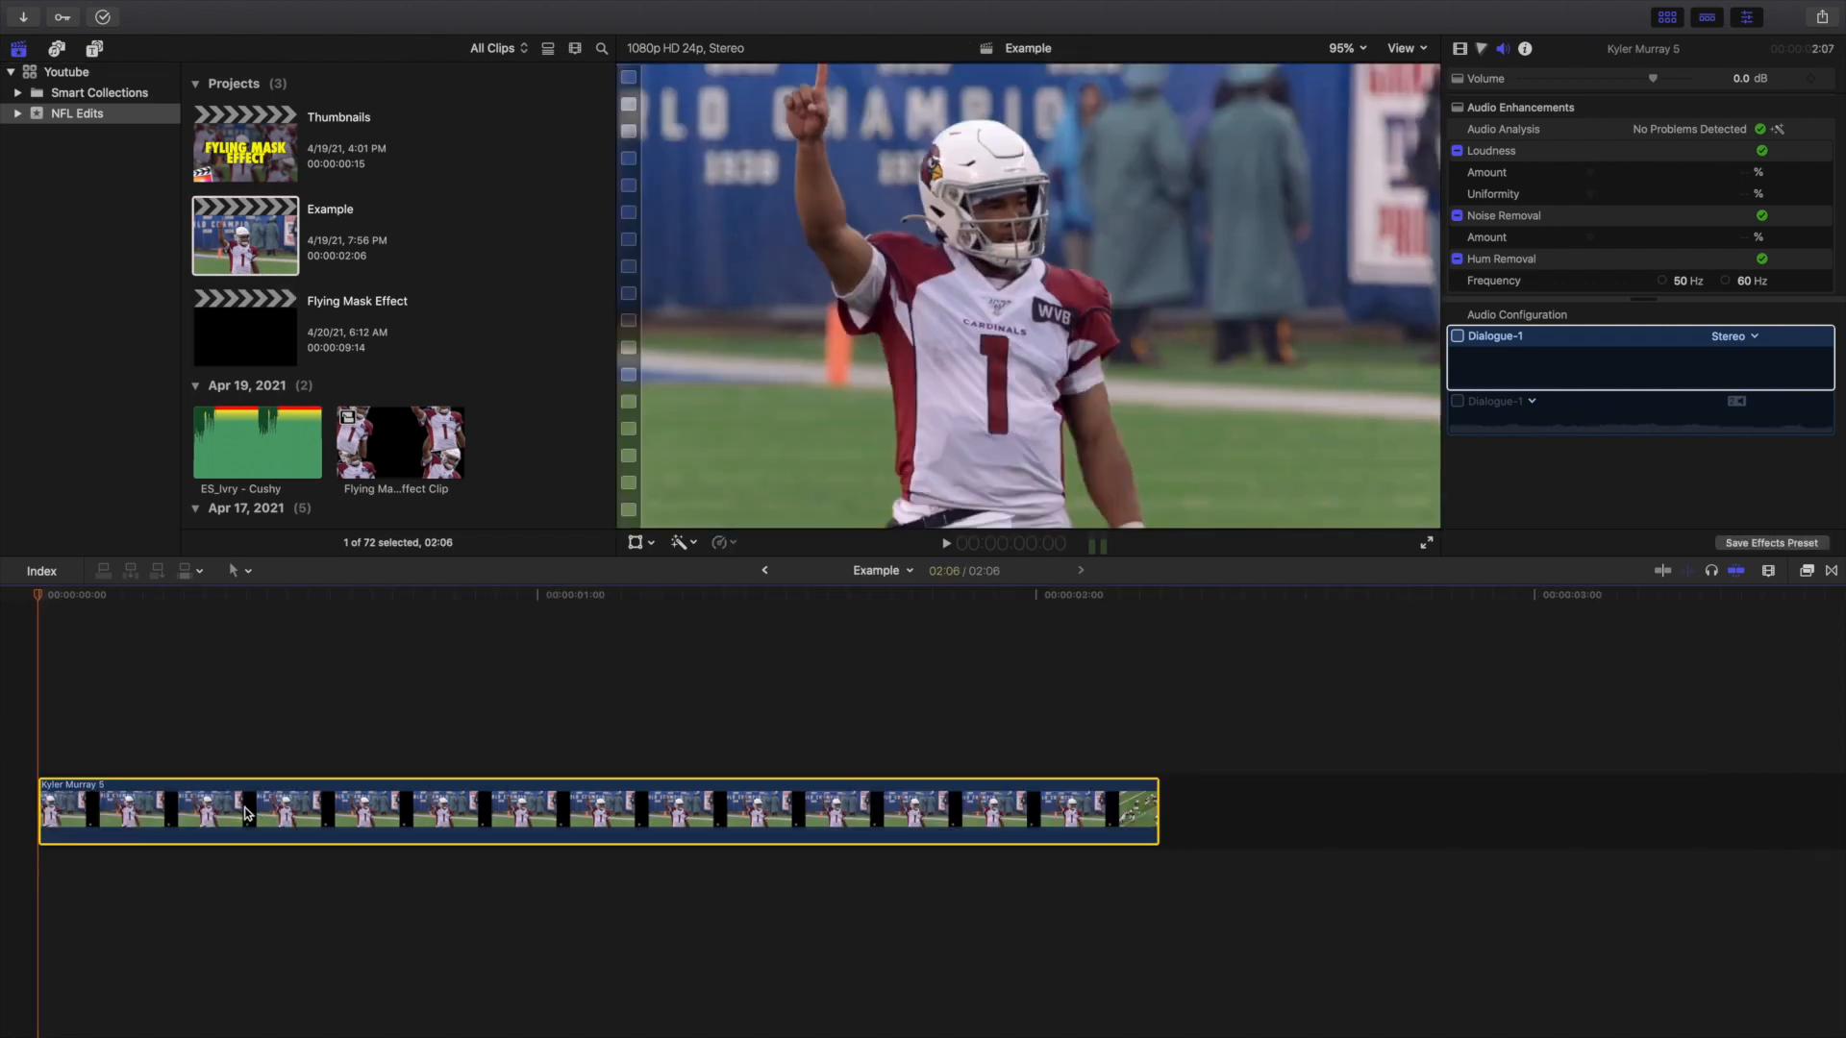
pyautogui.moveTo(248, 813); pyautogui.dragTo(343, 671)
pyautogui.click(388, 654)
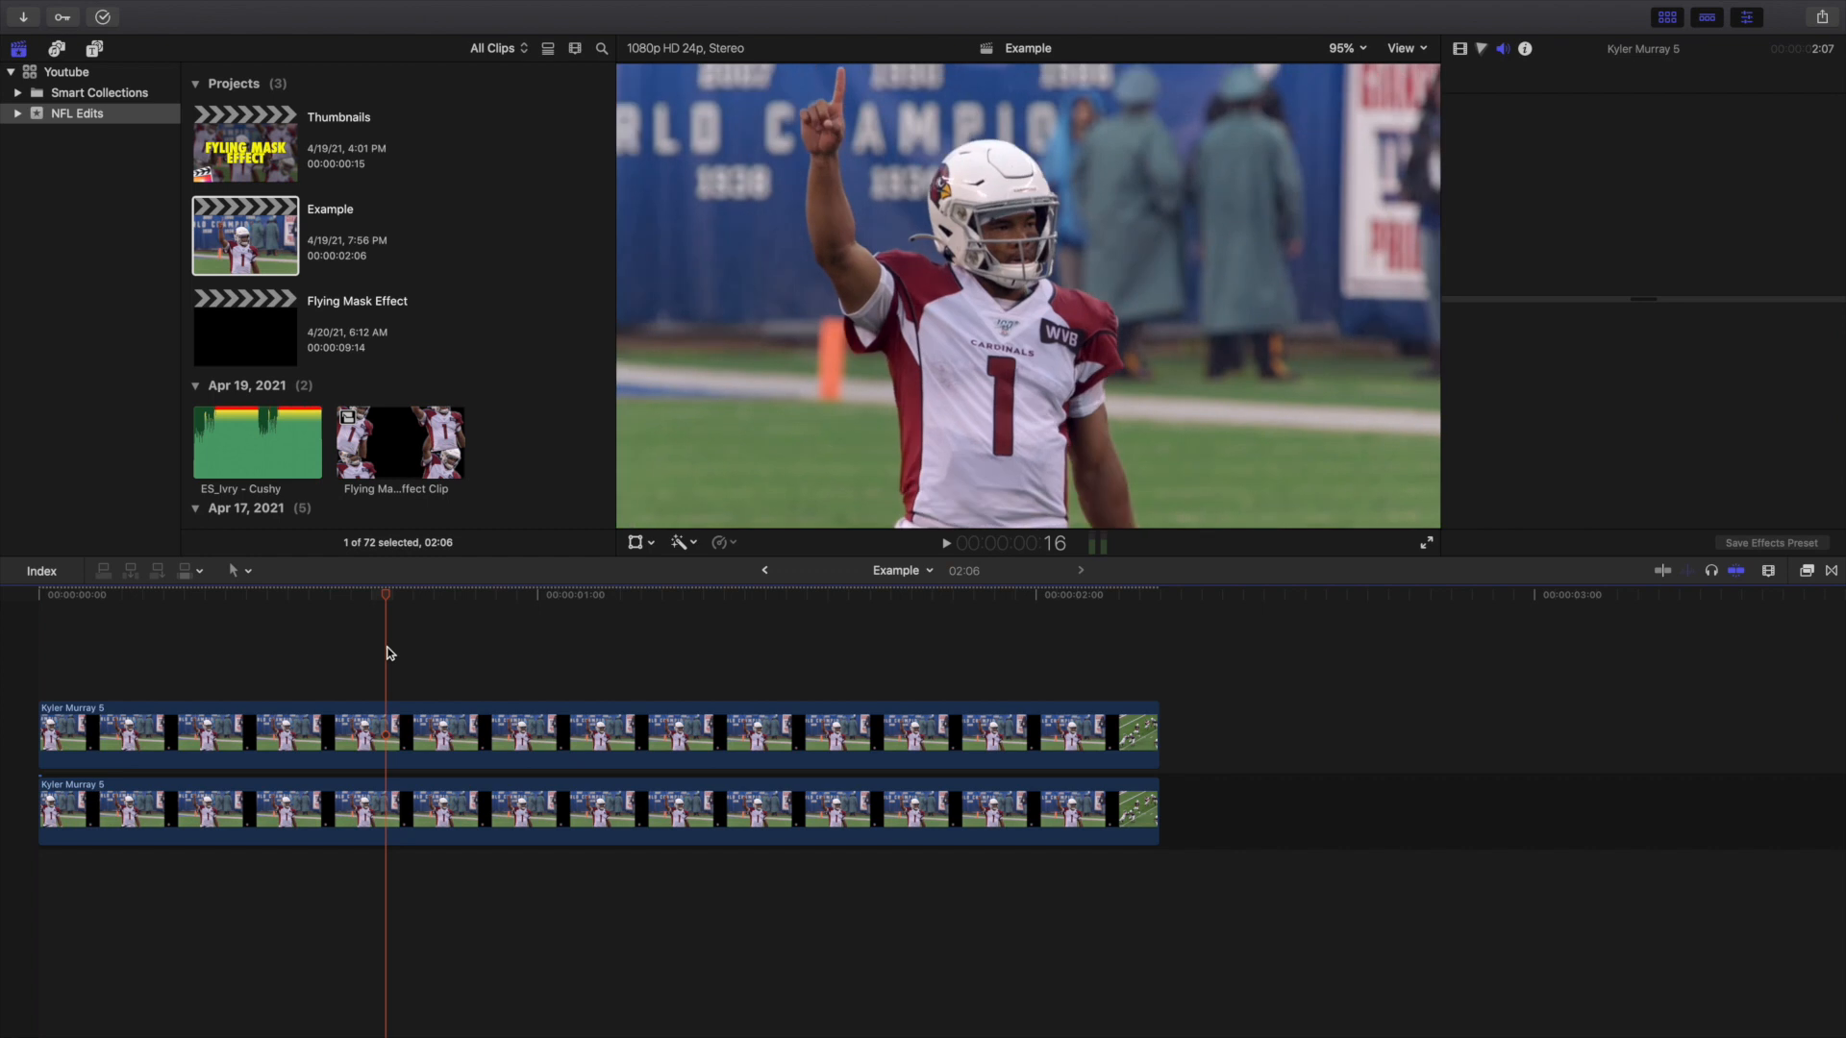
# Add a freeze frame to the upper Kyler Murray 5 clip at 1:00.
pyautogui.press('space')
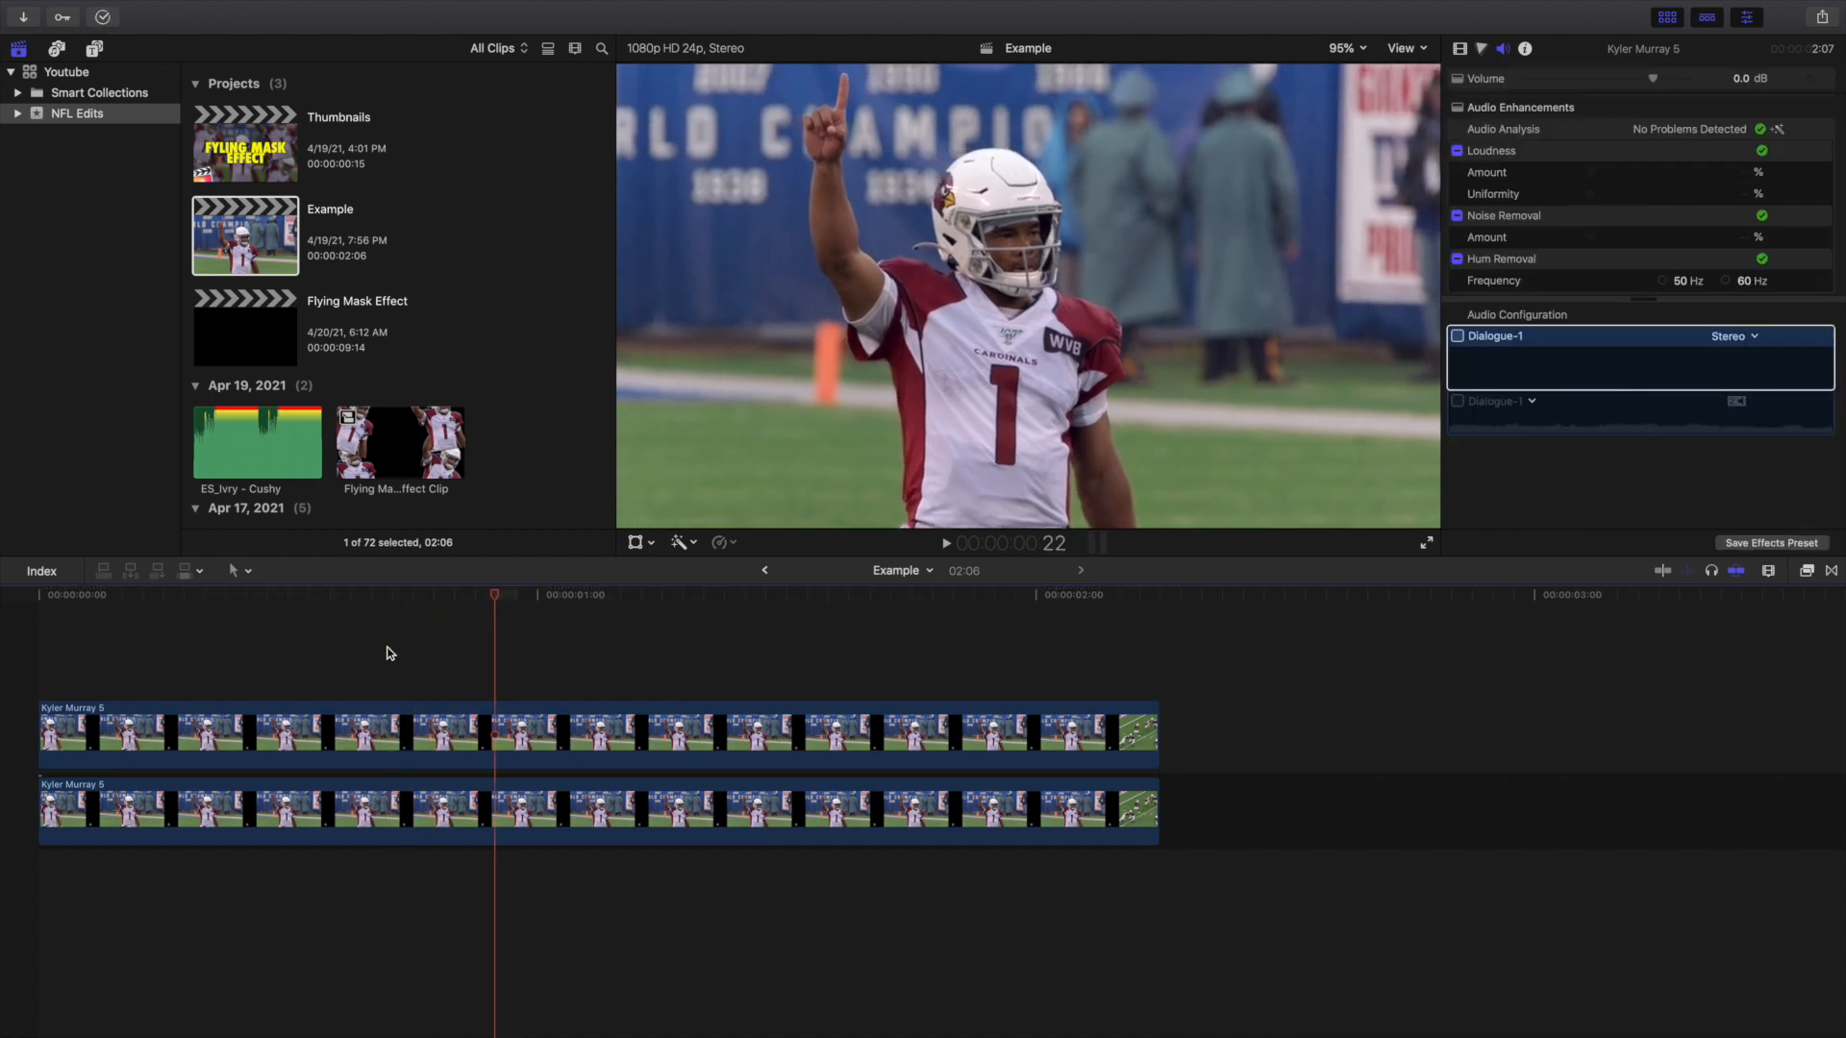
pyautogui.press('Left')
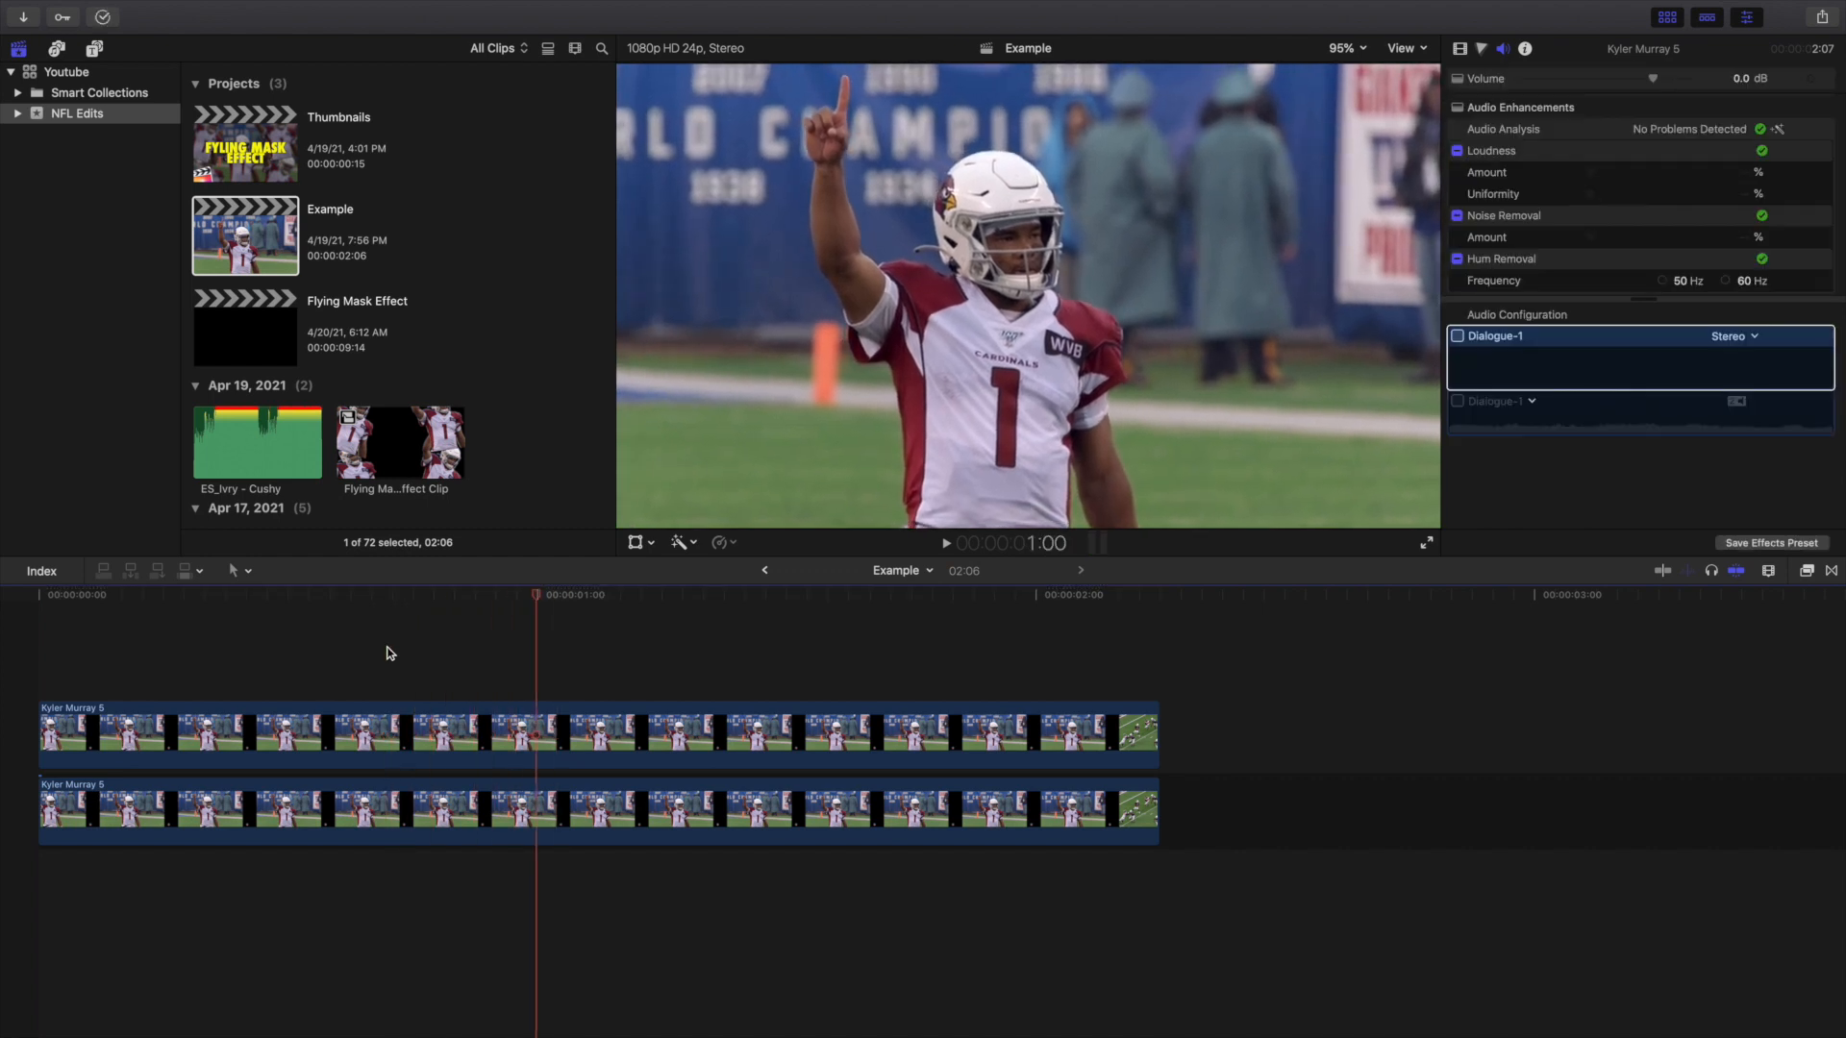
pyautogui.click(539, 740)
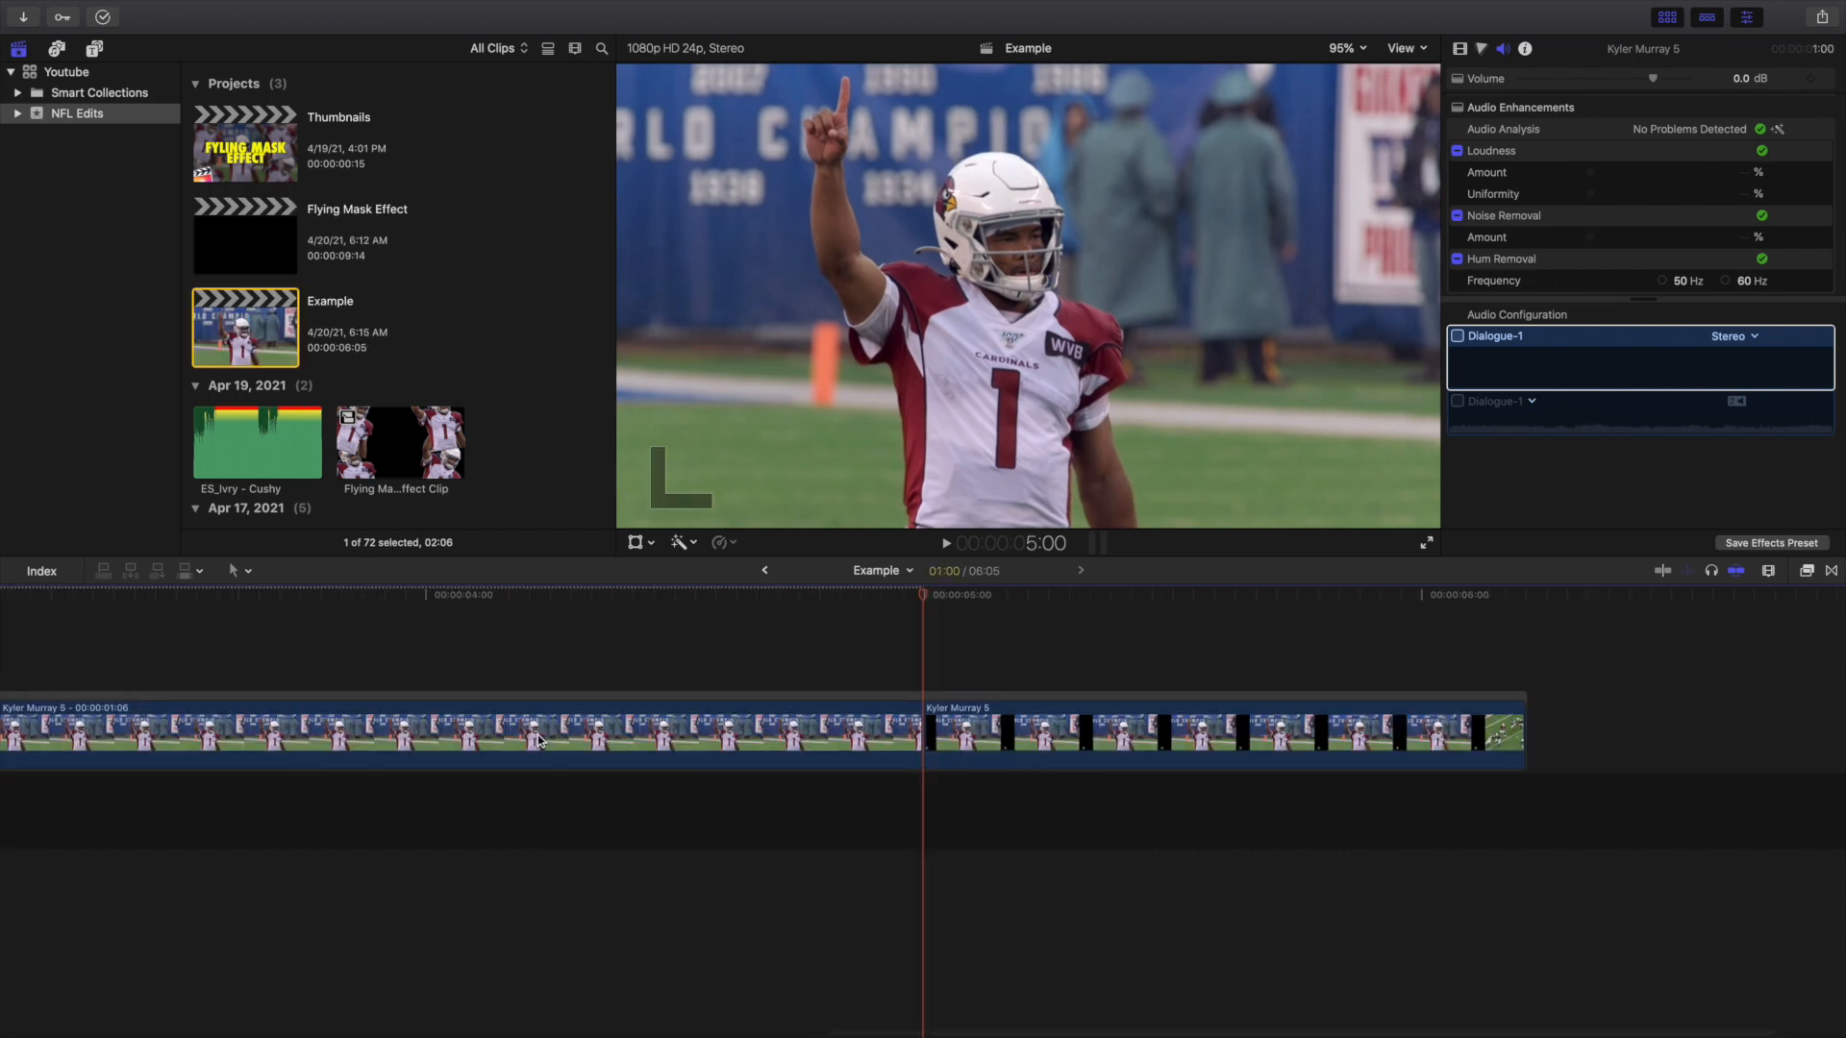
pyautogui.hotkey('shift', 'z')
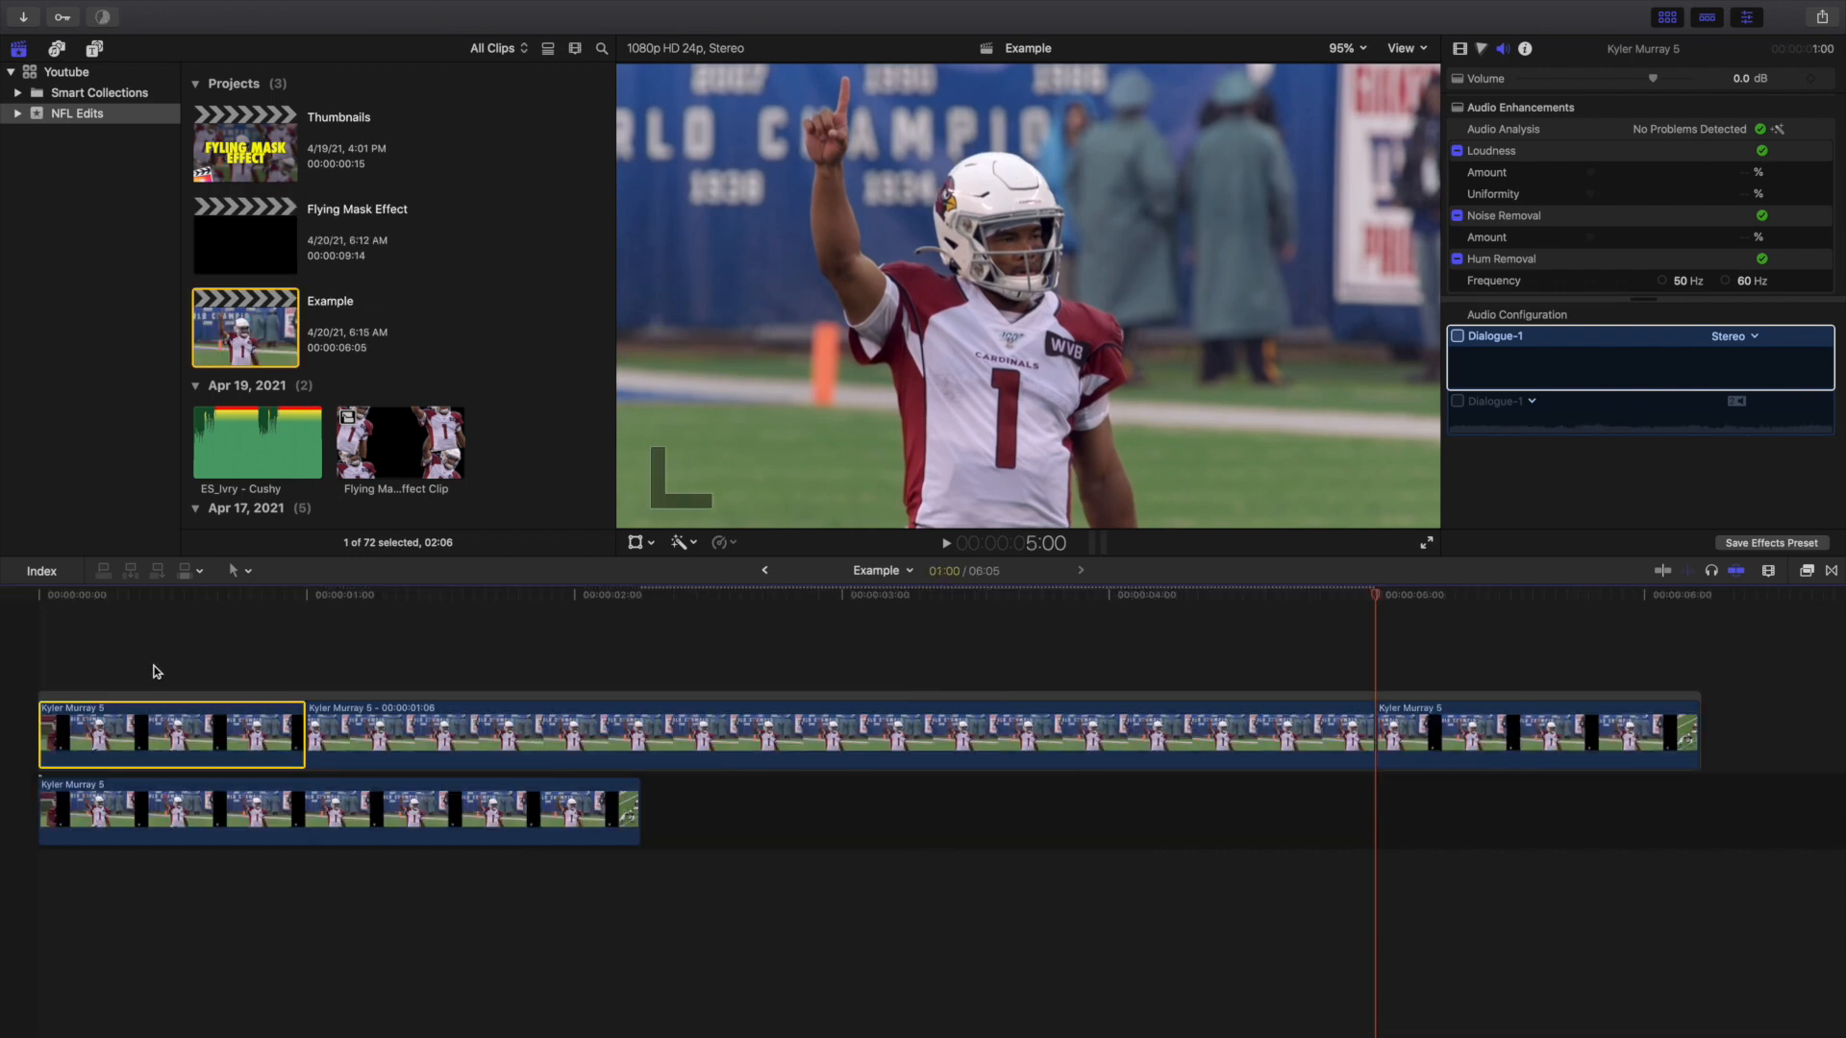
# Delete the moving segments before and after the freeze frame on the upper layer.
pyautogui.click(157, 678)
pyautogui.click(163, 711)
pyautogui.moveTo(164, 711); pyautogui.dragTo(1320, 740)
pyautogui.press('Delete')
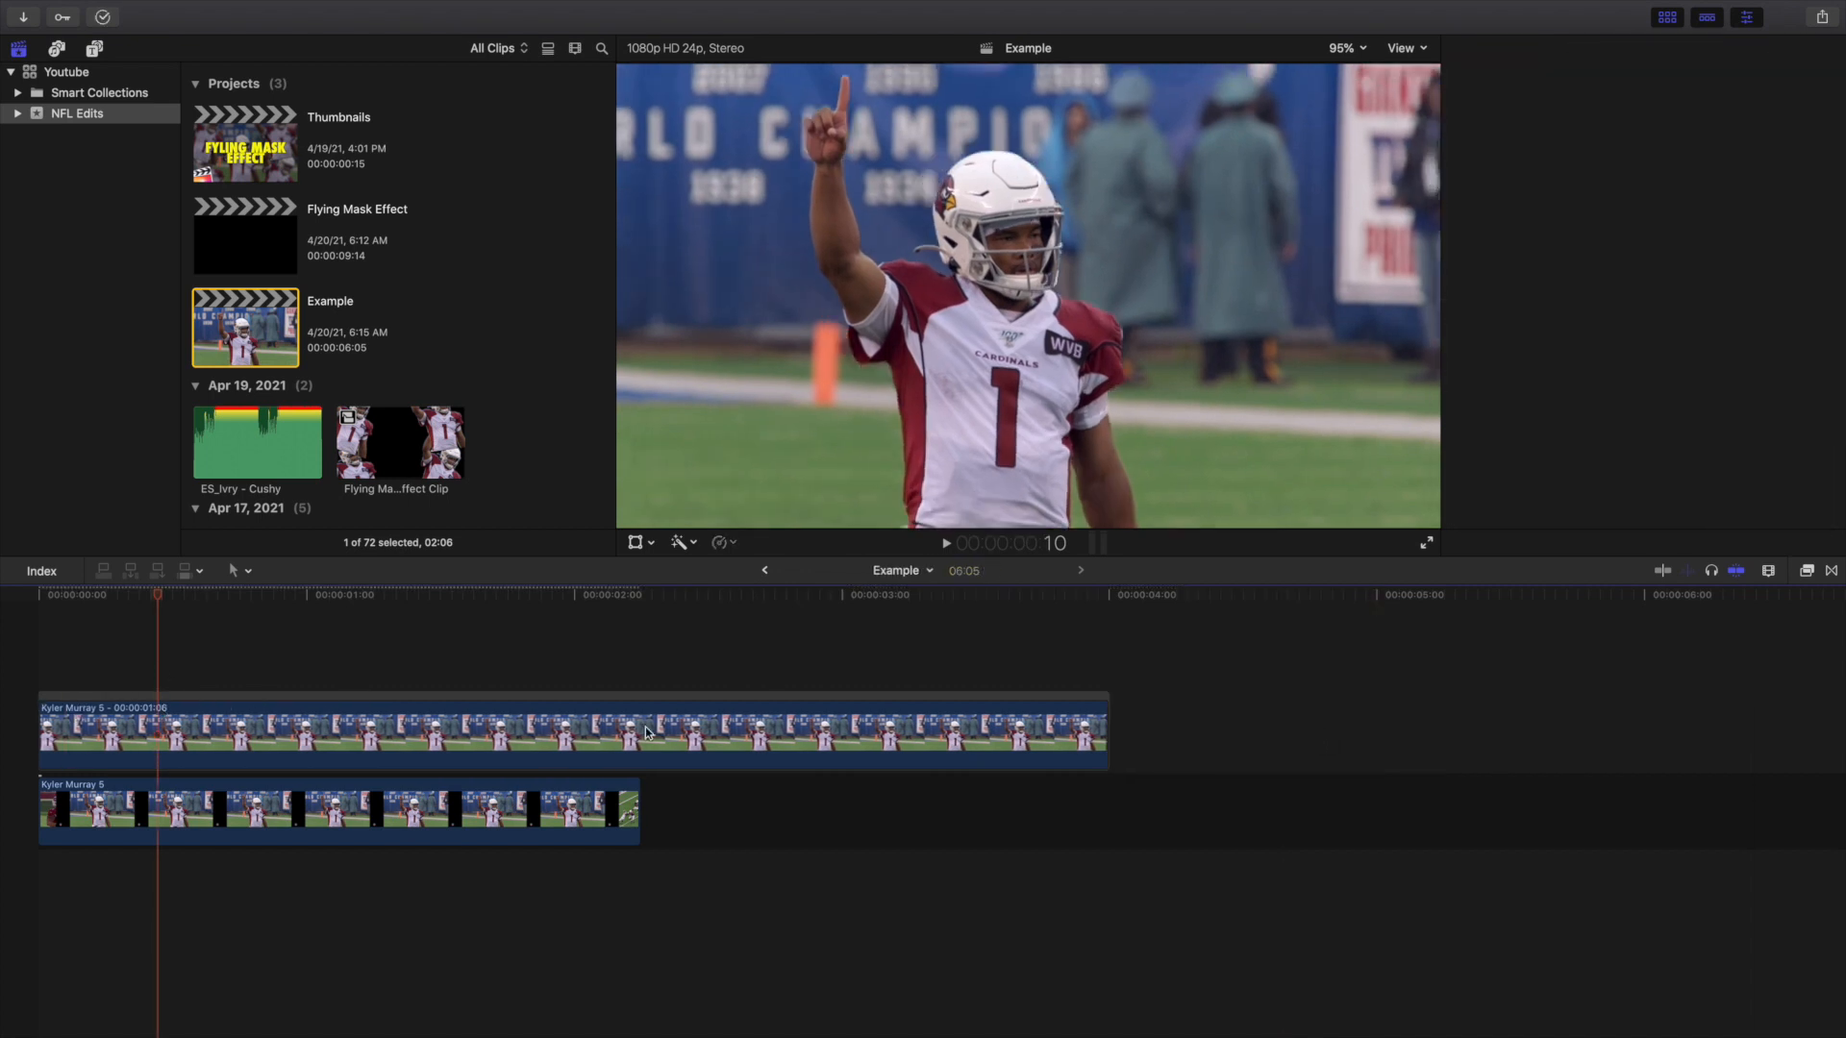
pyautogui.click(564, 731)
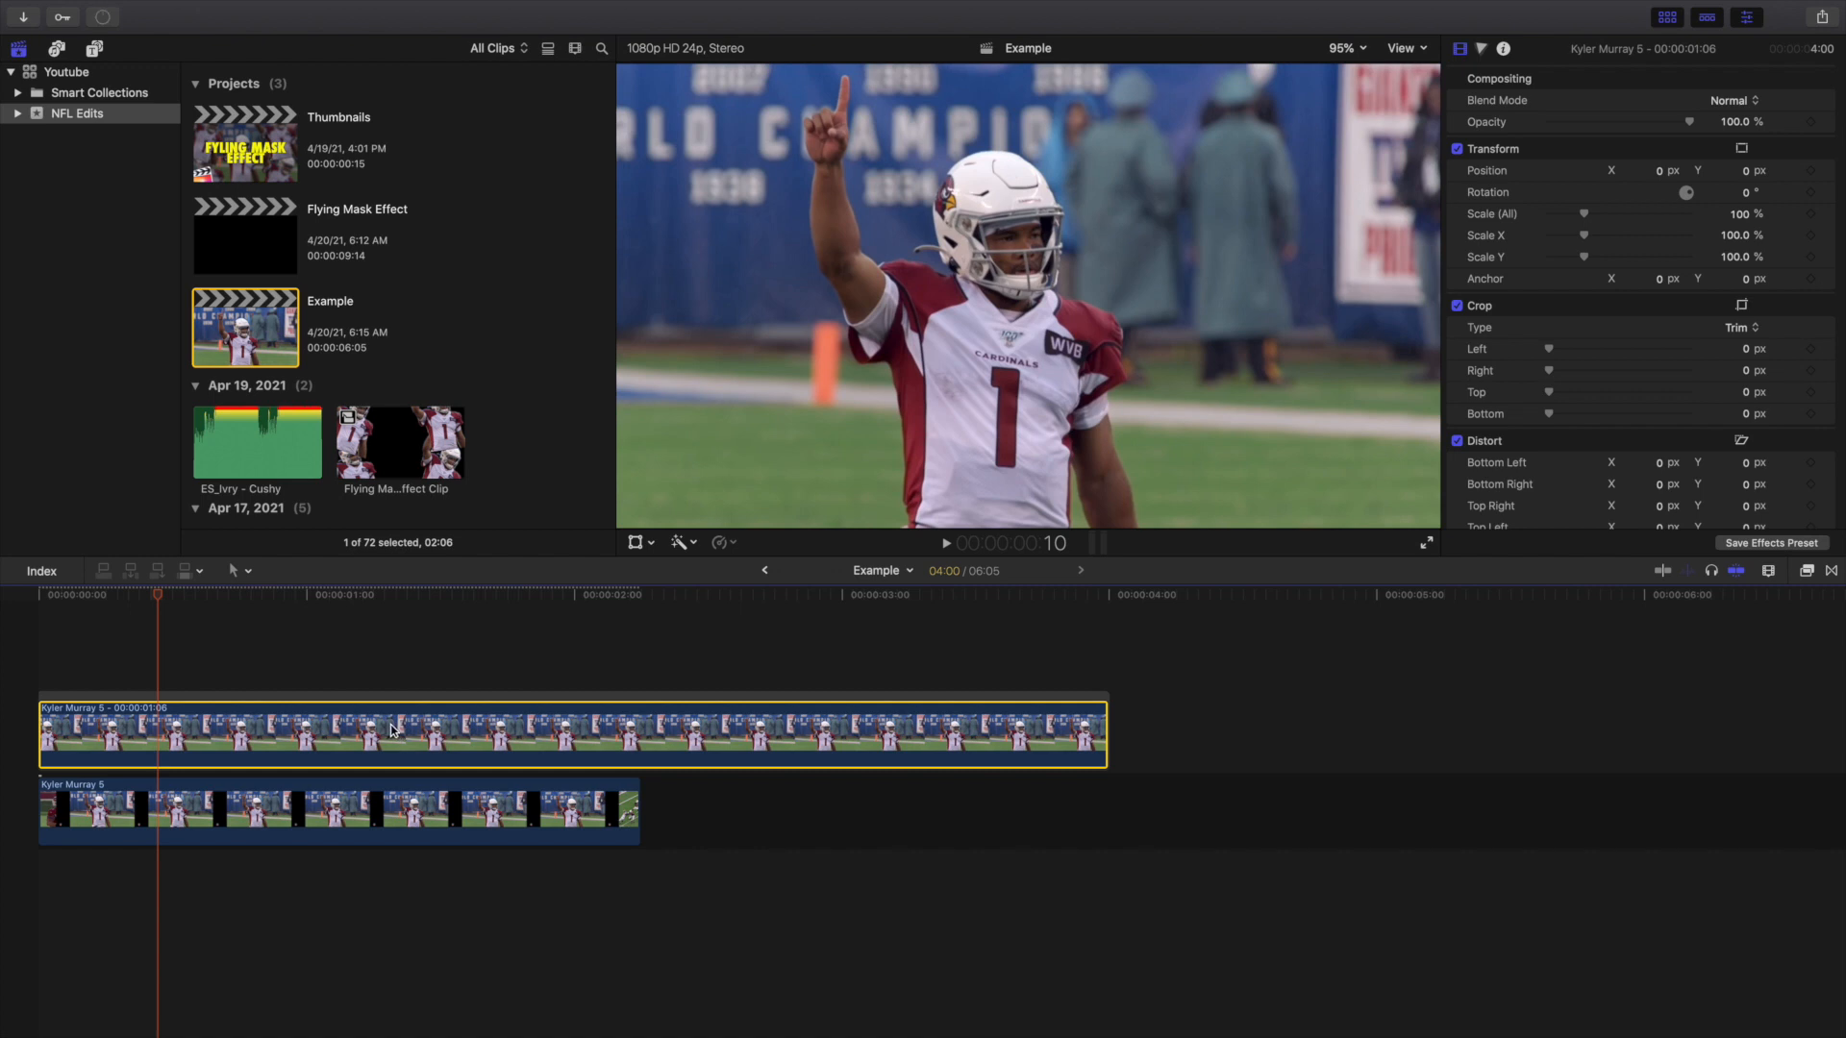
# Undo the segment deletions, the freeze frame and the clip duplication.
pyautogui.press('super+z')
pyautogui.press('super+z')
pyautogui.press('super+z')
pyautogui.press('super+z')
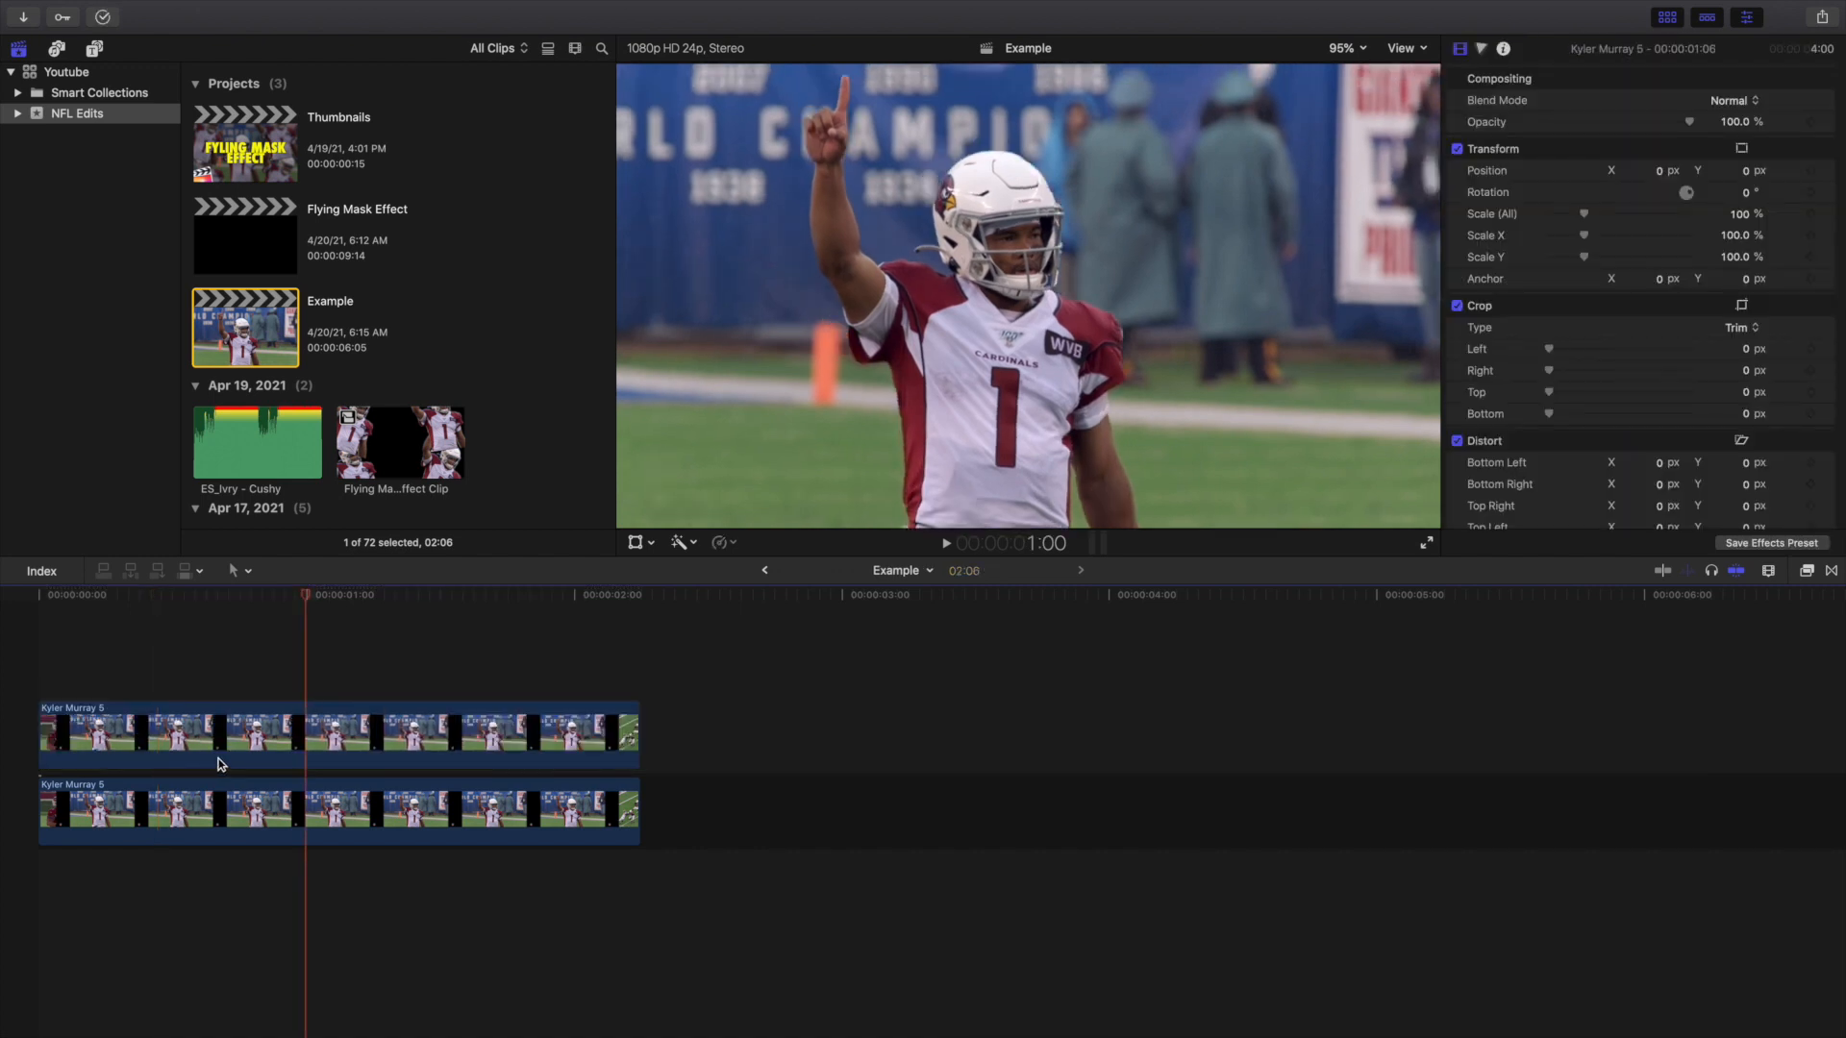
pyautogui.press('super+z')
pyautogui.hotkey('shift', 'z')
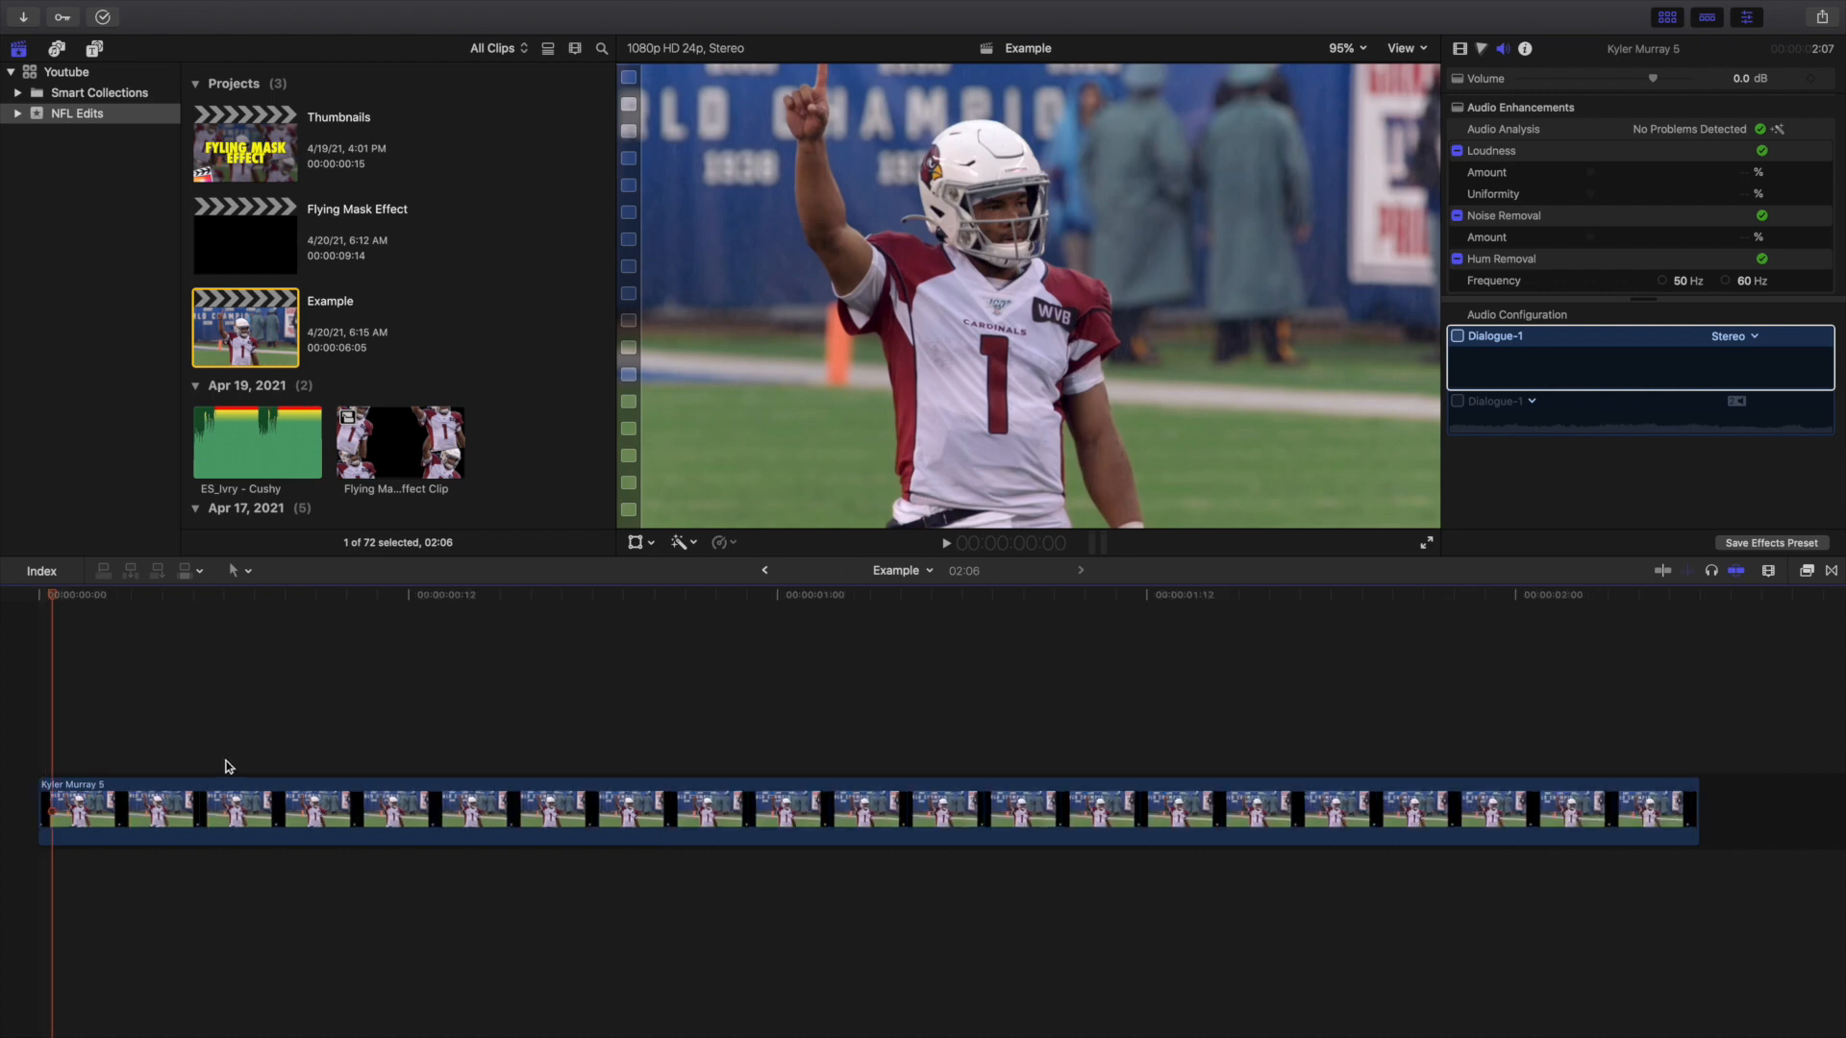
# Add a freeze frame to the Kyler Murray 5 clip at 1:00.
pyautogui.press('space')
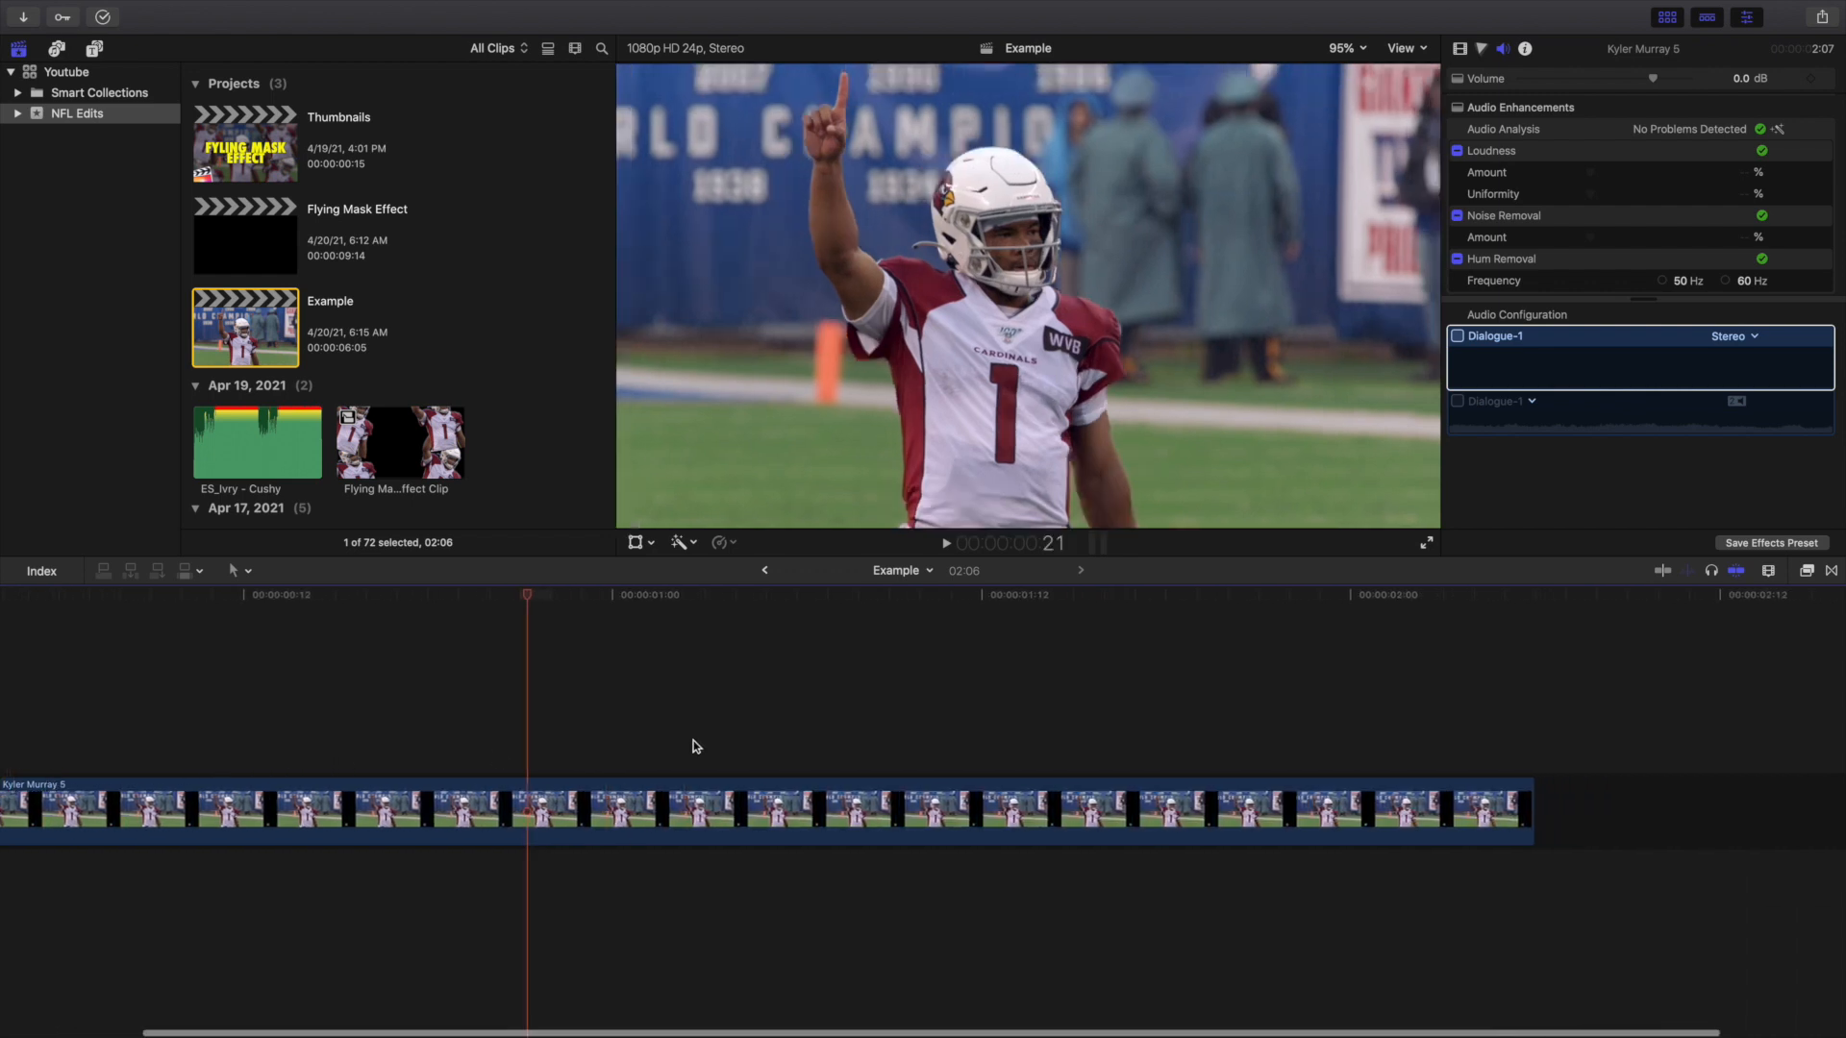
pyautogui.click(604, 803)
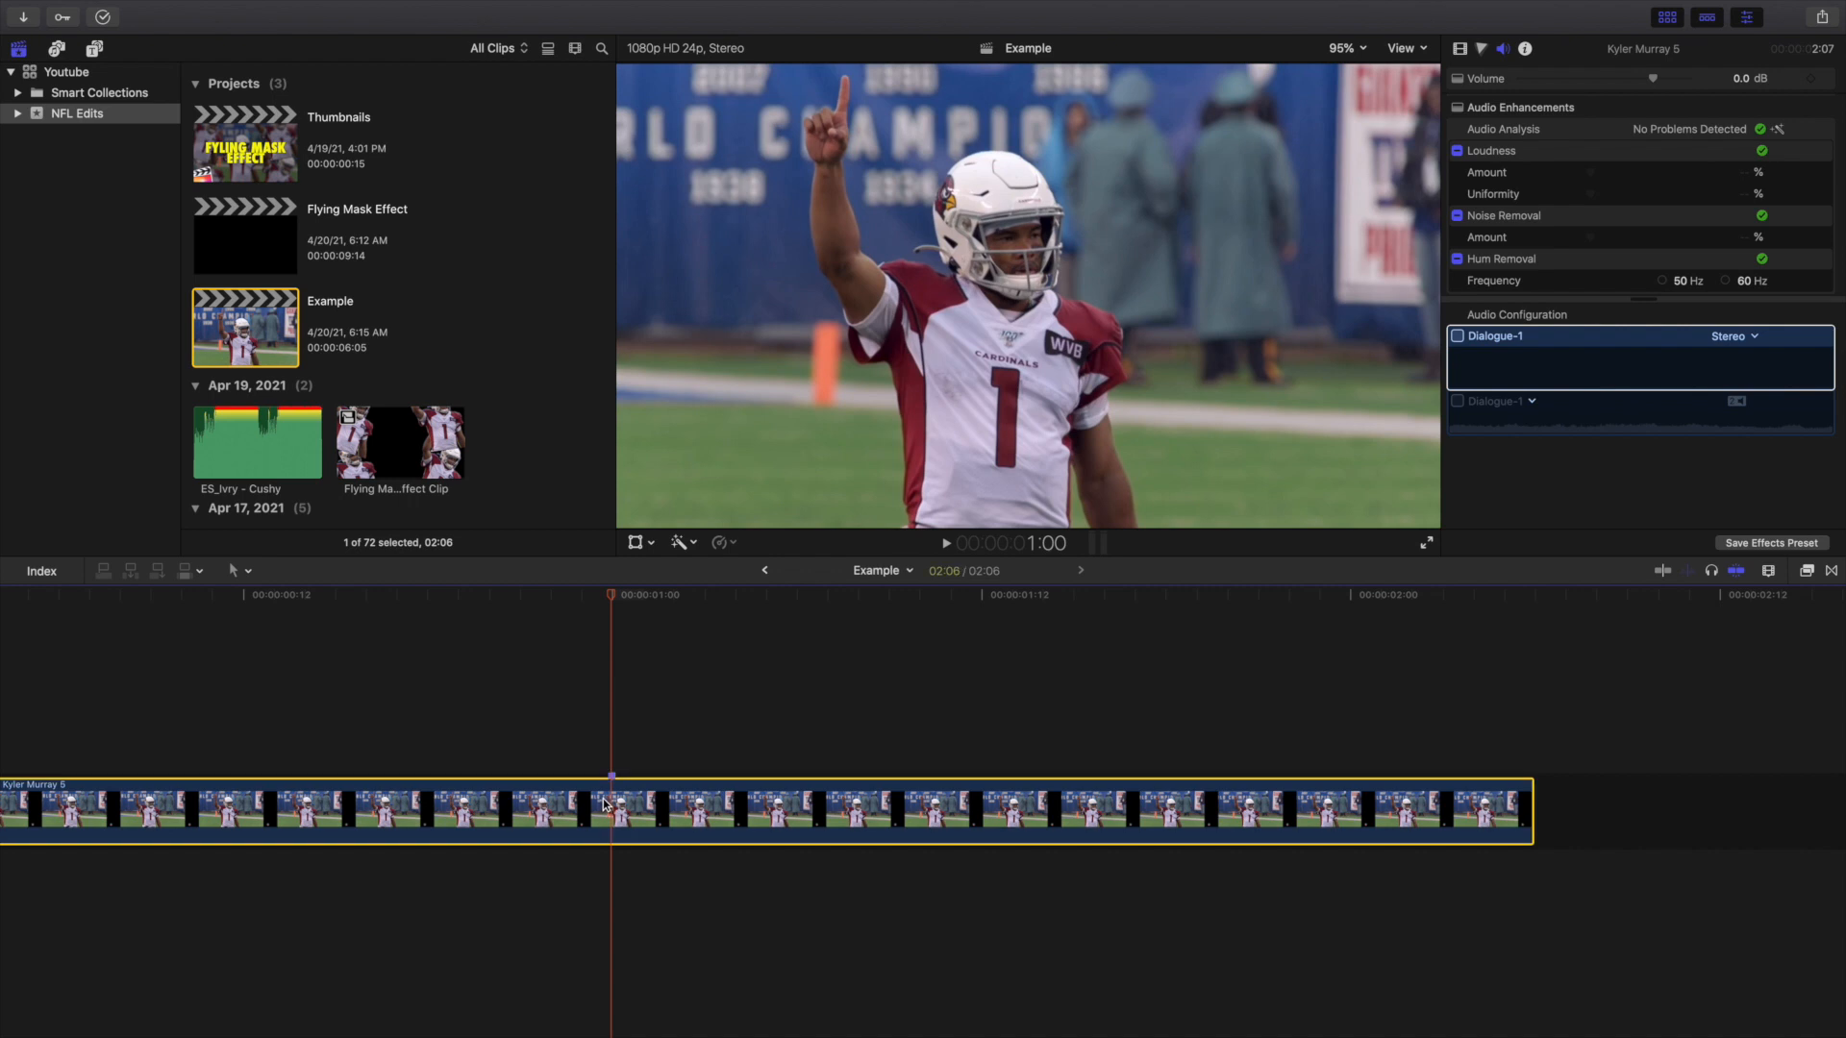
pyautogui.hotkey('alt', 'f')
pyautogui.hotkey('shift', 'z')
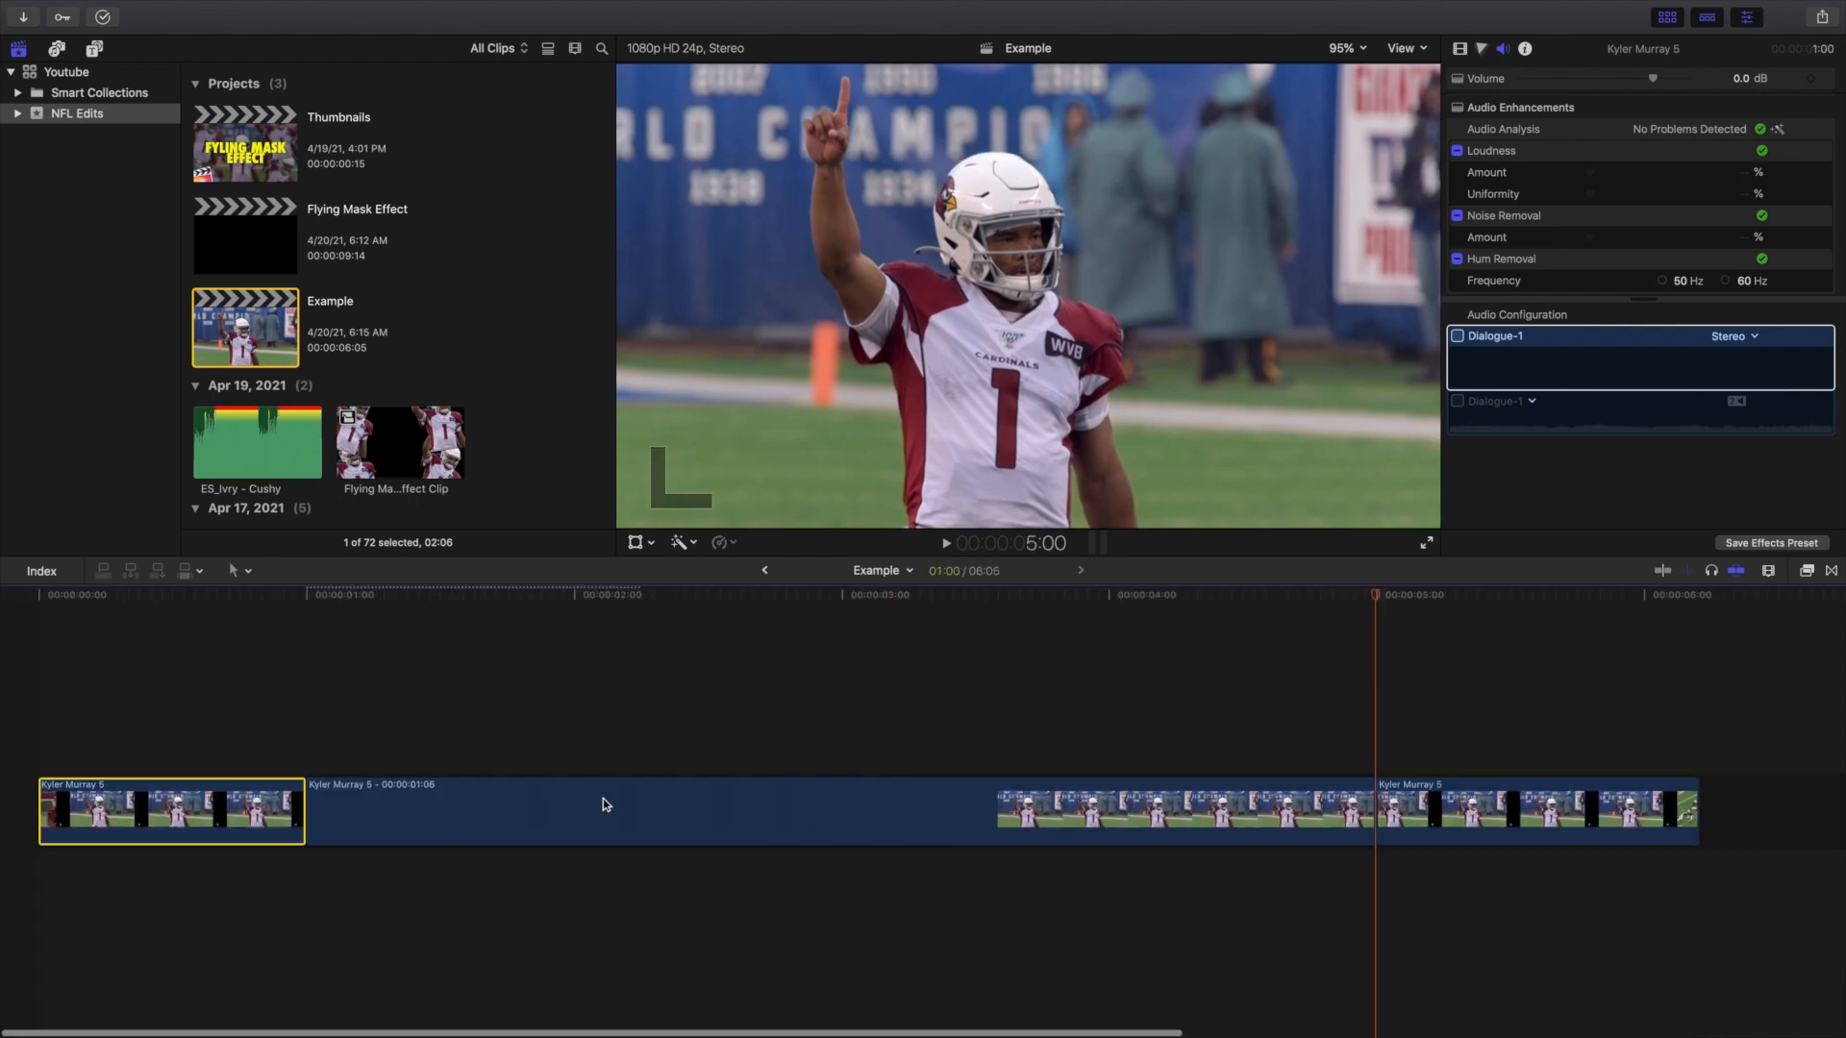
# Lift the freeze frame onto a connected layer above the second clip segment and set its duration to 10 frames.
pyautogui.moveTo(527, 798); pyautogui.dragTo(702, 746)
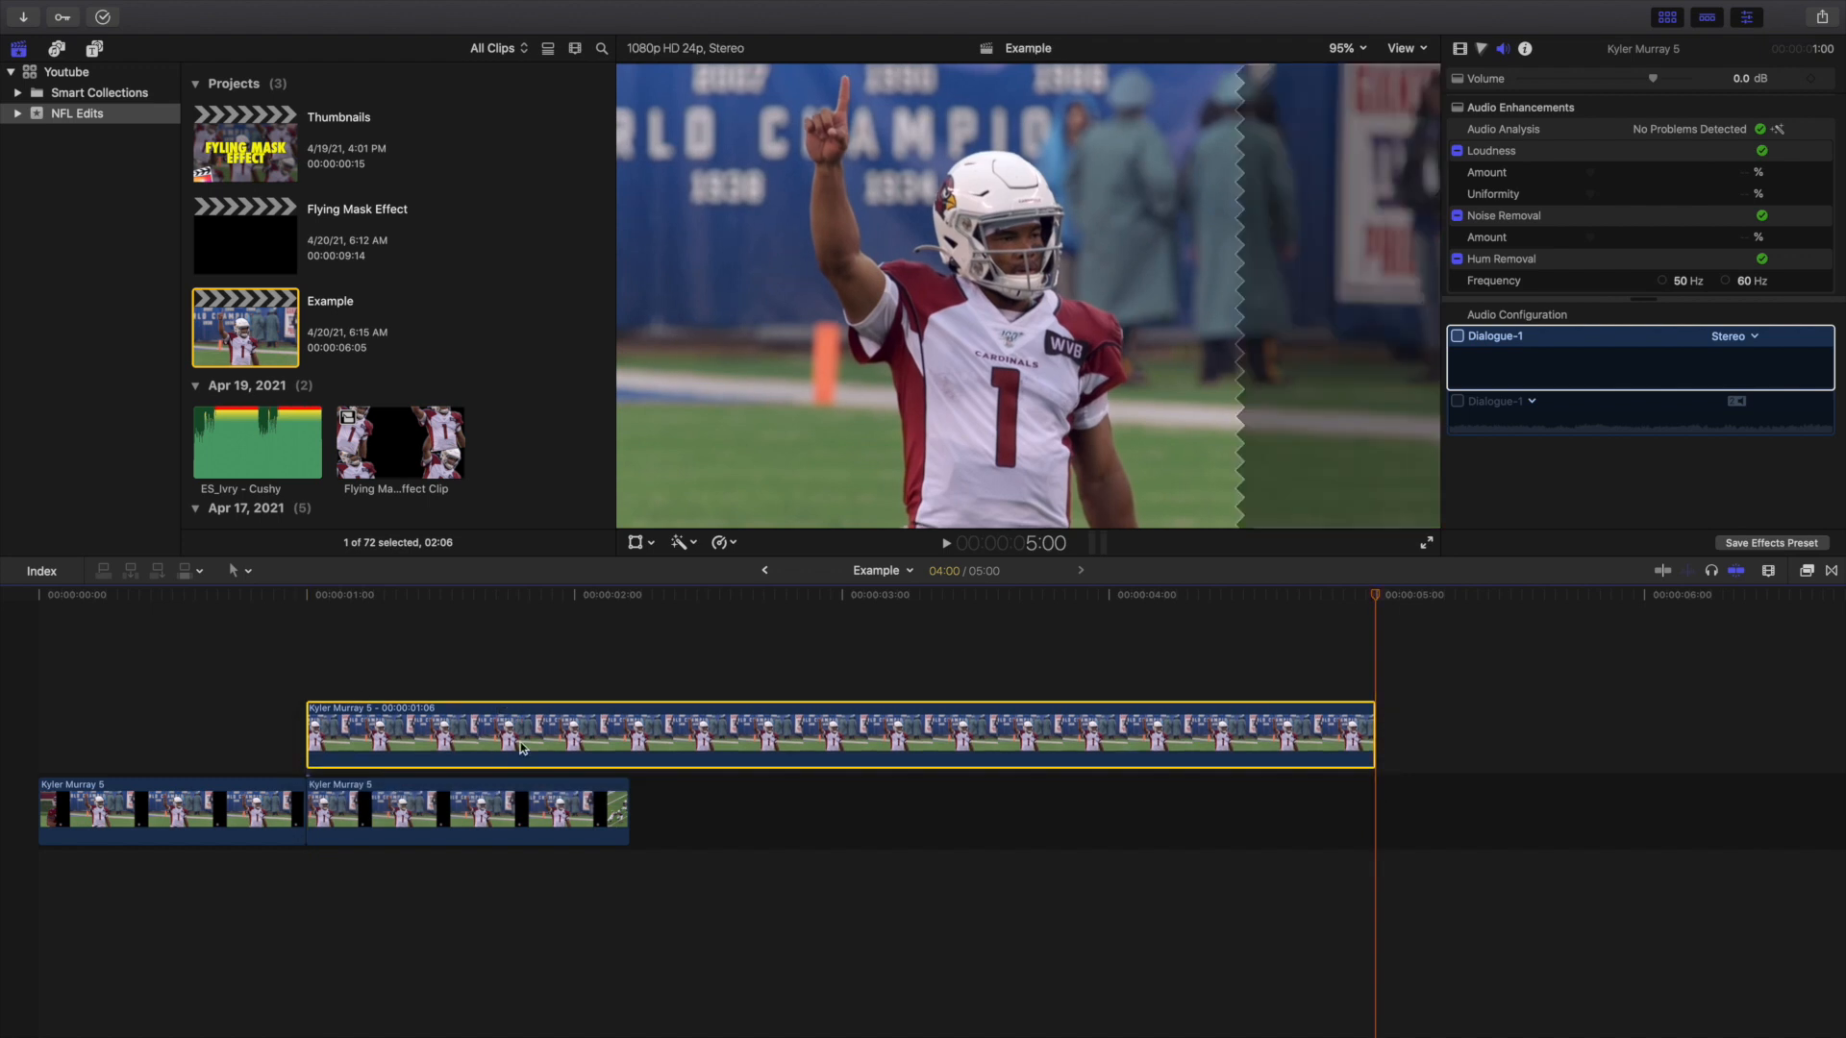
pyautogui.hotkey('ctrl', 'd')
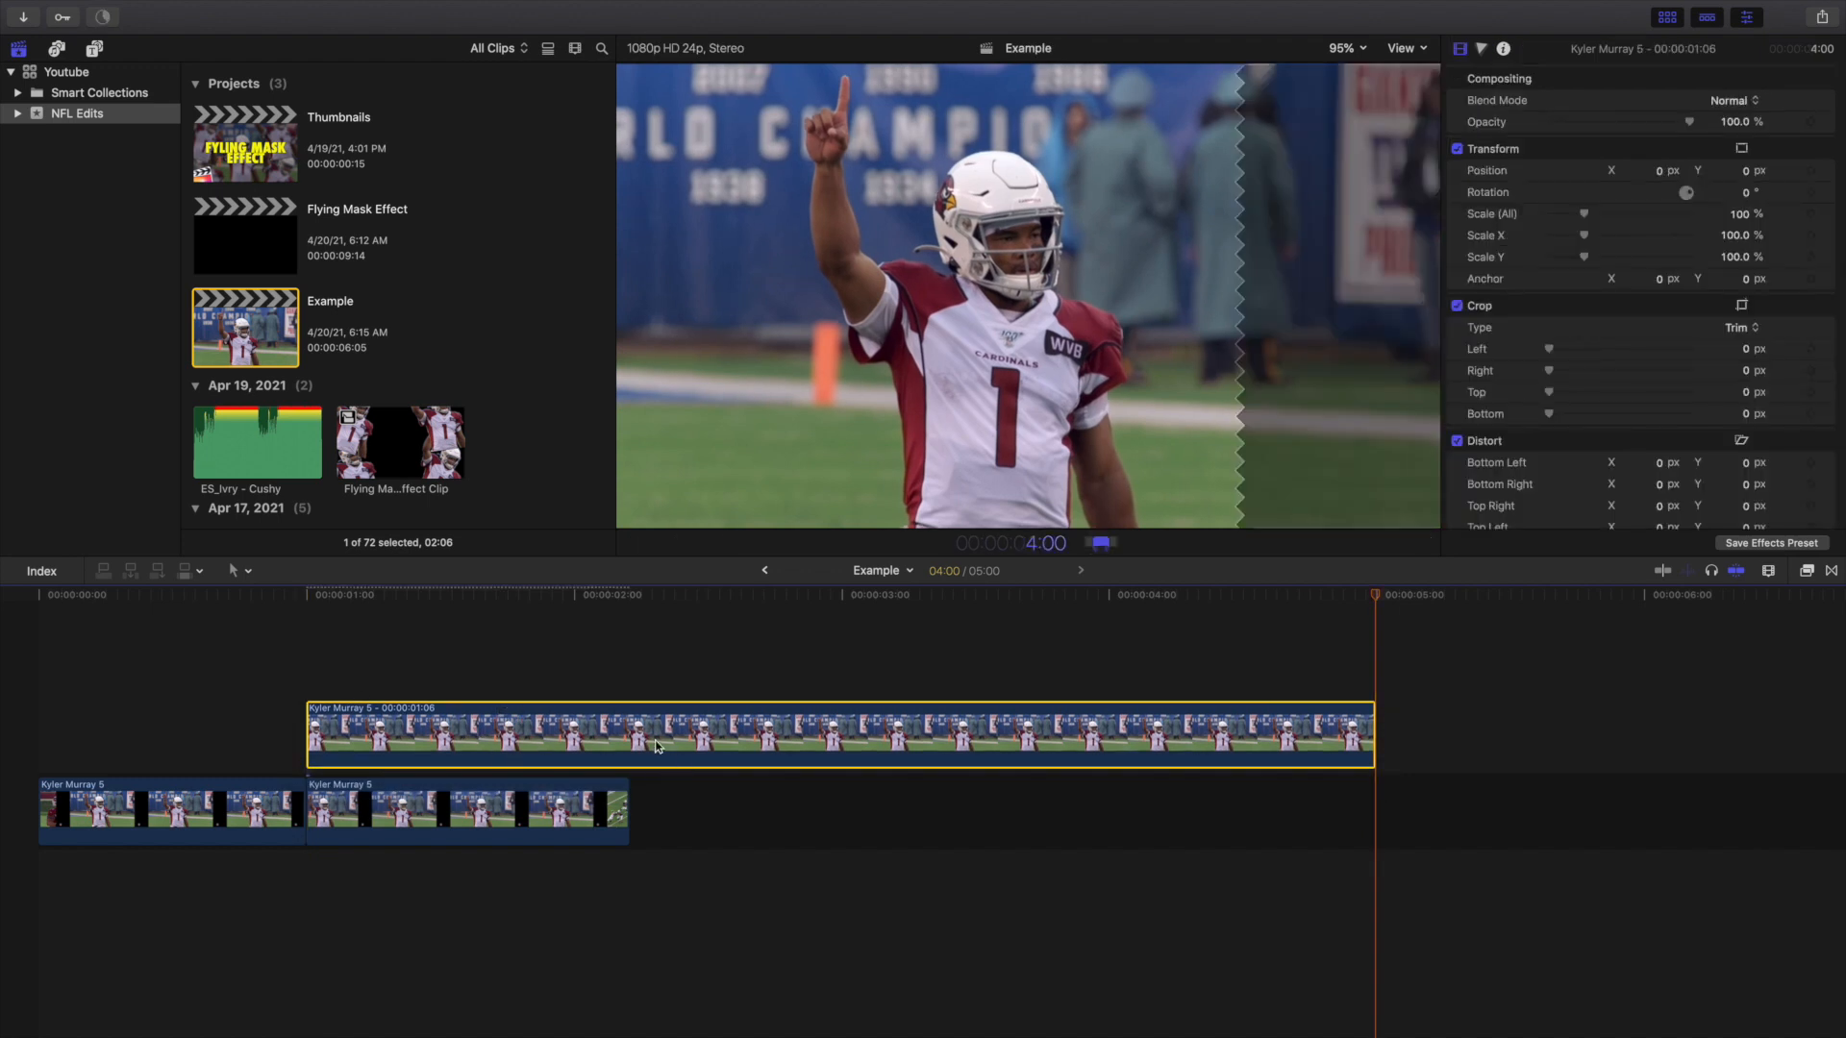
pyautogui.write('100')
pyautogui.press('Return')
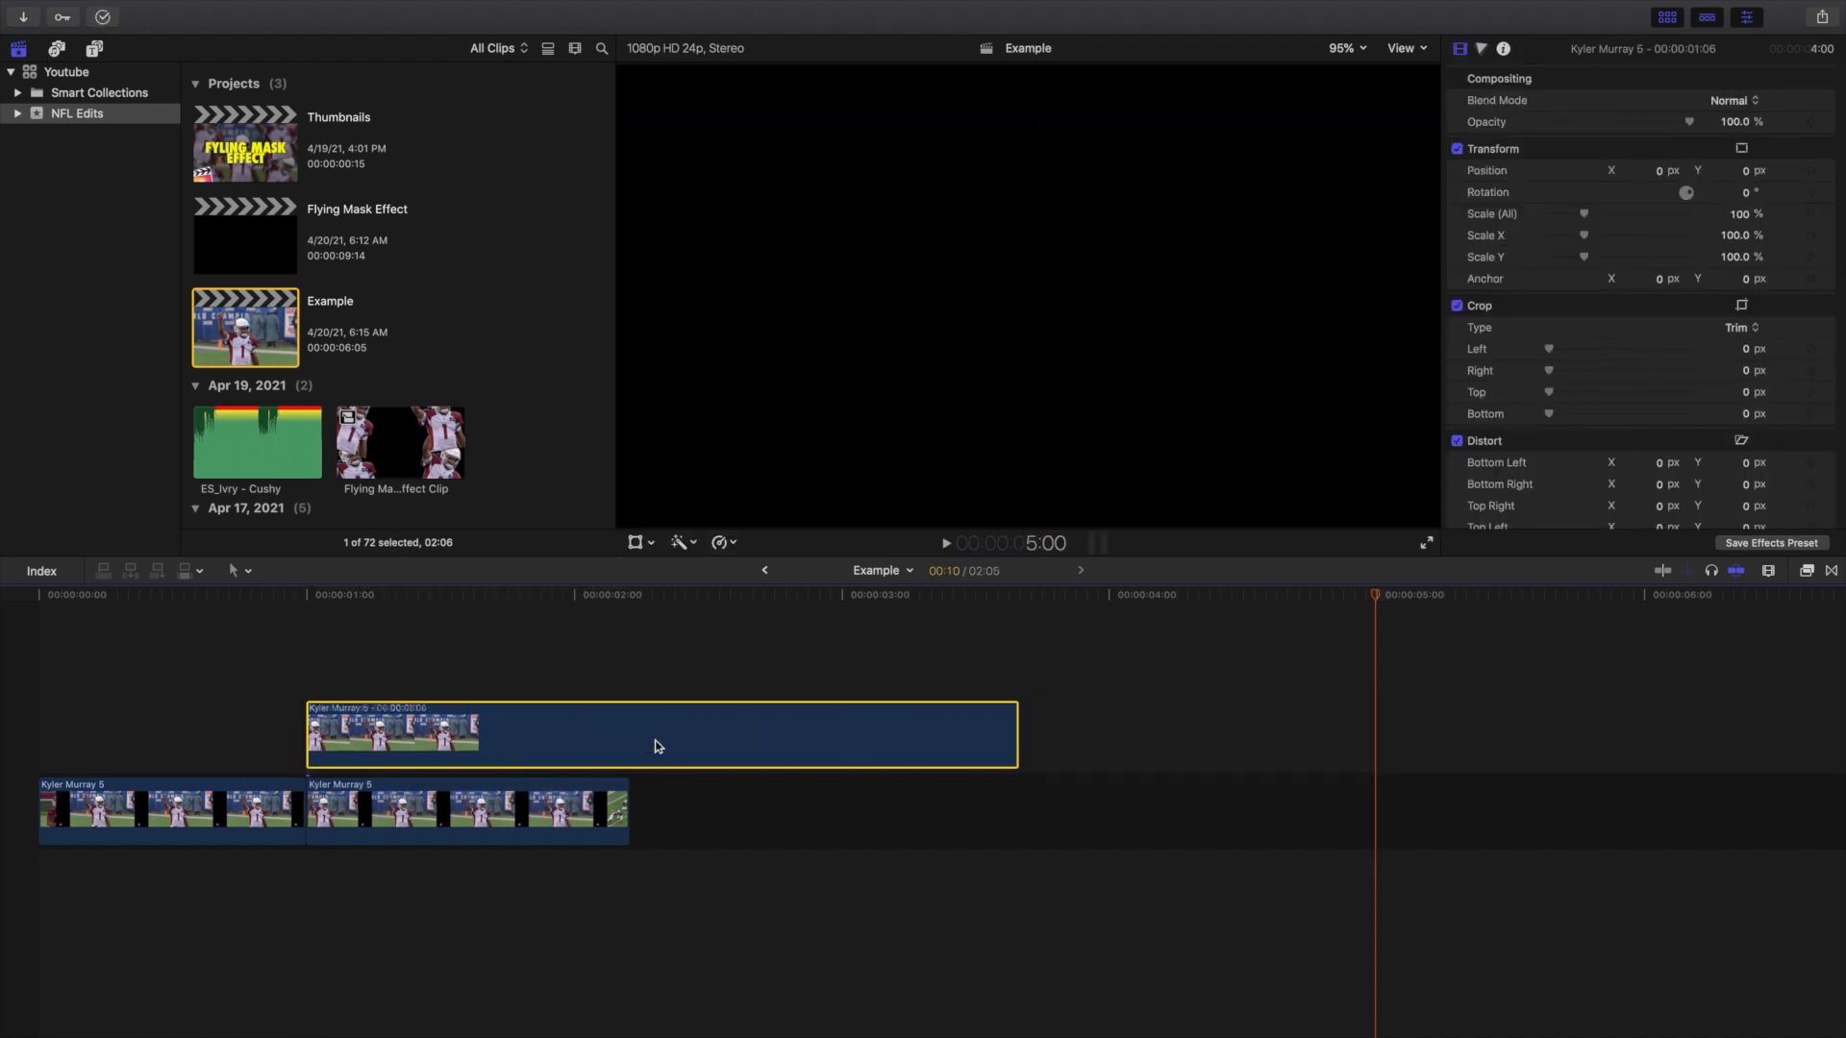
# Play the Example project from the start to review the cut and the shortened freeze frame.
pyautogui.click(311, 684)
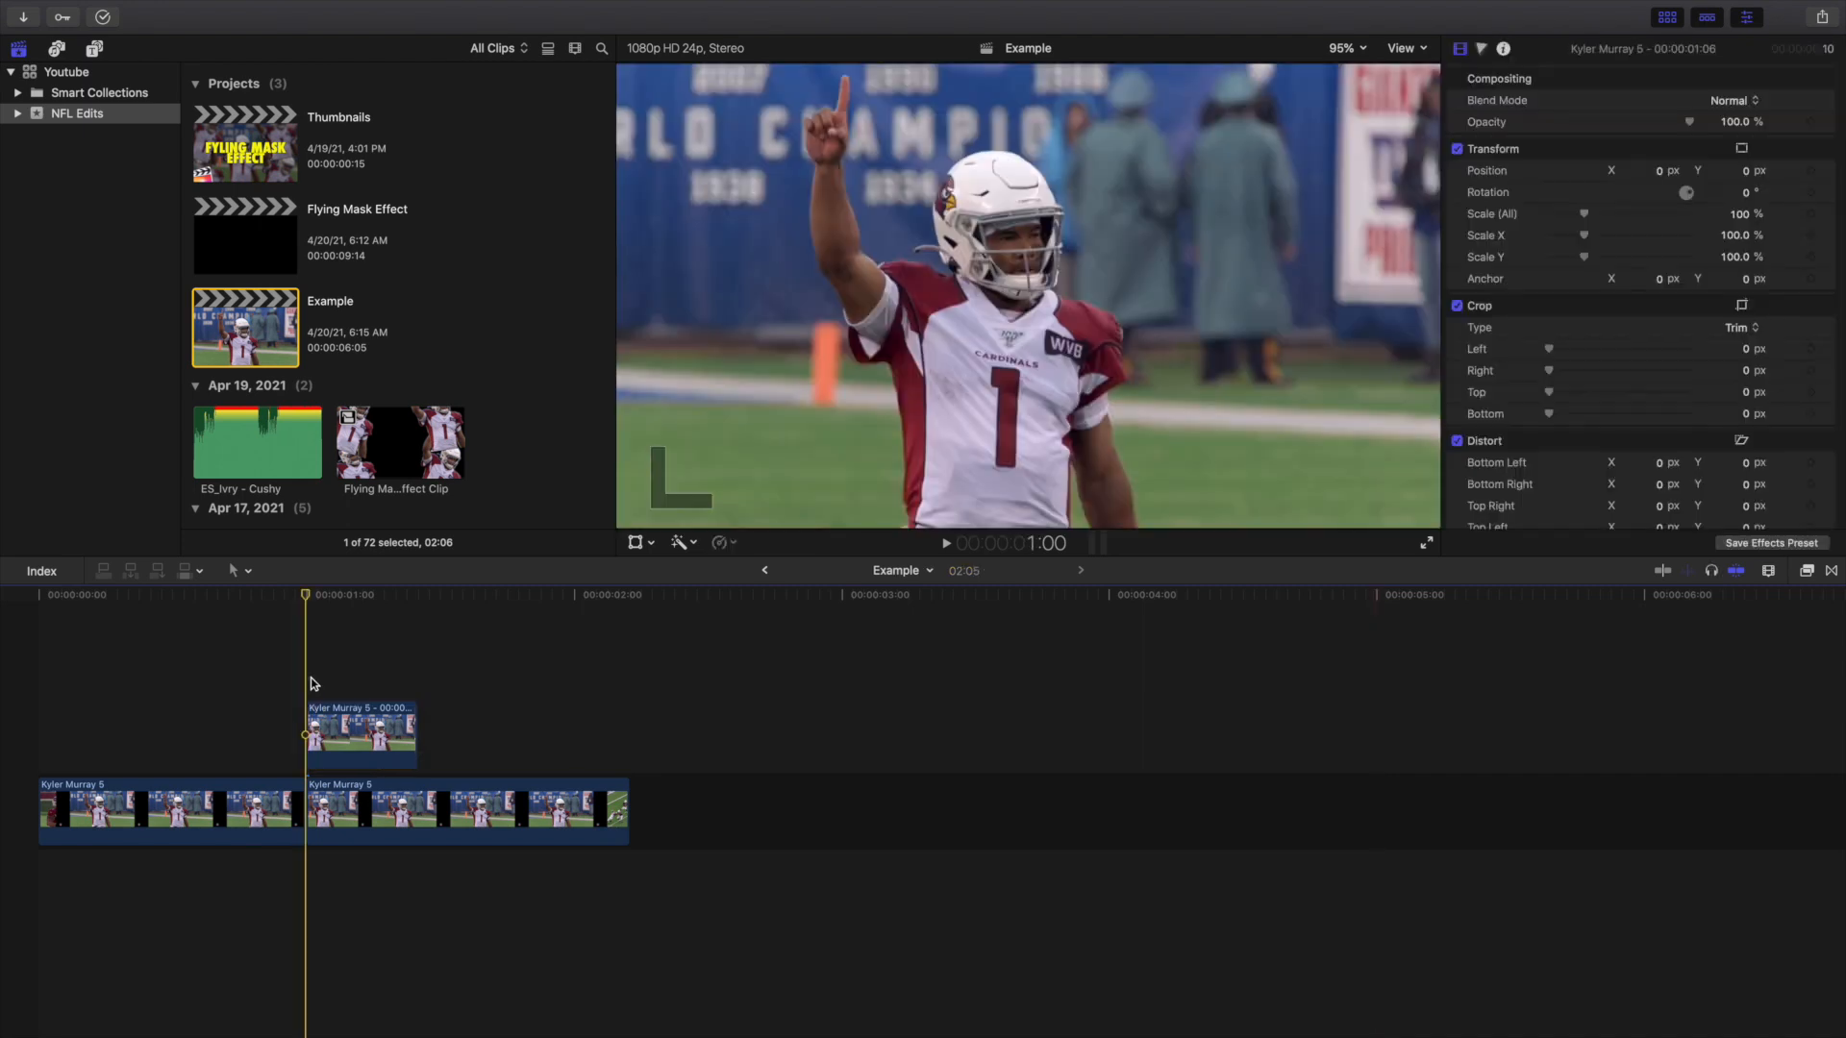
pyautogui.press('super+equal')
pyautogui.hscroll(-5, 123, 729)
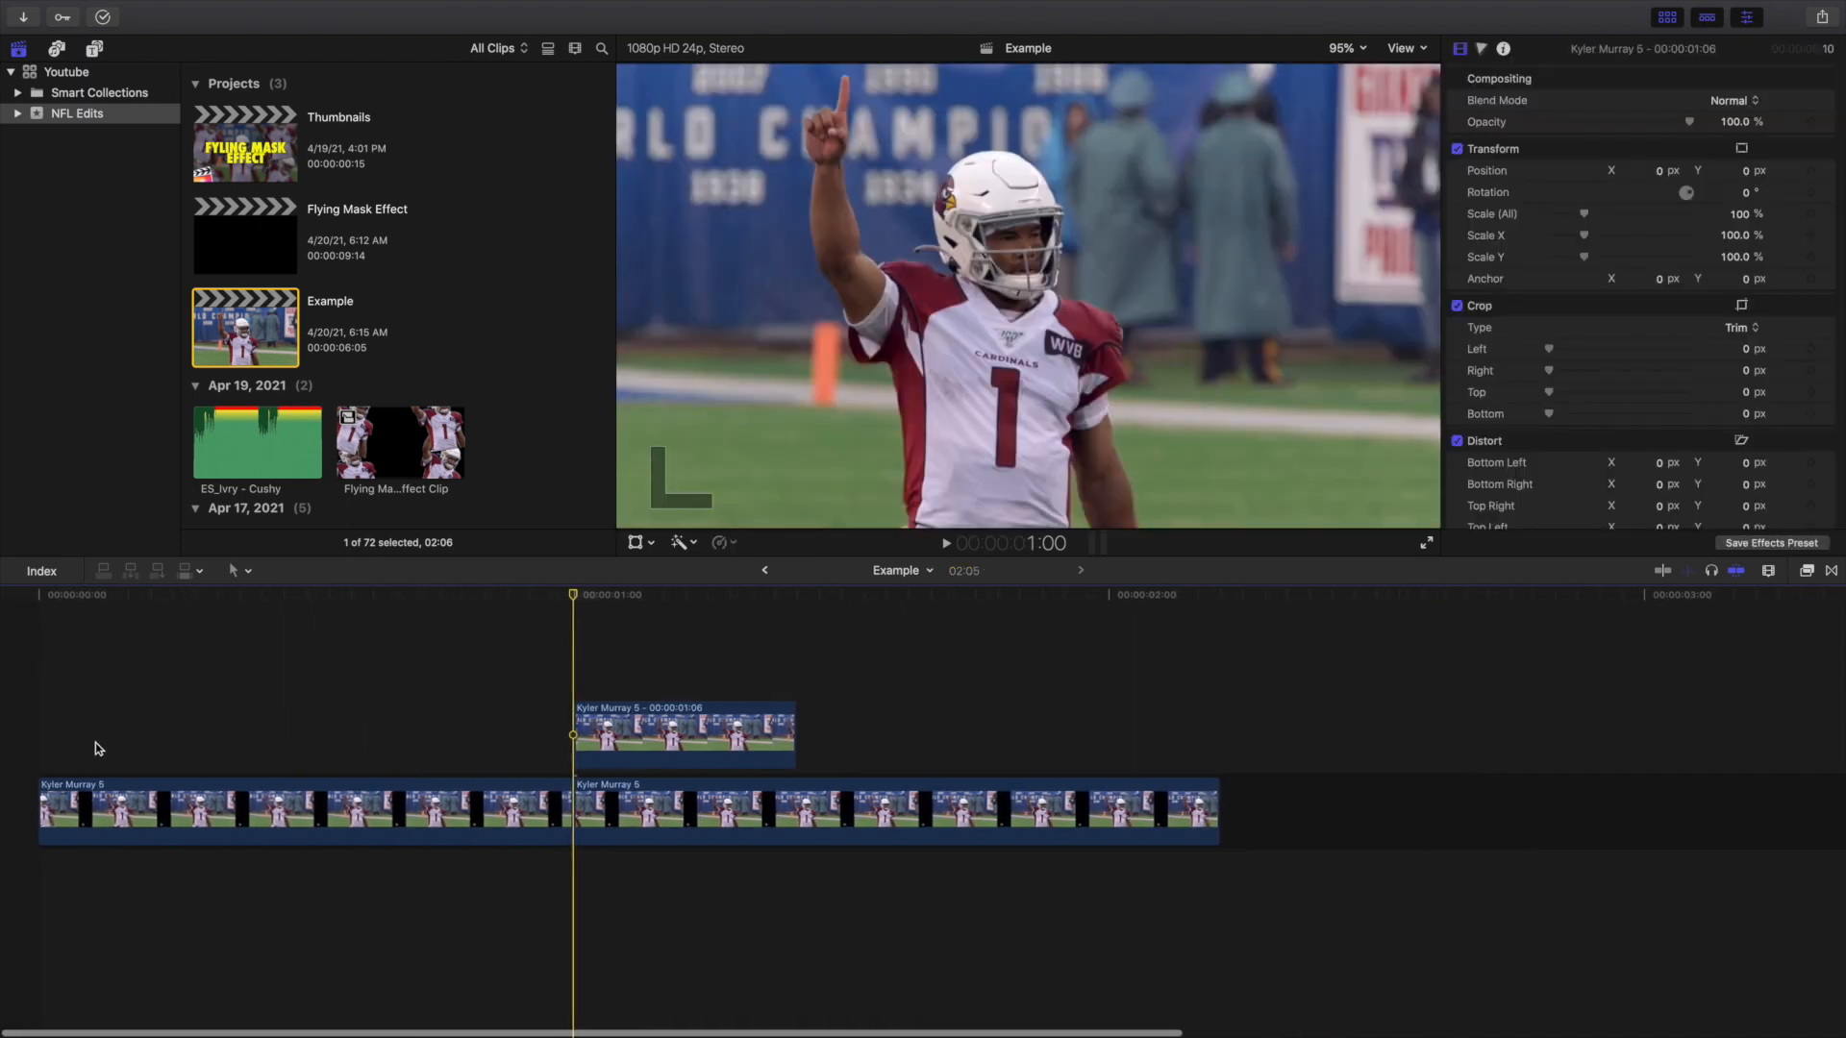
pyautogui.click(13, 719)
pyautogui.doubleClick(241, 367)
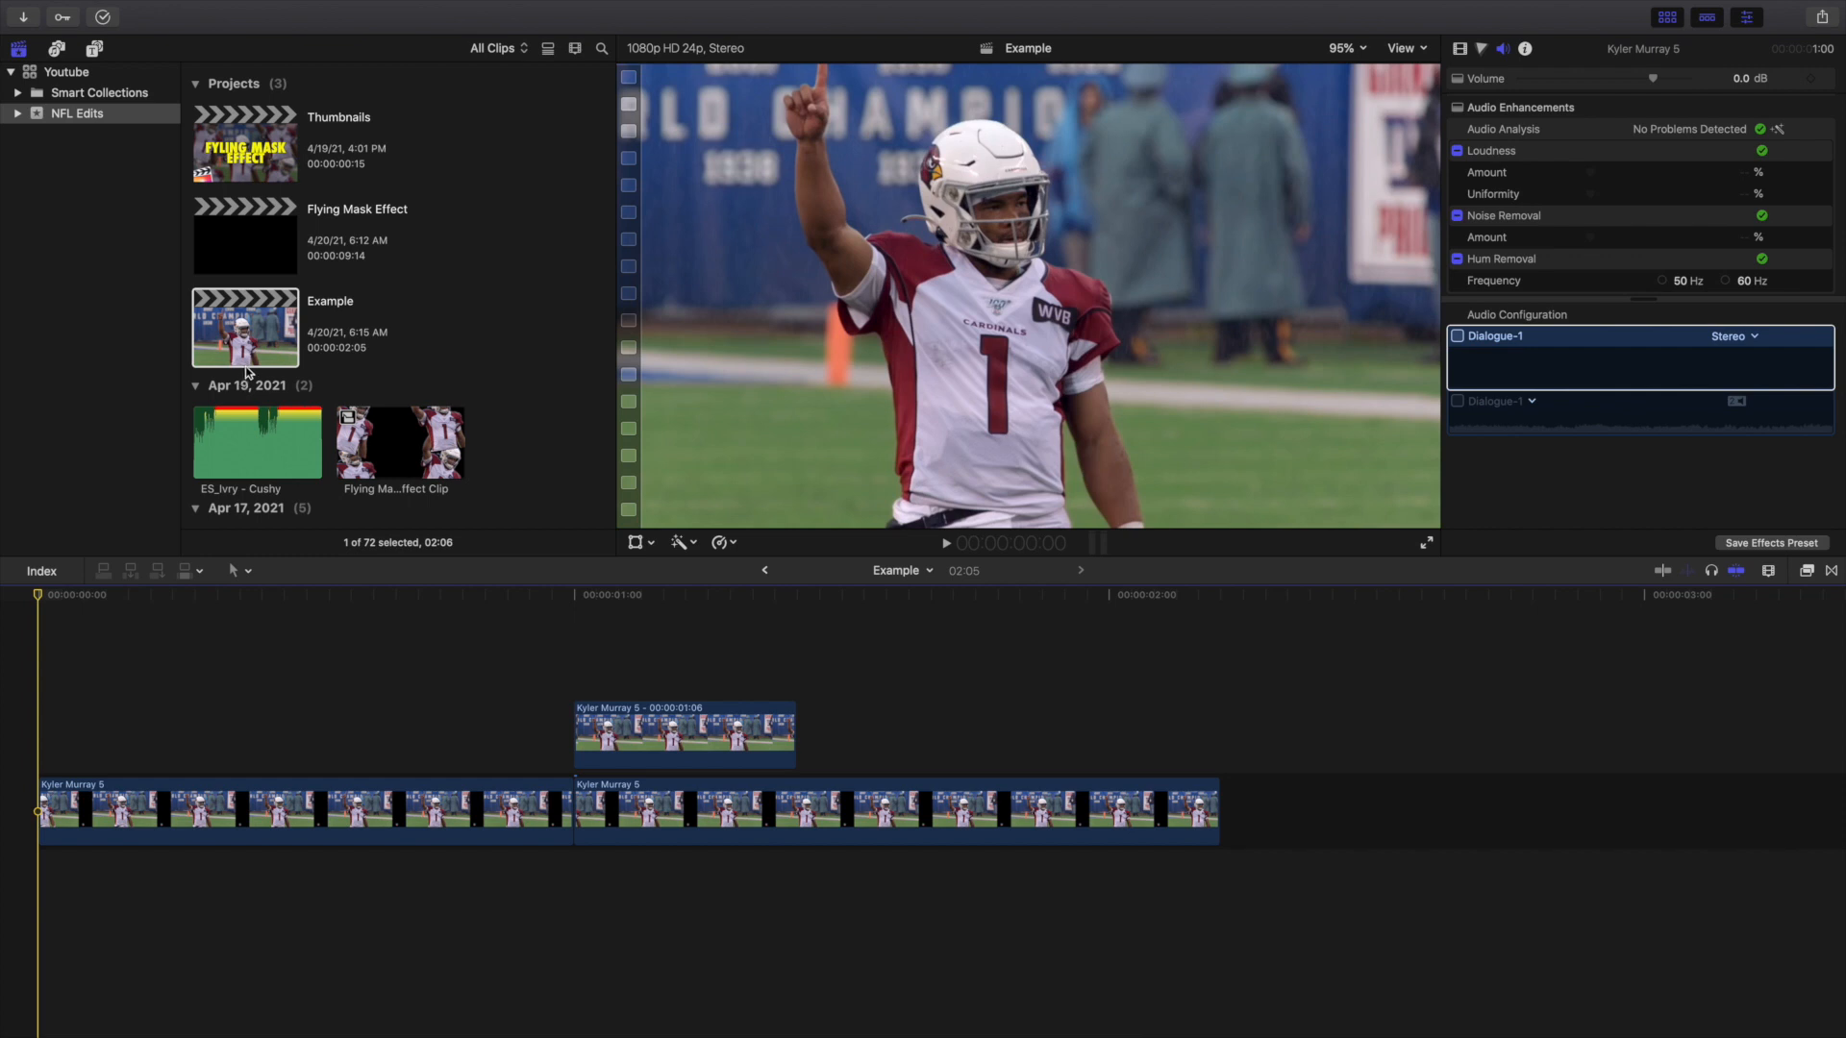
pyautogui.click(575, 673)
pyautogui.click(28, 666)
pyautogui.press('space')
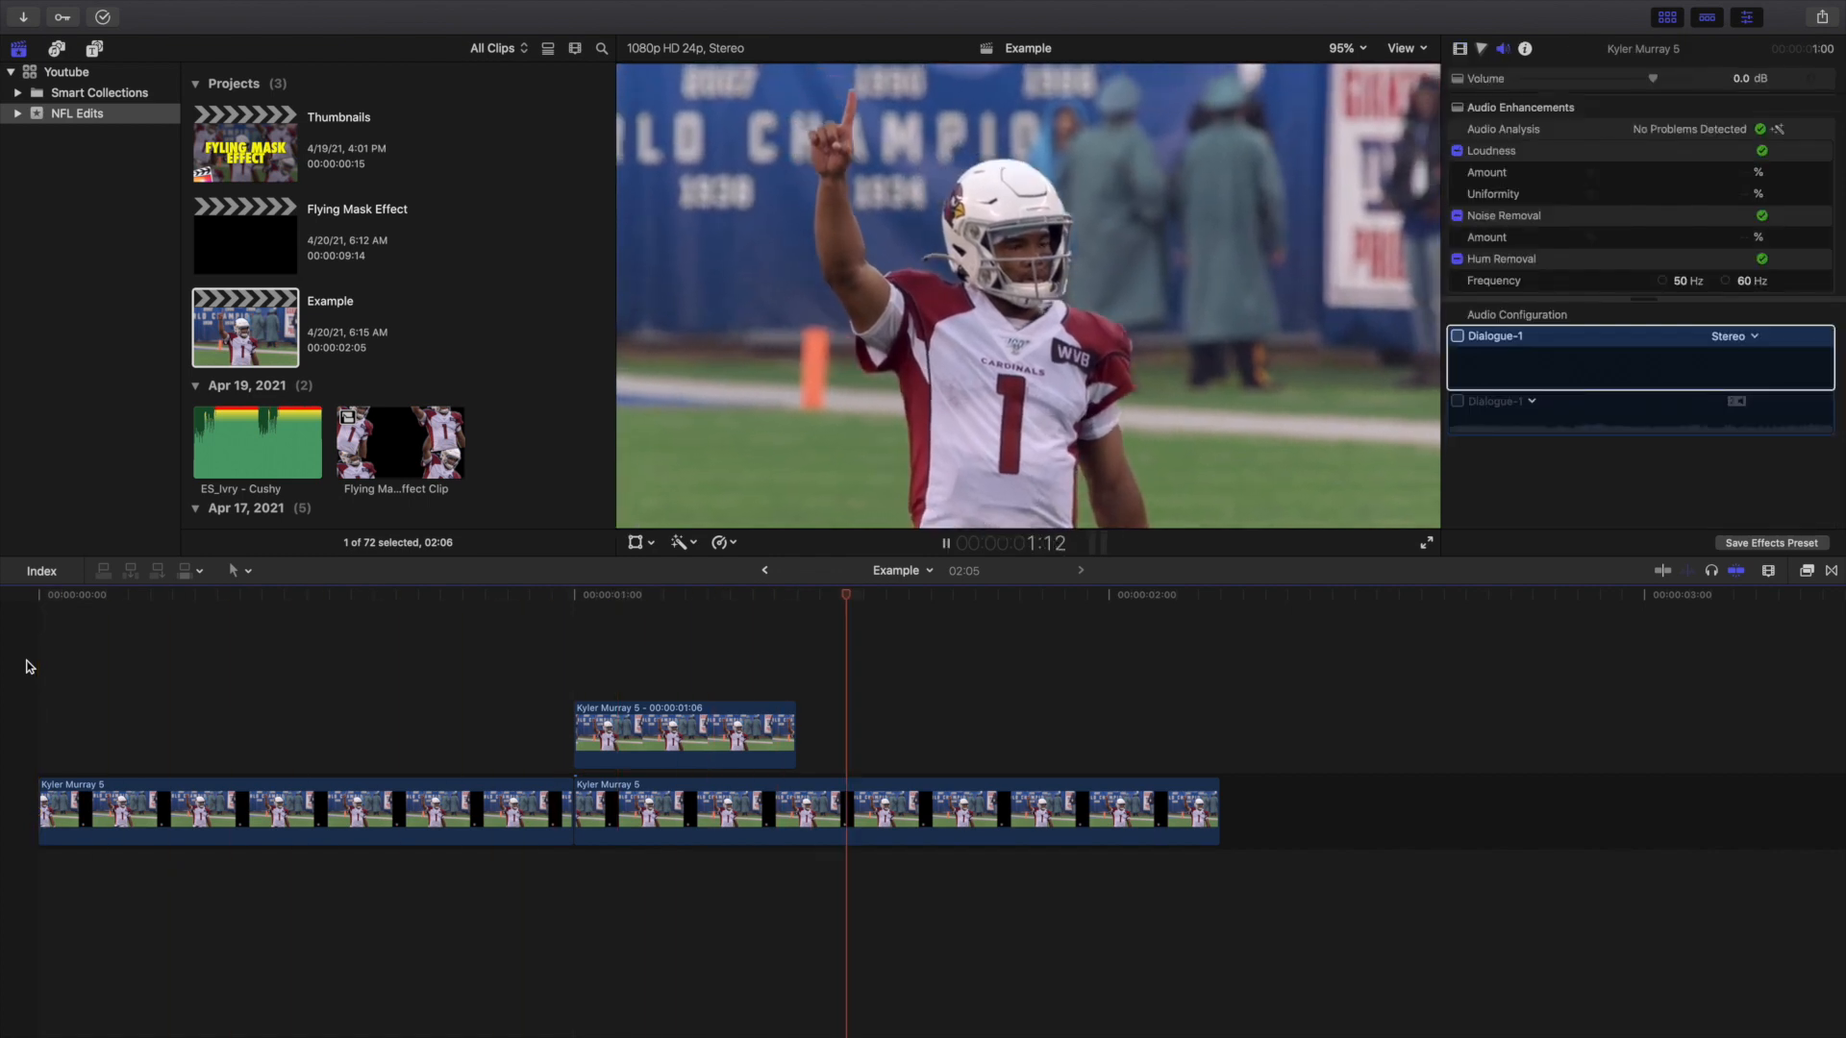
# Rename the connected still clip at 1:00 as Freeze Frame.
pyautogui.click(577, 673)
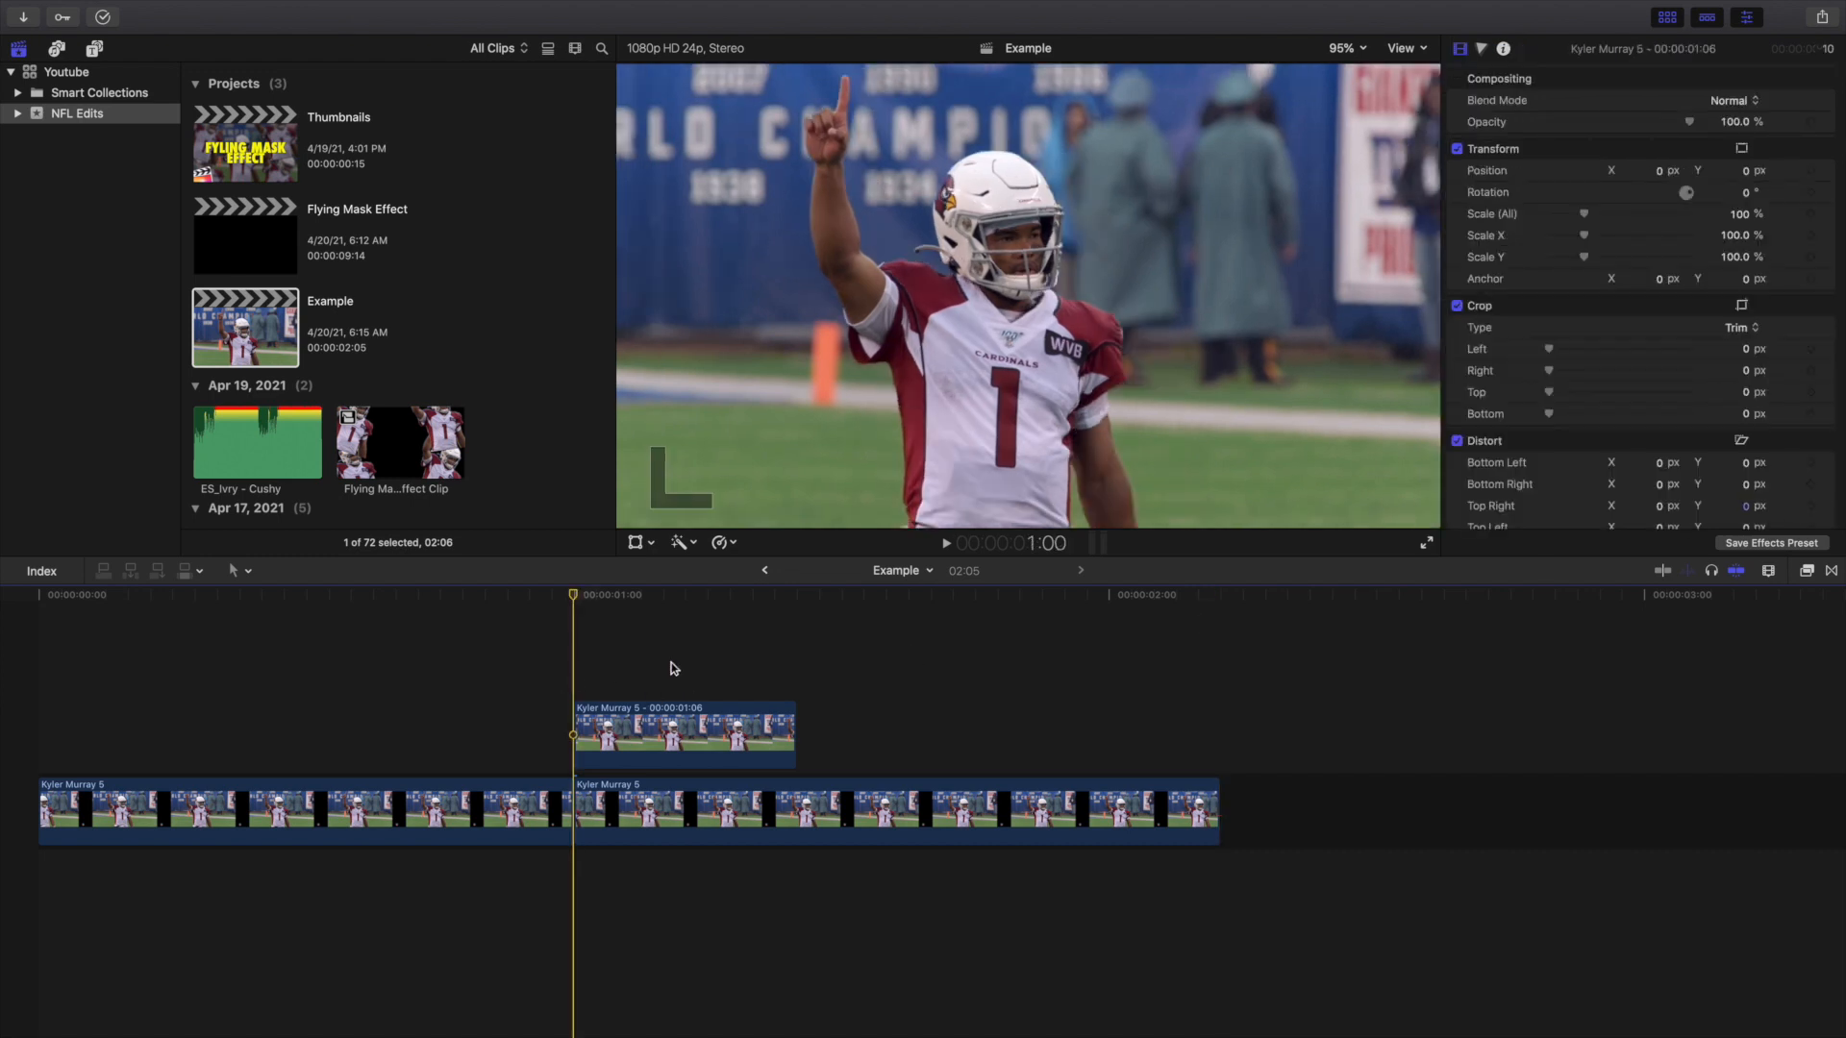
pyautogui.click(611, 737)
pyautogui.rightClick(613, 697)
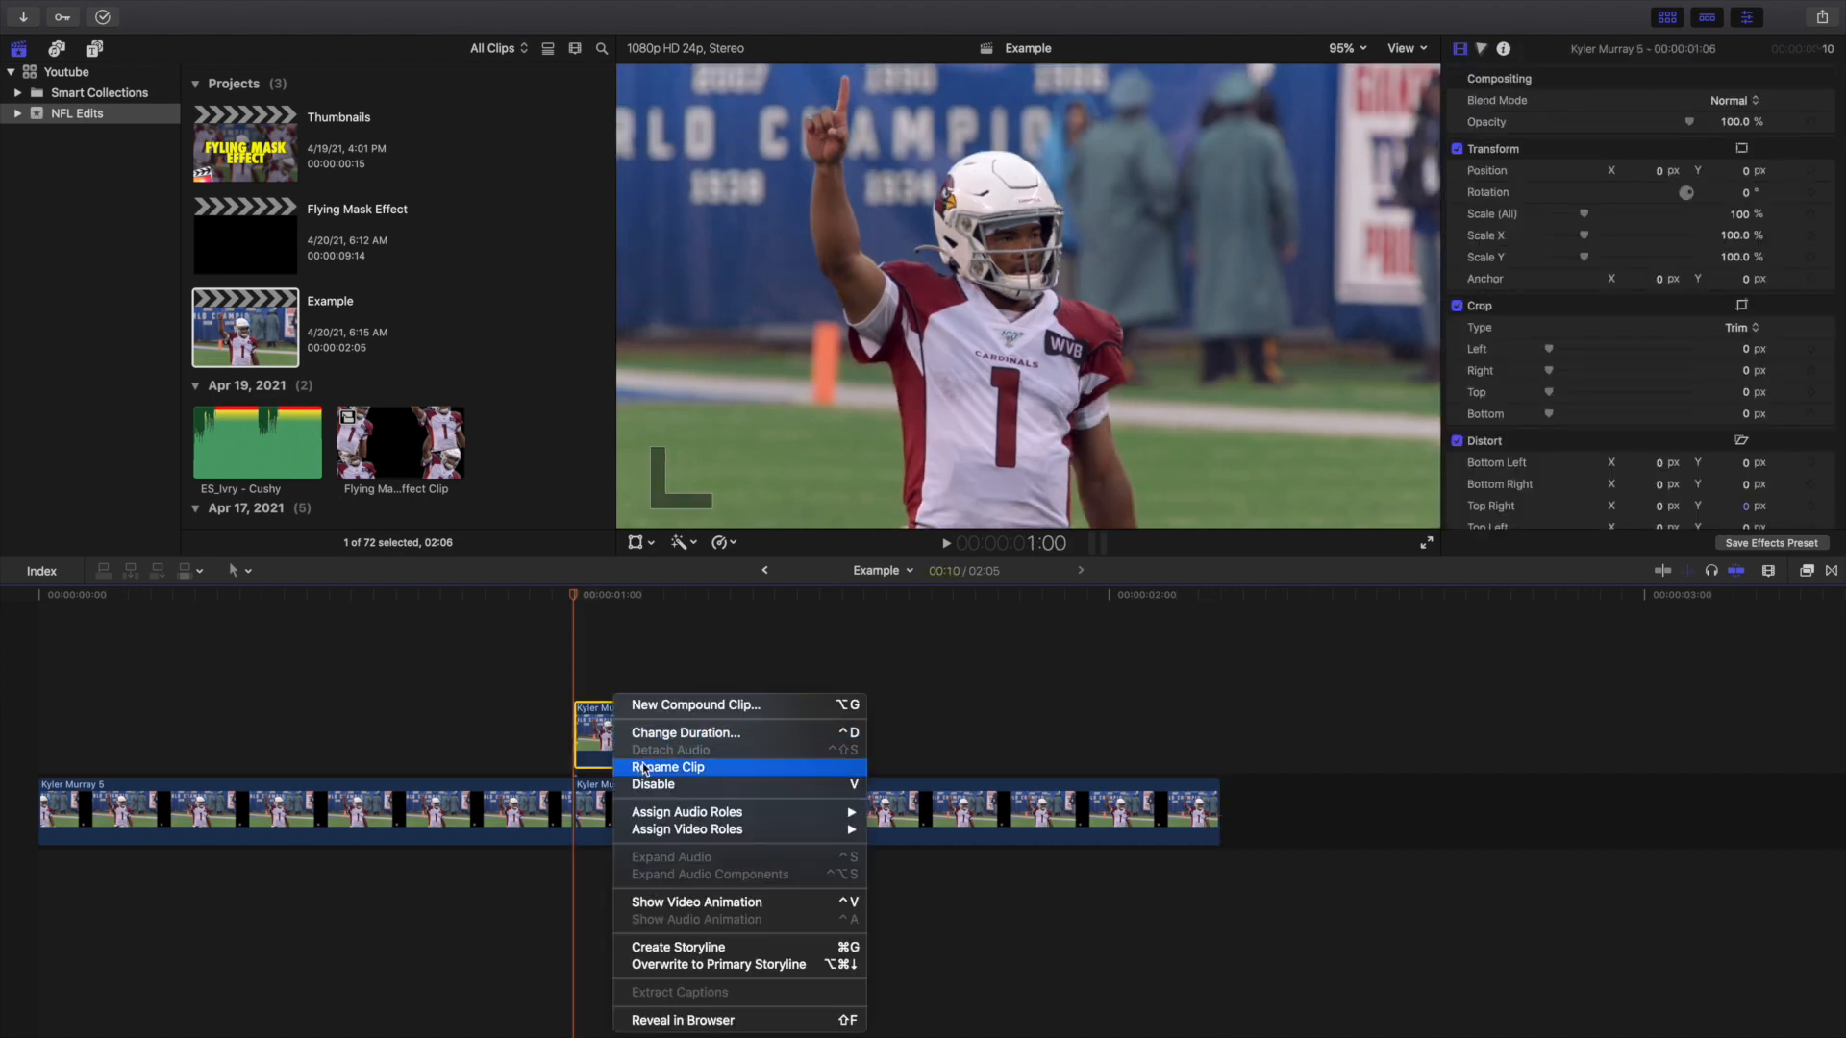
pyautogui.click(643, 767)
pyautogui.write('Fl')
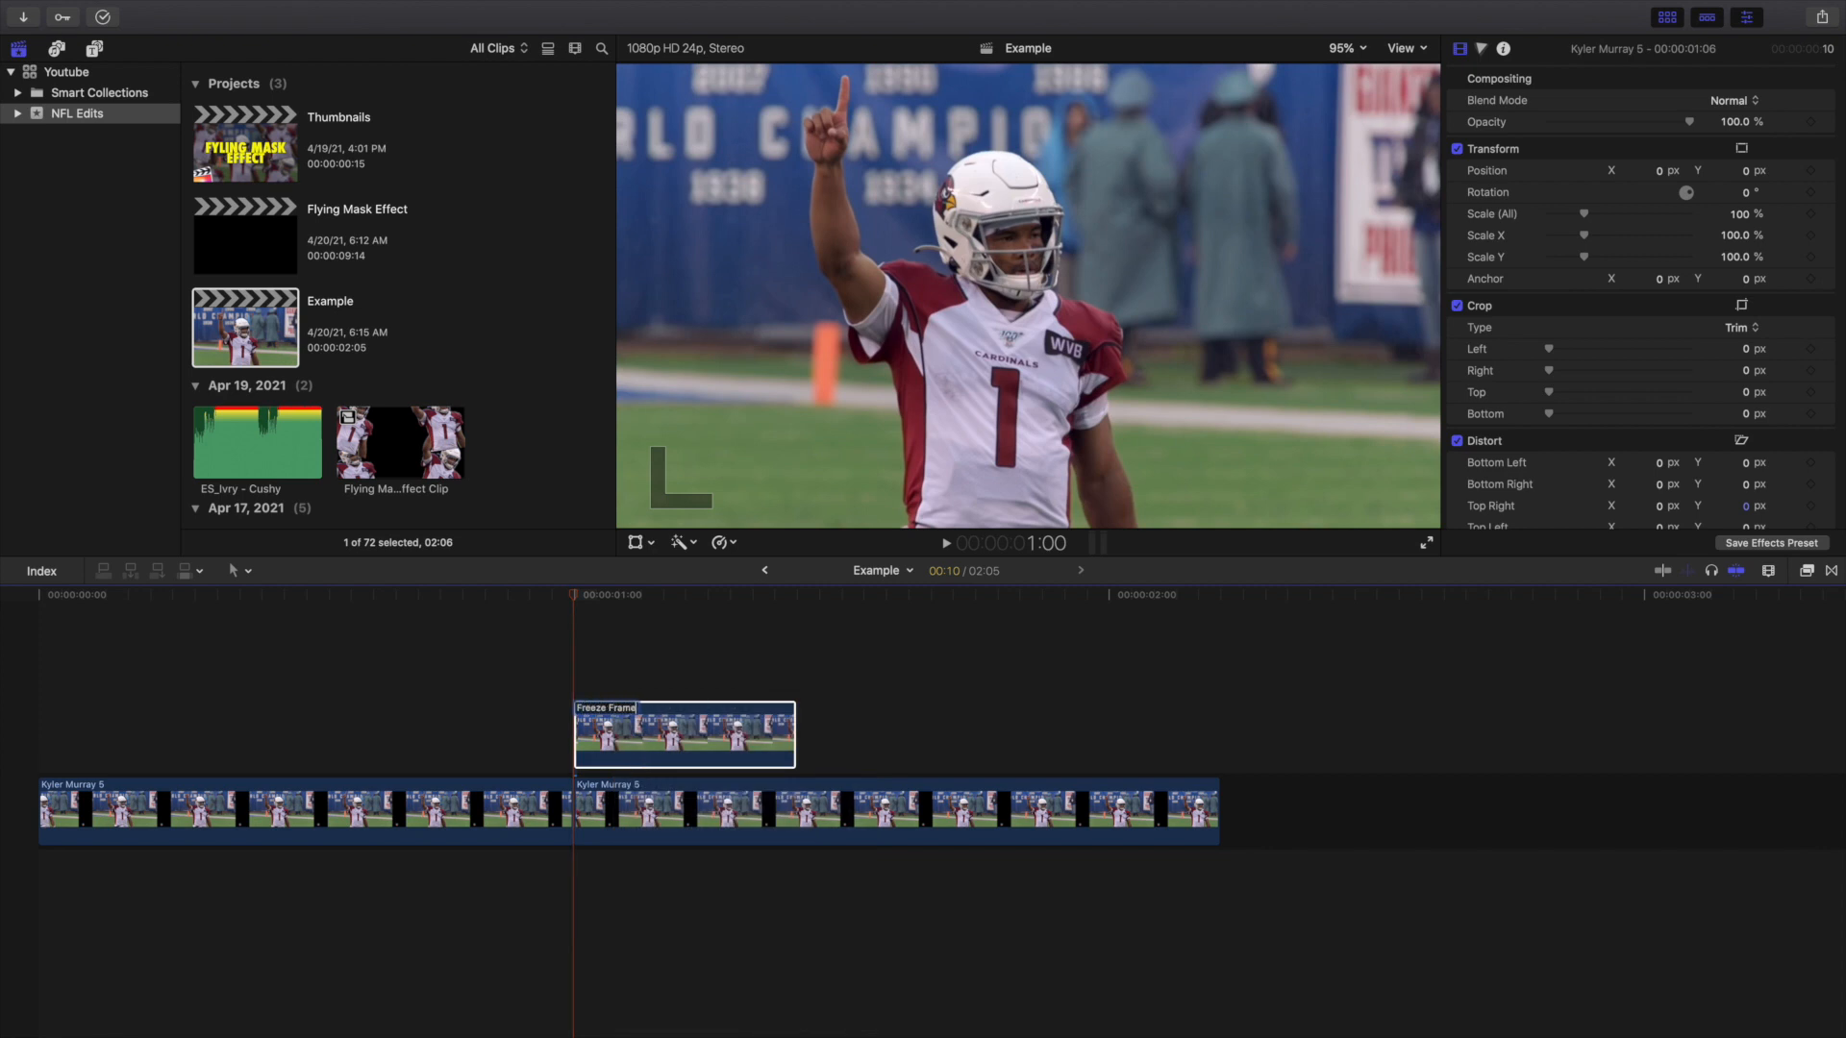
pyautogui.press('Return')
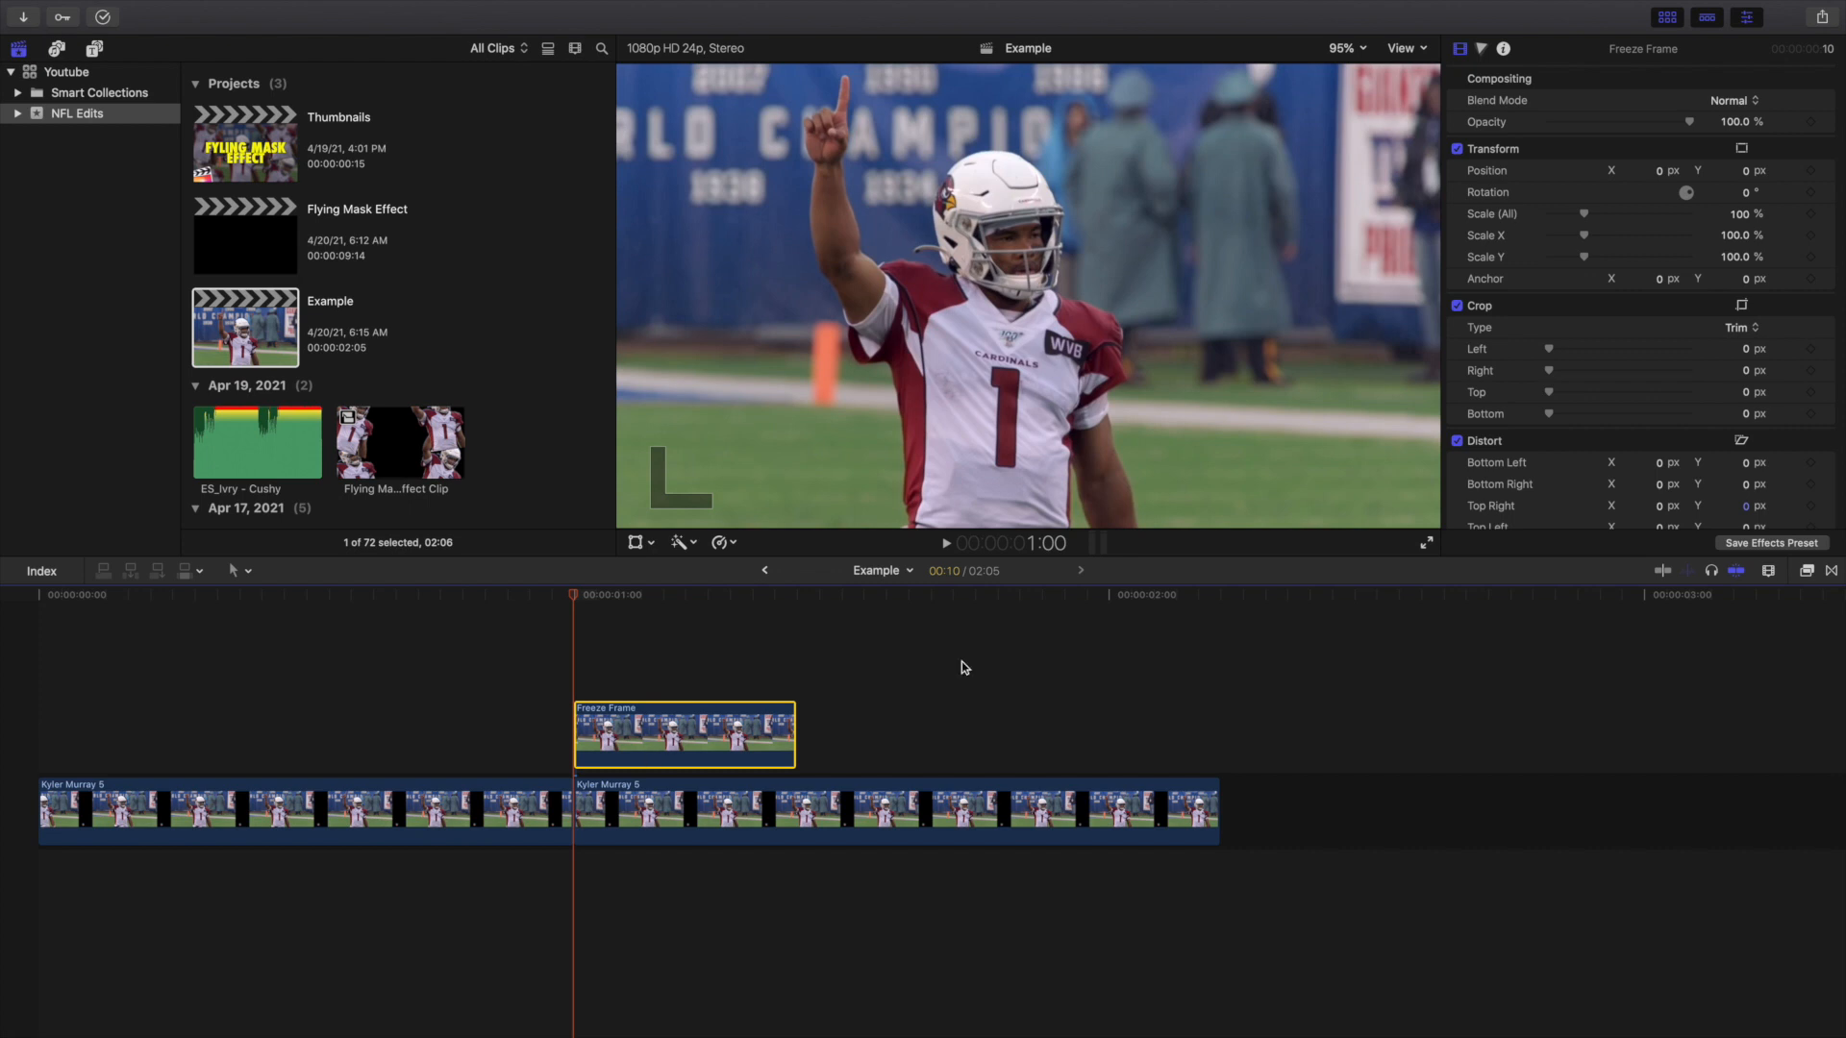
# Apply the Draw Mask effect from the Masks category to the Freeze Frame clip.
pyautogui.click(1805, 571)
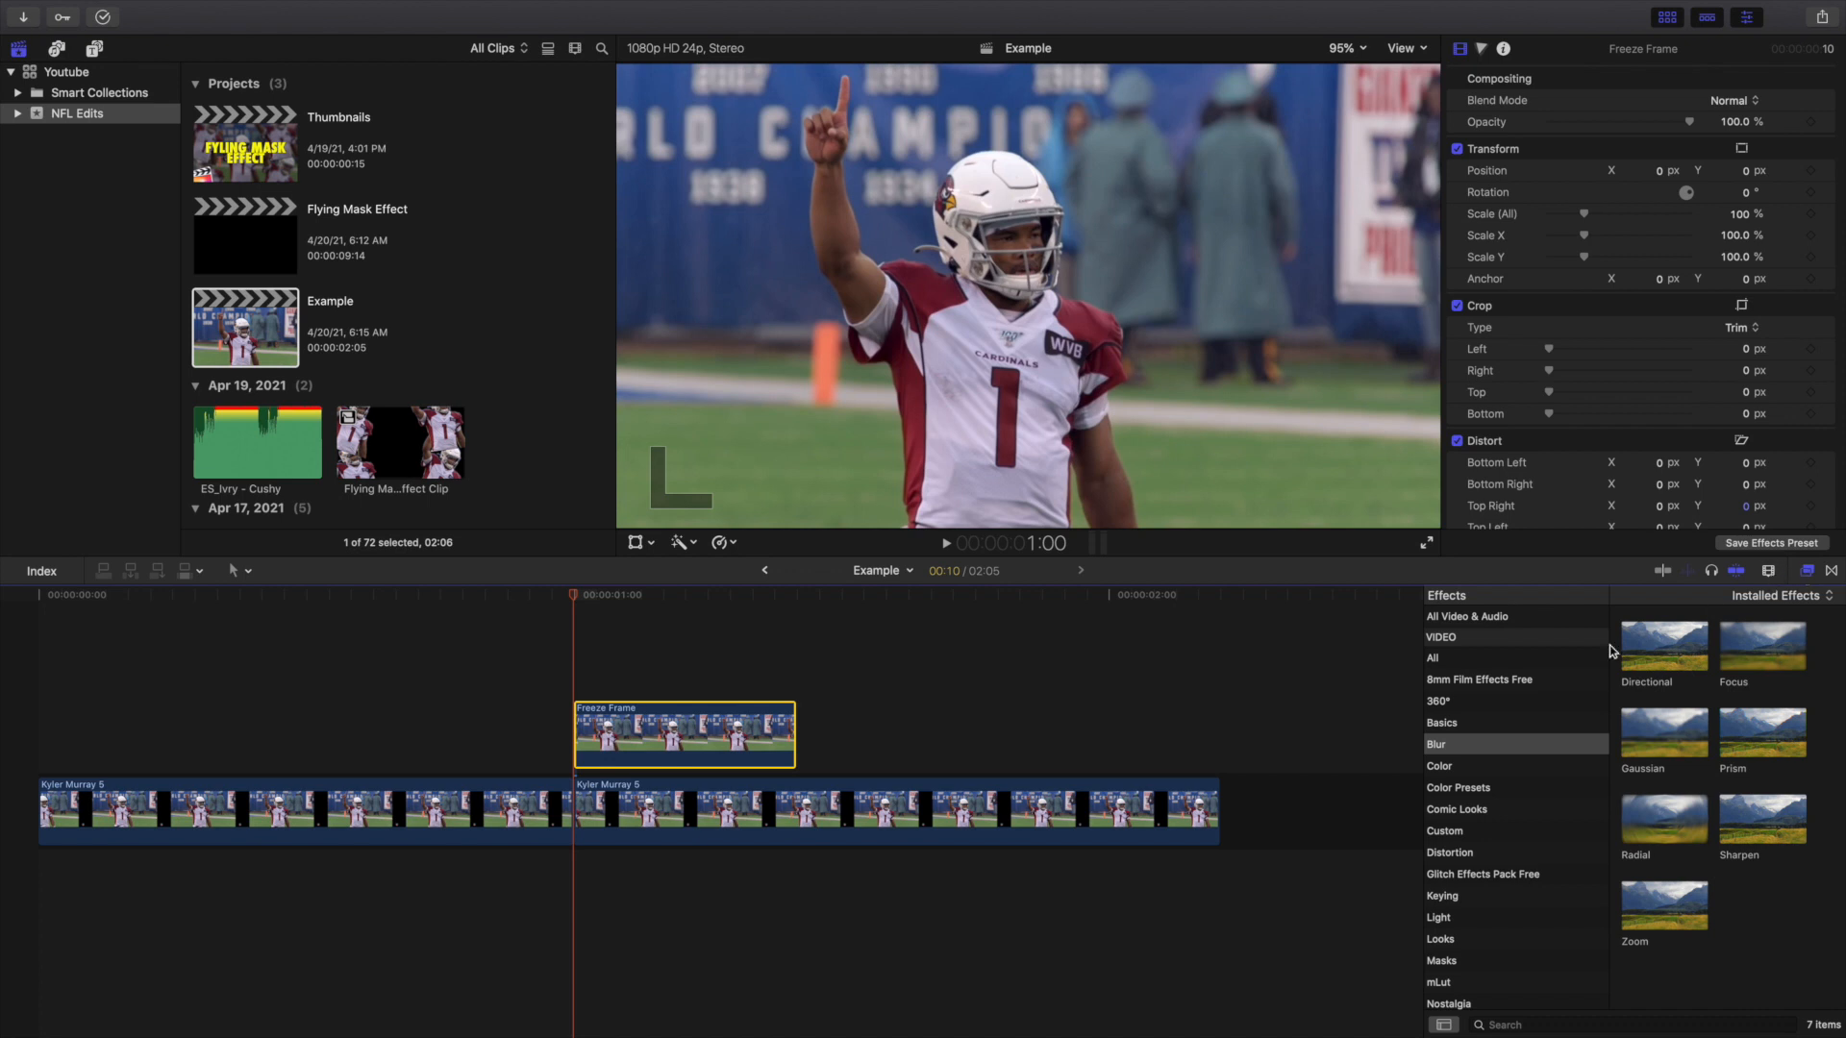
pyautogui.click(1439, 959)
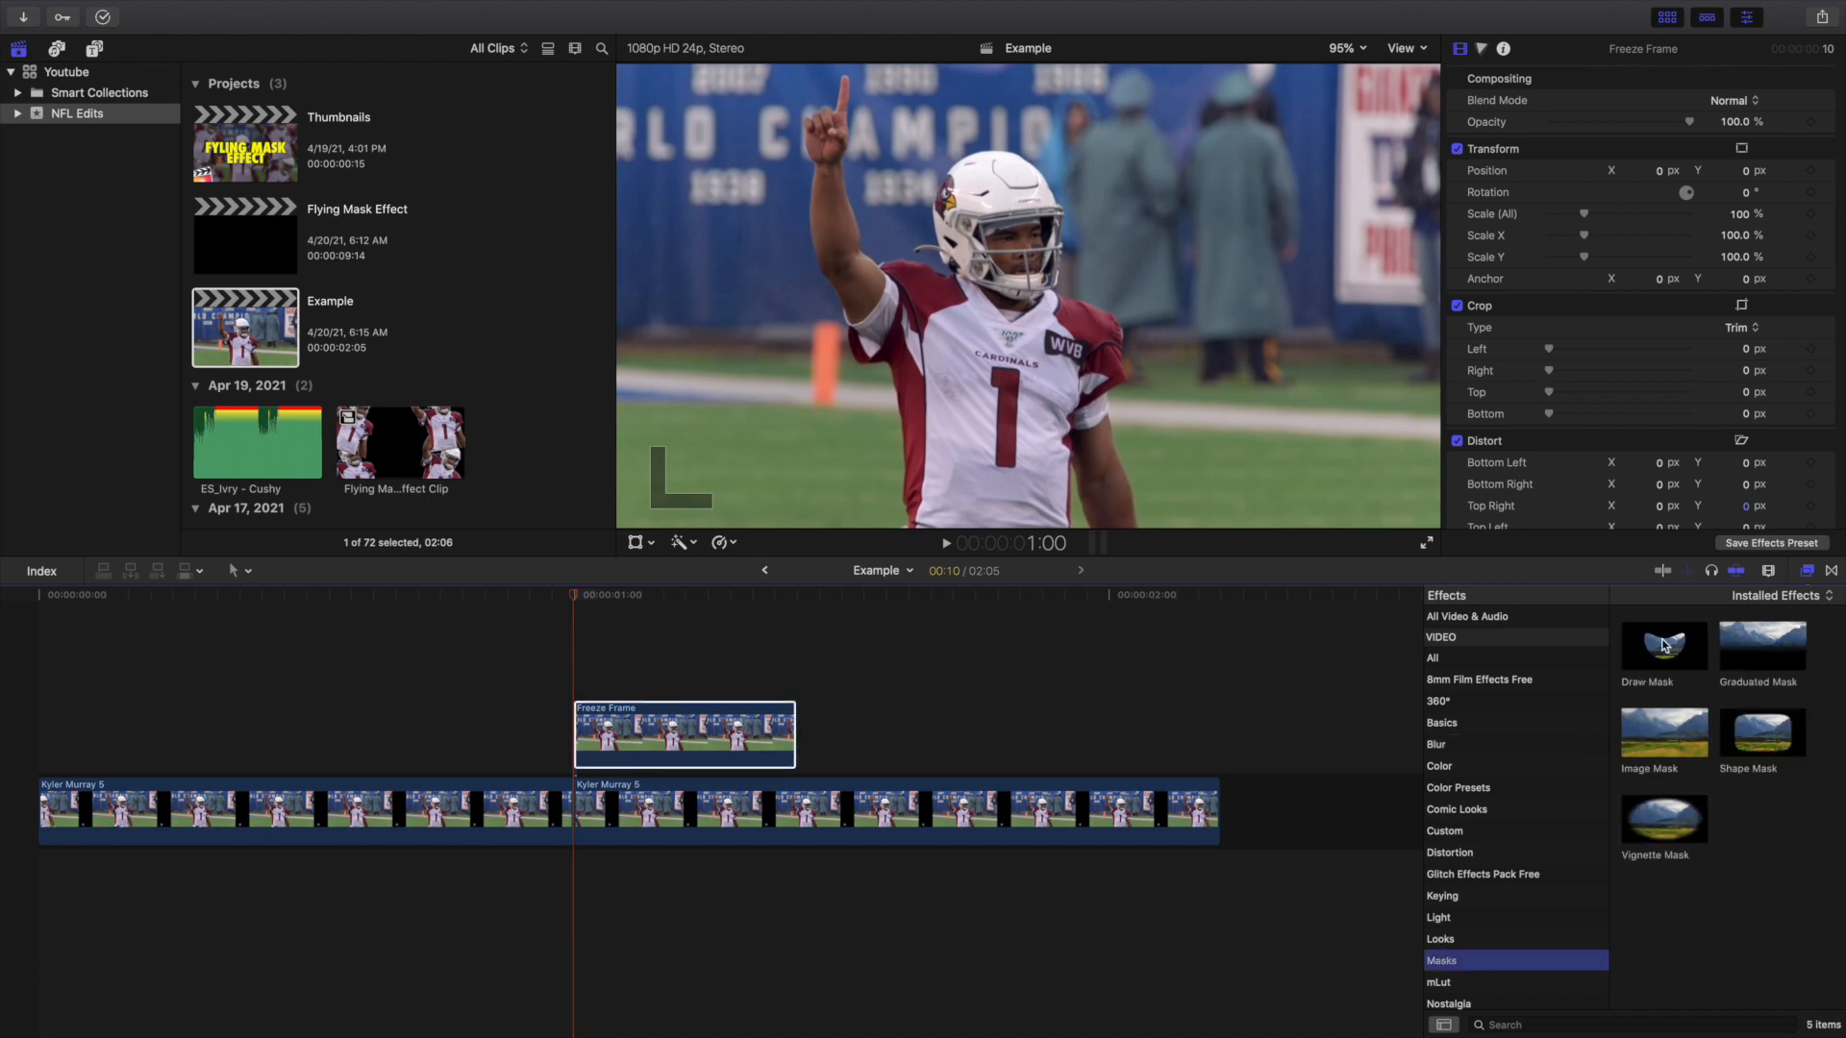
pyautogui.moveTo(1664, 644); pyautogui.dragTo(702, 727)
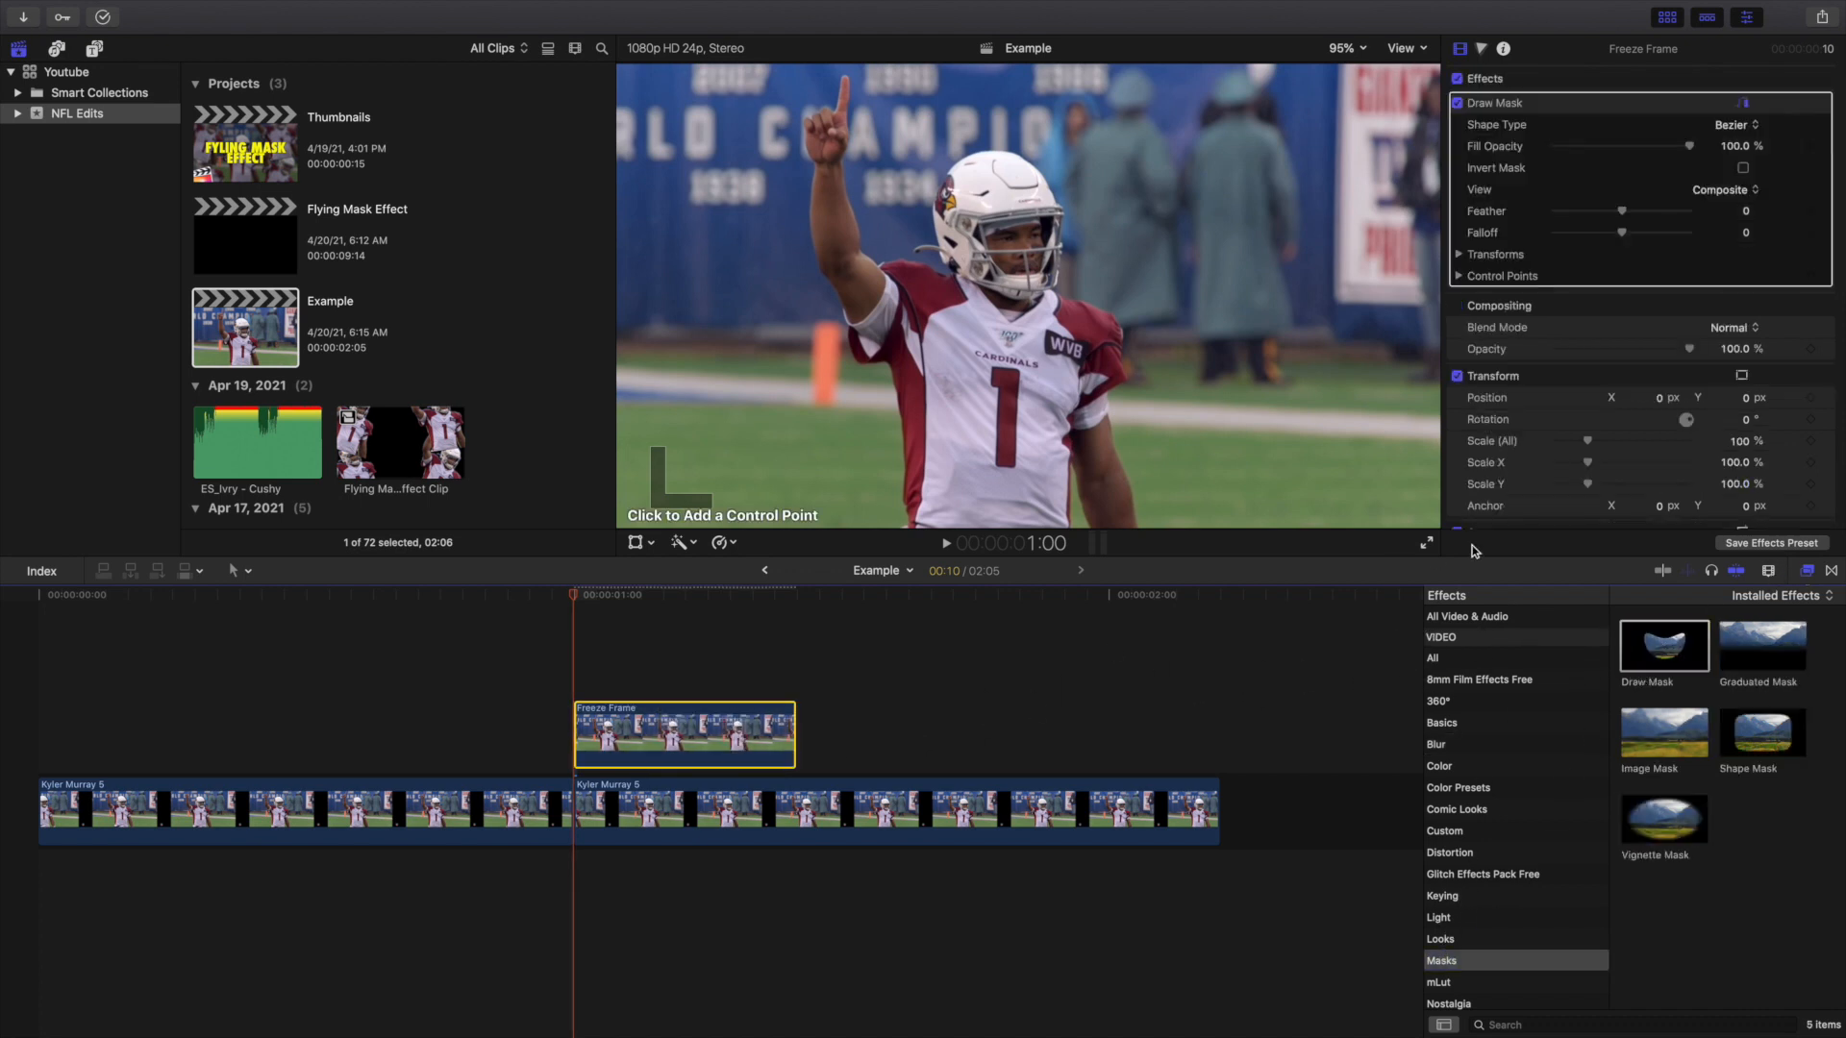
pyautogui.click(1803, 572)
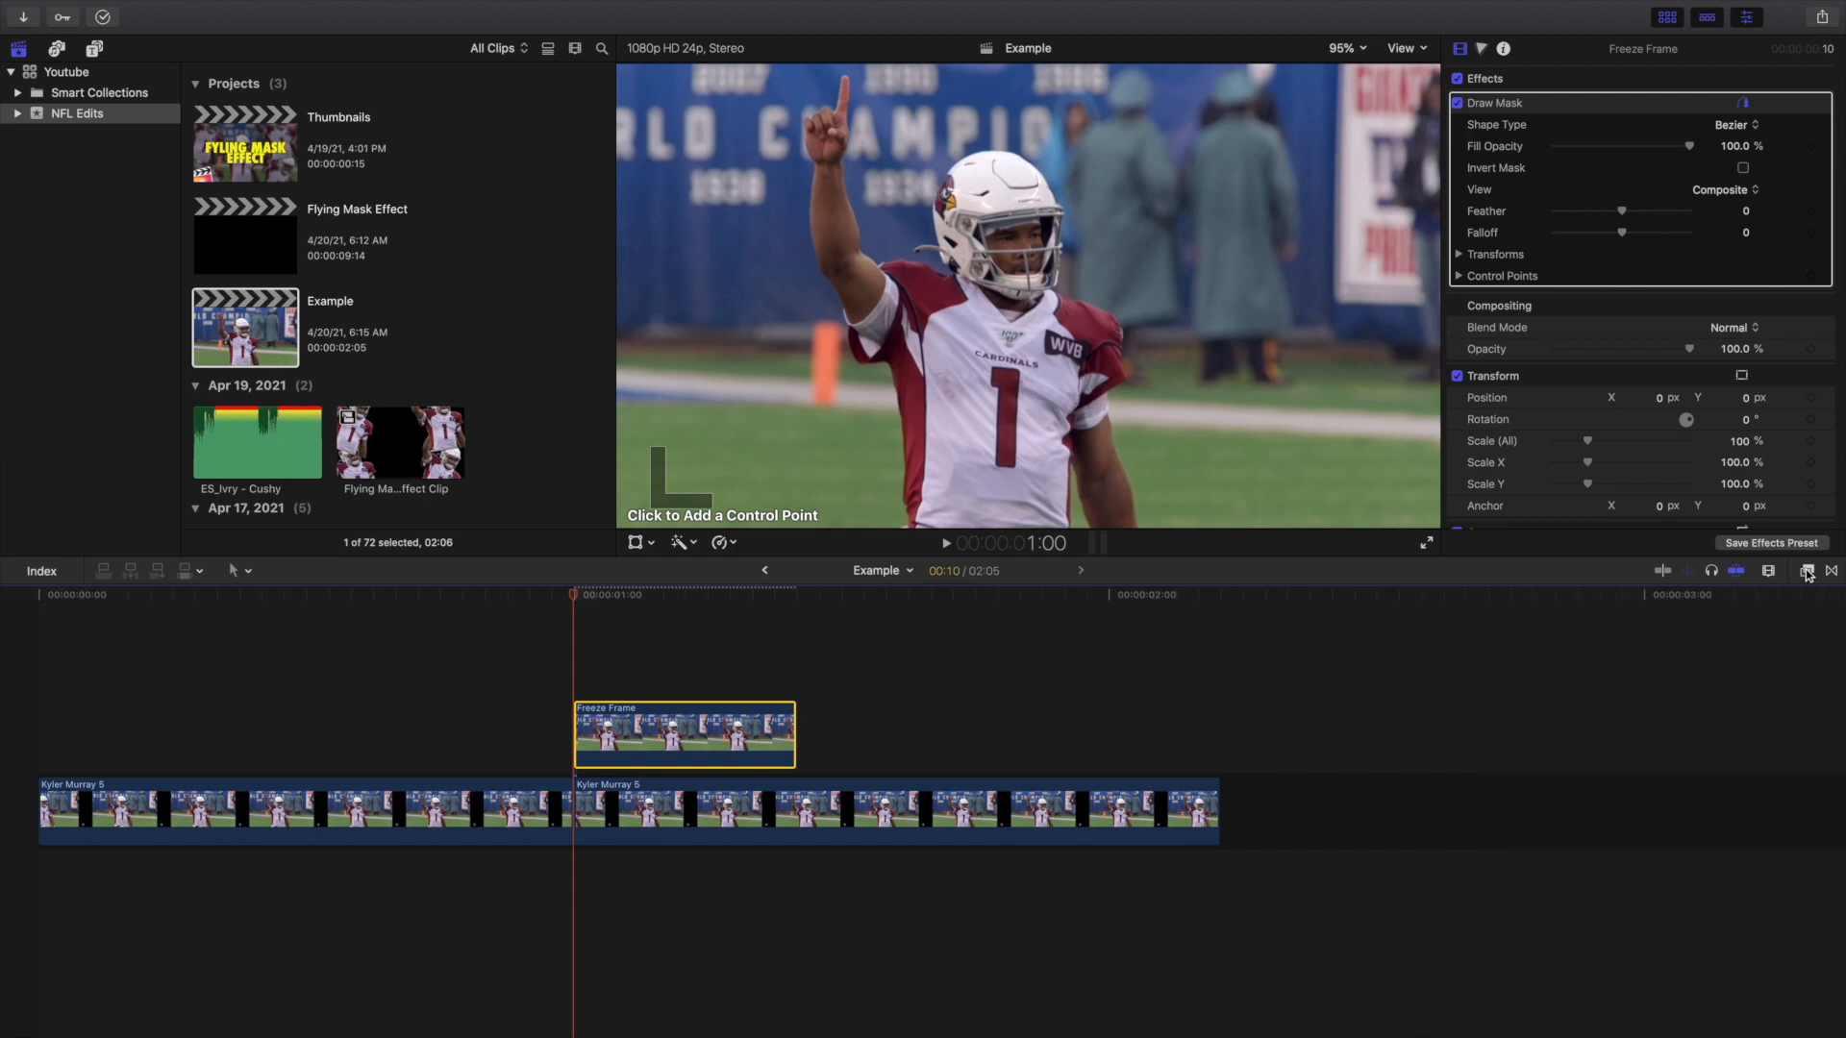
# Trace the draw mask's control points up the player's side and raised arm, over the helmet, and around the opposite shoulder and sleeve.
pyautogui.click(901, 458)
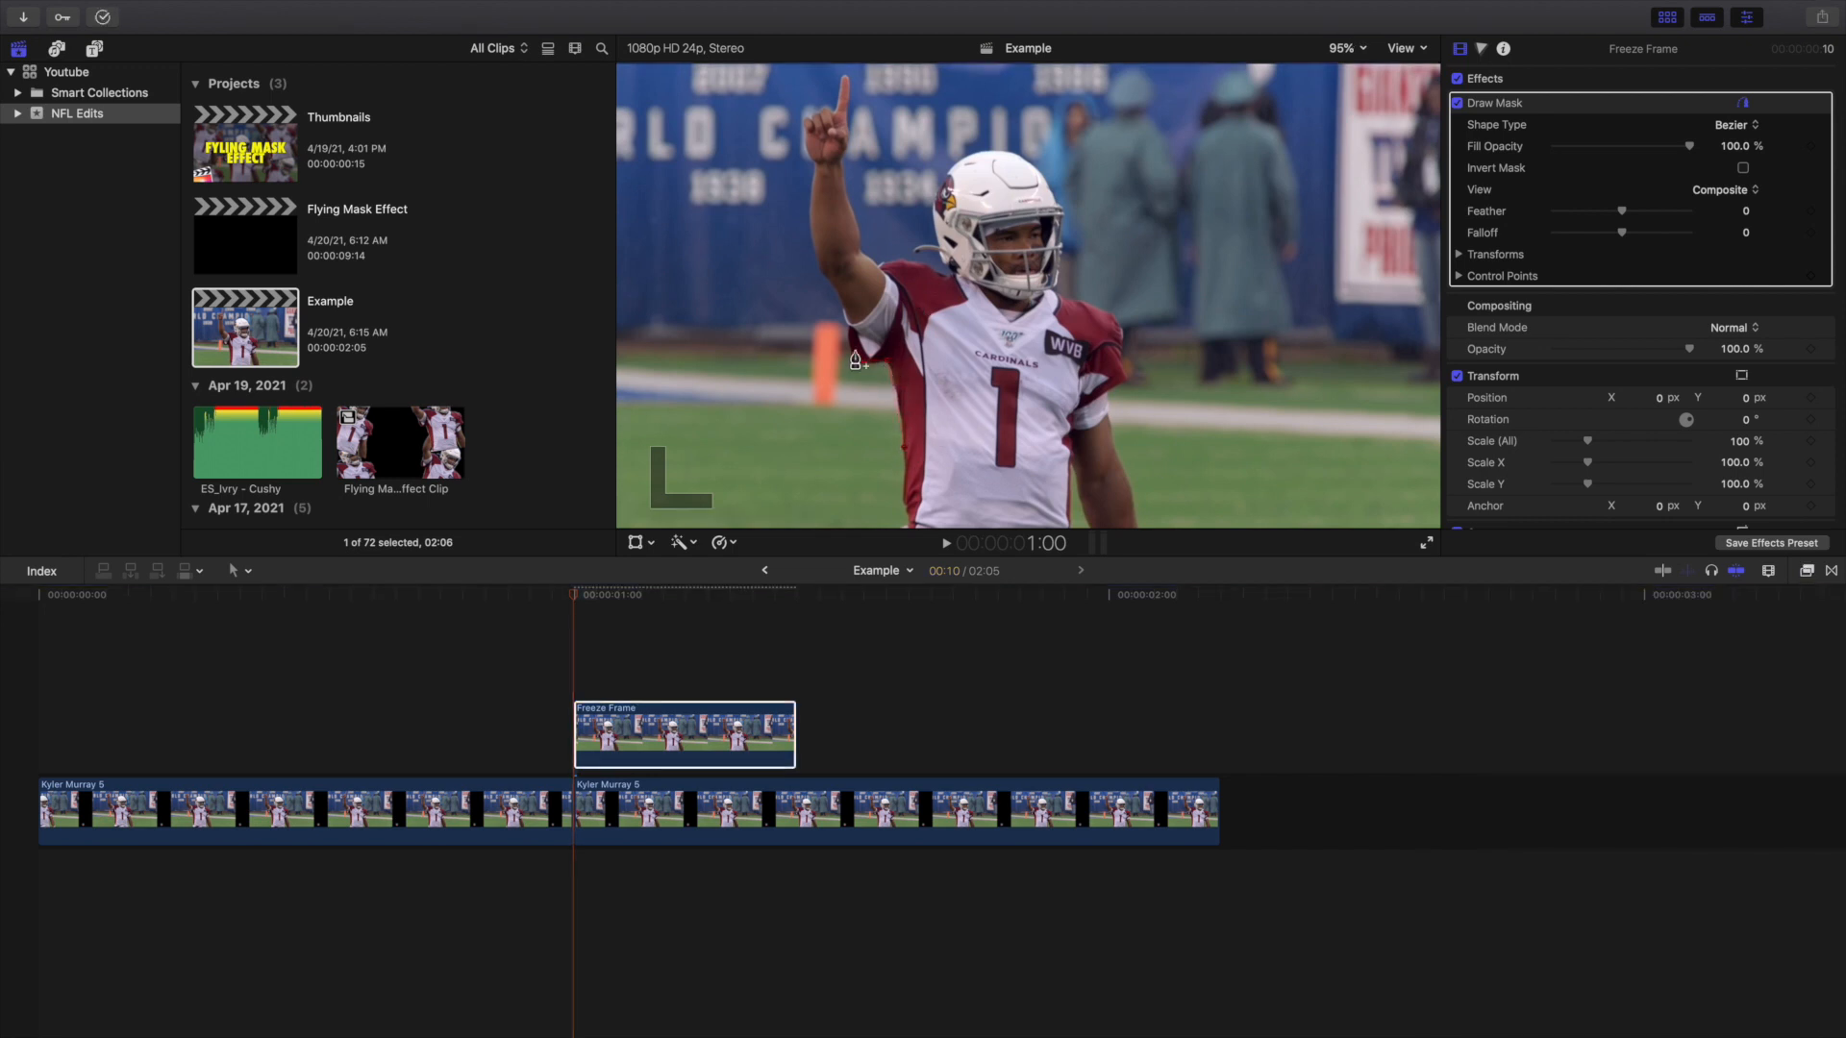
pyautogui.click(820, 266)
pyautogui.click(807, 120)
pyautogui.click(835, 108)
pyautogui.click(840, 74)
pyautogui.click(848, 76)
pyautogui.click(847, 124)
pyautogui.click(836, 161)
pyautogui.click(858, 232)
pyautogui.click(882, 264)
pyautogui.click(982, 148)
pyautogui.click(1059, 201)
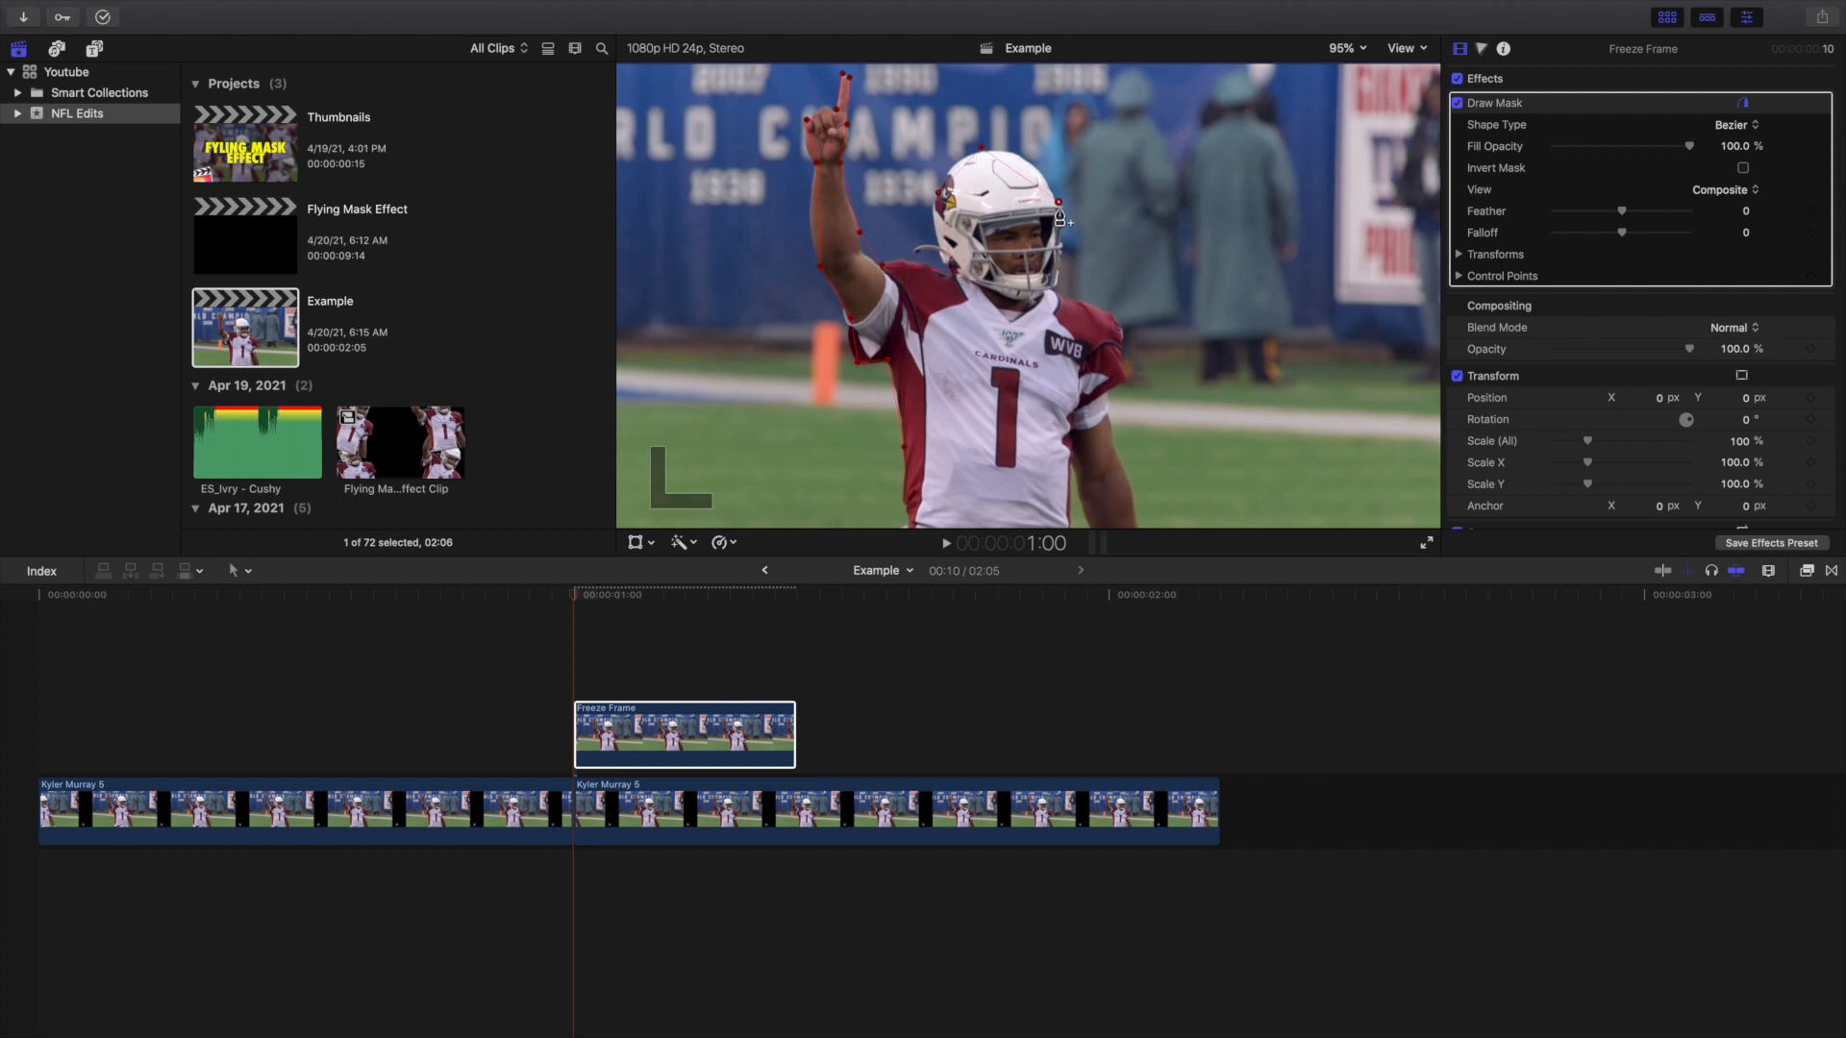
pyautogui.click(1052, 291)
pyautogui.click(1123, 320)
pyautogui.click(1123, 357)
pyautogui.click(1127, 378)
pyautogui.click(1104, 392)
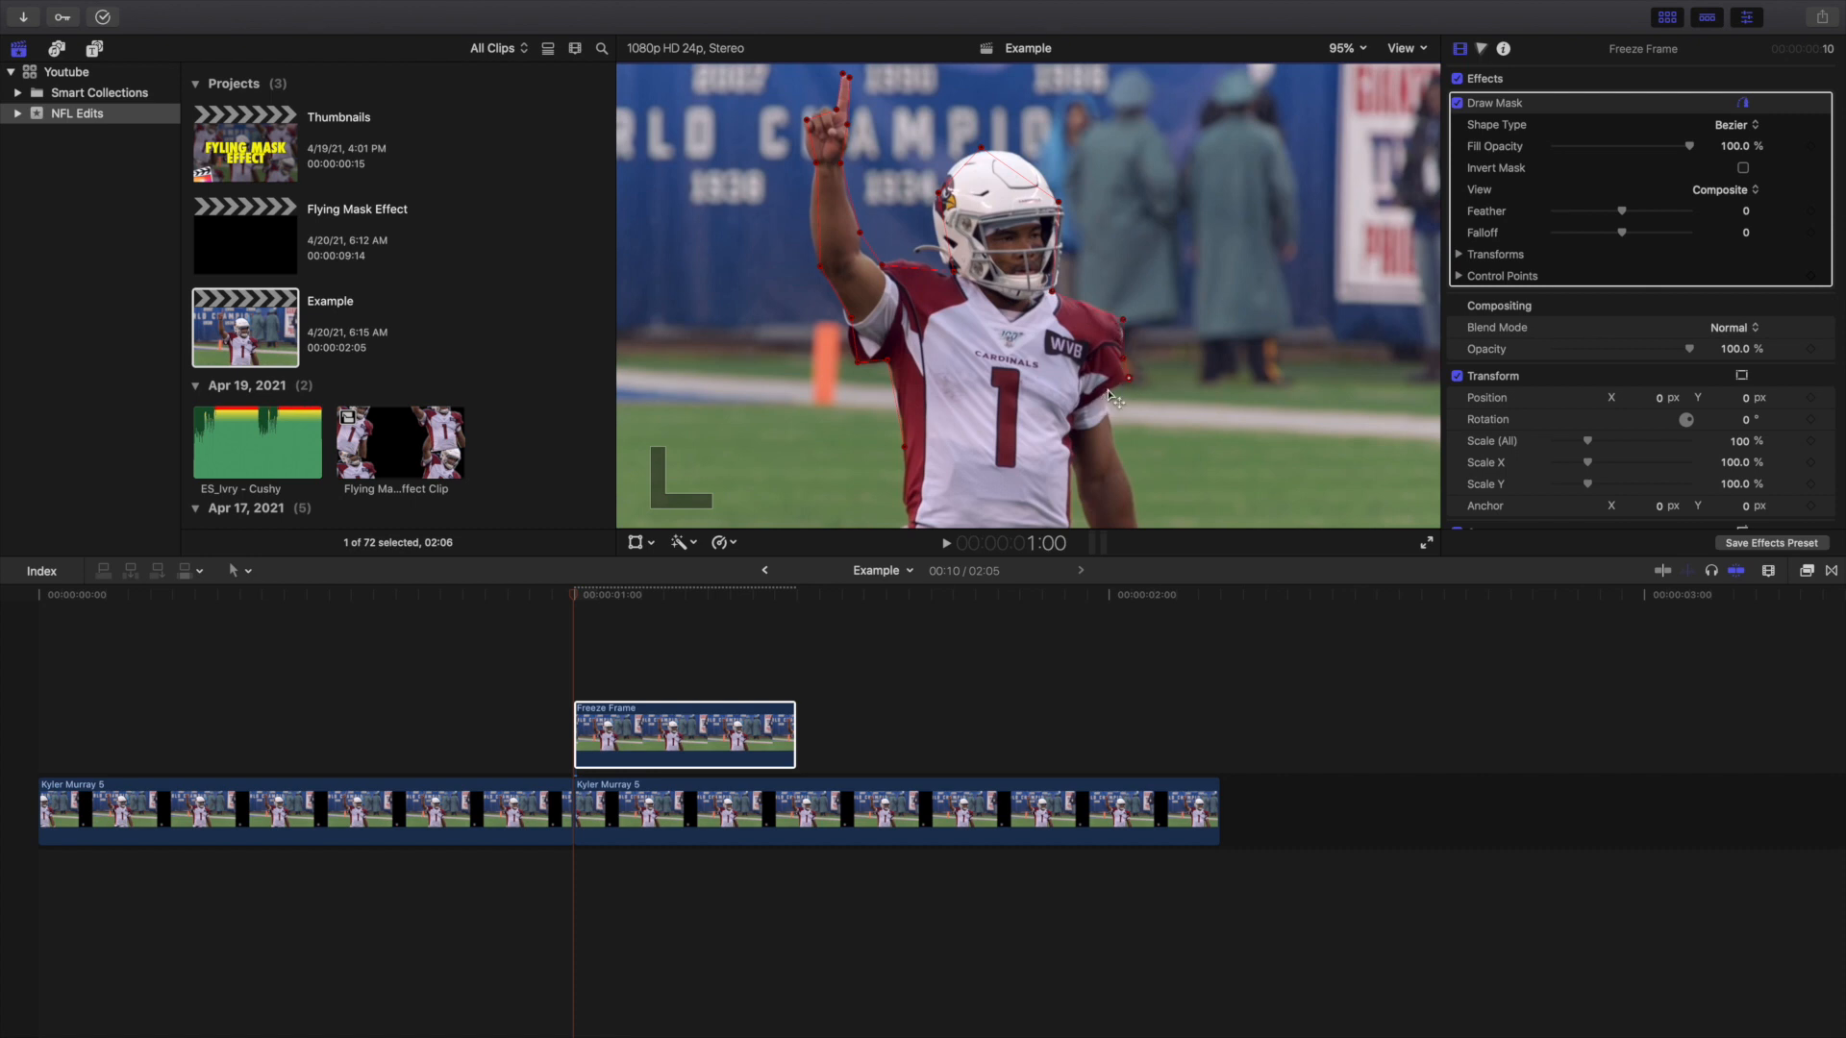
# Continue the mask around the player's lowered arm and below the frame edge, close it, and set its shape type to Linear.
pyautogui.click(1349, 51)
pyautogui.click(1353, 133)
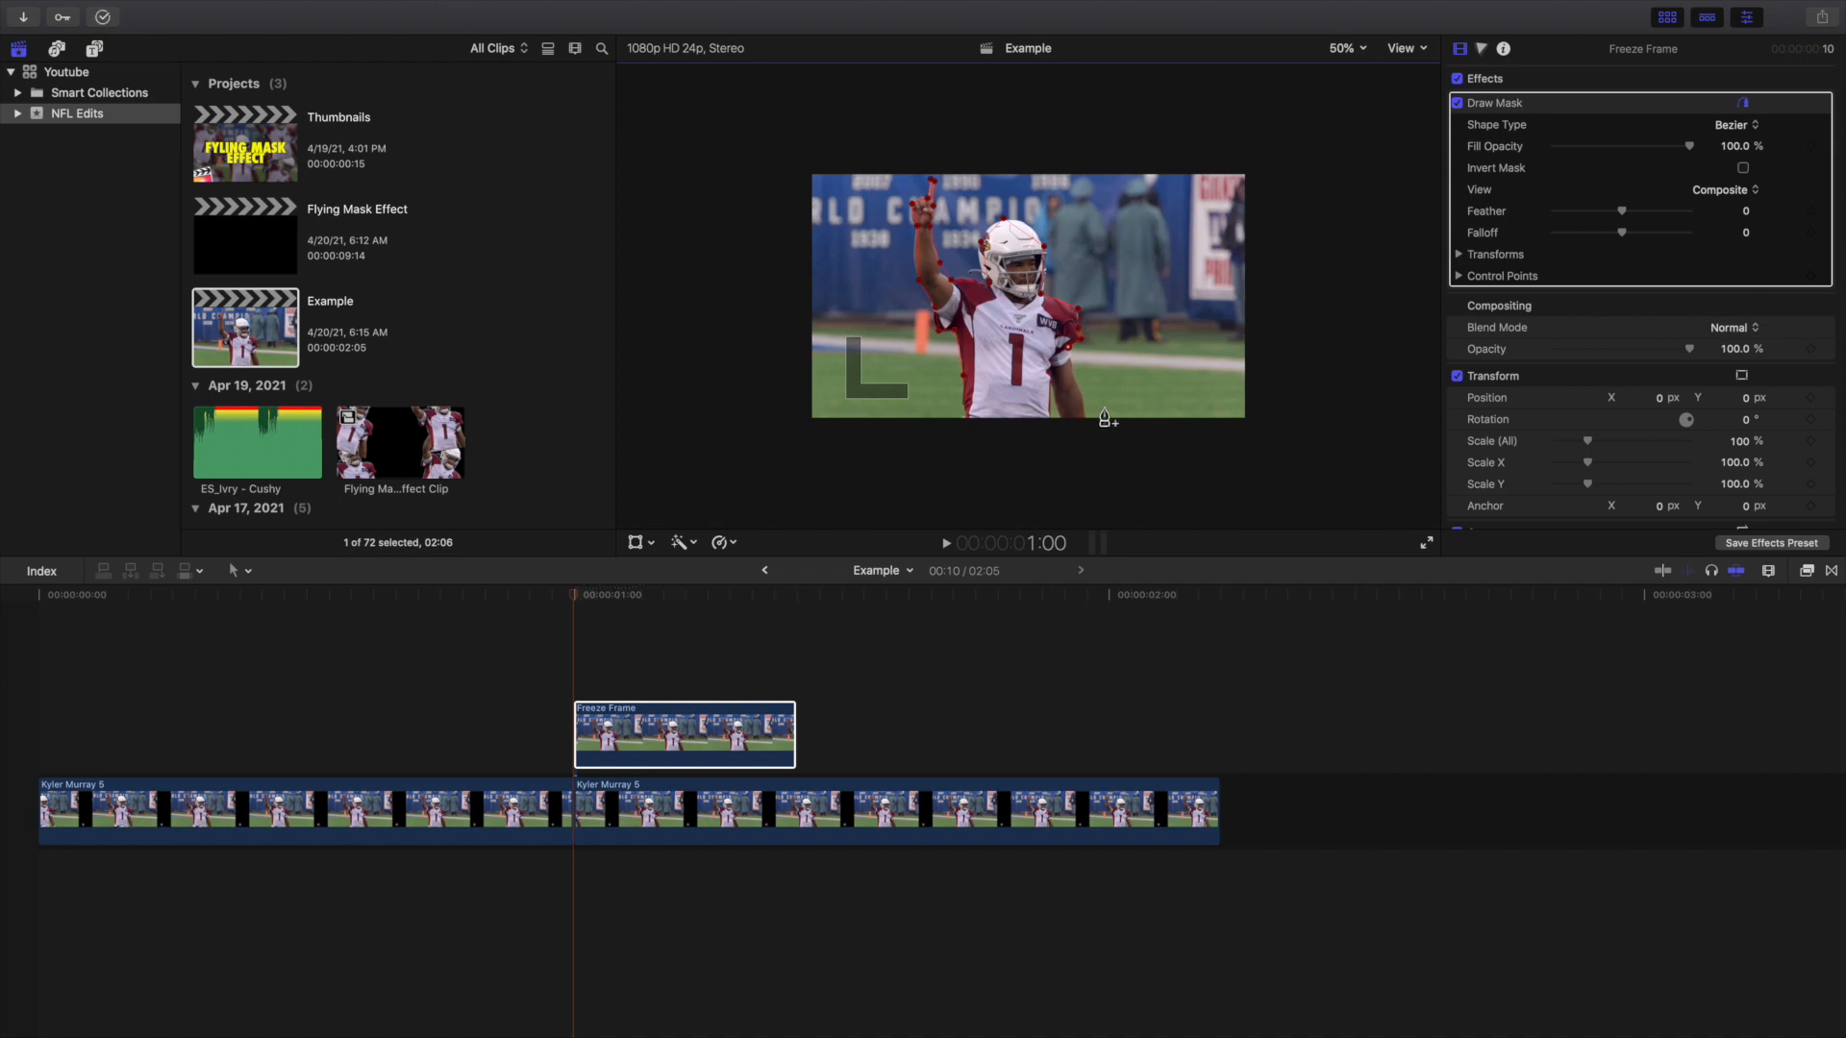
pyautogui.click(1070, 426)
pyautogui.click(1049, 374)
pyautogui.click(1049, 433)
pyautogui.click(964, 427)
pyautogui.click(965, 387)
pyautogui.click(1339, 56)
pyautogui.click(1359, 165)
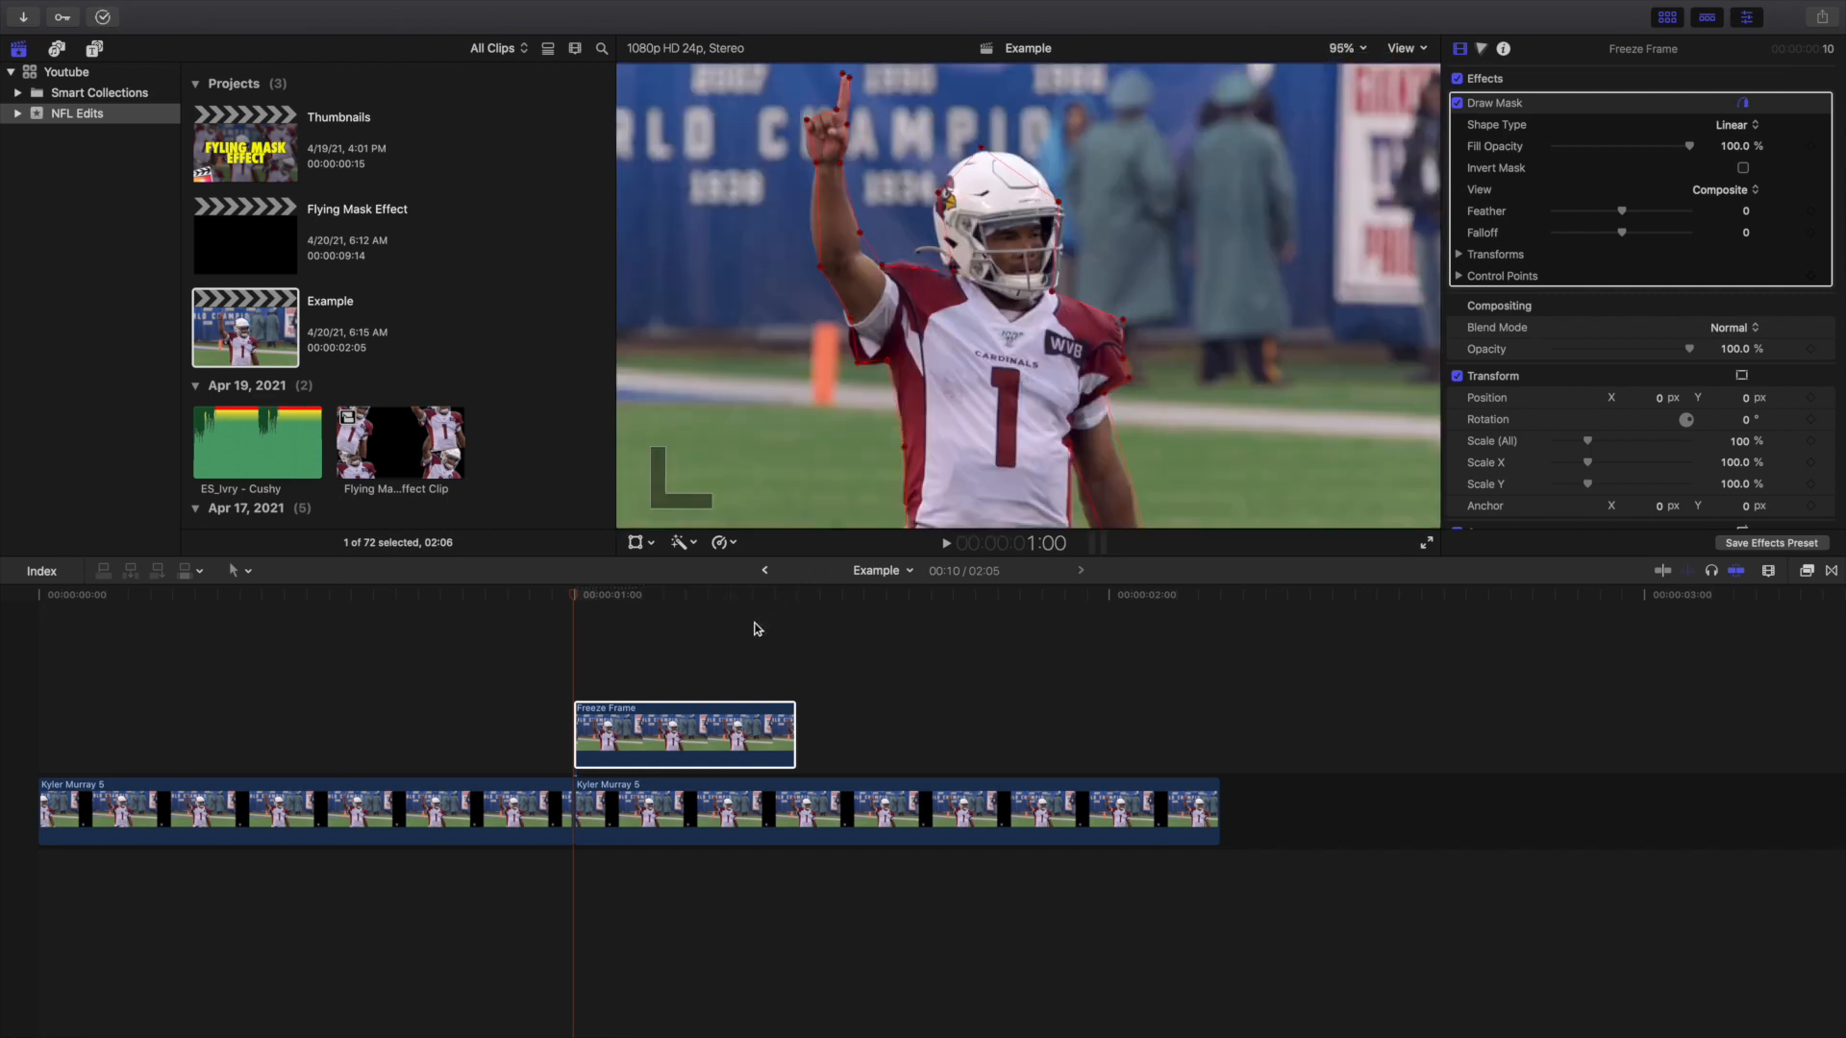
pyautogui.moveTo(1657, 400)
pyautogui.mouseDown()
pyautogui.moveTo(1759, 400)
pyautogui.moveTo(1659, 402)
pyautogui.mouseUp()
pyautogui.press('super+z')
pyautogui.click(1540, 373)
# Set the viewer to 50% and add a transform keyframe to the Freeze Frame clip at 1:00.
pyautogui.click(1346, 48)
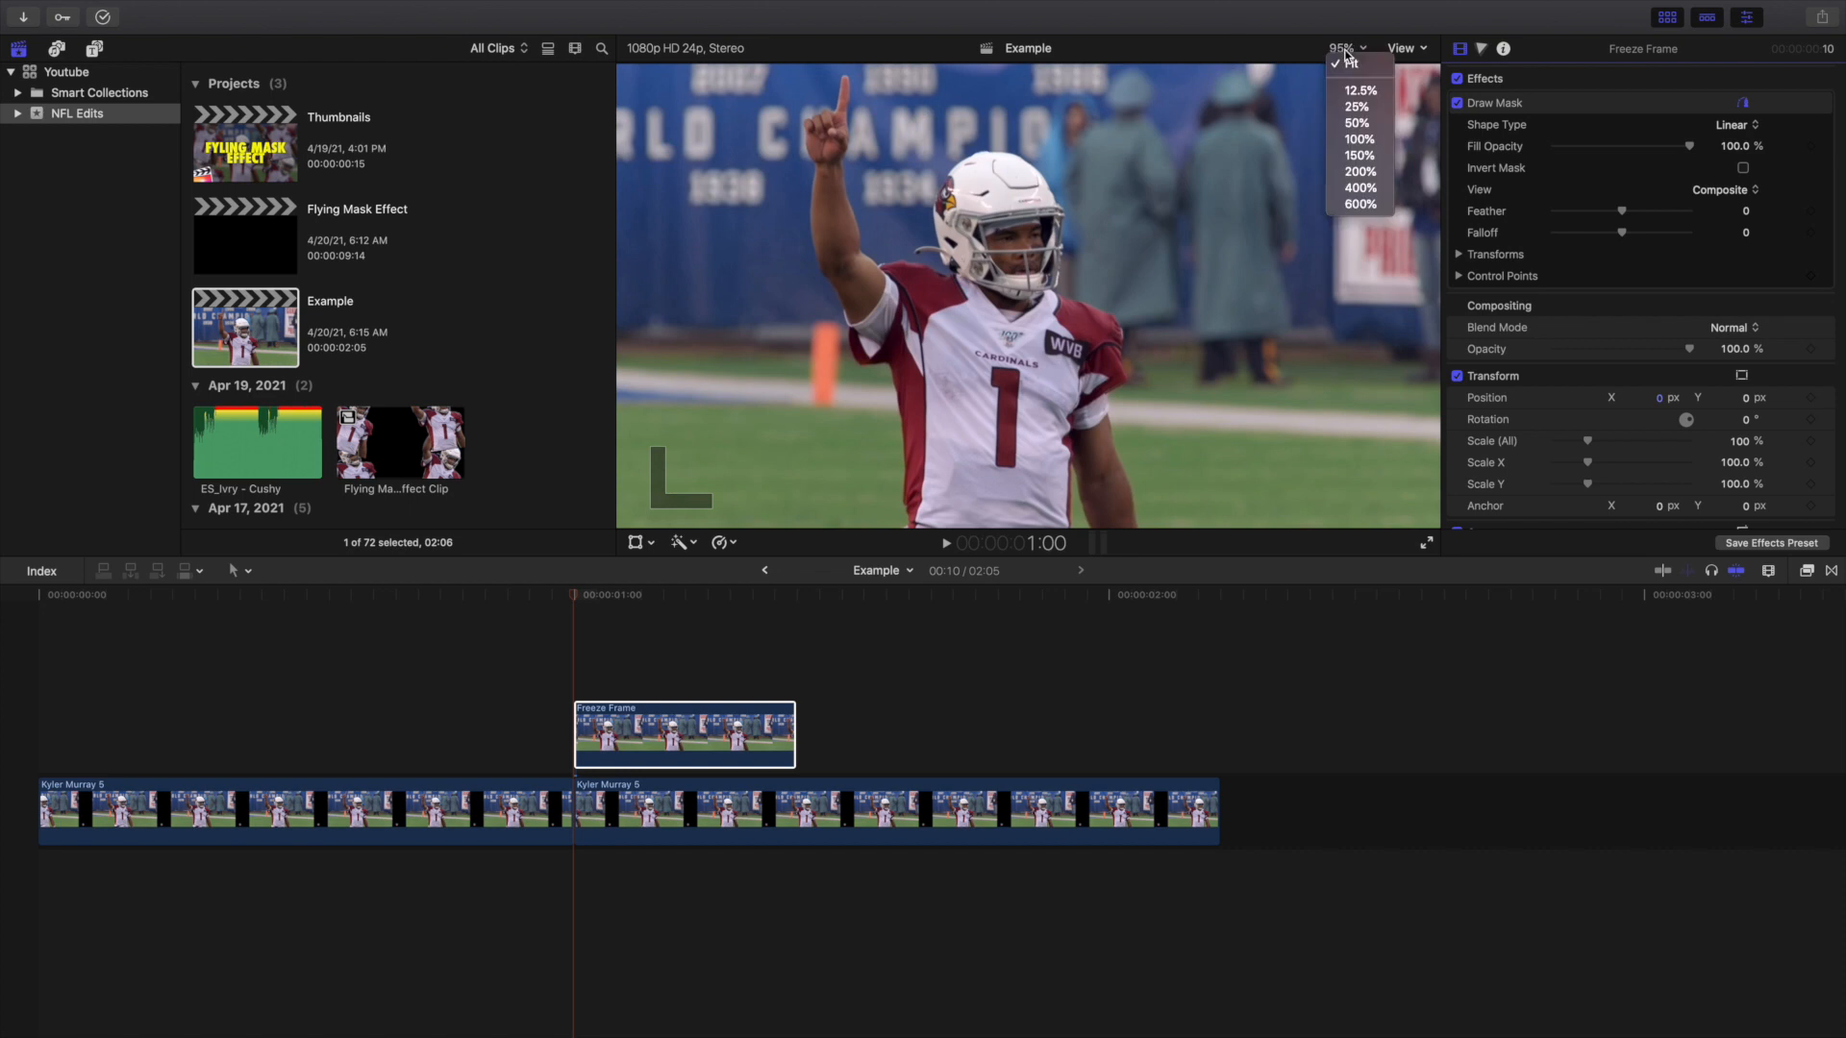
pyautogui.click(1356, 123)
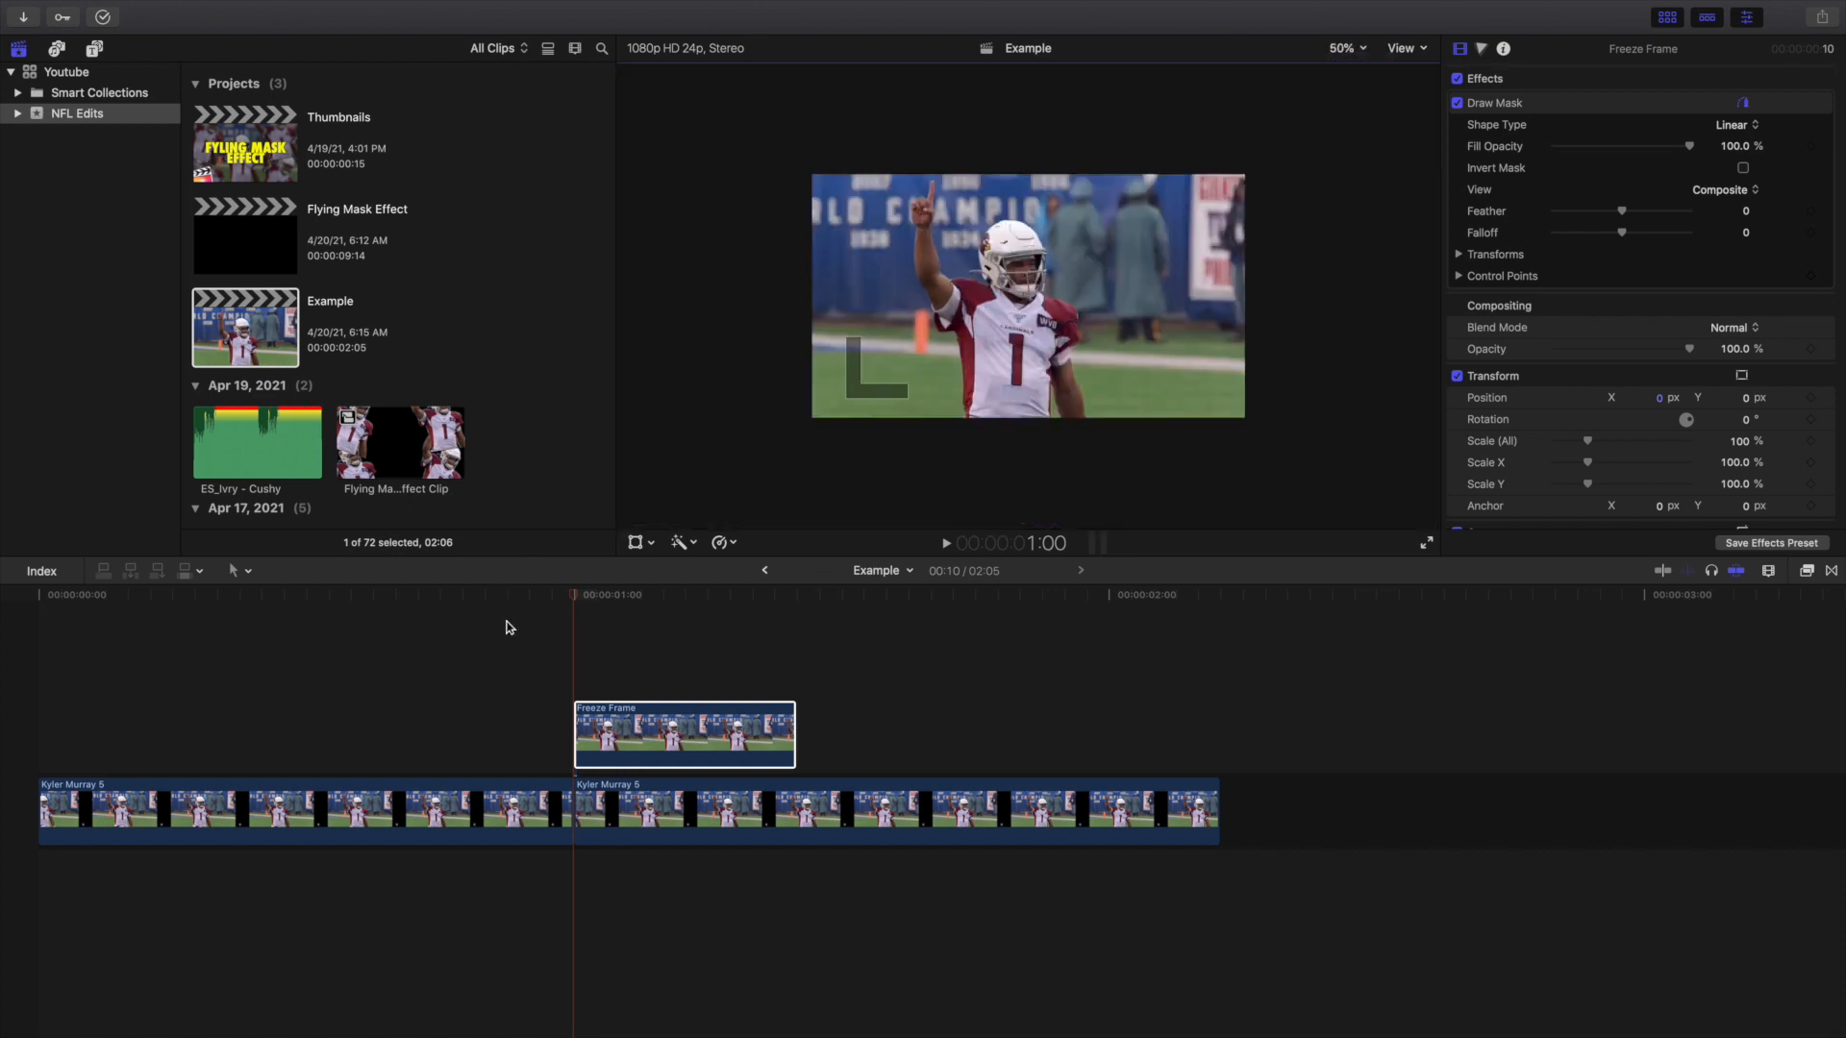
pyautogui.click(574, 661)
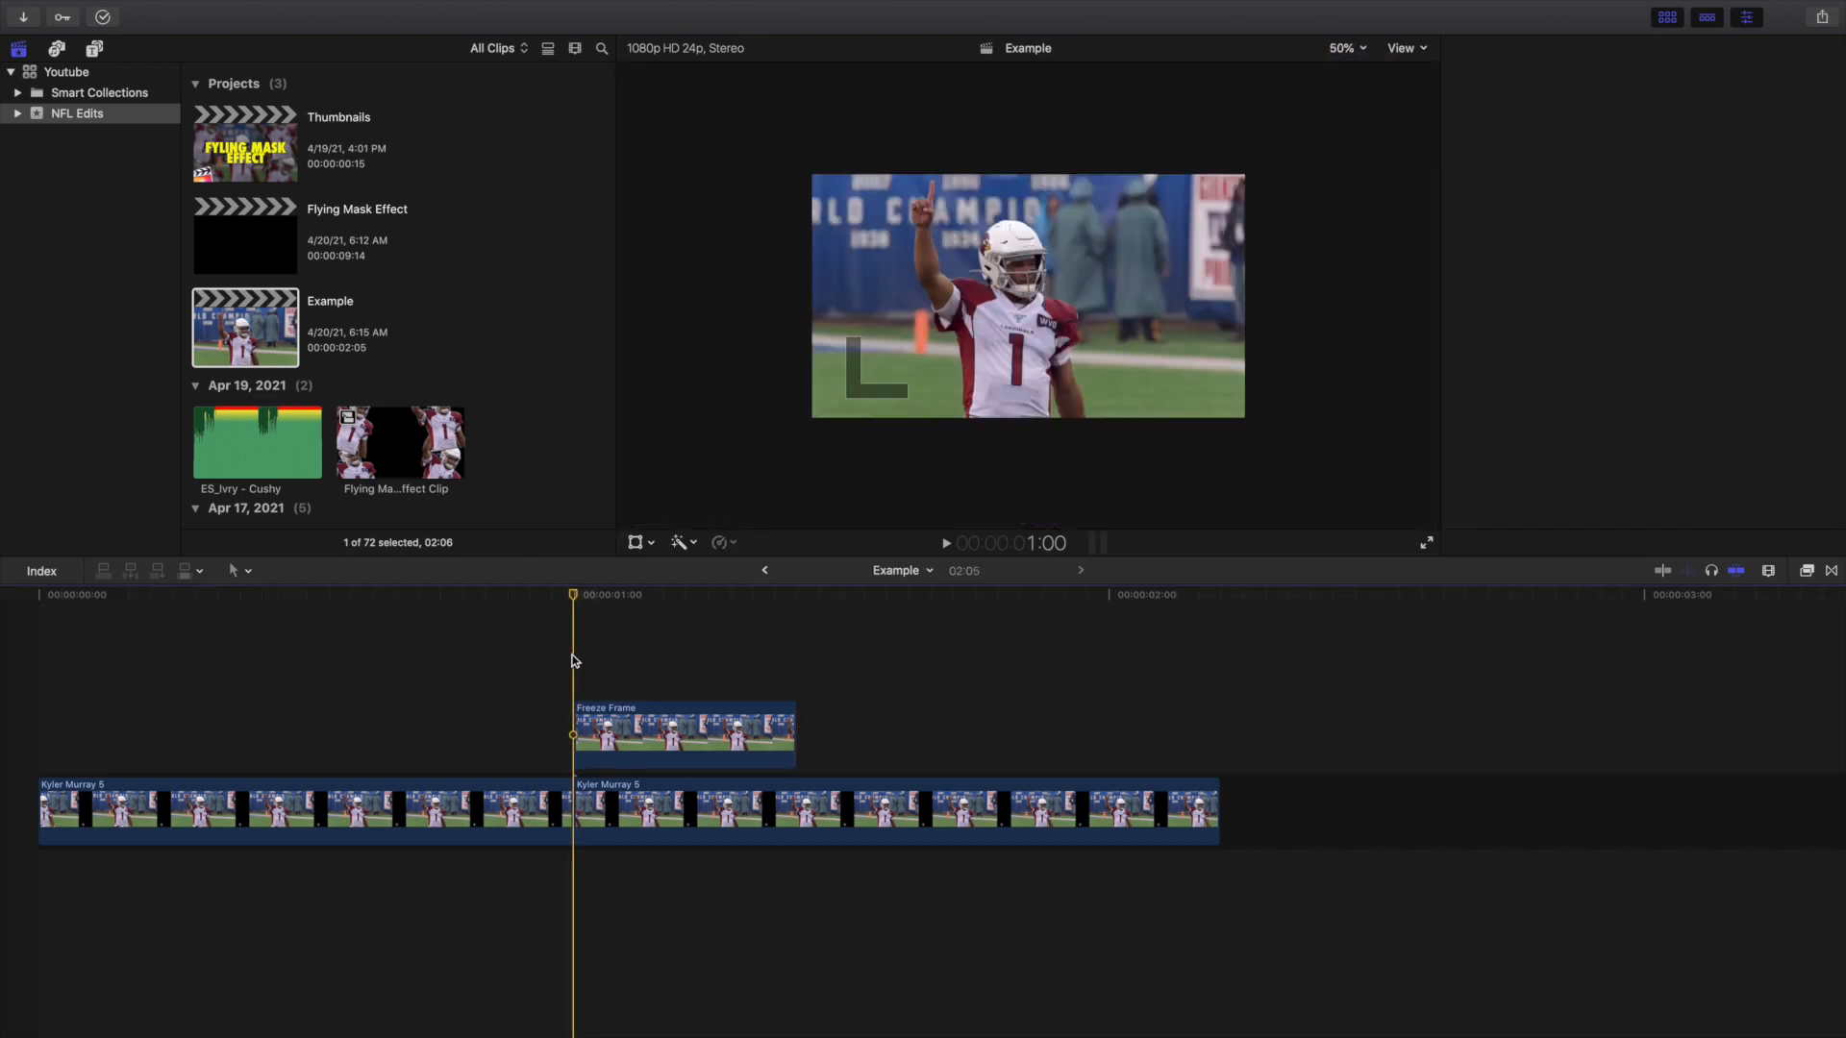
pyautogui.click(613, 722)
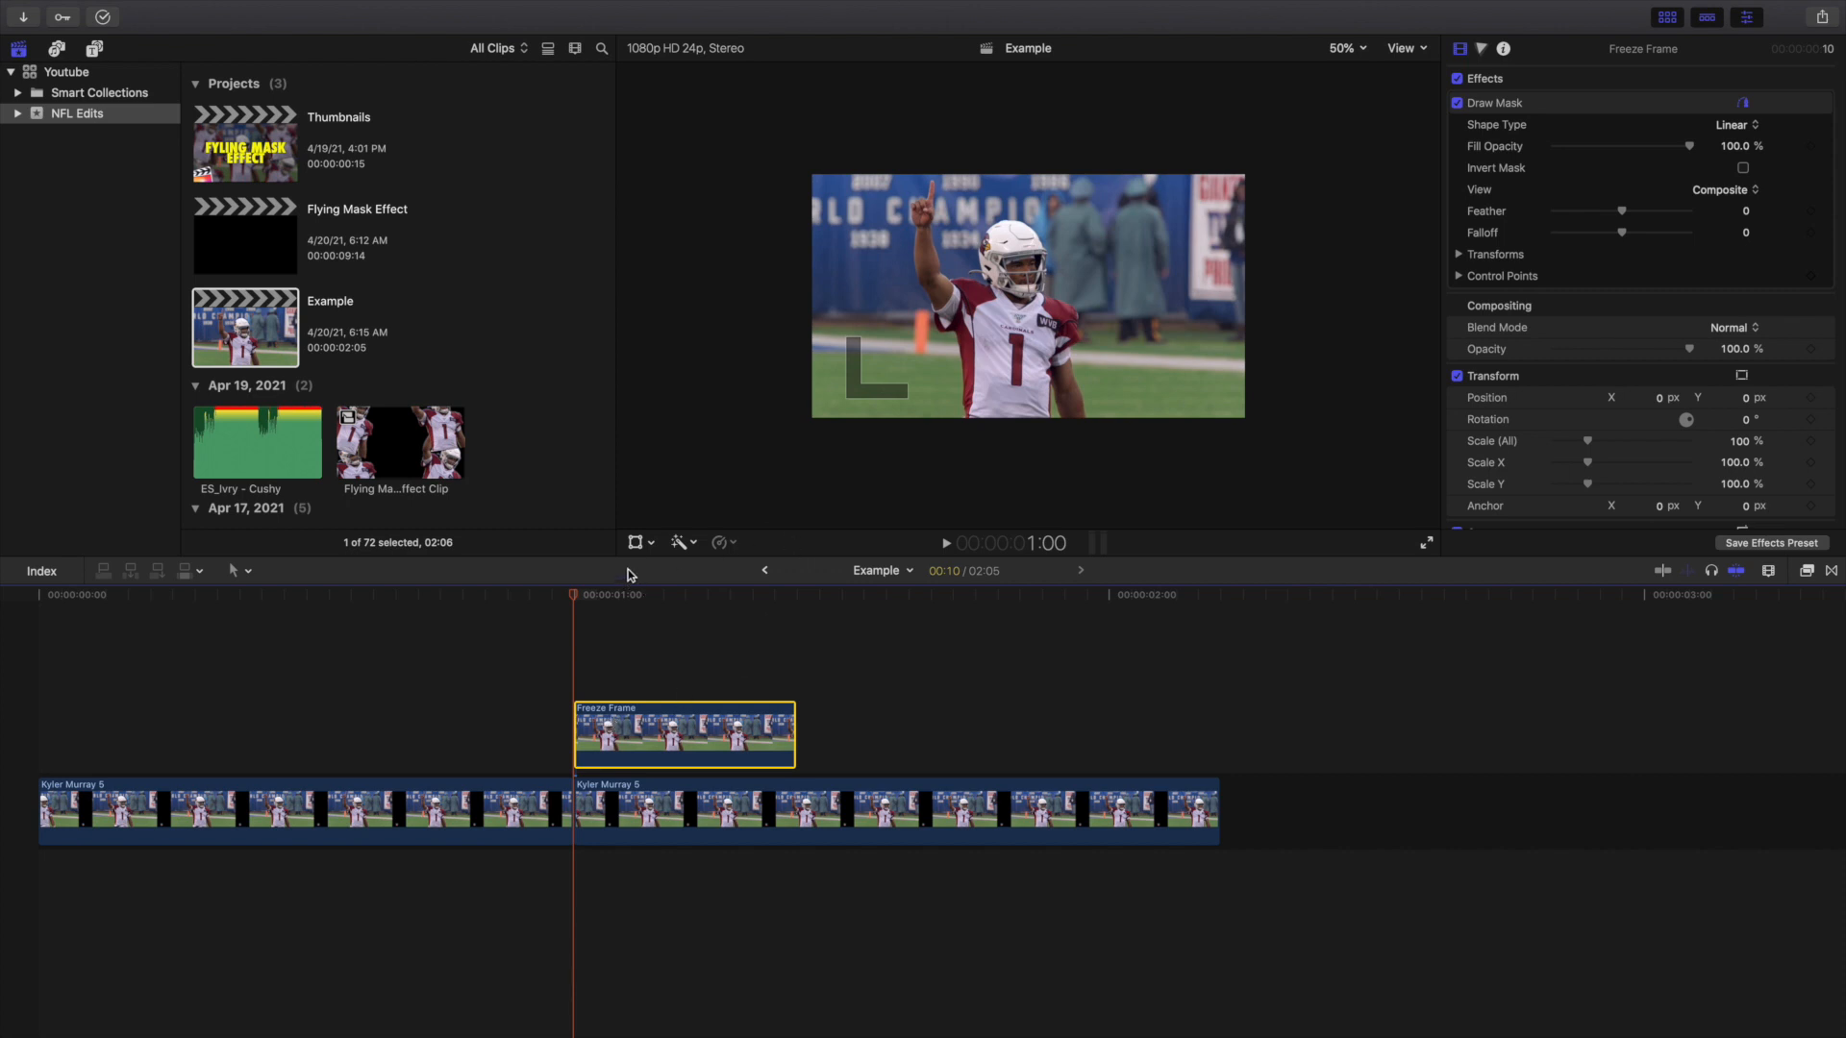
pyautogui.click(635, 544)
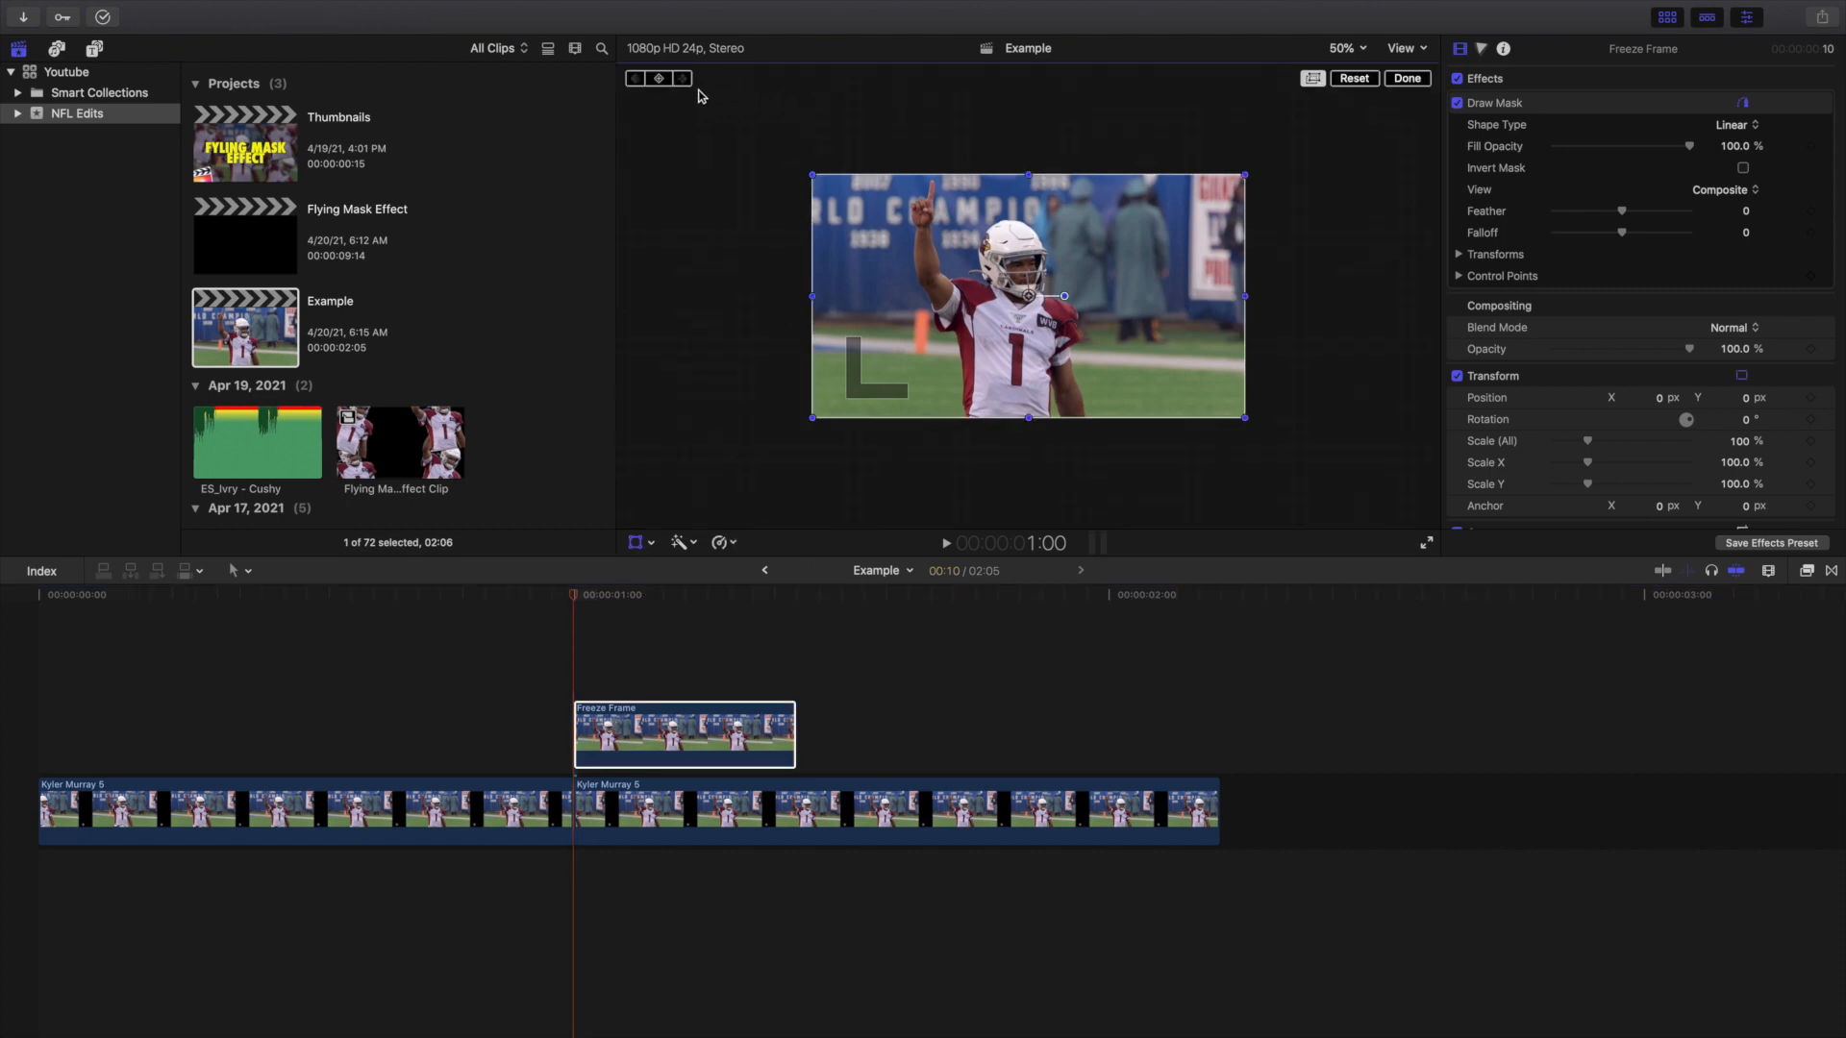
pyautogui.click(660, 79)
# At 1:09, move the masked player out past the frame's upper-right corner to about X 1235.3, Y 836.5 px, rotated about 18.6°.
pyautogui.click(798, 678)
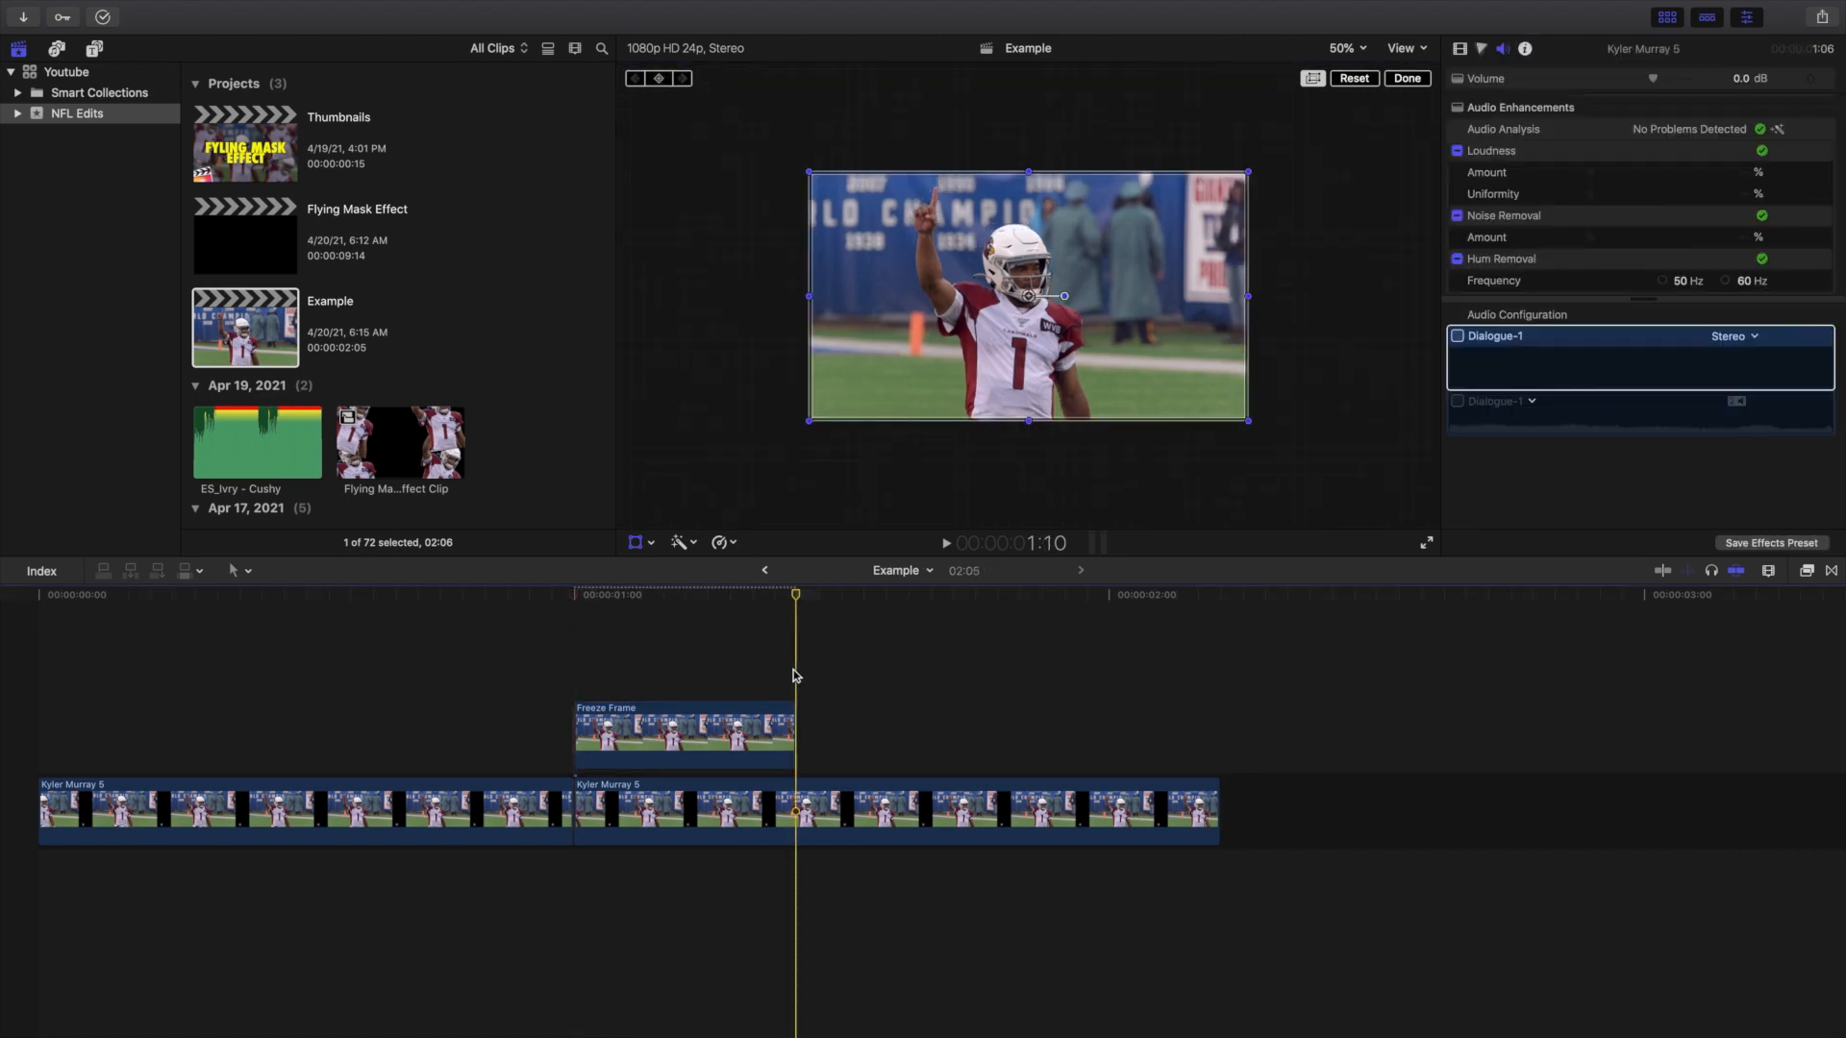
pyautogui.click(779, 716)
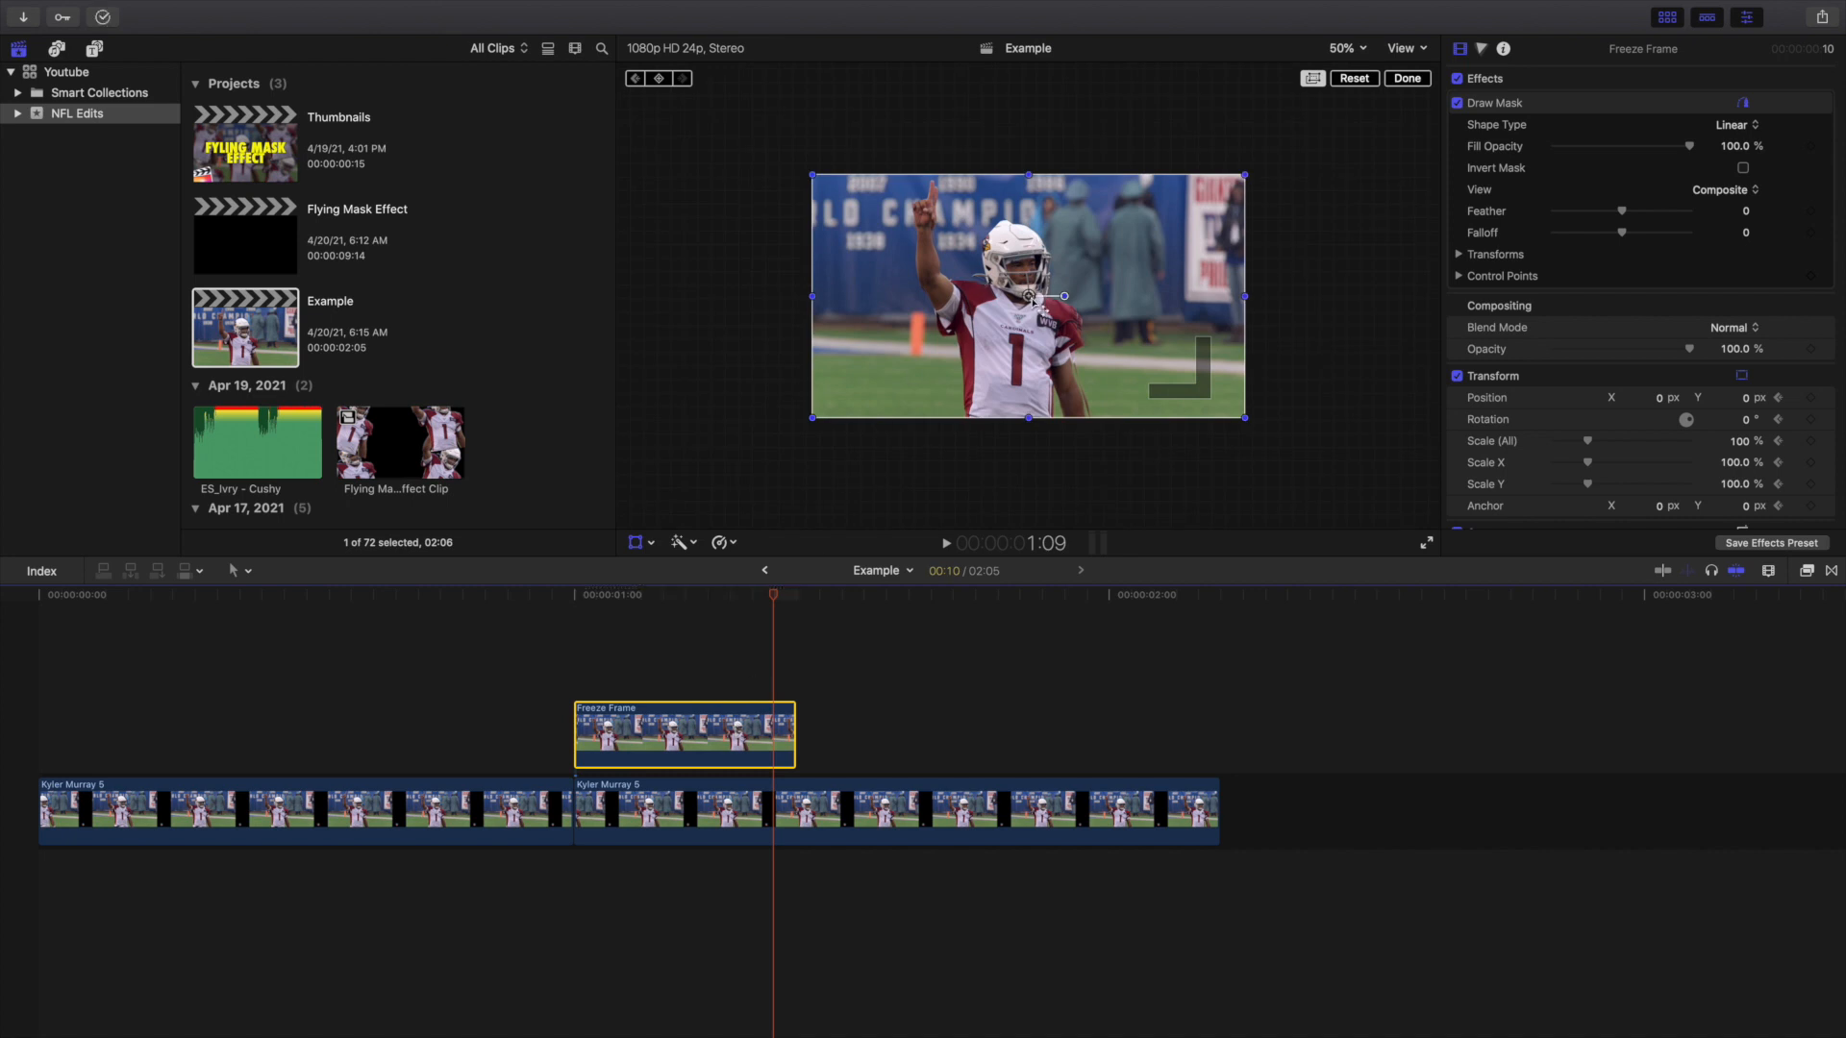
pyautogui.moveTo(1031, 298); pyautogui.dragTo(1180, 227)
pyautogui.moveTo(1135, 296); pyautogui.dragTo(1291, 156)
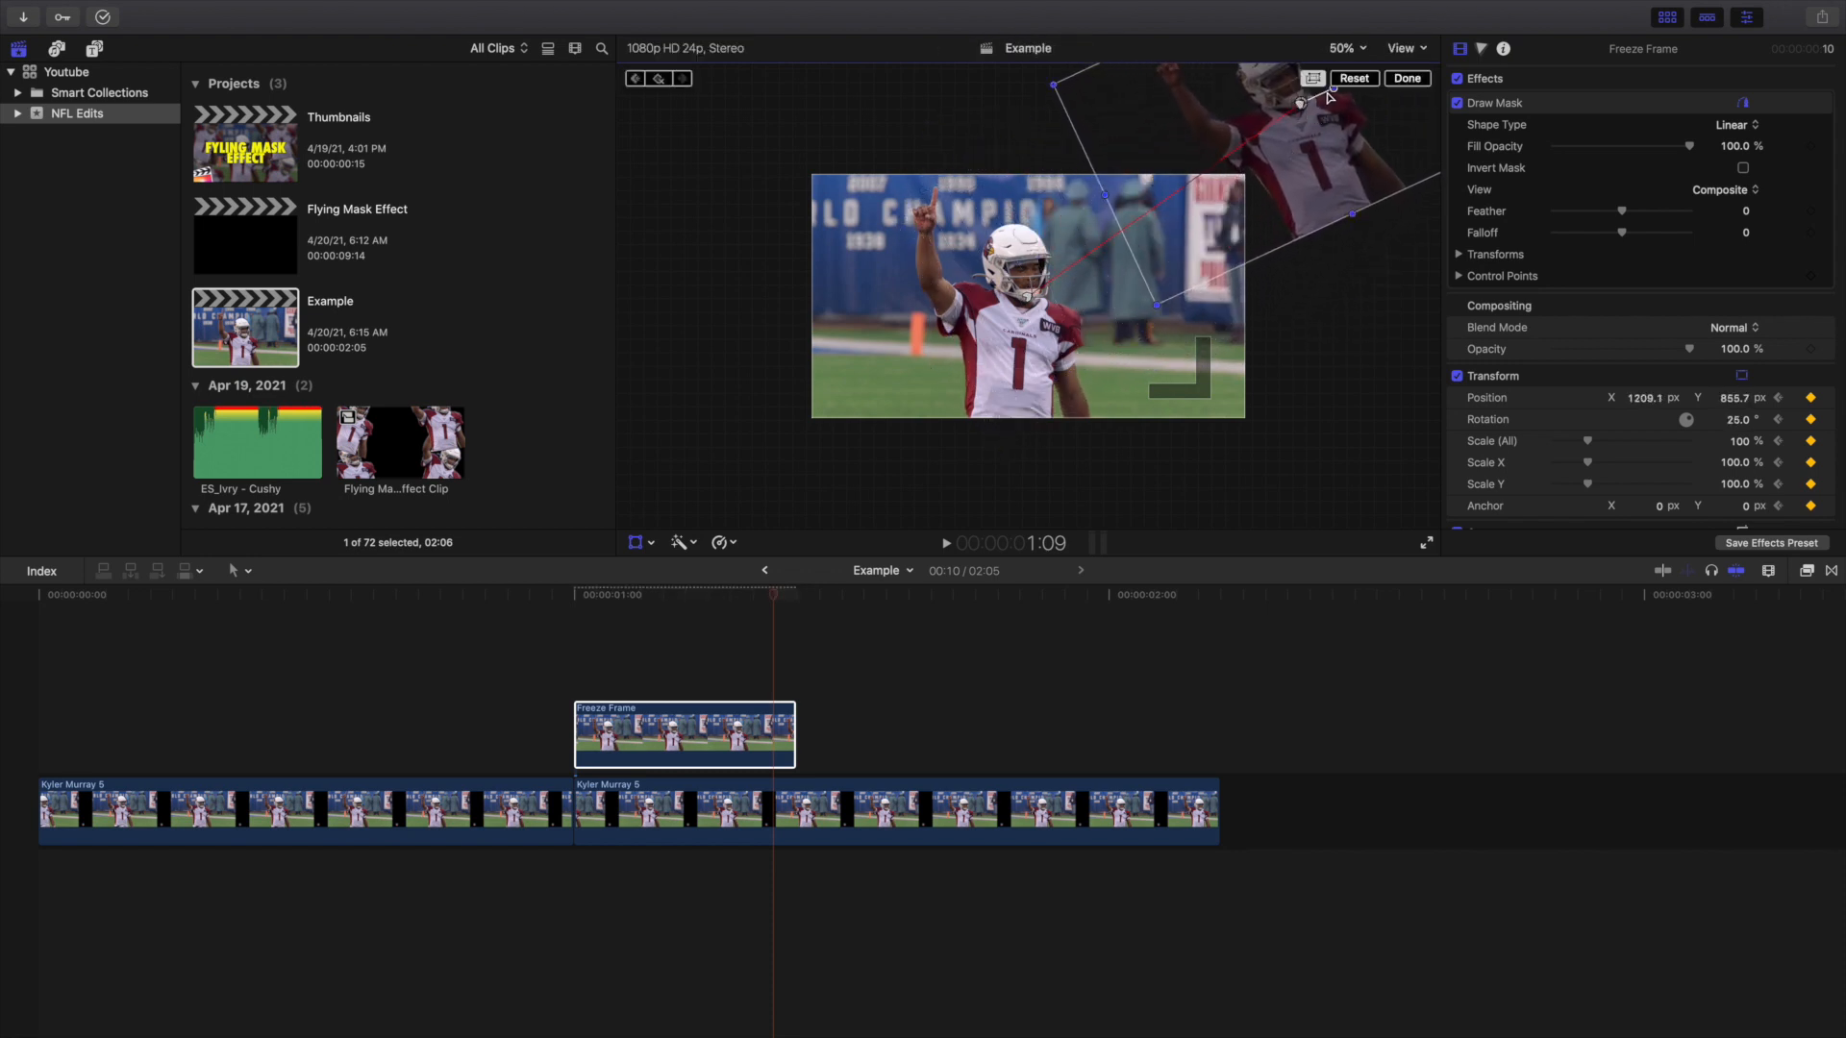
pyautogui.moveTo(1329, 89); pyautogui.dragTo(1321, 127)
pyautogui.click(1405, 79)
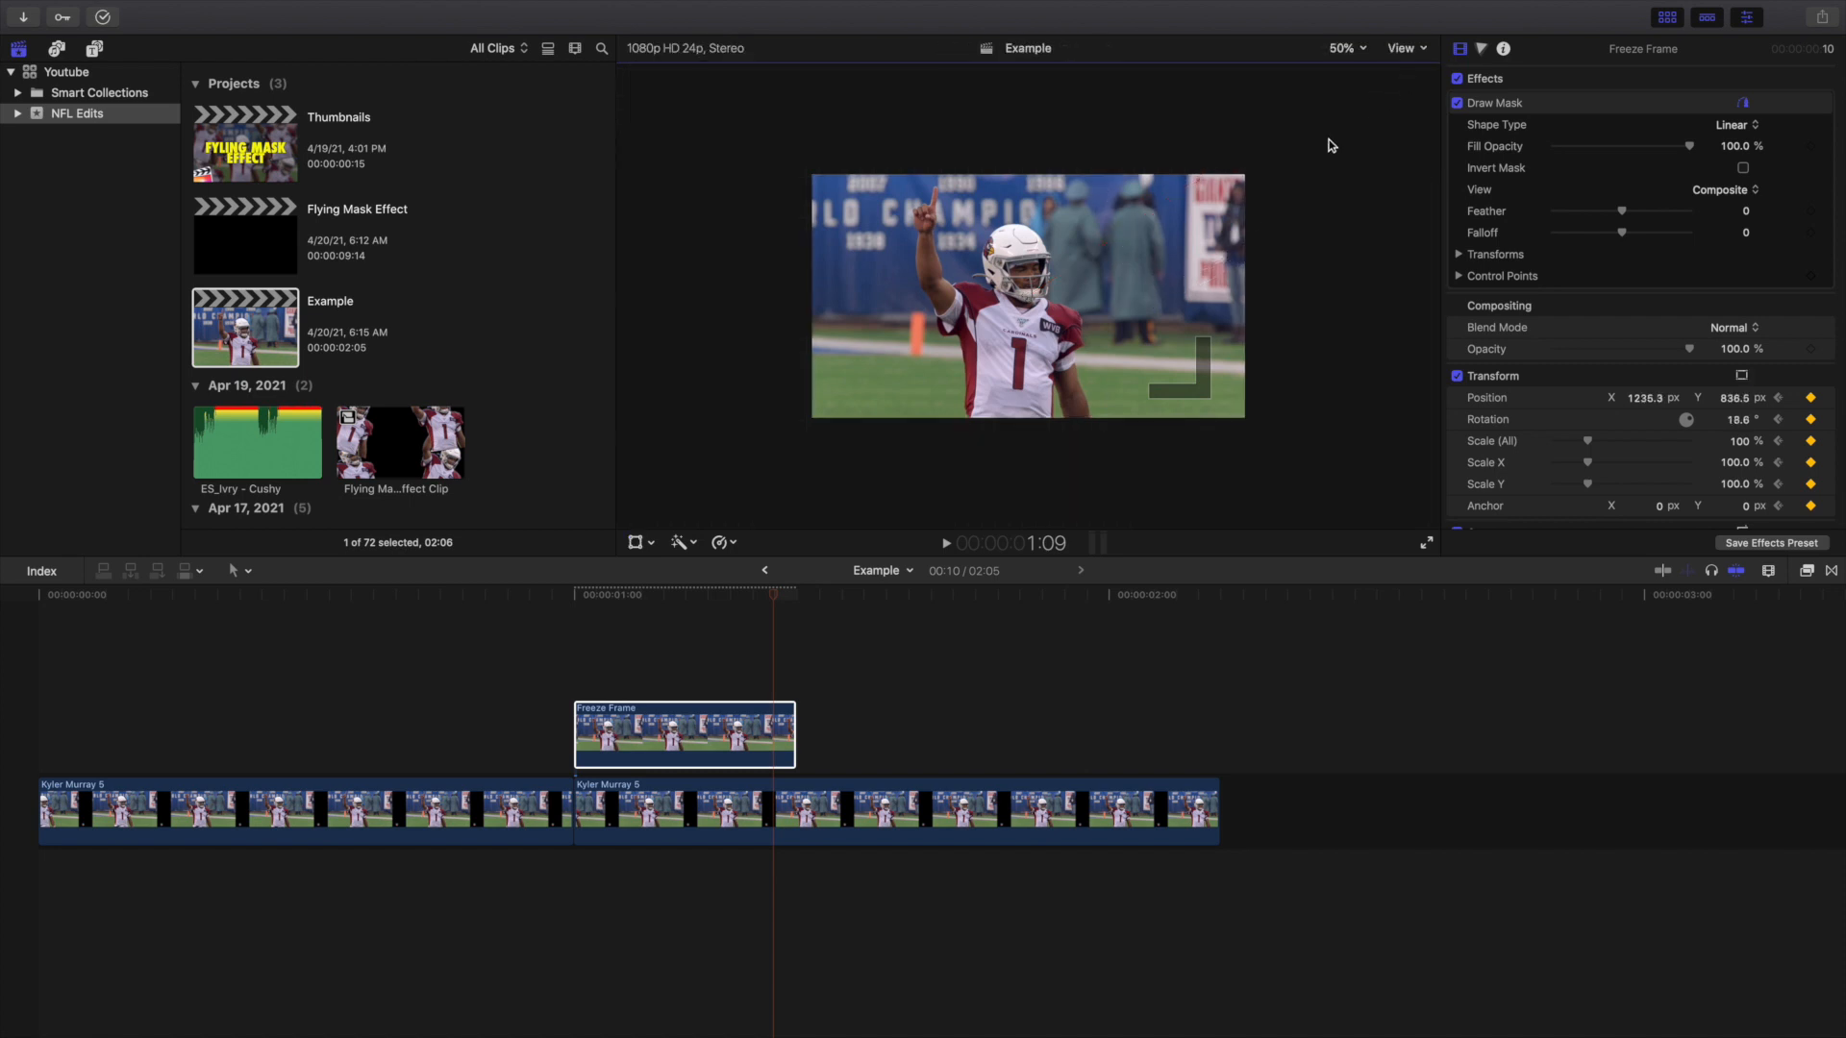
# Play the project from 1:00 and from the start to review the flying mask animation.
pyautogui.click(570, 683)
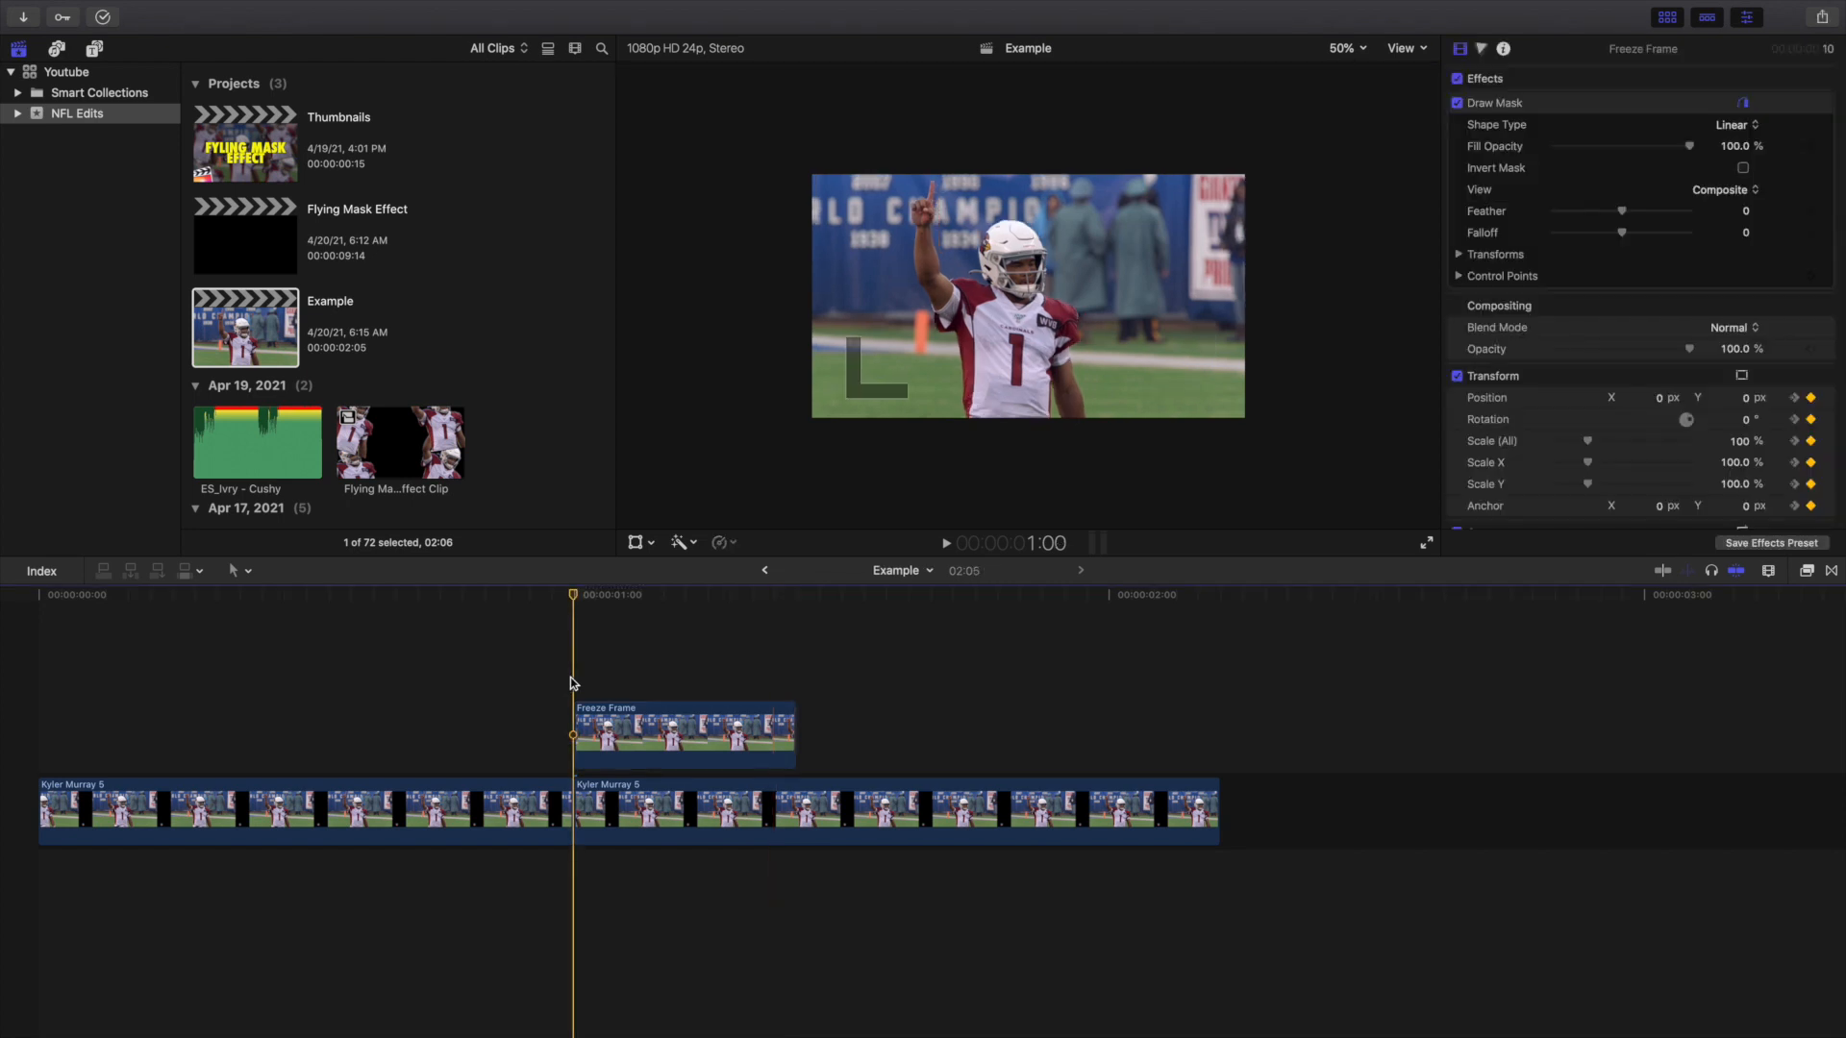
pyautogui.press('space')
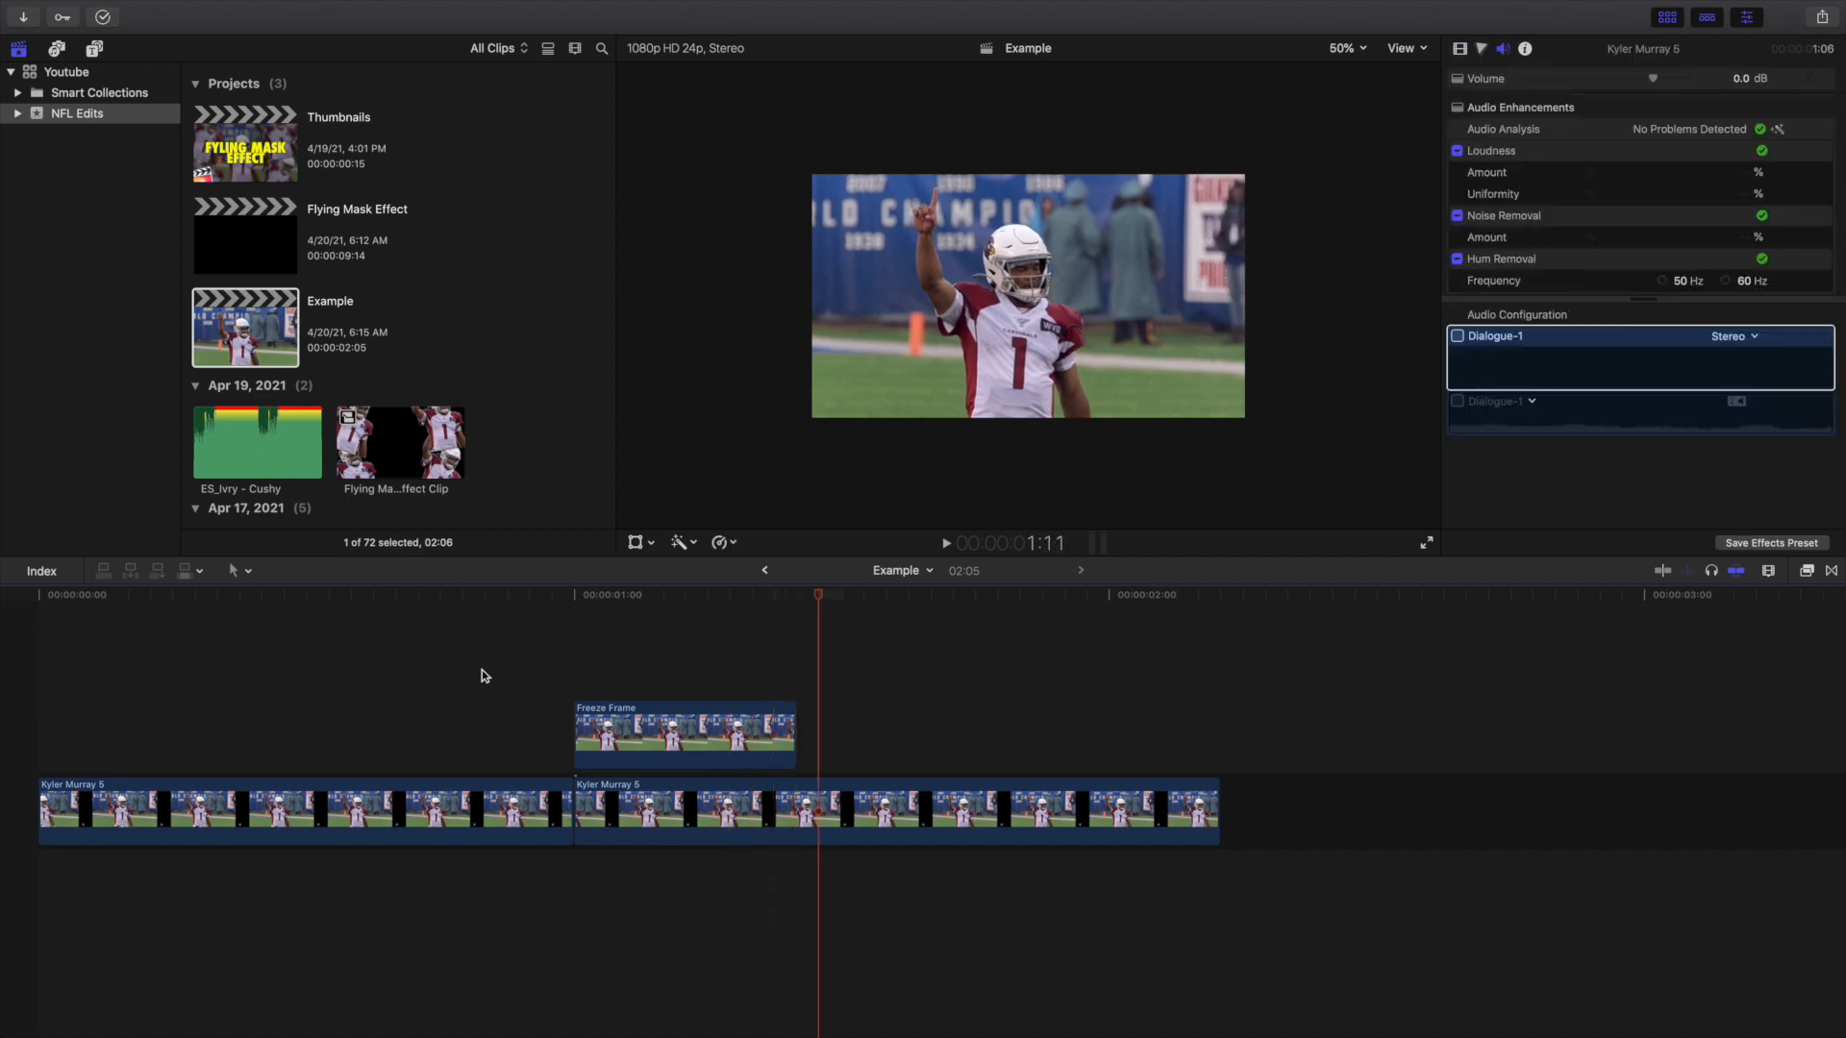
pyautogui.press('Home')
pyautogui.press('space')
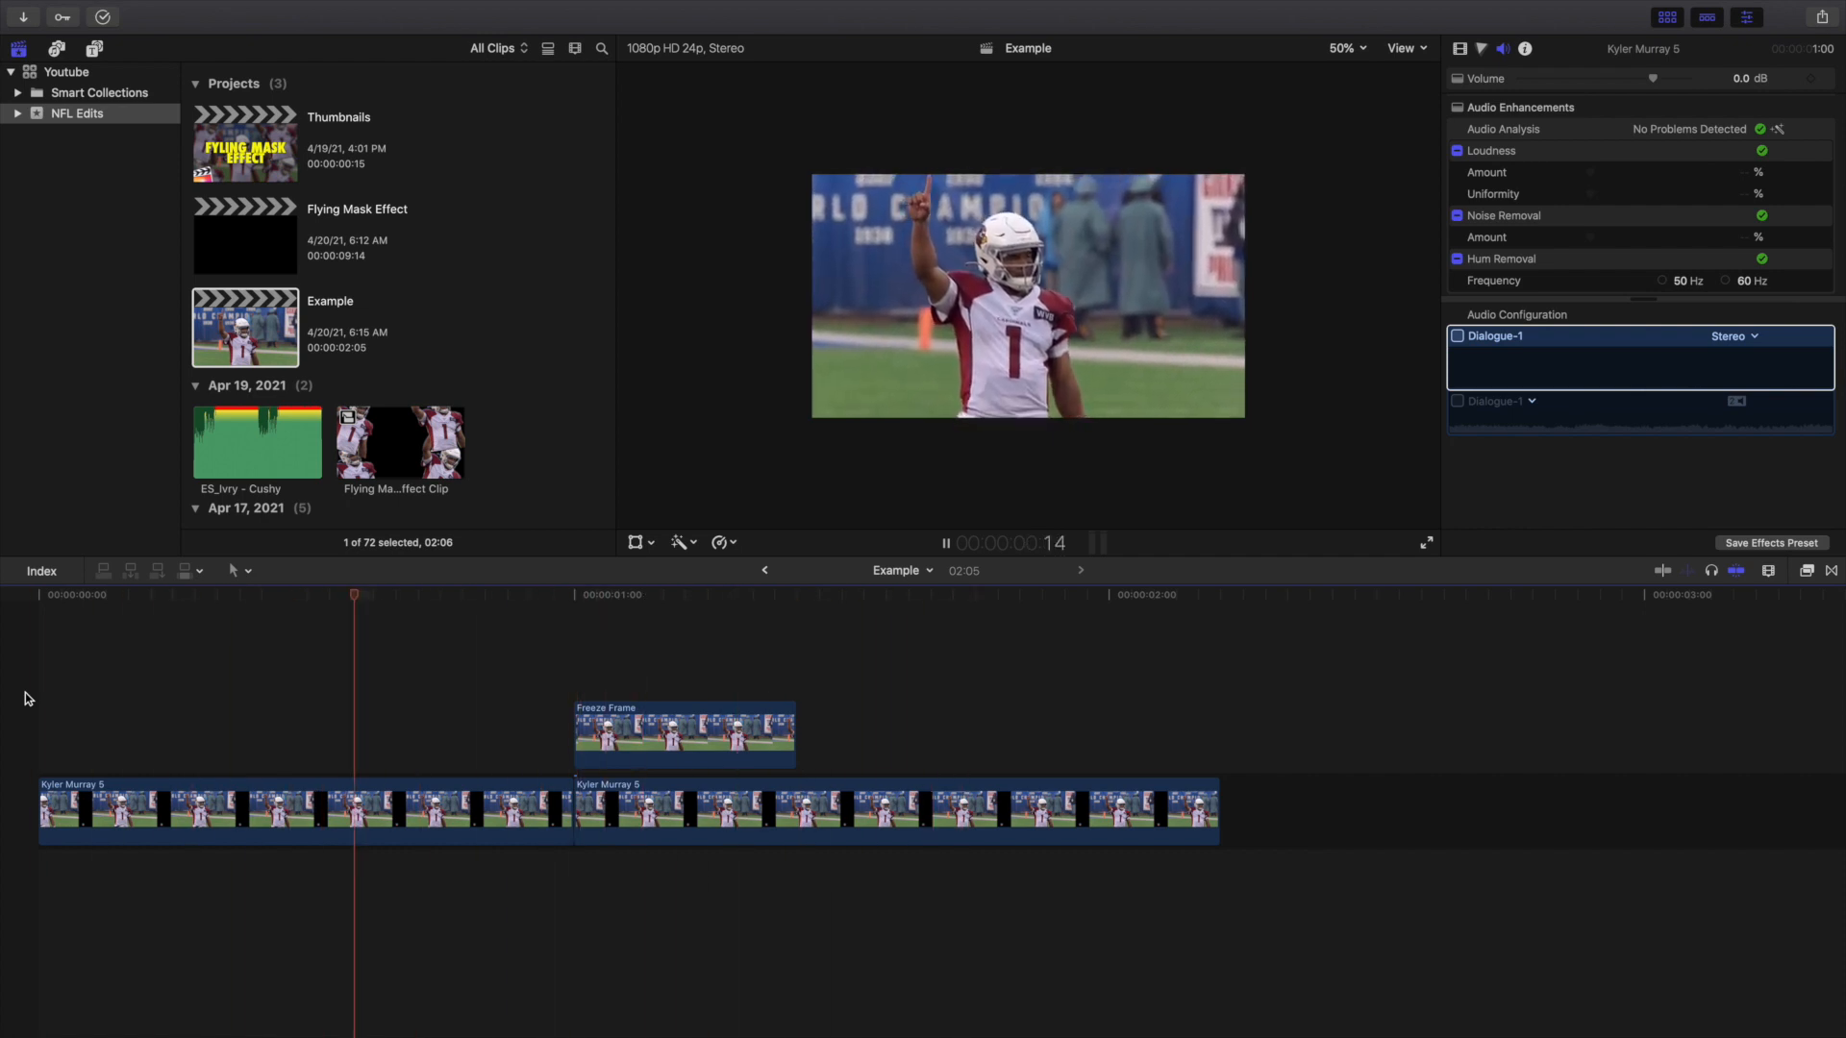
pyautogui.press('space')
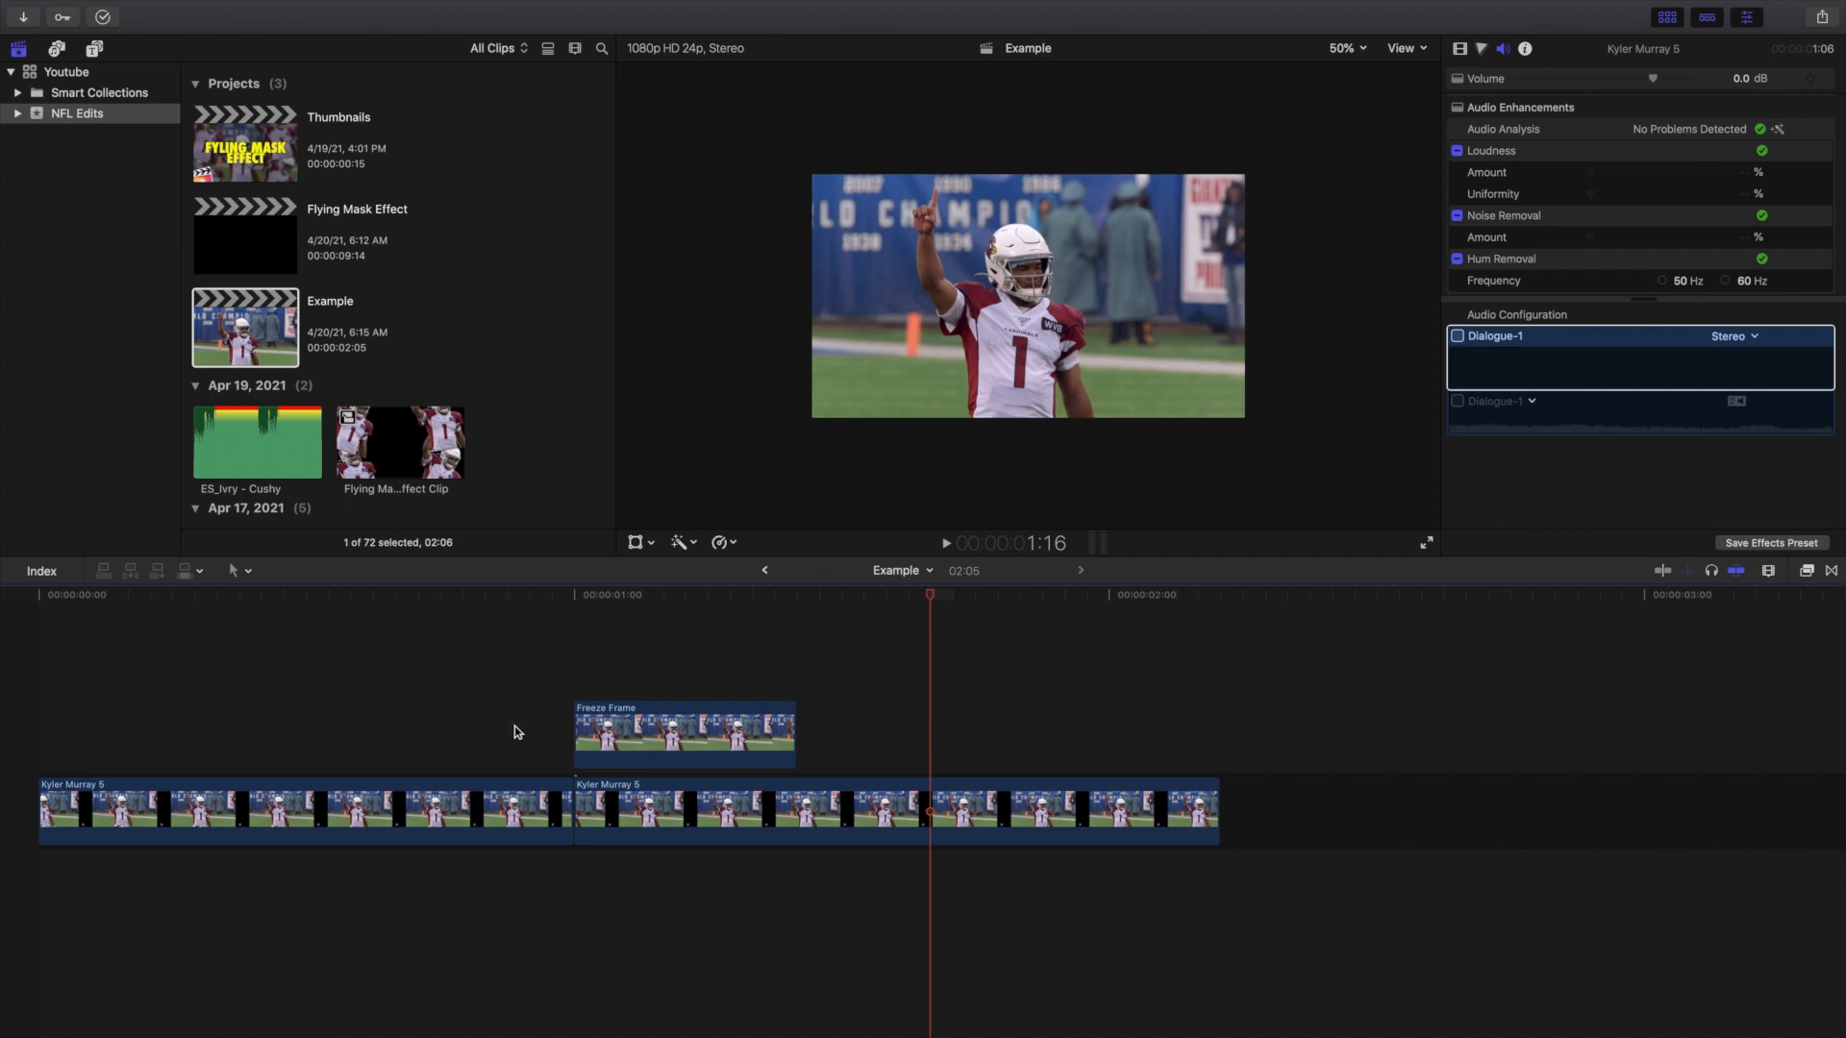
# Duplicate the Freeze Frame clip onto a connected layer directly above the original, starting at 1:00.
pyautogui.click(578, 665)
pyautogui.click(593, 726)
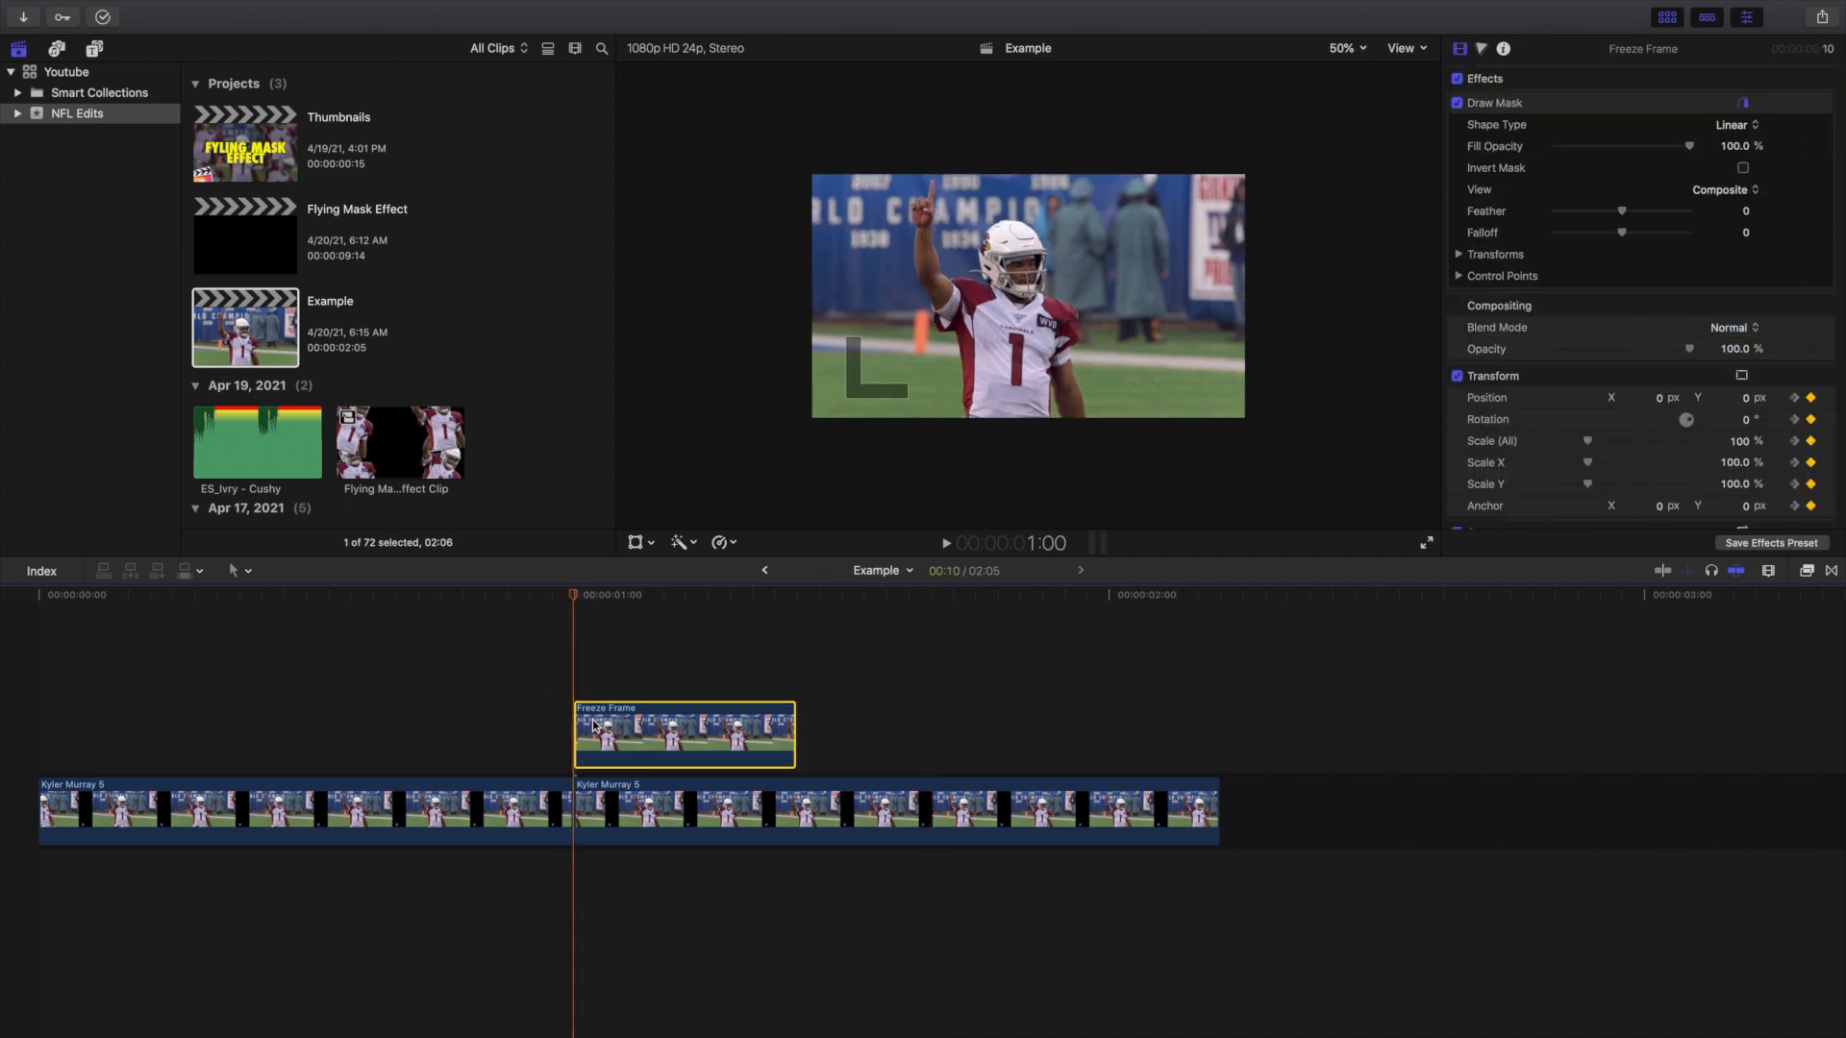
pyautogui.moveTo(602, 727); pyautogui.dragTo(607, 676)
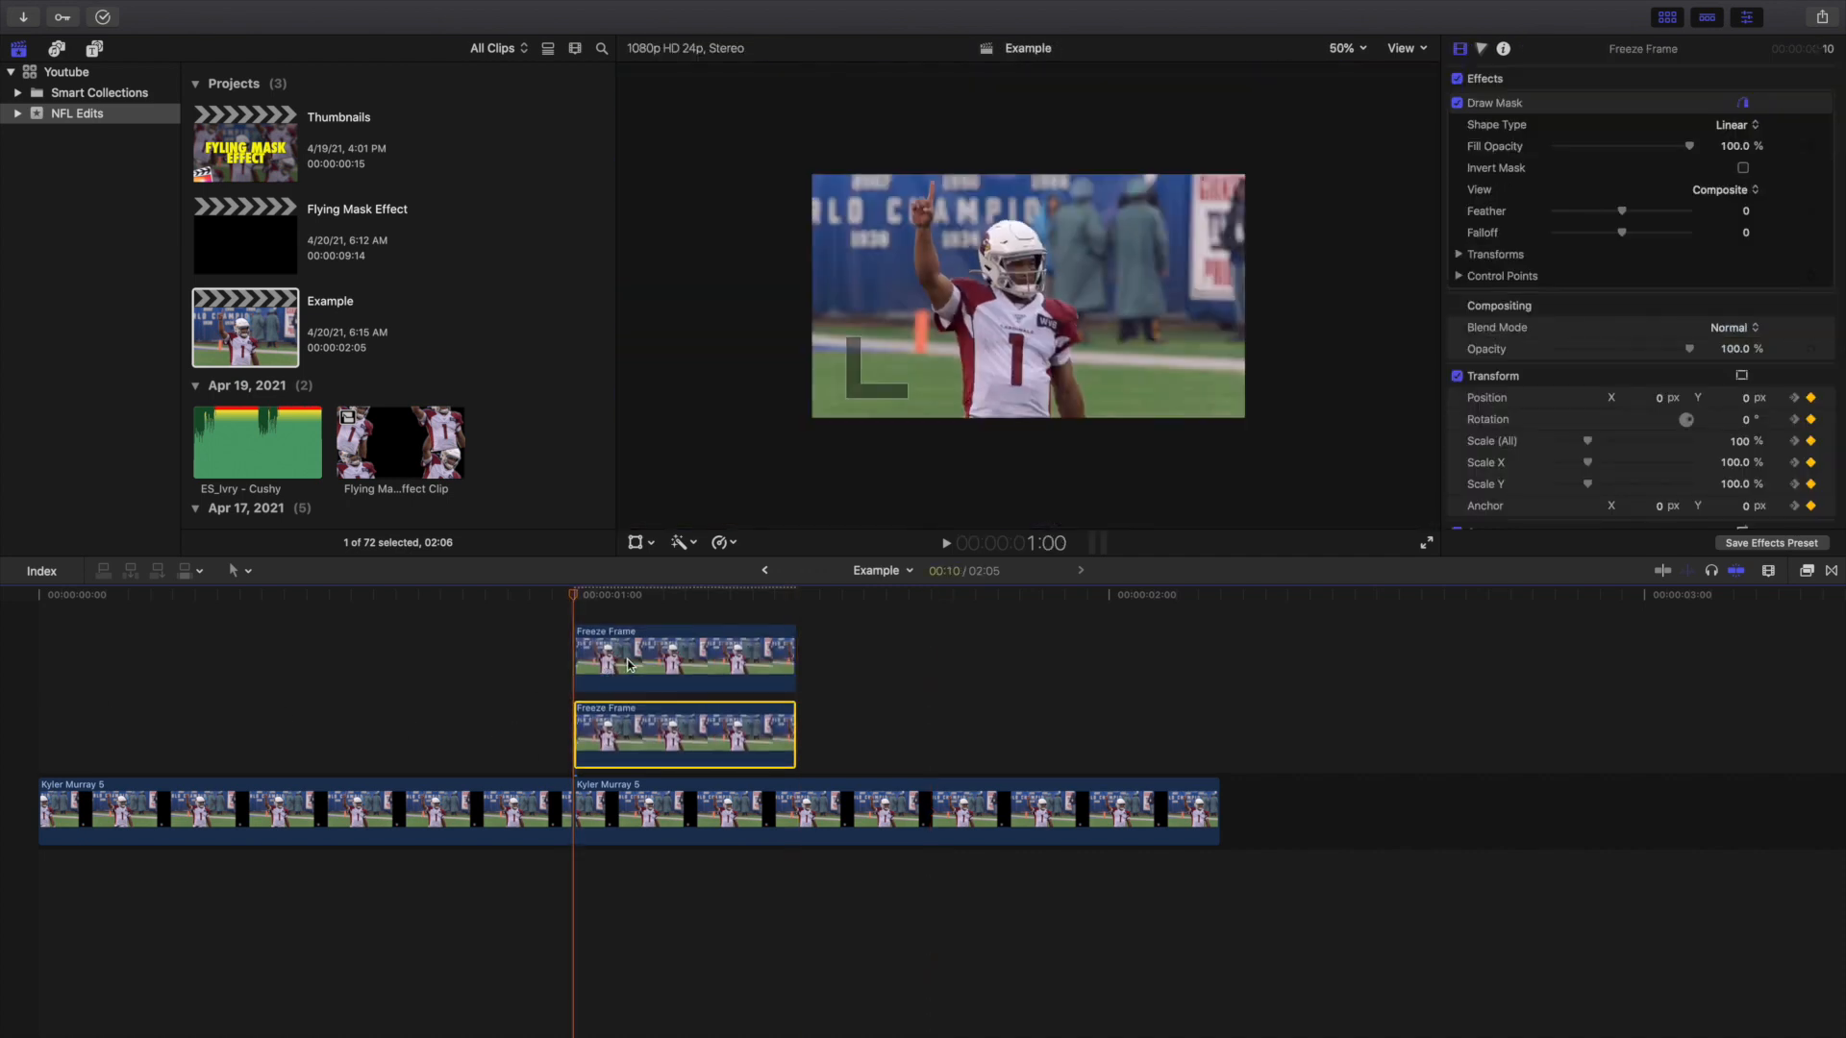
# Reset the upper Freeze Frame copy's transform and add a new transform keyframe at 1:00.
pyautogui.click(627, 663)
pyautogui.click(636, 543)
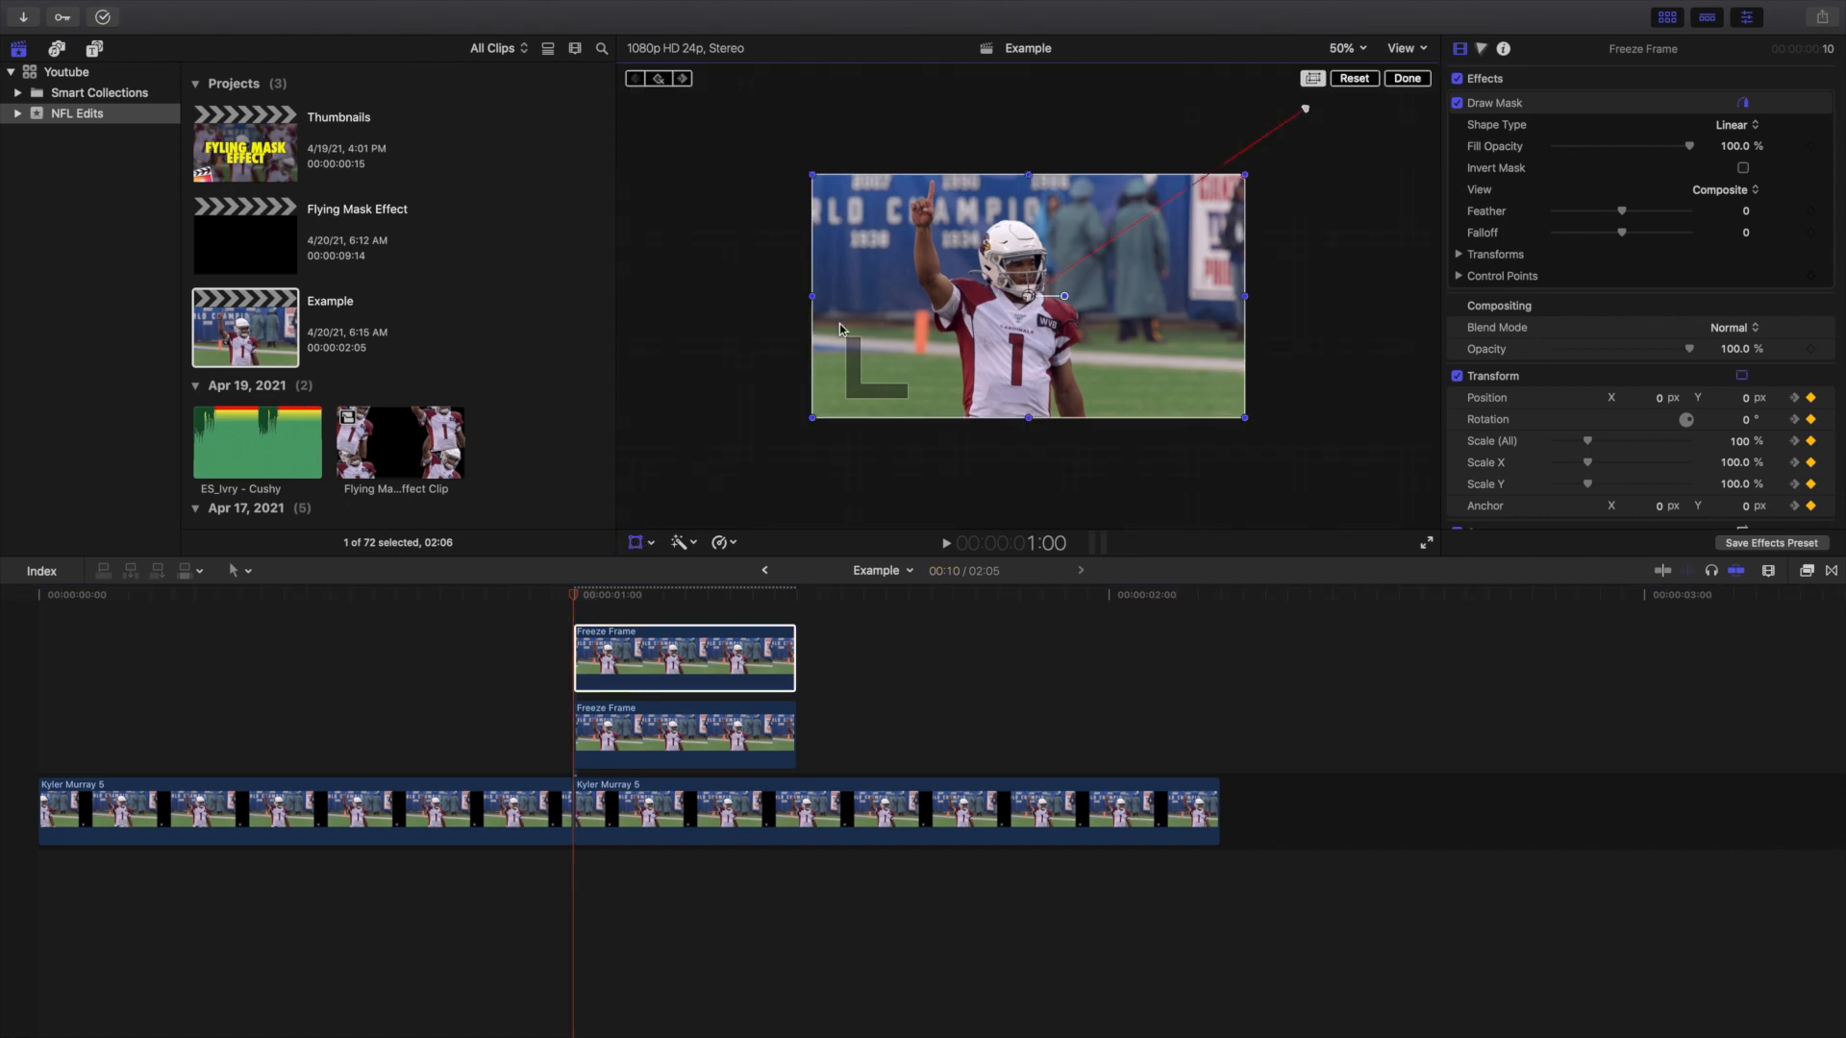
pyautogui.click(1353, 79)
pyautogui.click(658, 78)
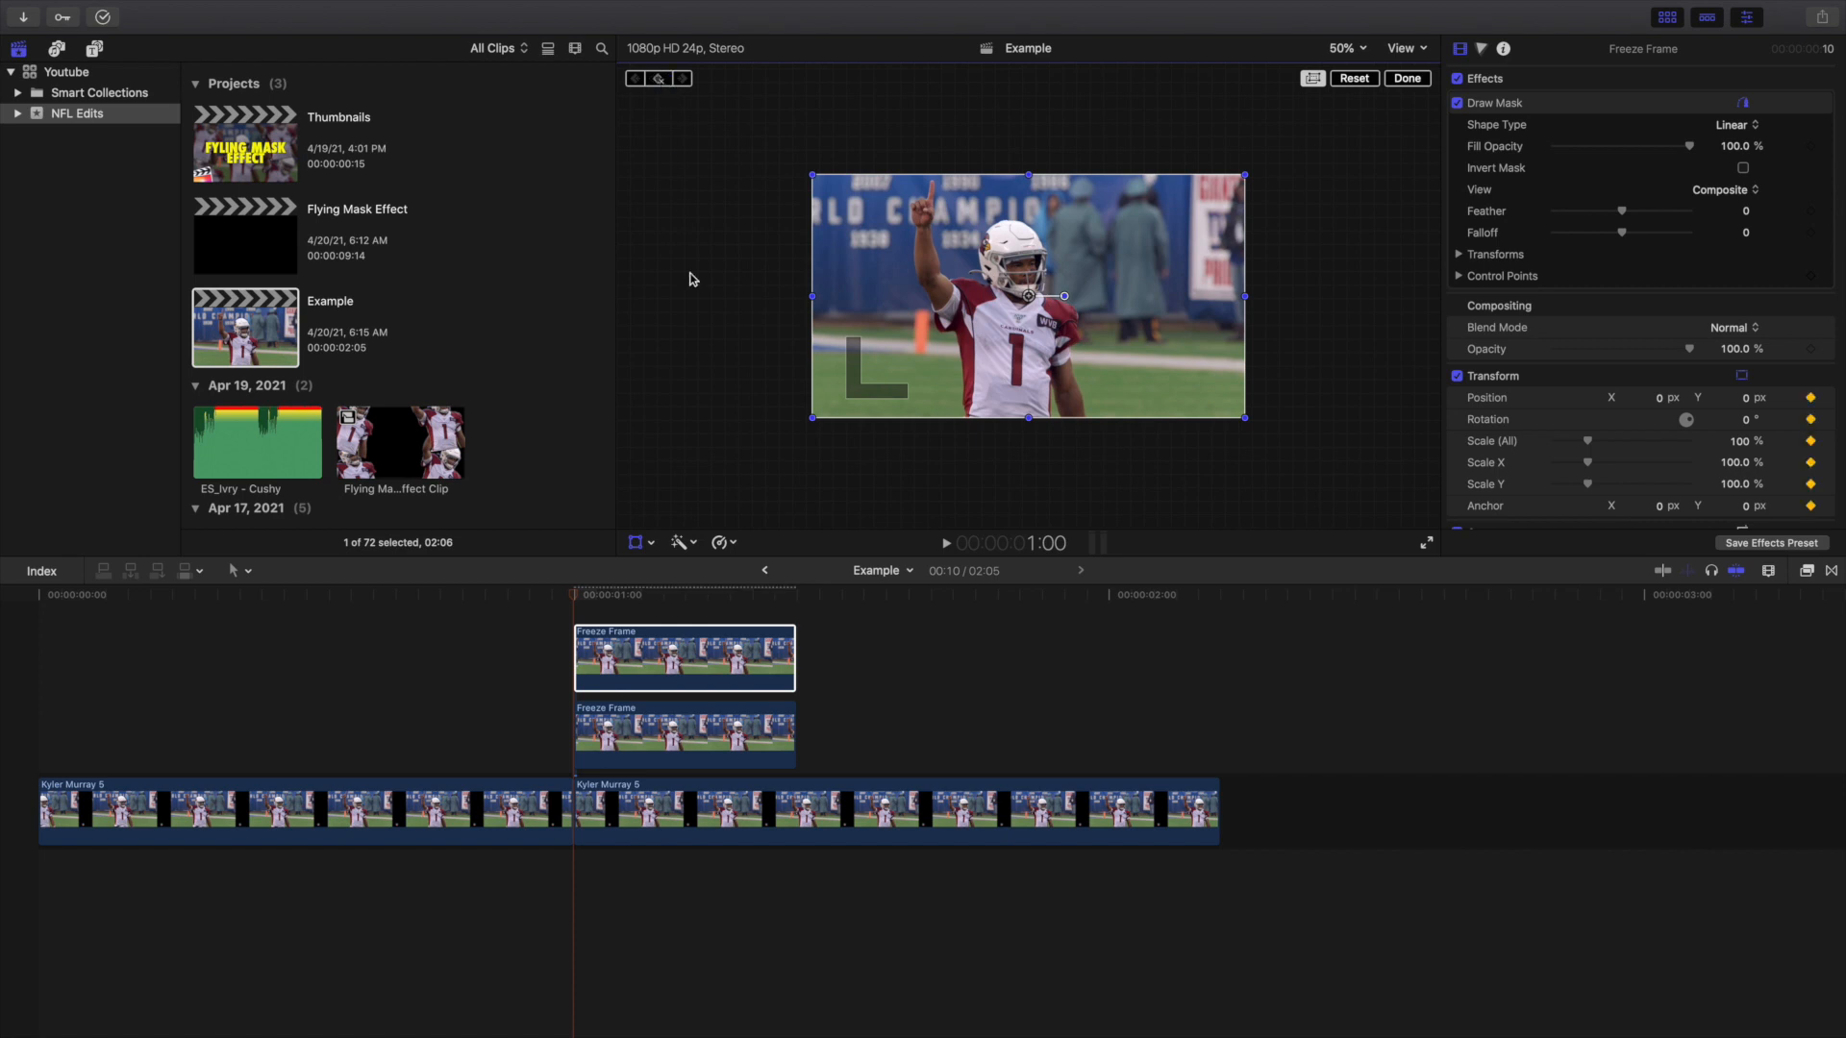
# At 1:09, move the upper copy past the frame's lower-left edge to about X -1261.3, Y -452.0 px, rotated about 16.7°.
pyautogui.click(795, 594)
pyautogui.press('Left')
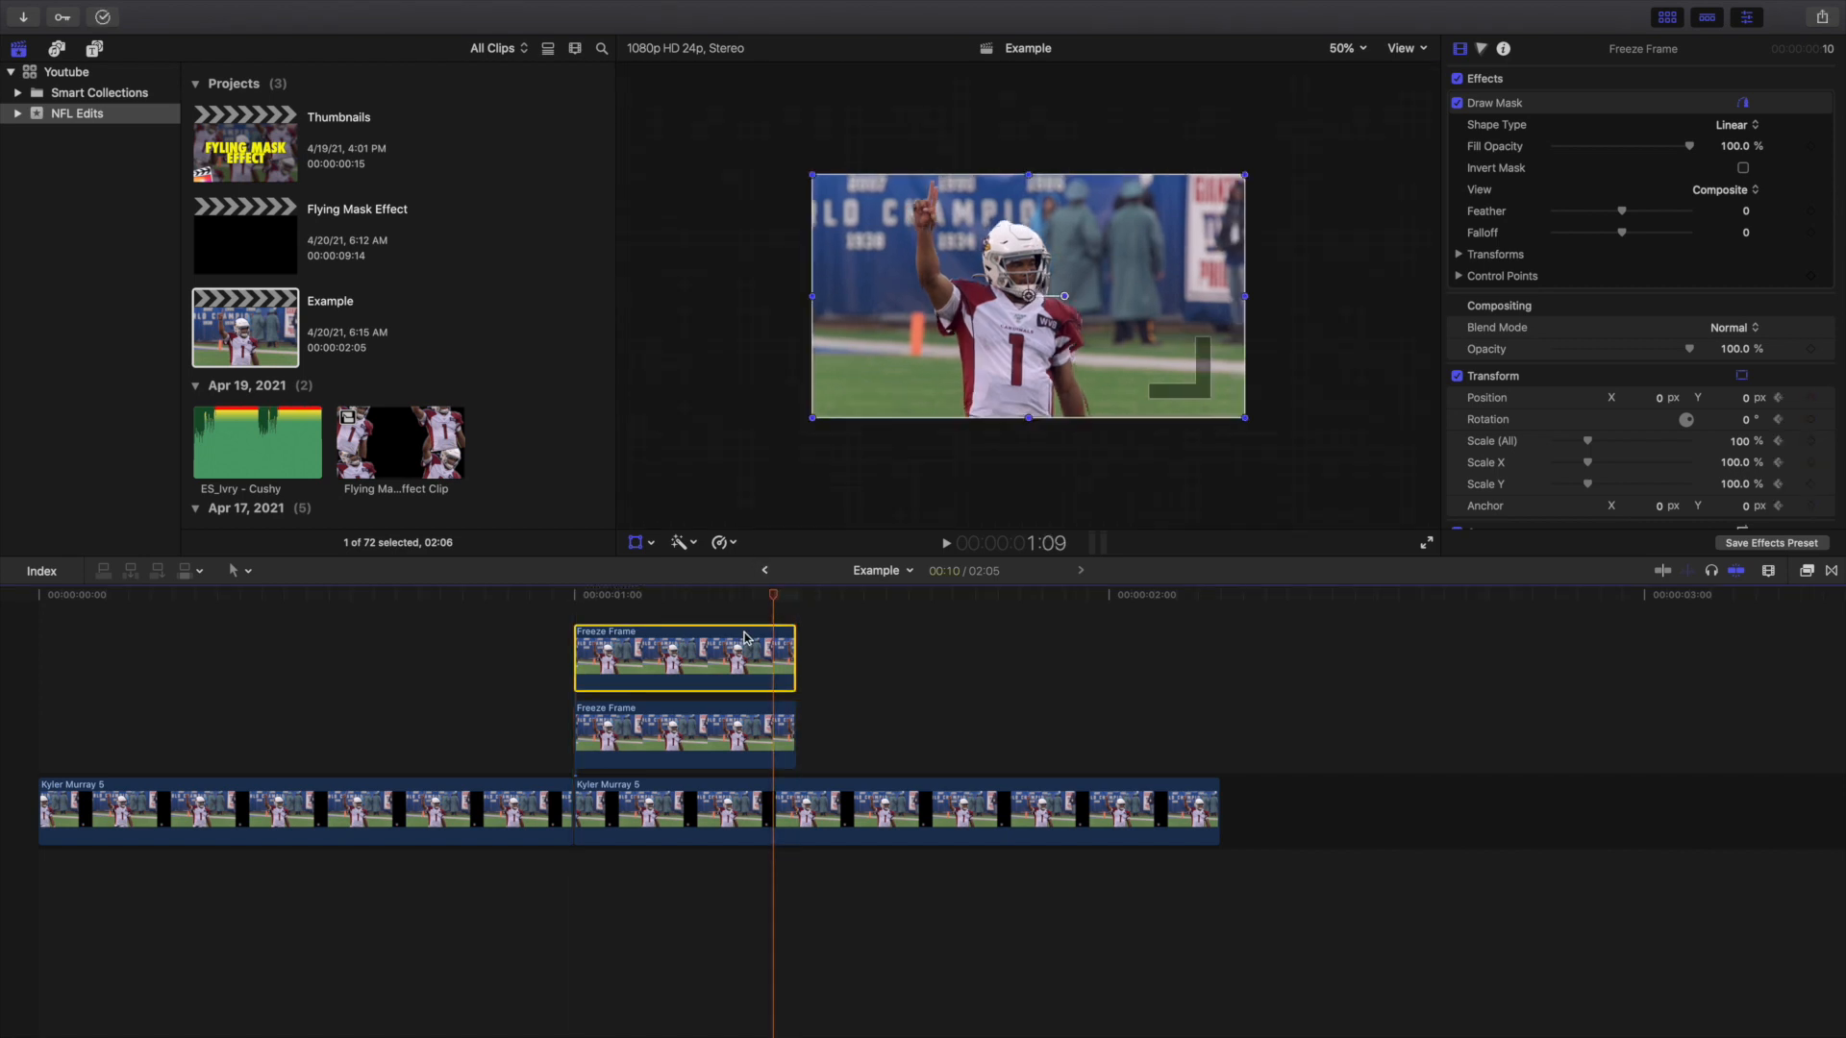
pyautogui.moveTo(1027, 297); pyautogui.dragTo(776, 412)
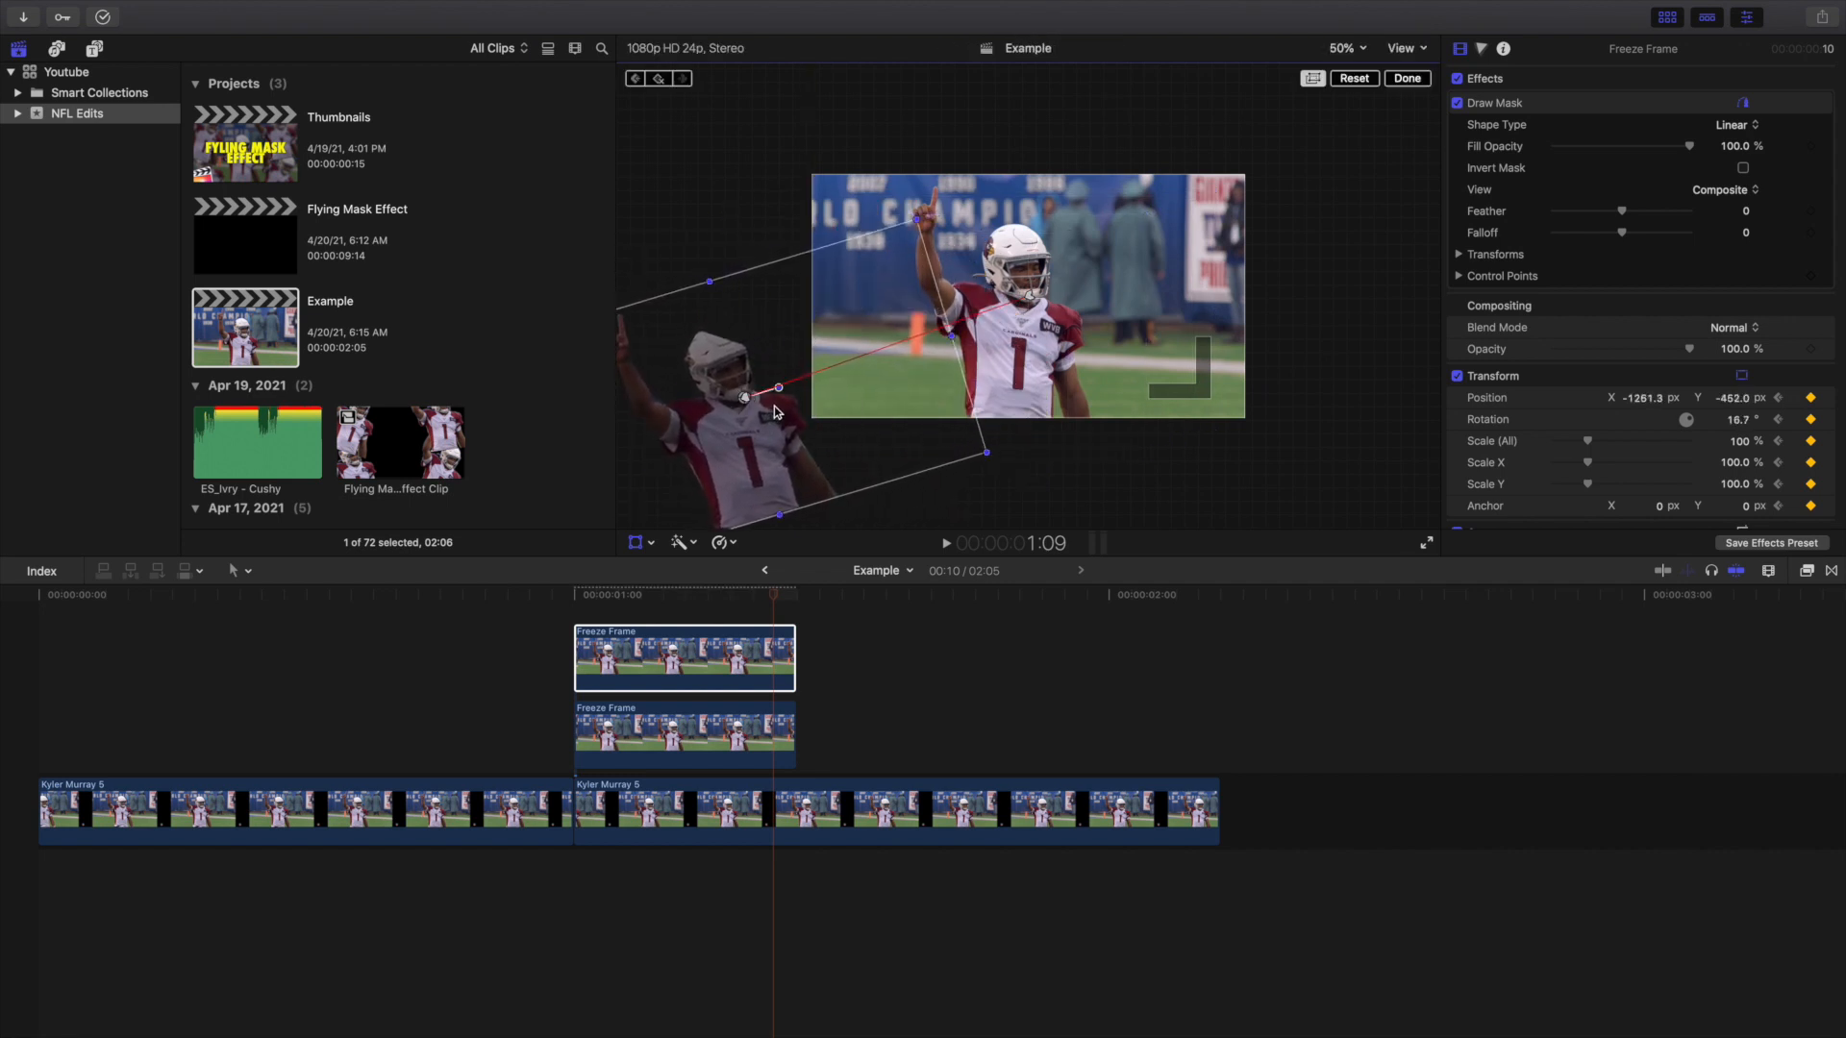
pyautogui.click(1405, 80)
# Step frame by frame from 0:23 through the two freeze frames to examine the opposing mask movements.
pyautogui.click(569, 598)
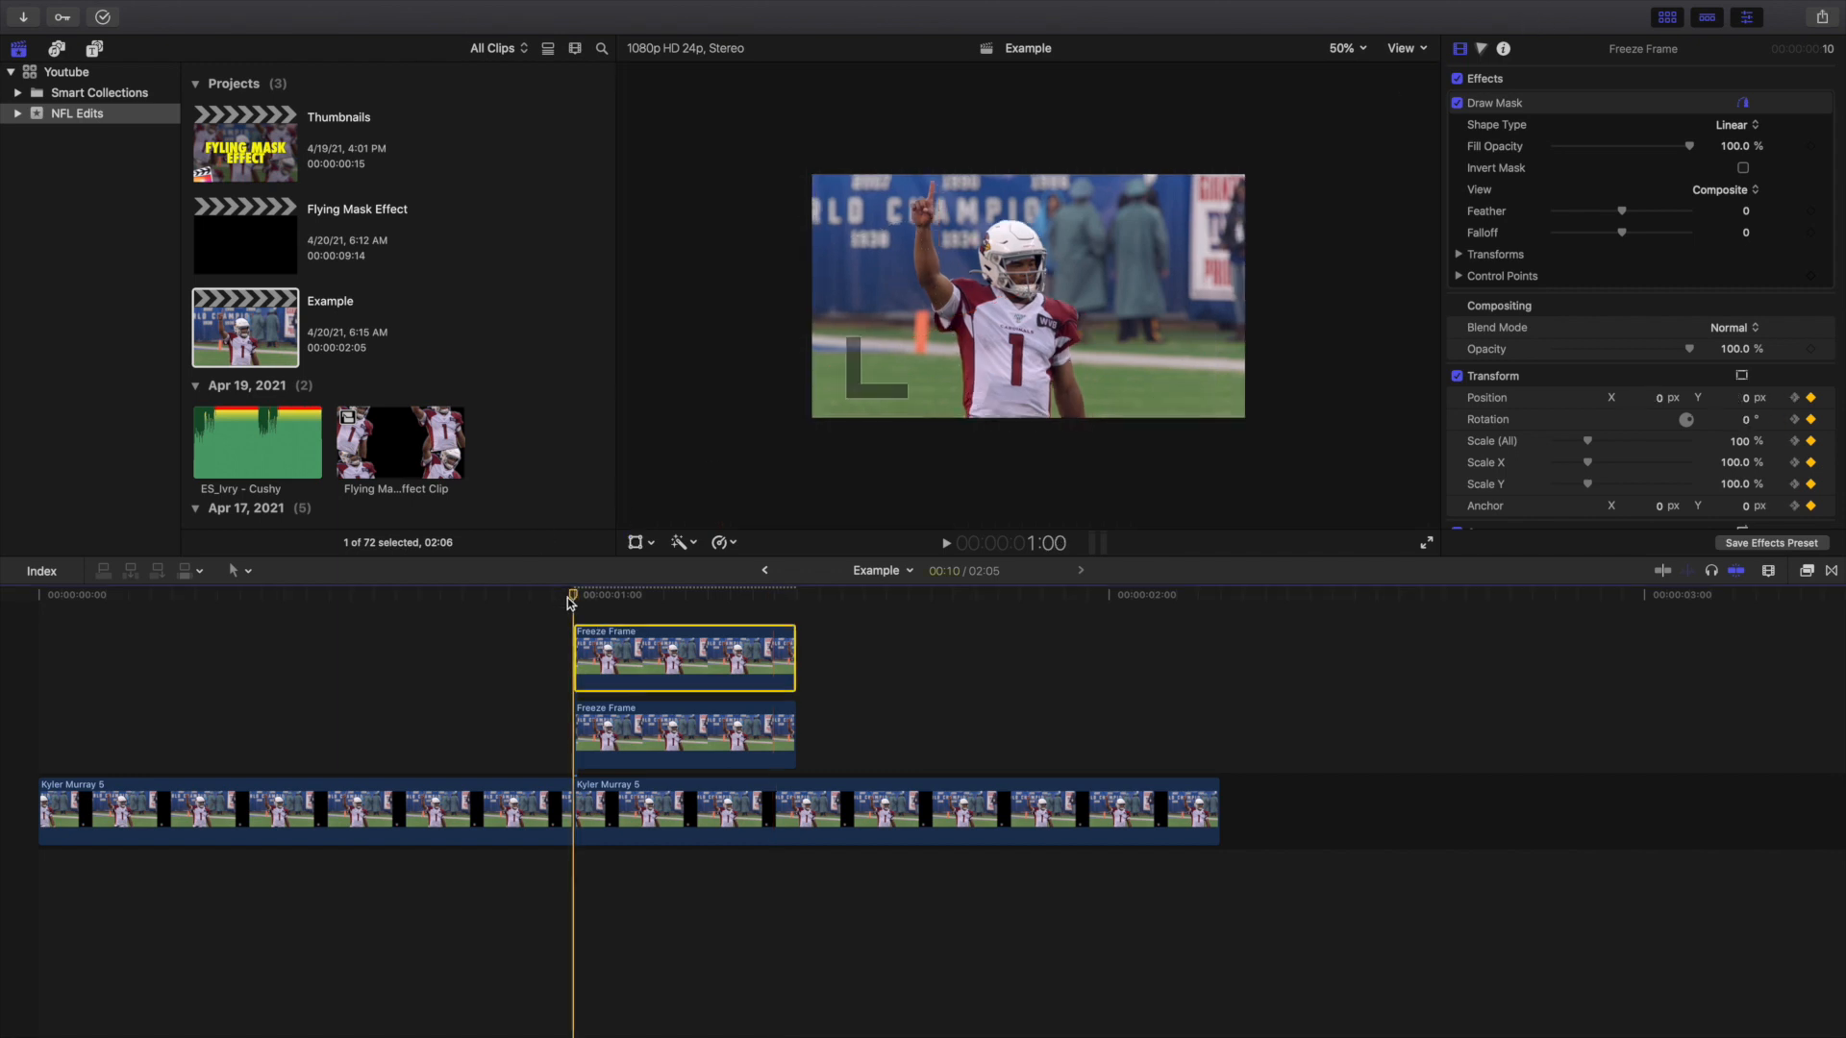
pyautogui.press('Left')
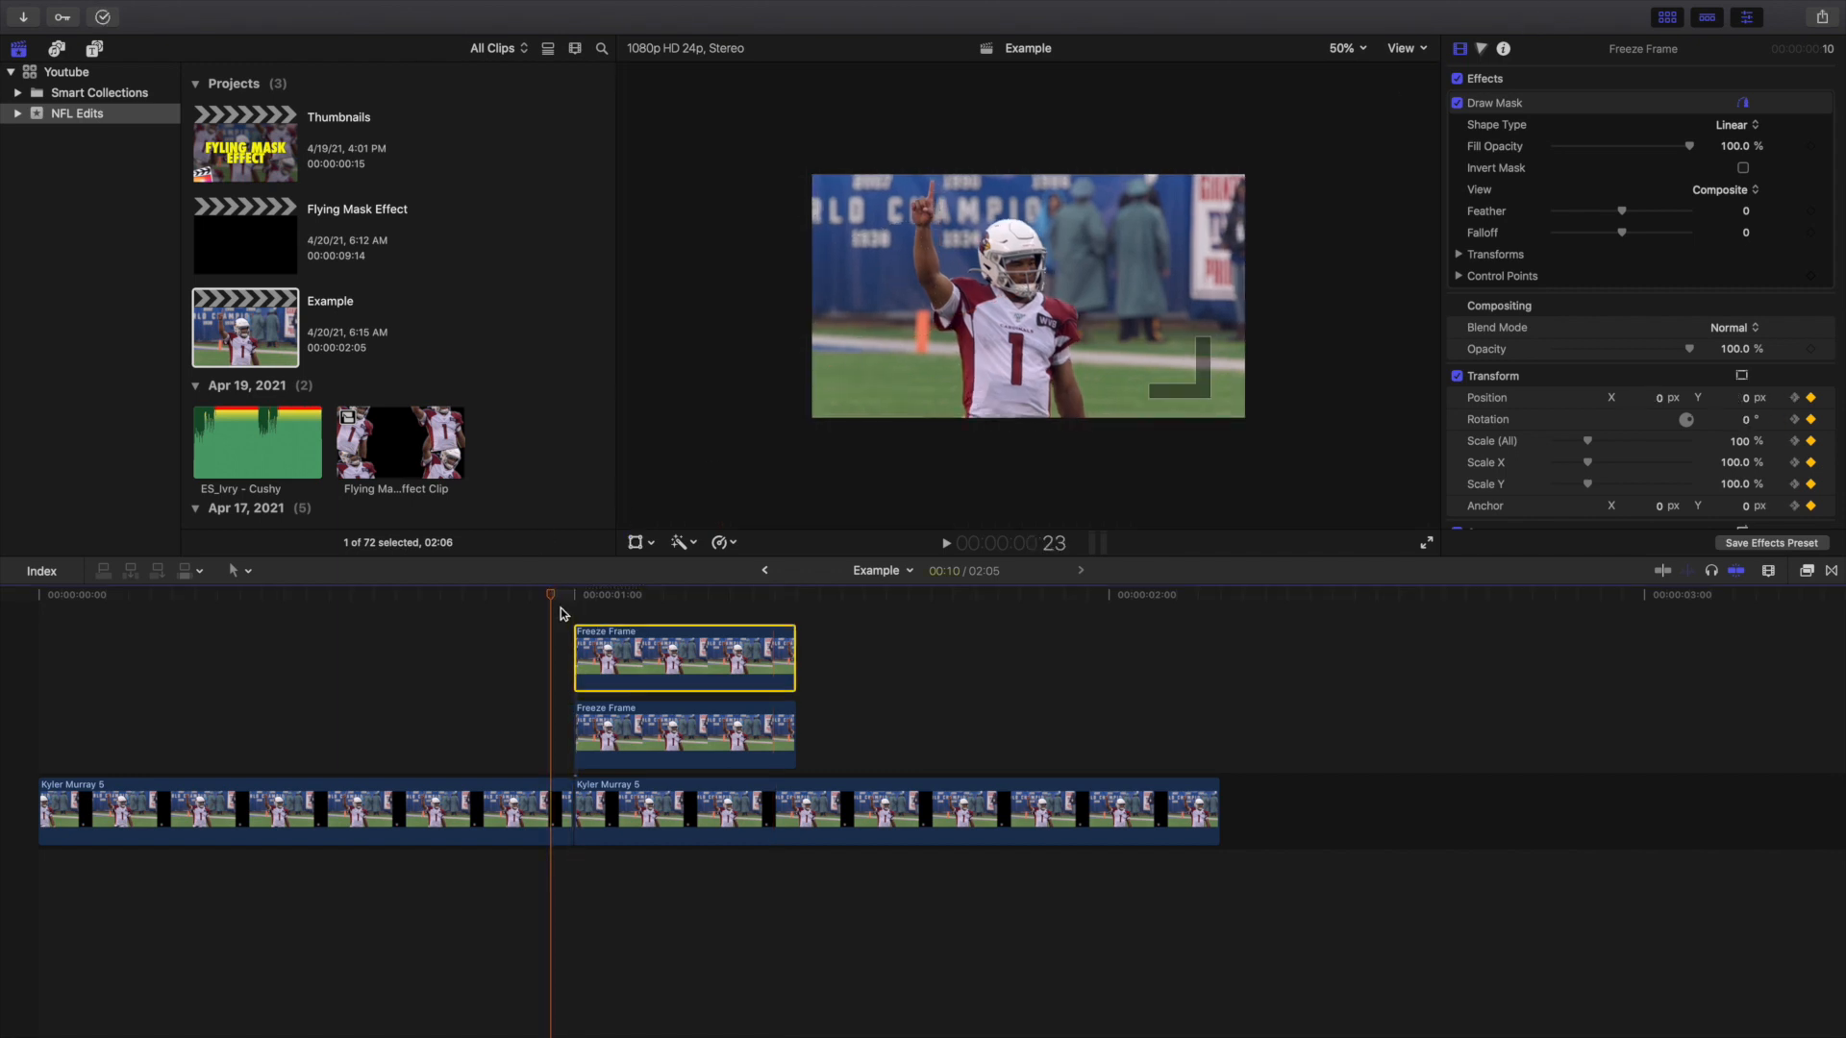
pyautogui.click(553, 616)
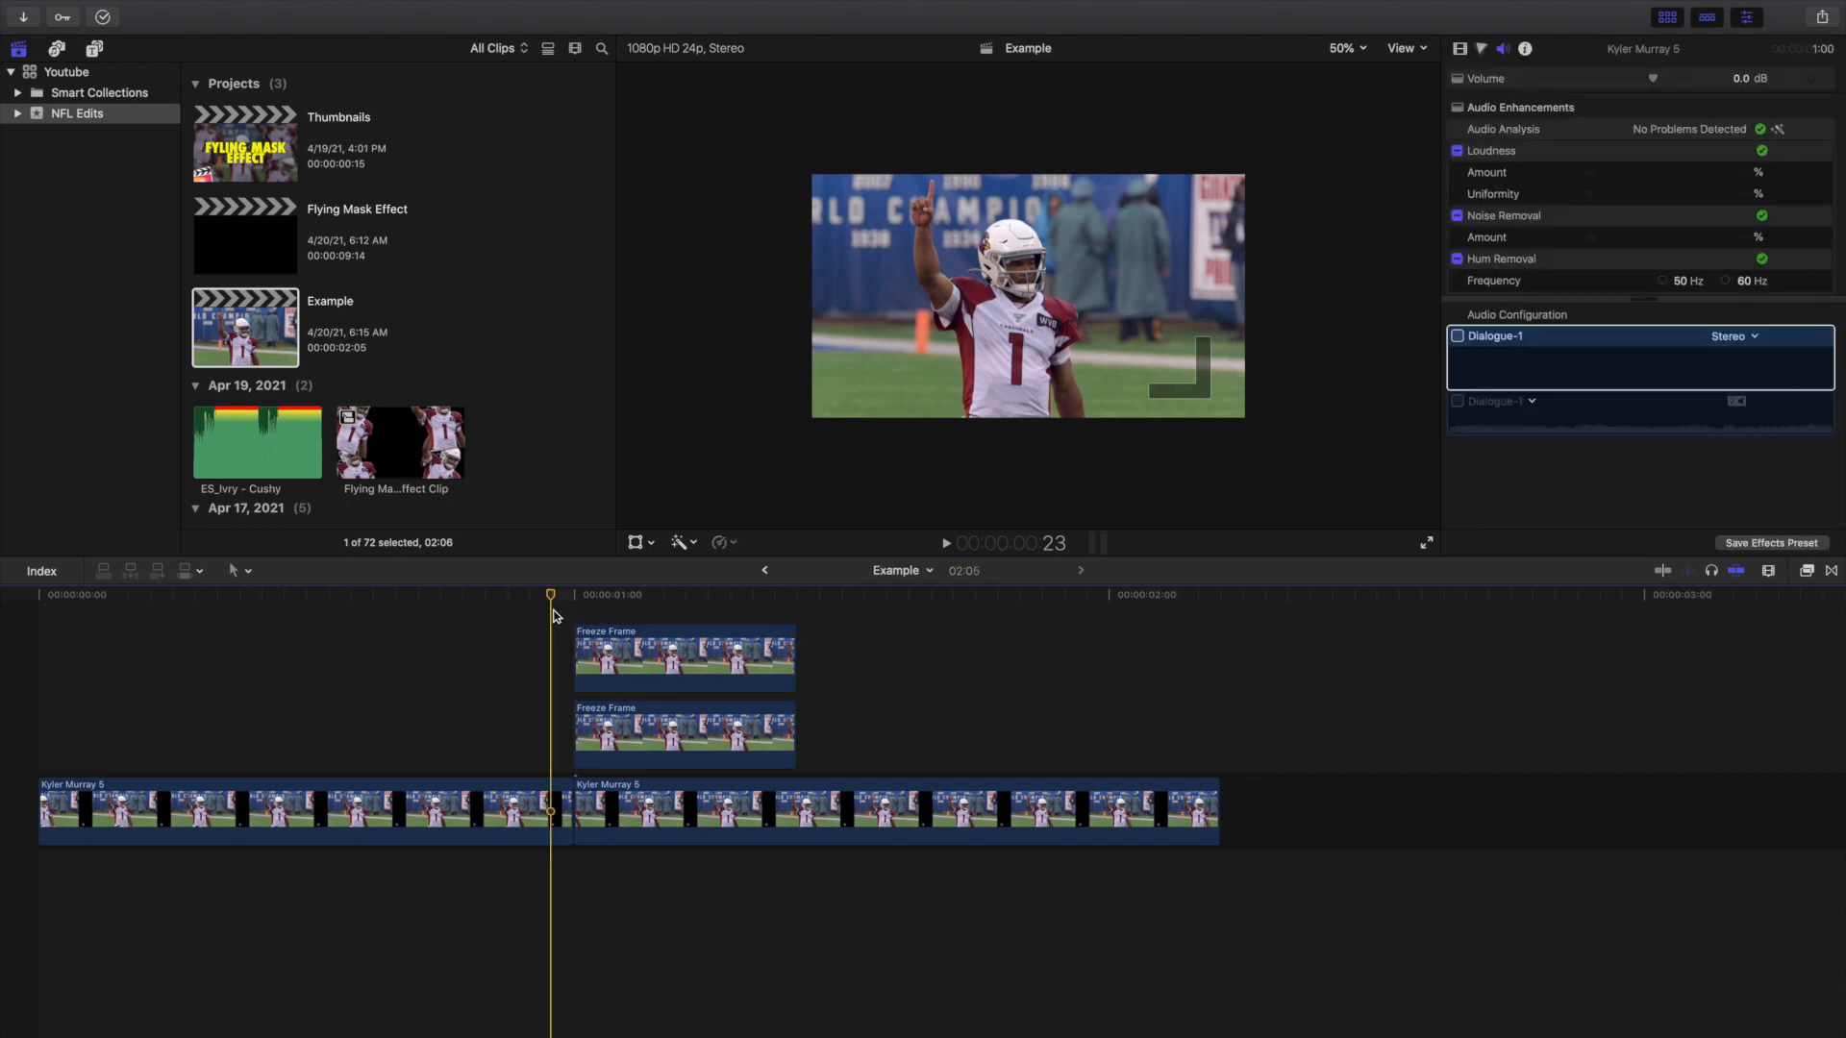
pyautogui.press('Right')
pyautogui.press('Right')
pyautogui.press('Right')
pyautogui.press('Right')
pyautogui.press('Right')
pyautogui.press('Right')
pyautogui.press('Right')
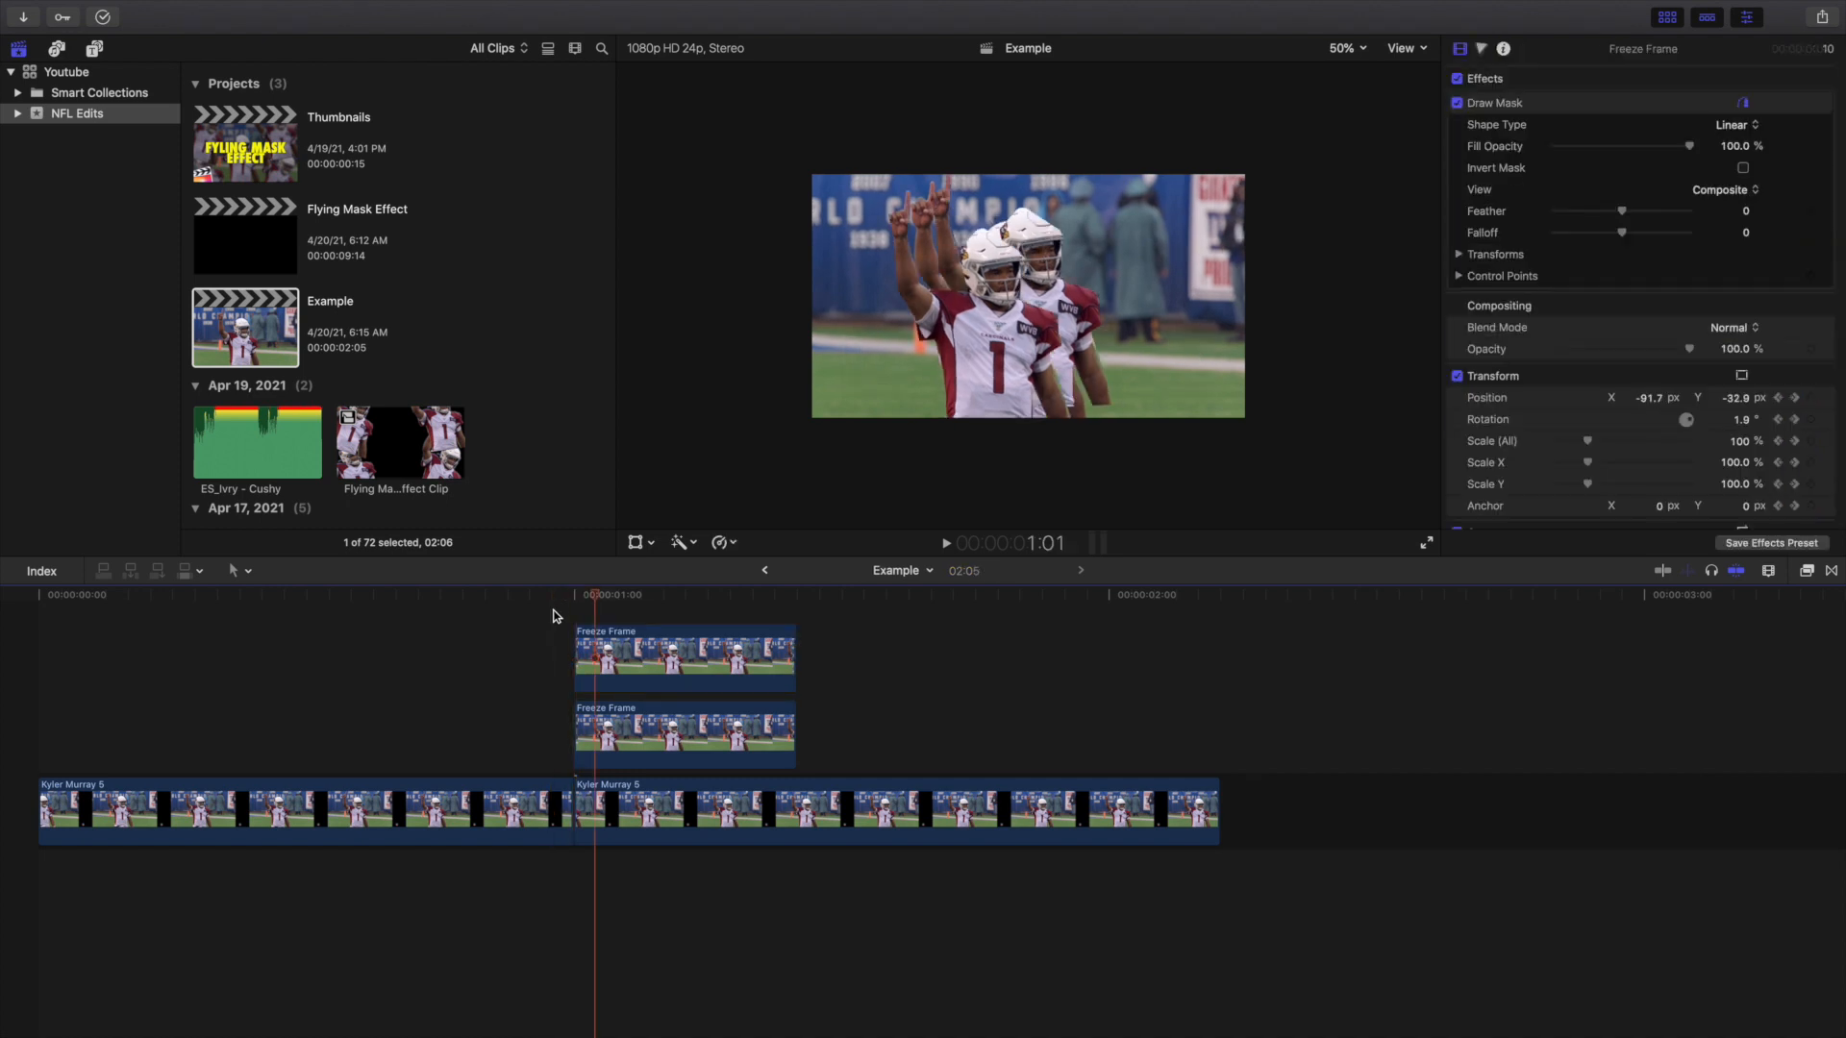
pyautogui.press('Right')
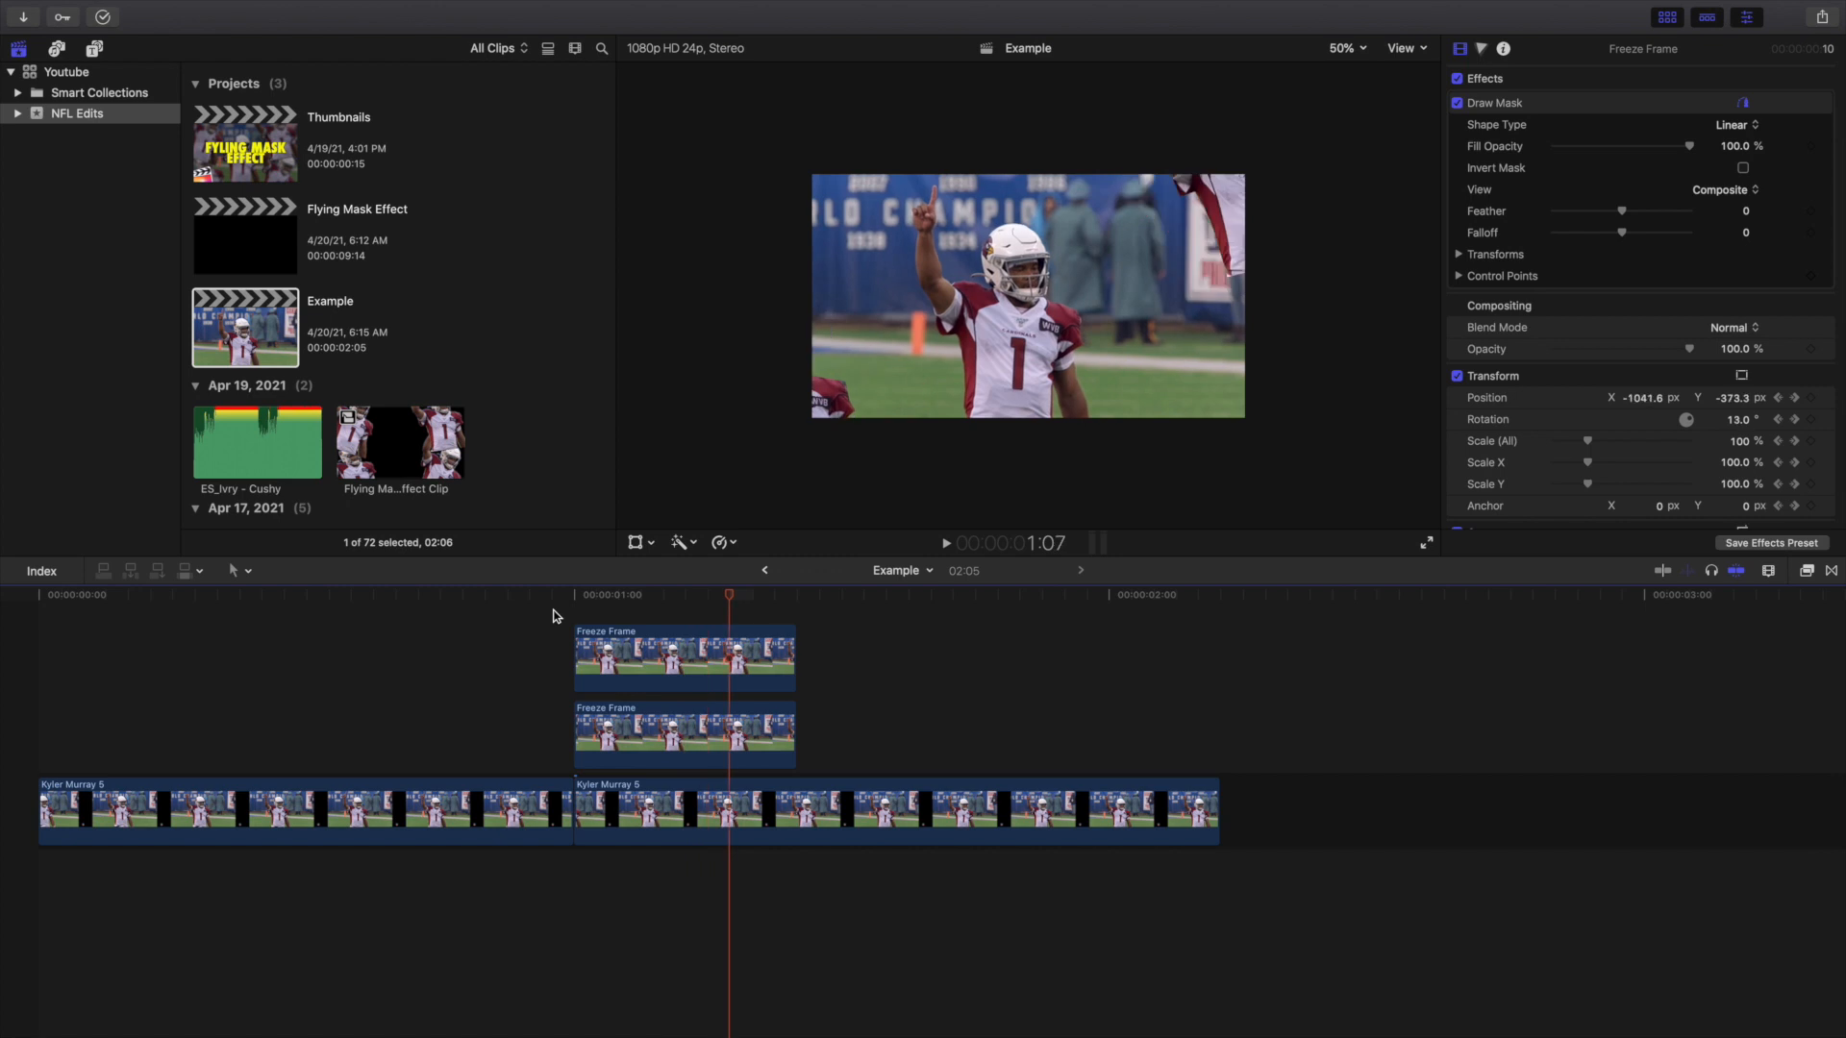
# Play back the section around the stacked freeze frames to review both flying masks at full speed.
pyautogui.press('space')
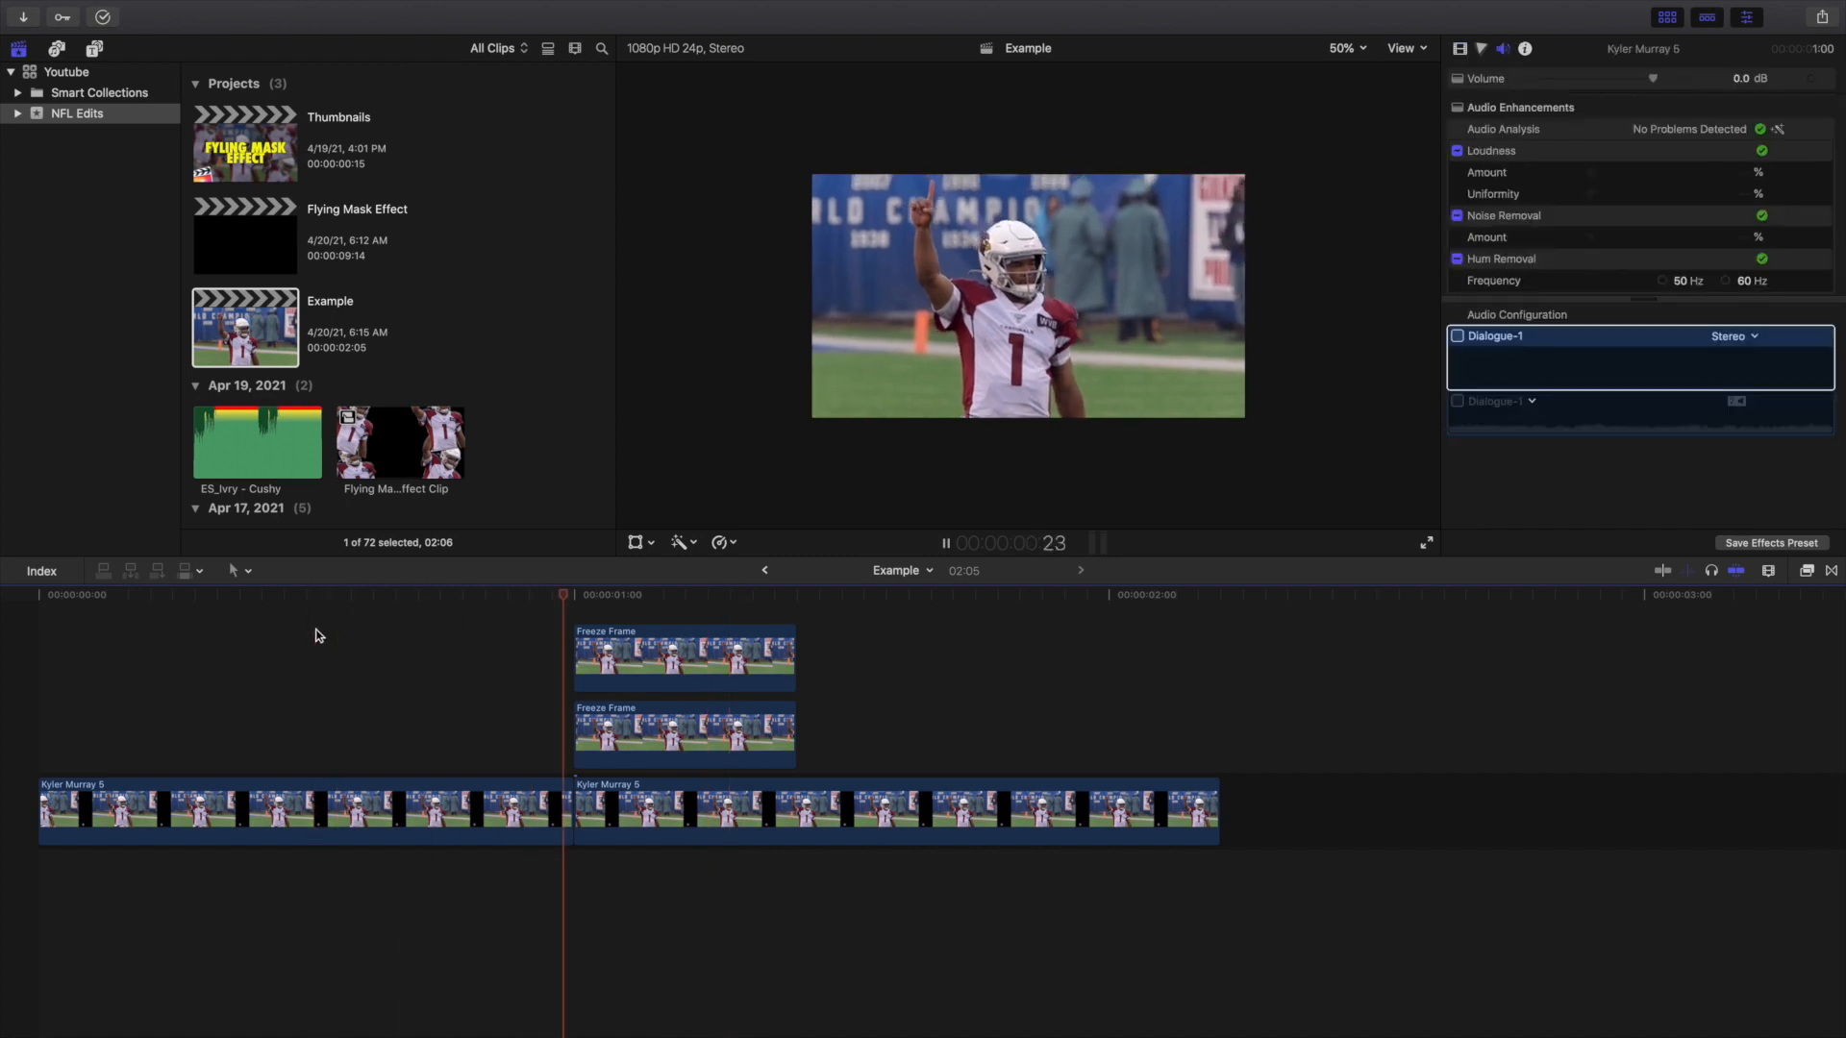
pyautogui.press('space')
pyautogui.scroll(1, 556, 644)
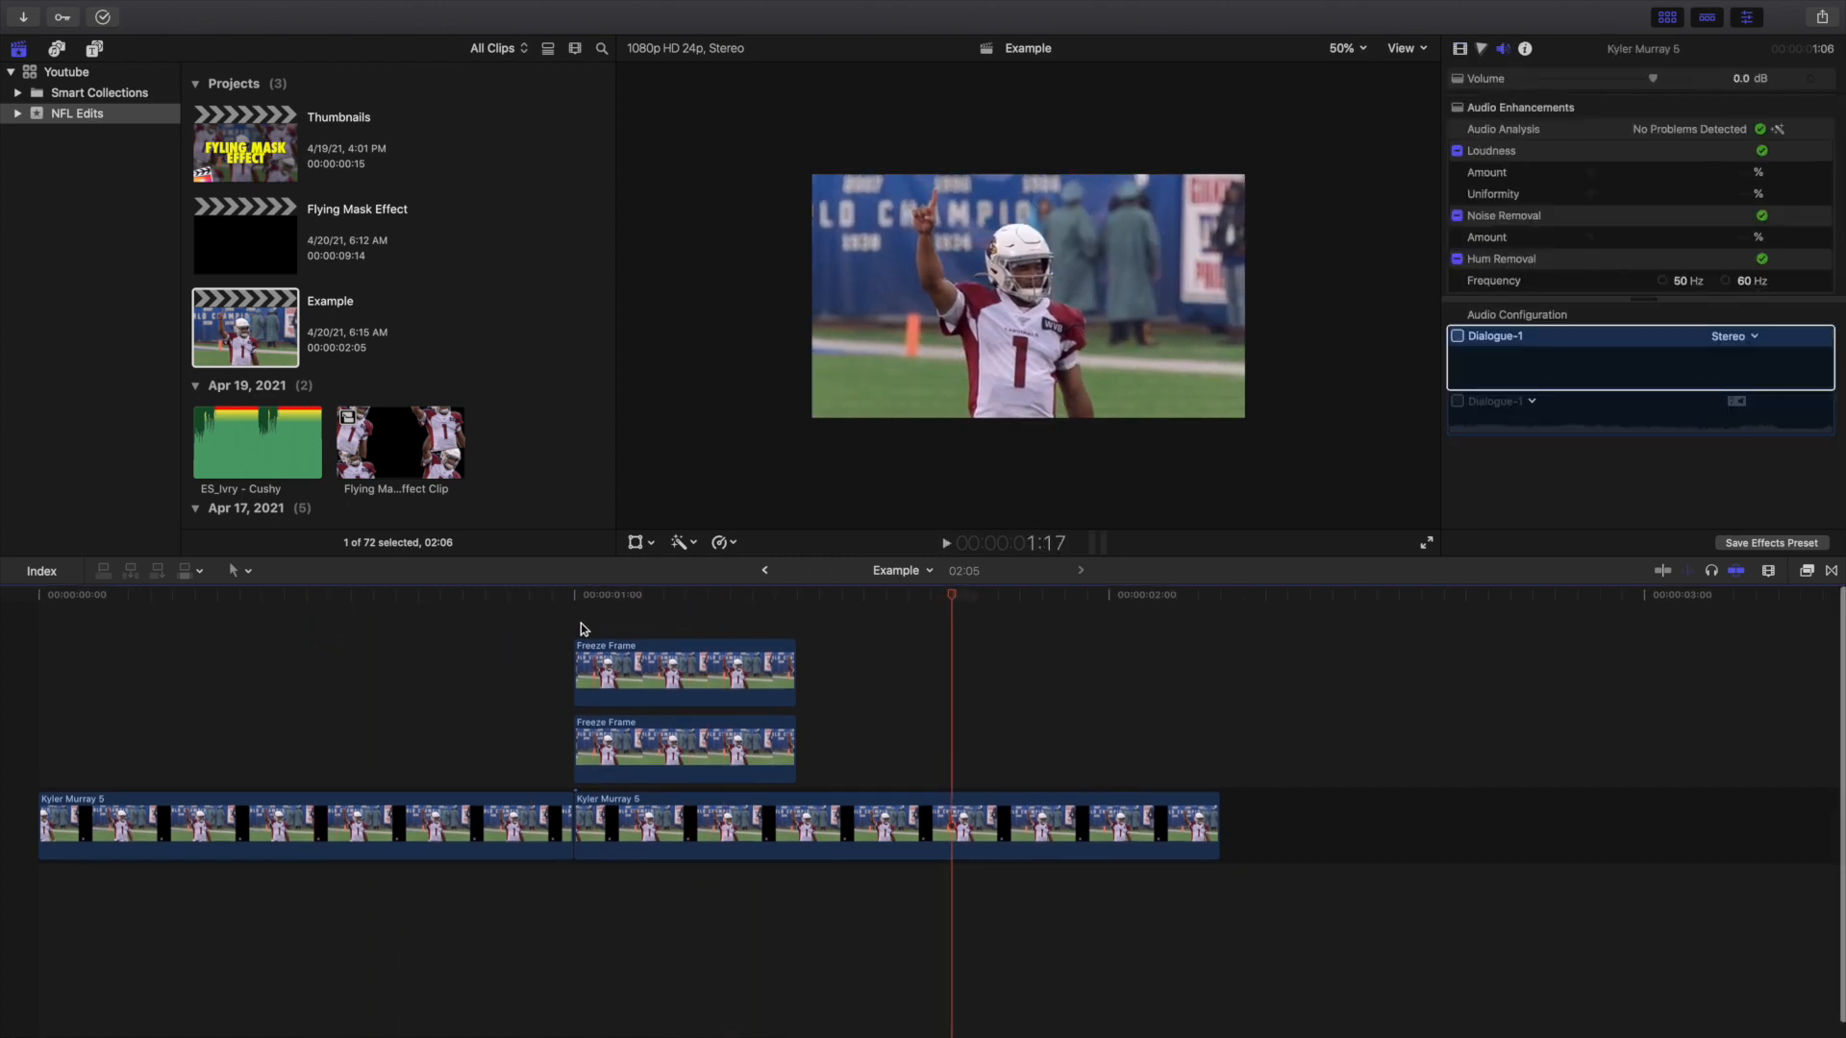
# Duplicate the top Freeze Frame at 1:00 and stack the copy above it as a third layer.
pyautogui.click(580, 625)
pyautogui.click(620, 647)
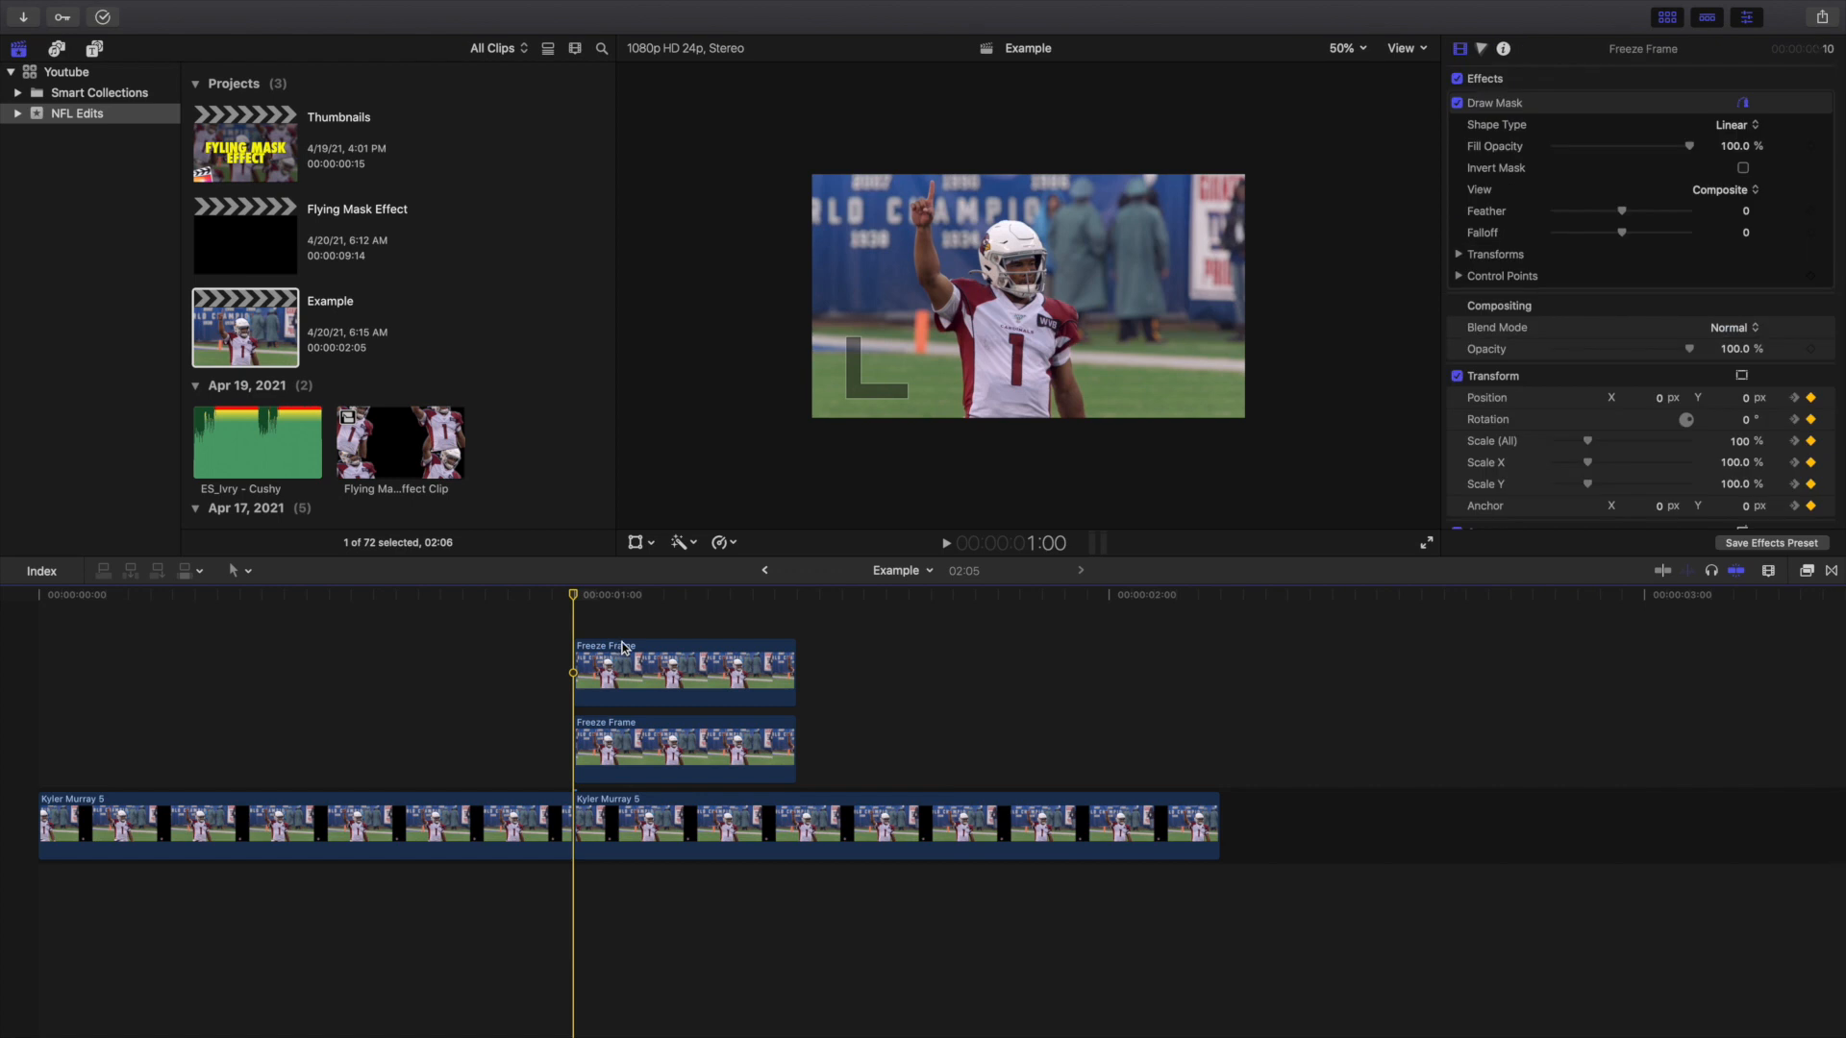
pyautogui.click(636, 662)
pyautogui.moveTo(635, 662); pyautogui.dragTo(659, 631)
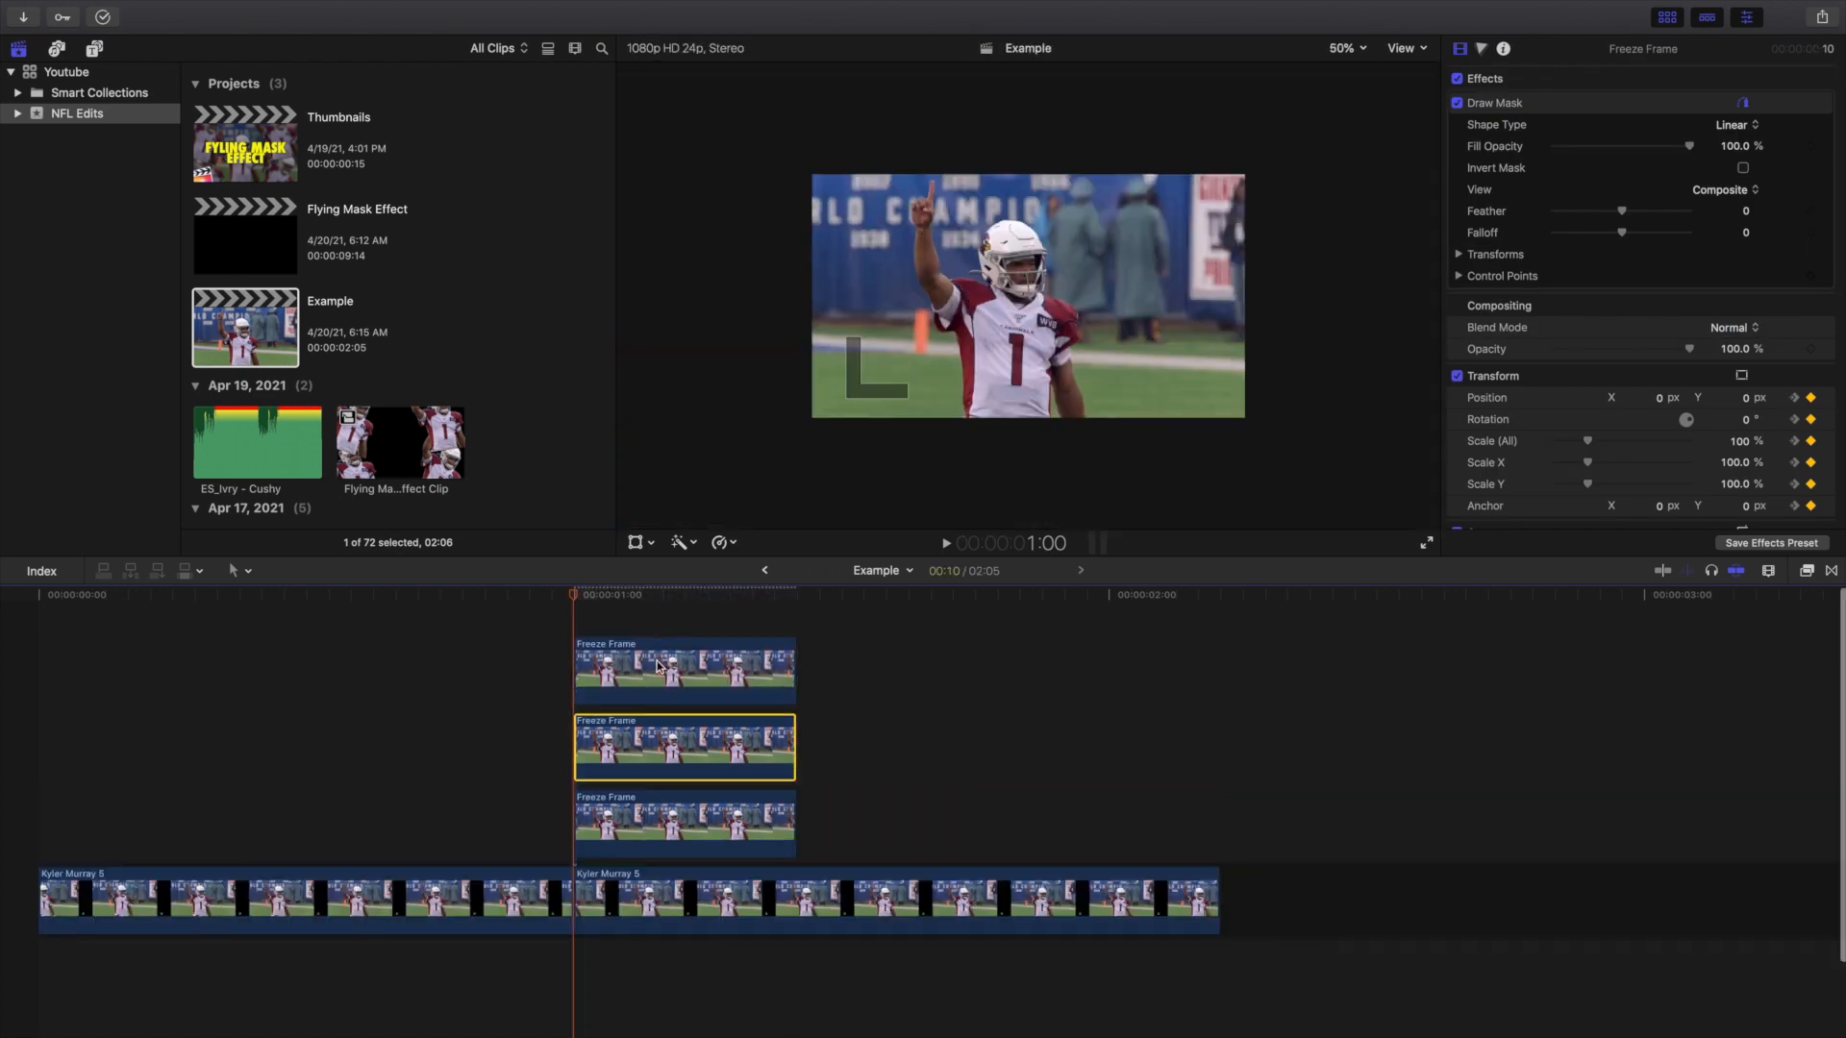
# Reset the third Freeze Frame copy's transform and add a new transform keyframe at 1:00.
pyautogui.click(658, 664)
pyautogui.click(636, 542)
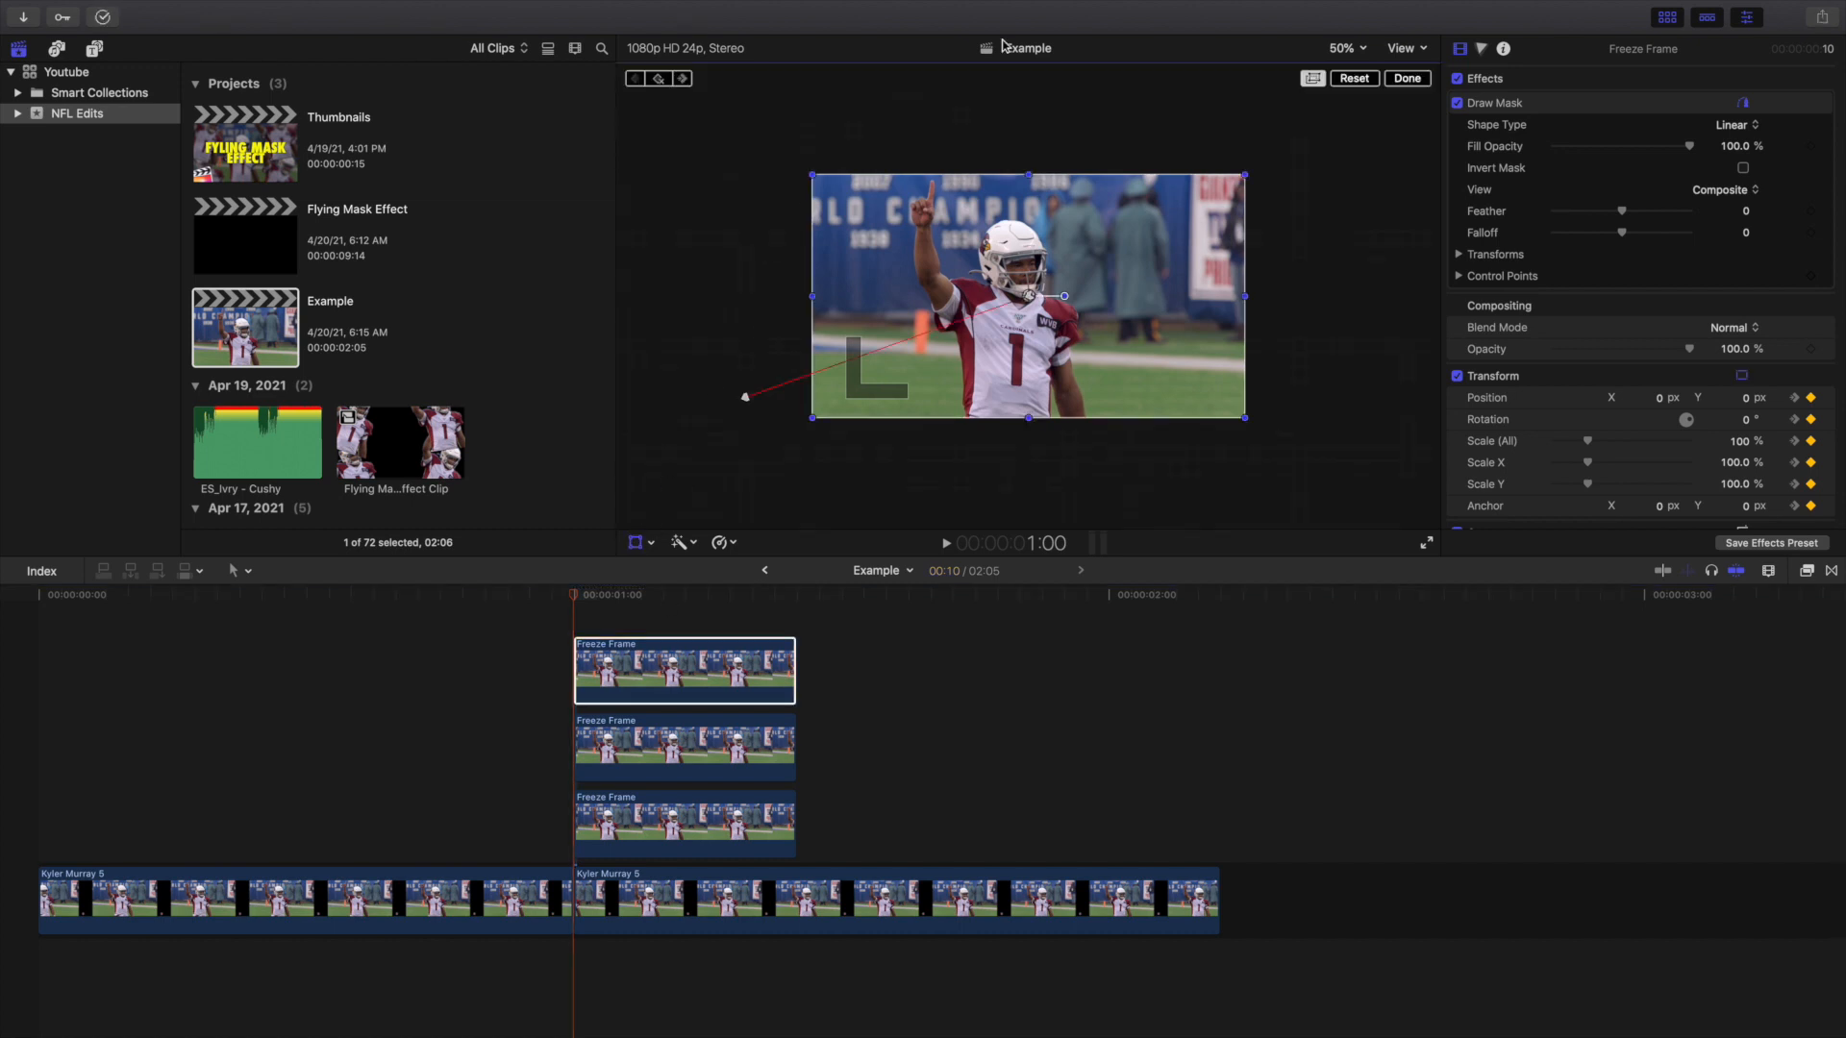
pyautogui.click(1357, 80)
pyautogui.click(662, 80)
# At 1:09, move the third copy past the frame's lower-right edge to about X 1442.1, Y -531.0 px, rotated about -34.7°.
pyautogui.click(794, 622)
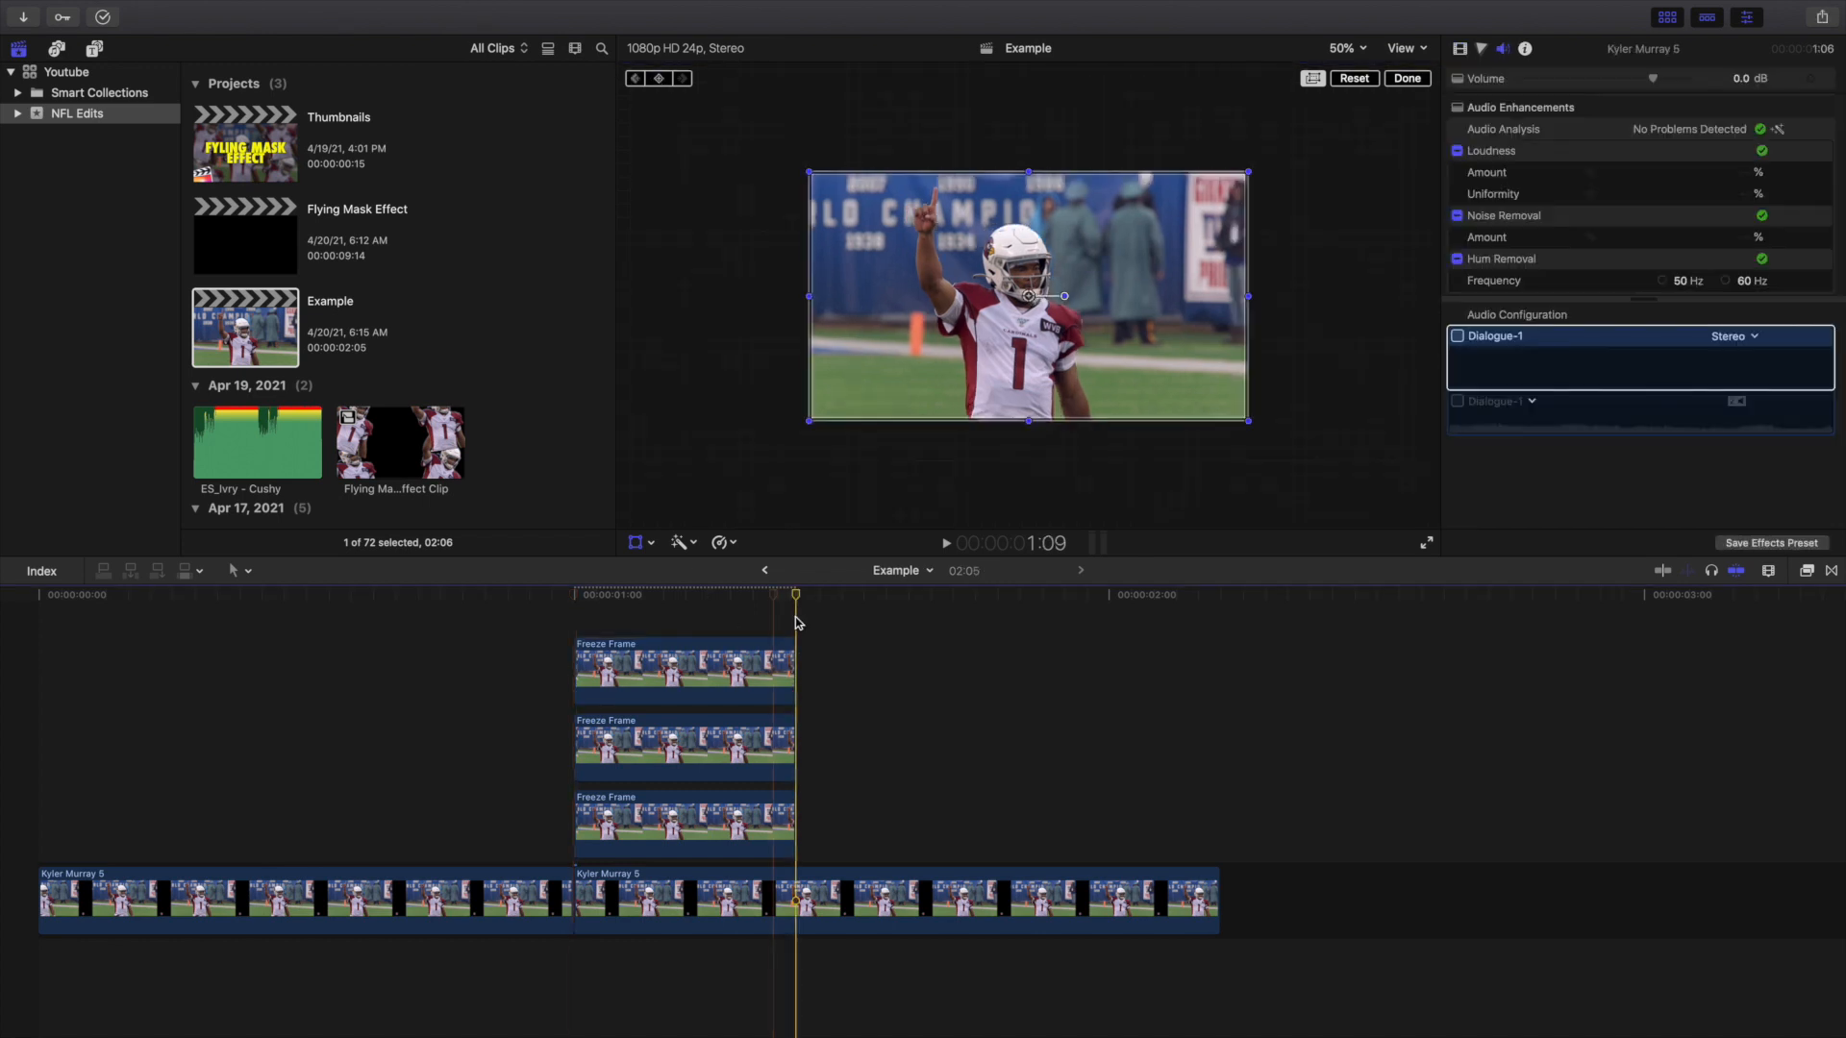
pyautogui.press('Left')
pyautogui.click(752, 658)
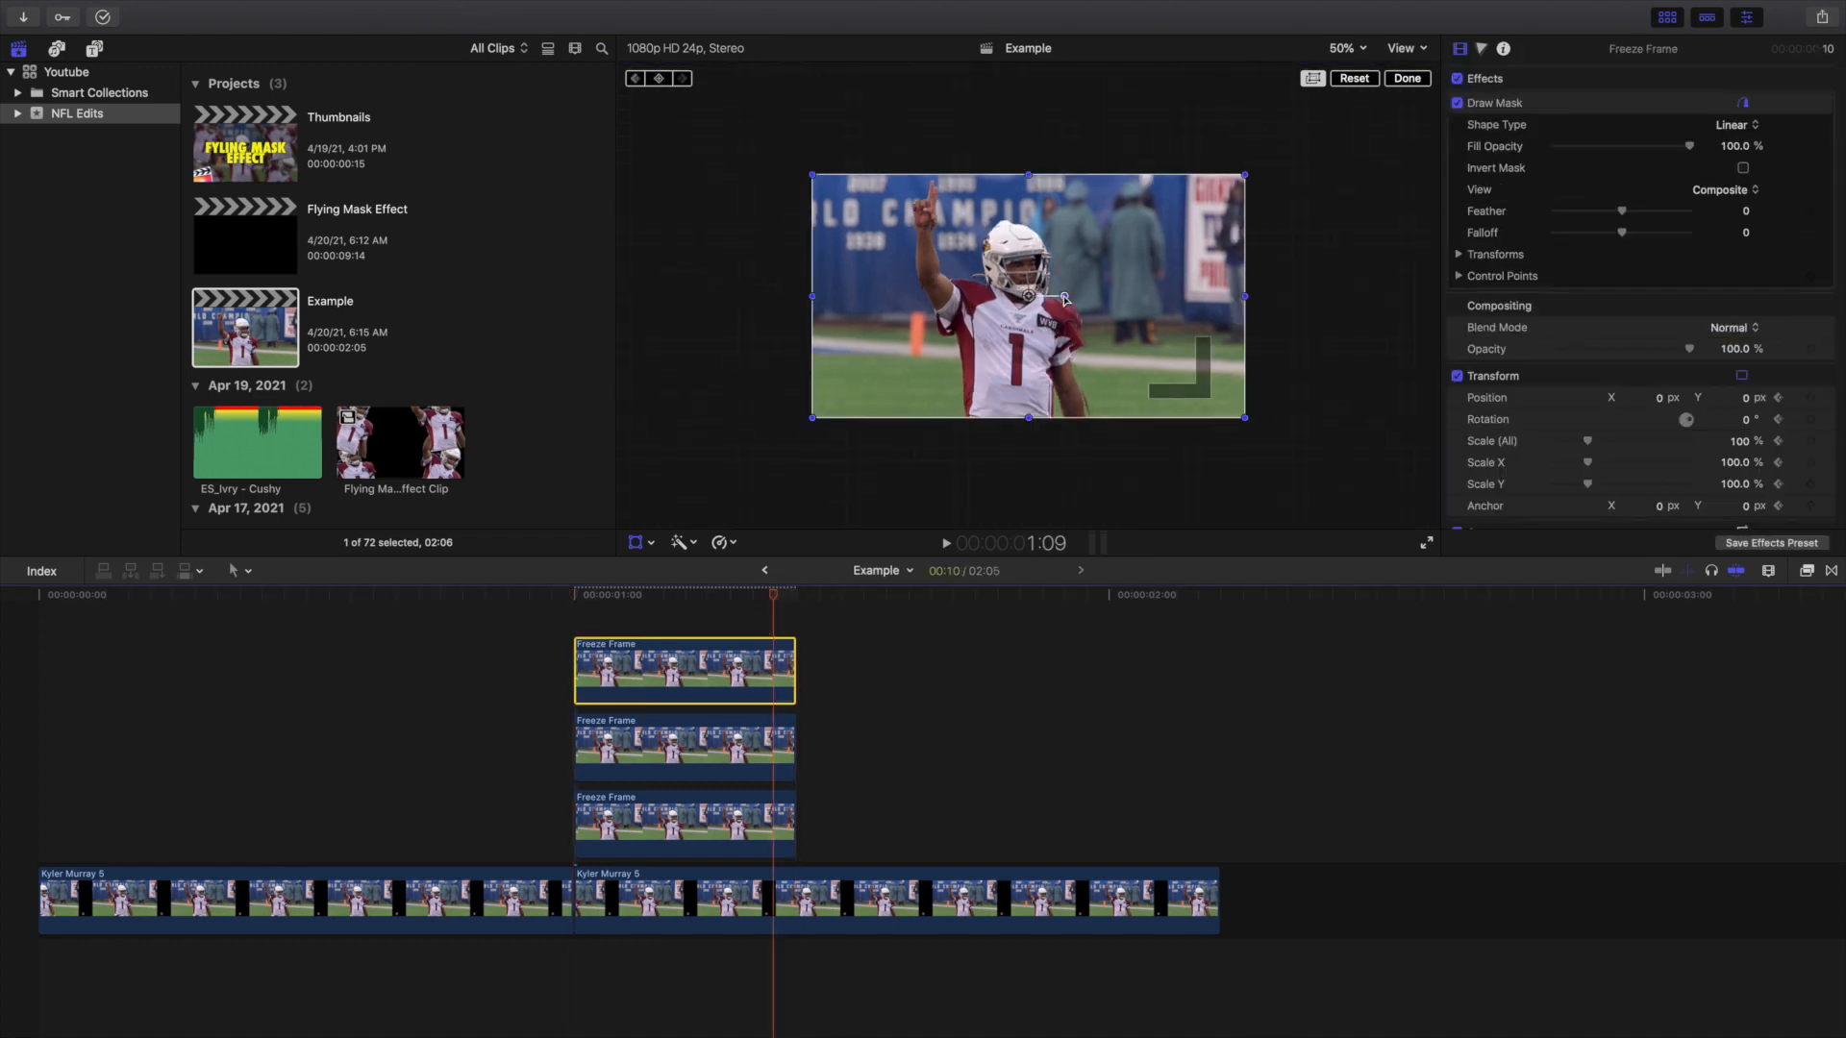
pyautogui.moveTo(1064, 300); pyautogui.dragTo(1383, 437)
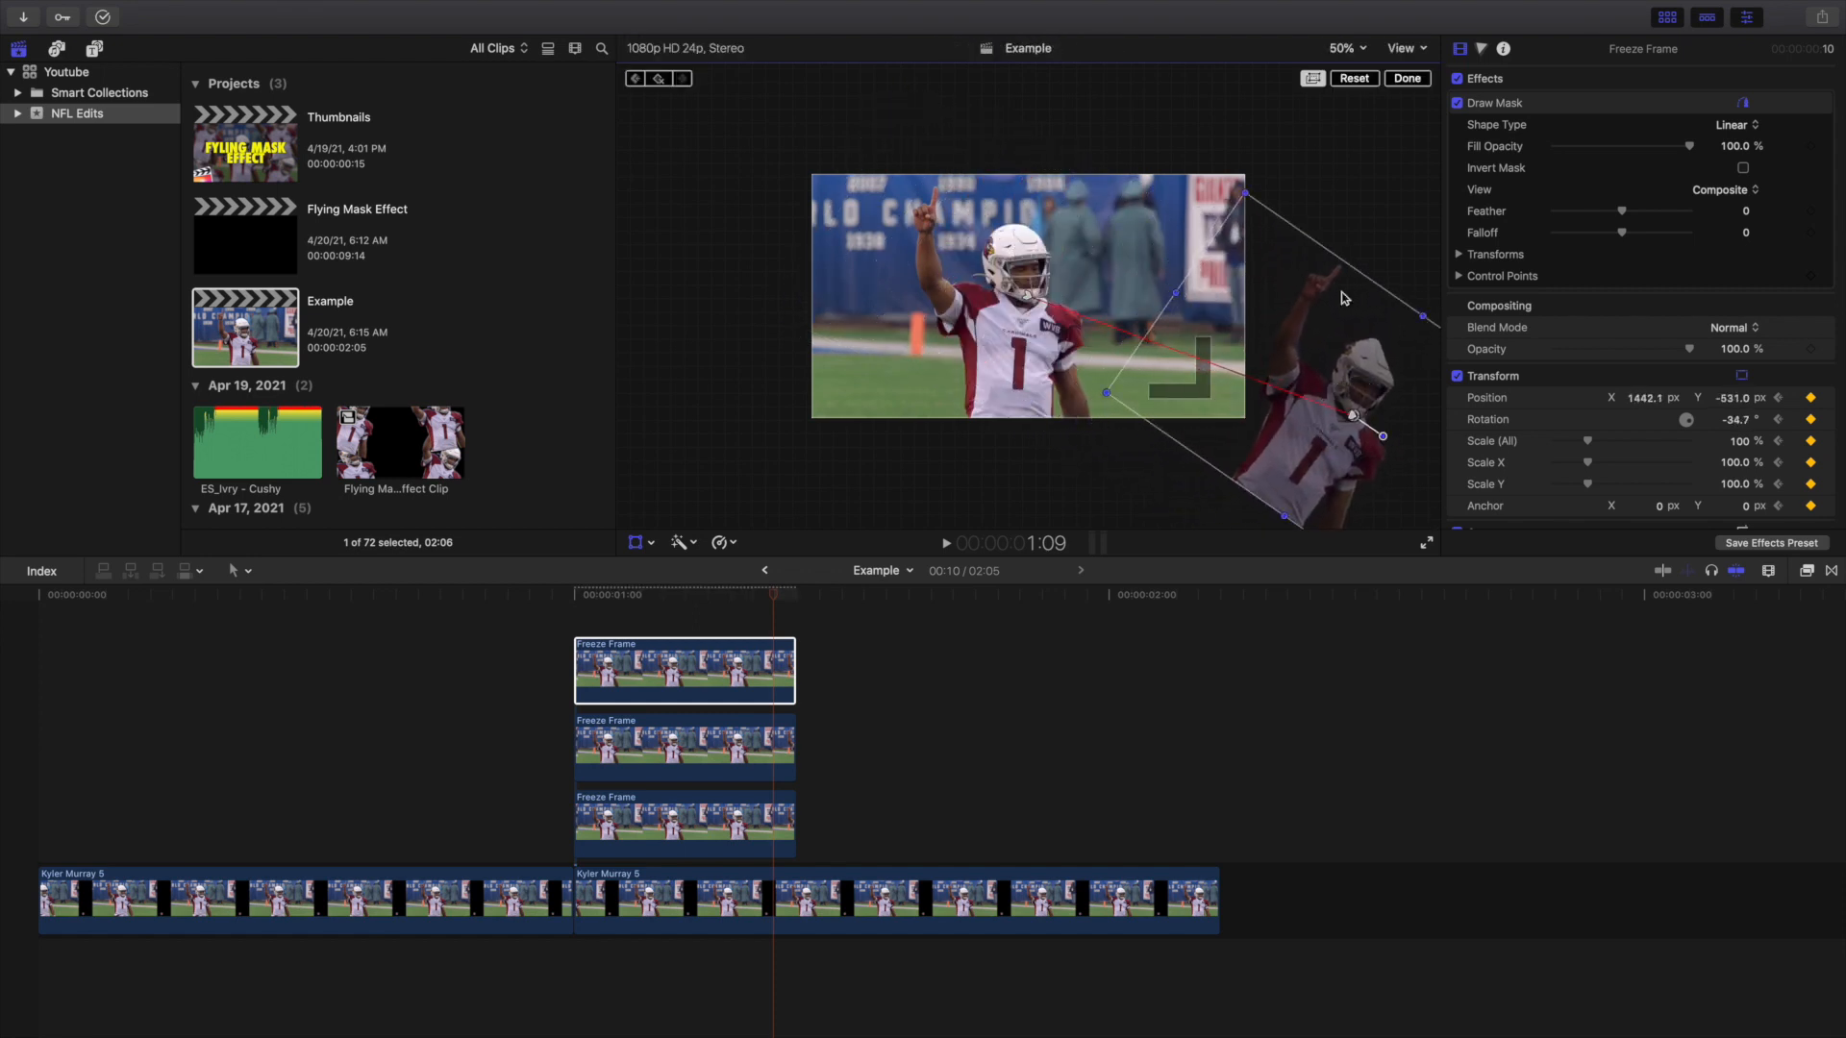
pyautogui.click(1409, 79)
# Step frame by frame from 0:23 into the three stacked freeze frames to examine how the masks spread apart.
pyautogui.click(572, 615)
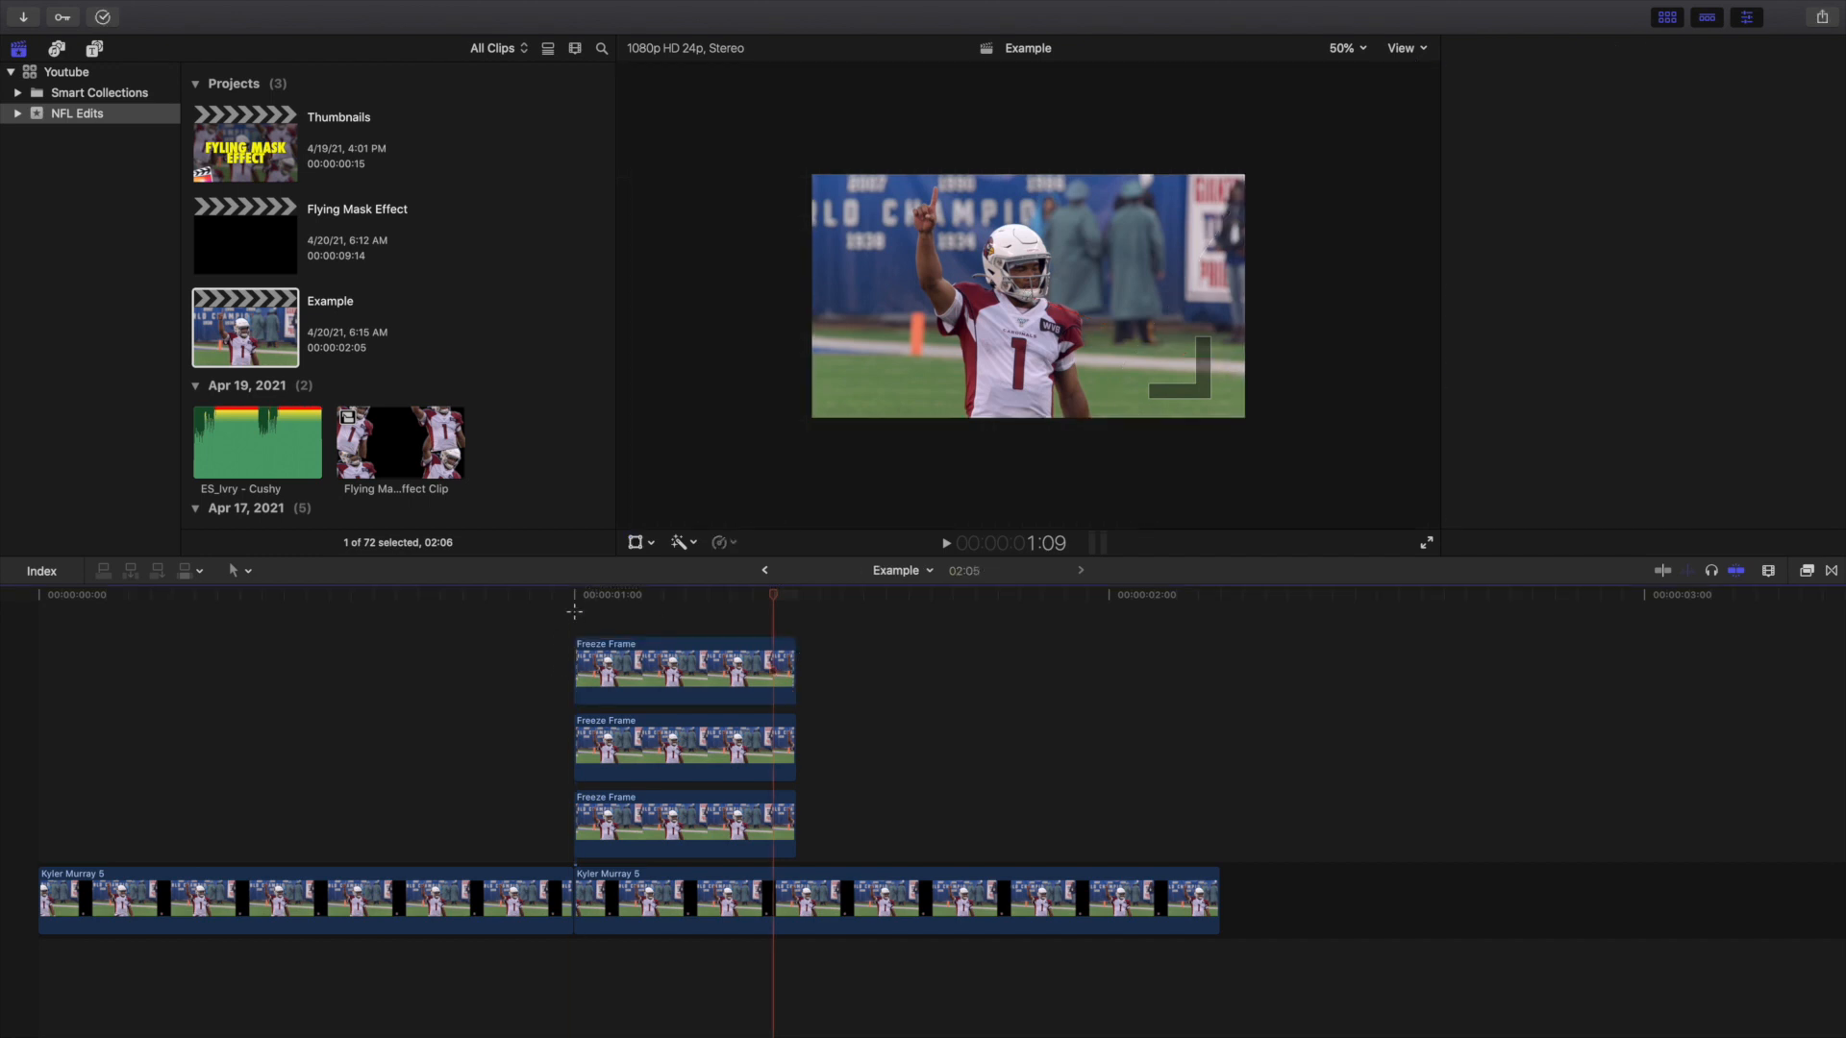
pyautogui.press('Left')
pyautogui.press('Right')
pyautogui.press('Right')
pyautogui.press('Right')
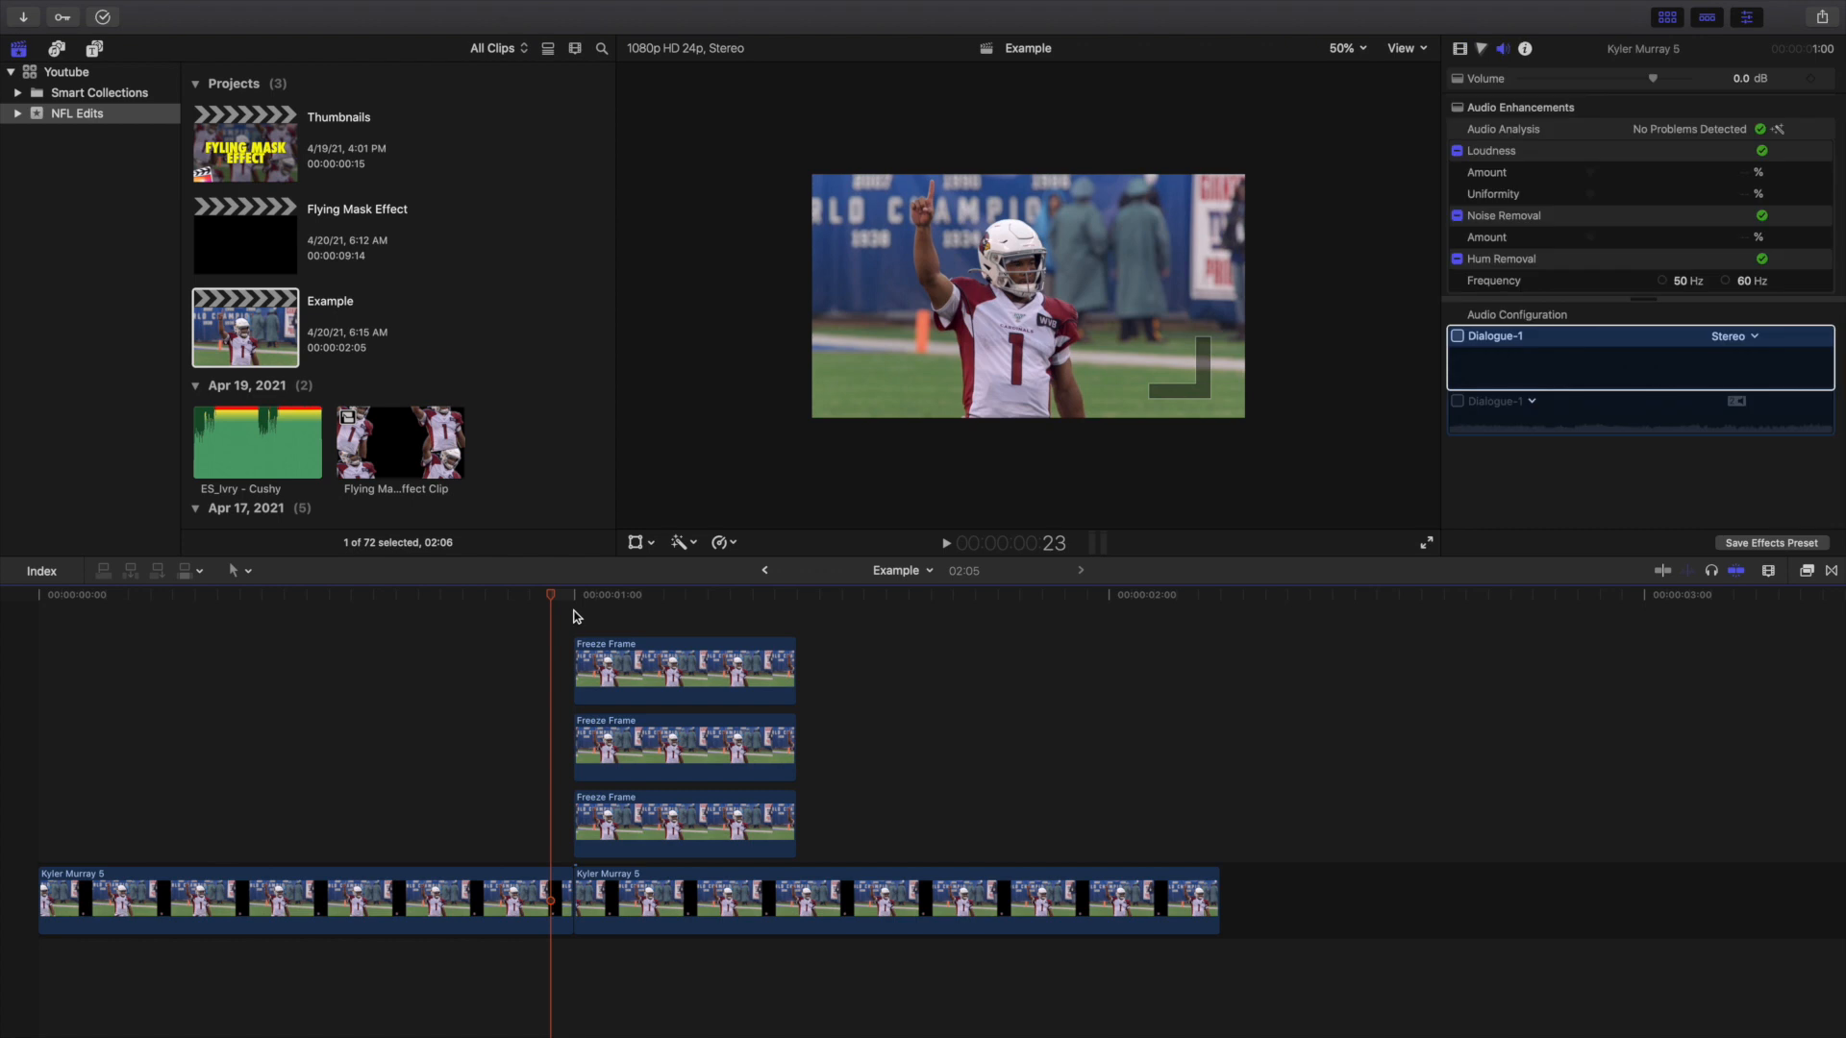
pyautogui.press('Right')
pyautogui.press('Right')
pyautogui.press('Right')
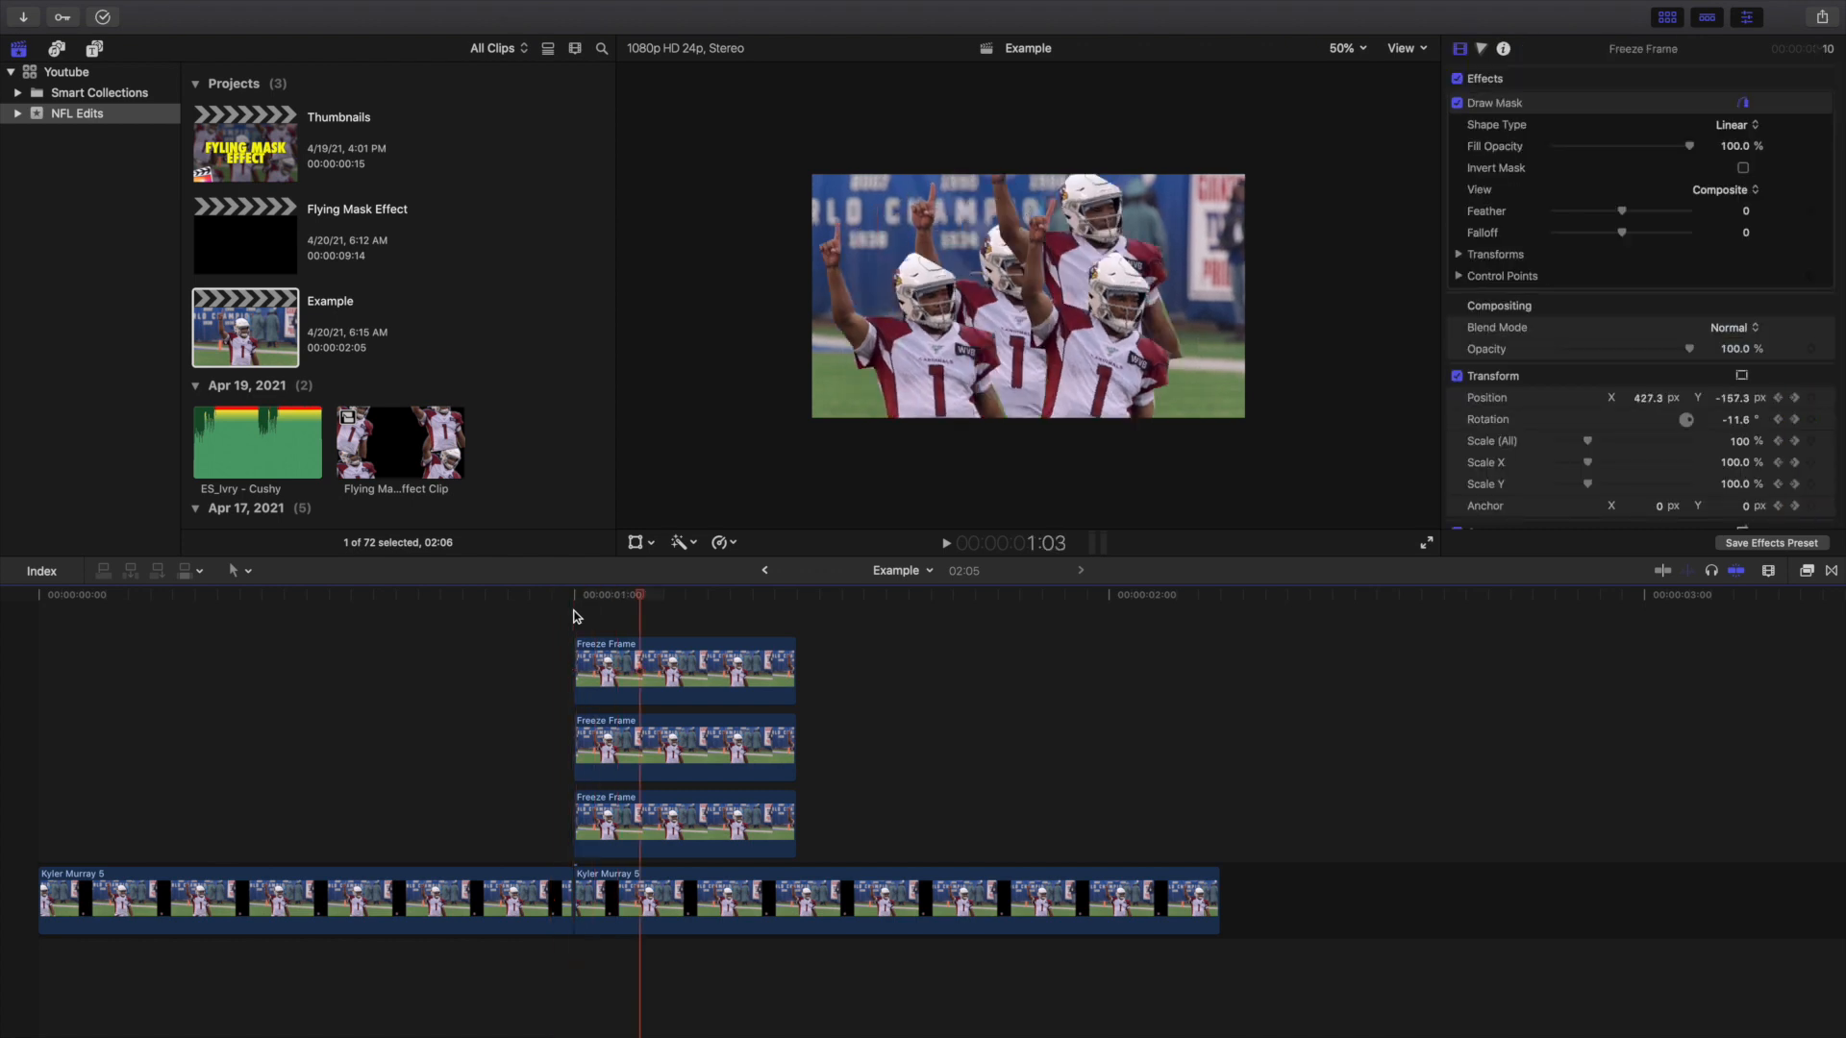
# Duplicate the third Freeze Frame copy at 1:00 and stack the new copy on top as a fourth layer.
pyautogui.click(577, 616)
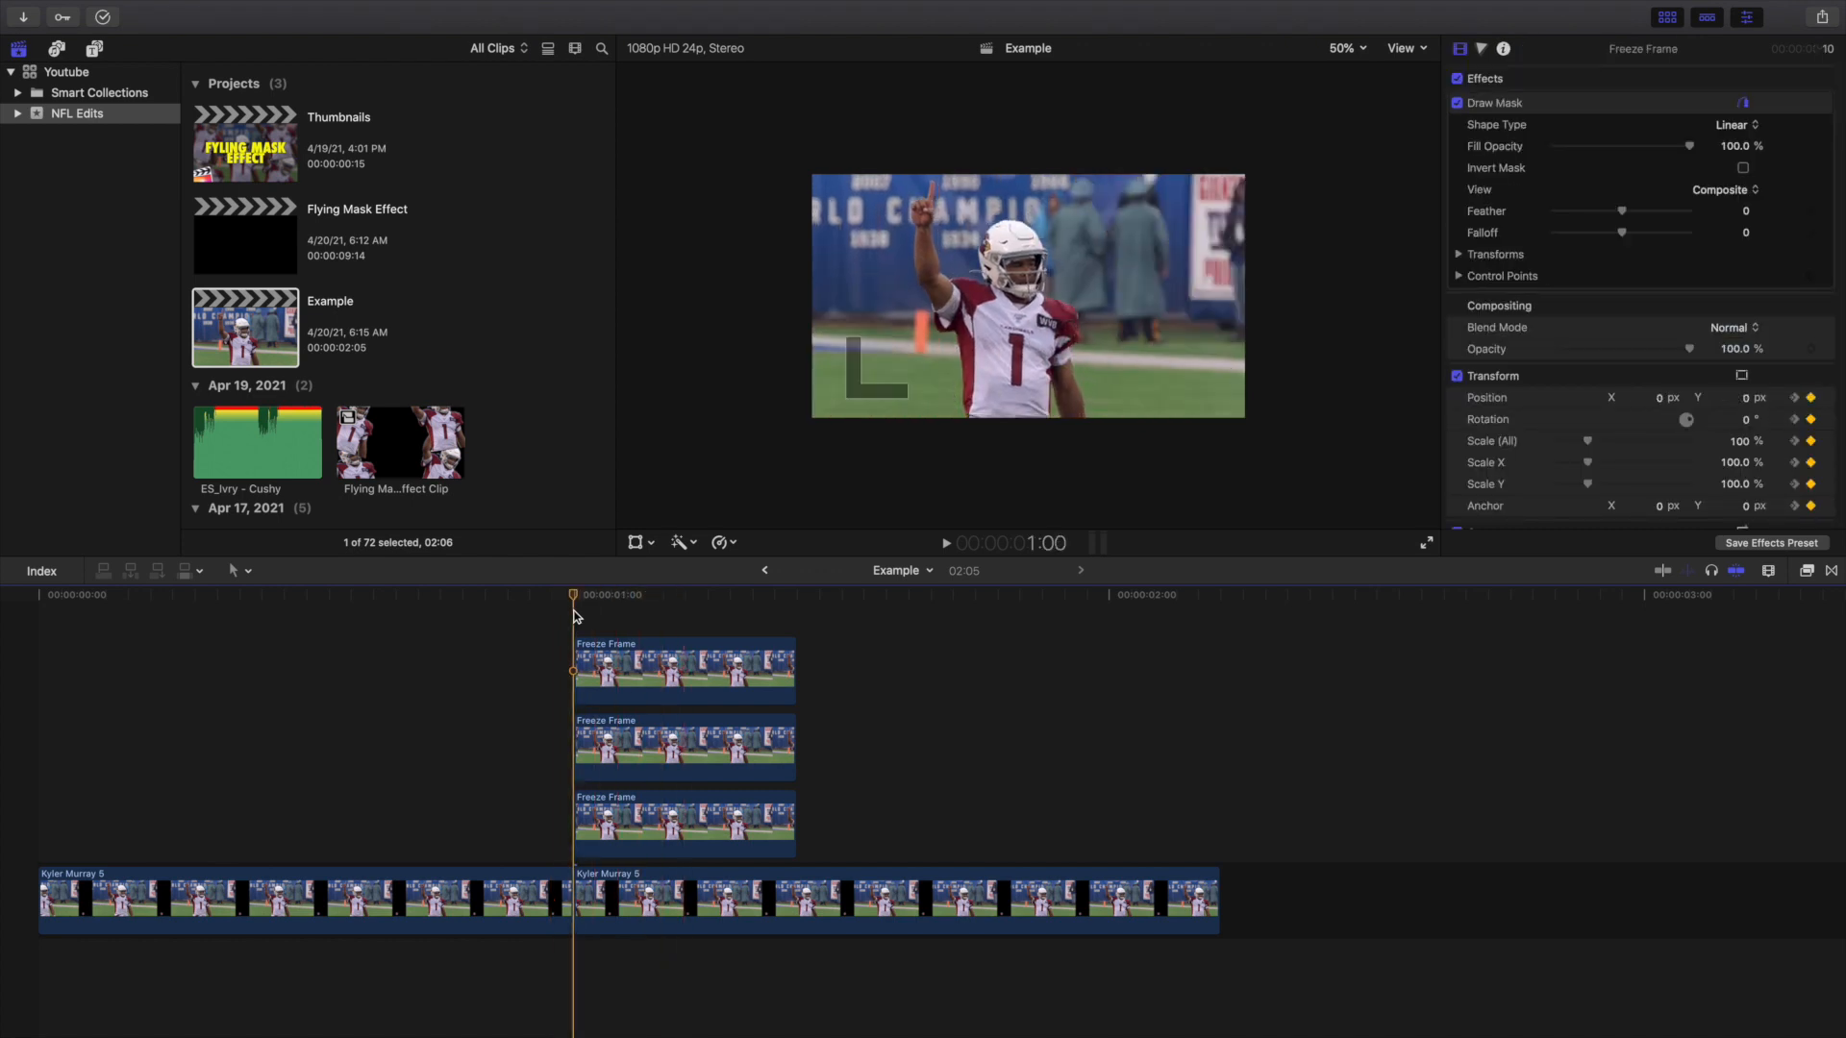
pyautogui.click(627, 662)
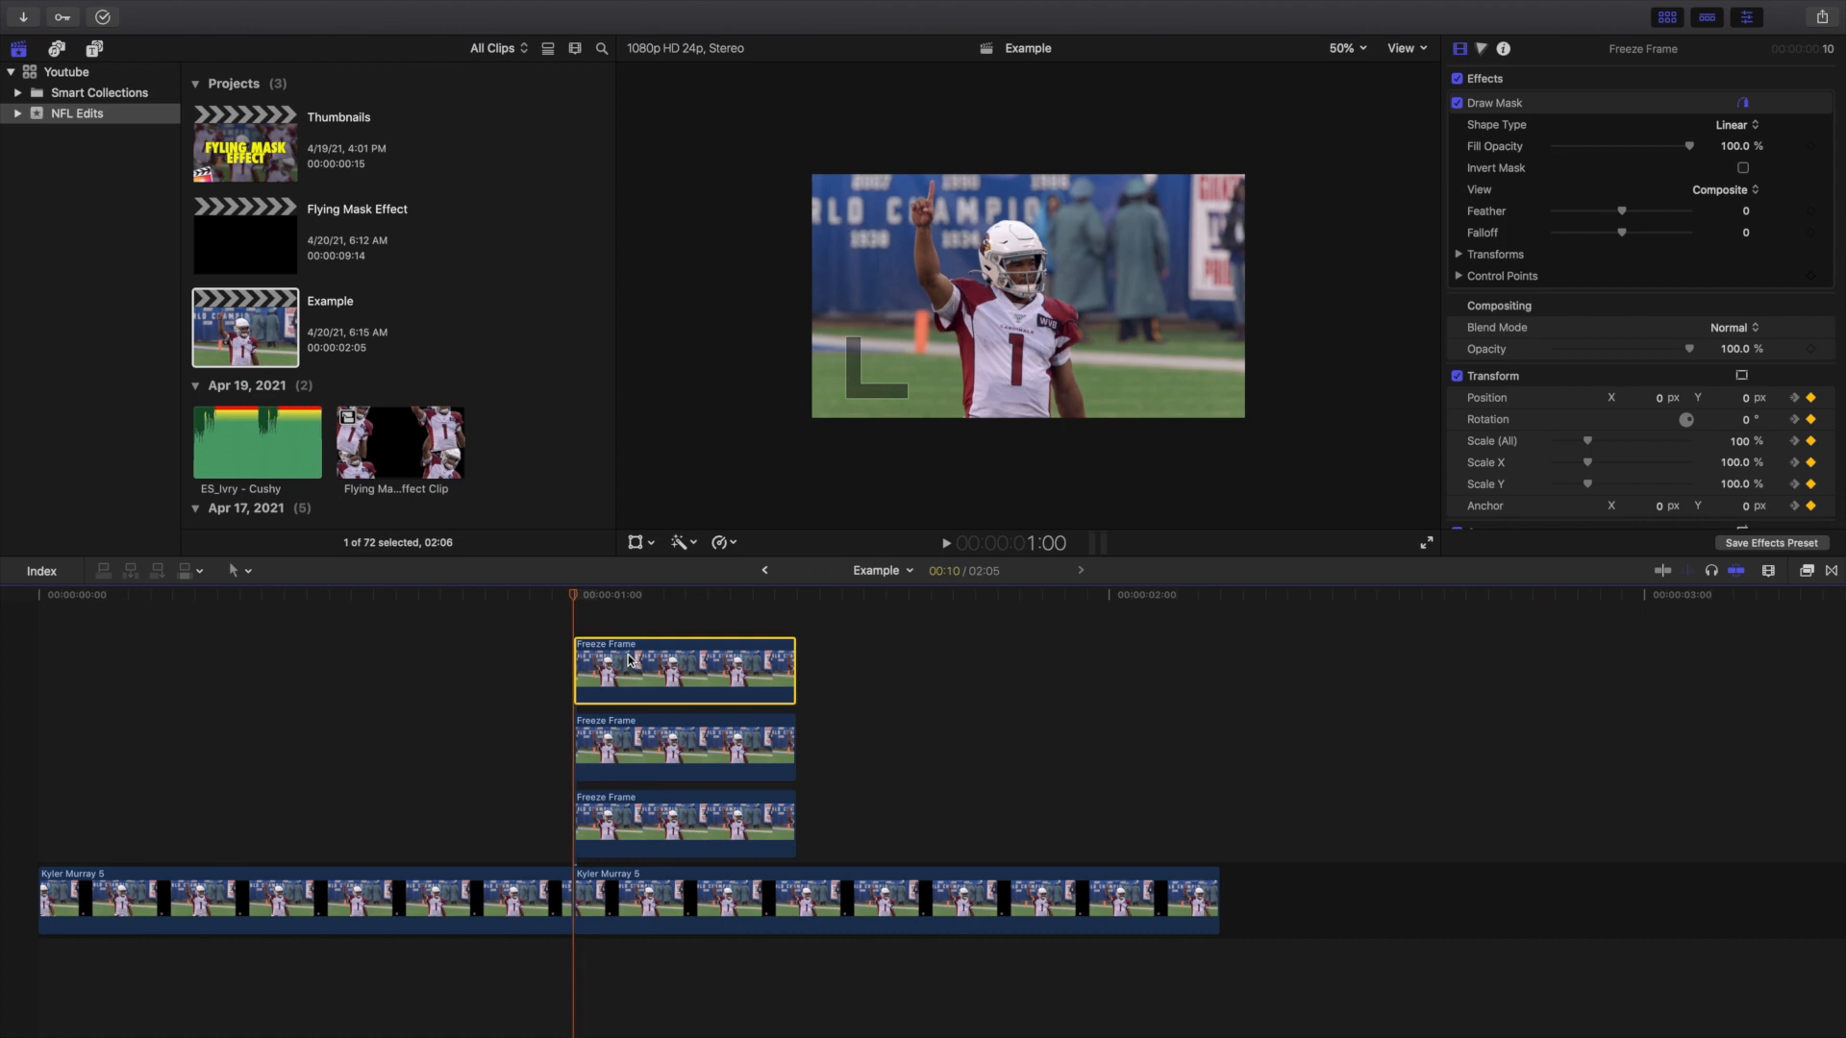
pyautogui.moveTo(627, 660)
pyautogui.mouseDown()
pyautogui.moveTo(638, 634)
pyautogui.moveTo(655, 643)
pyautogui.mouseUp()
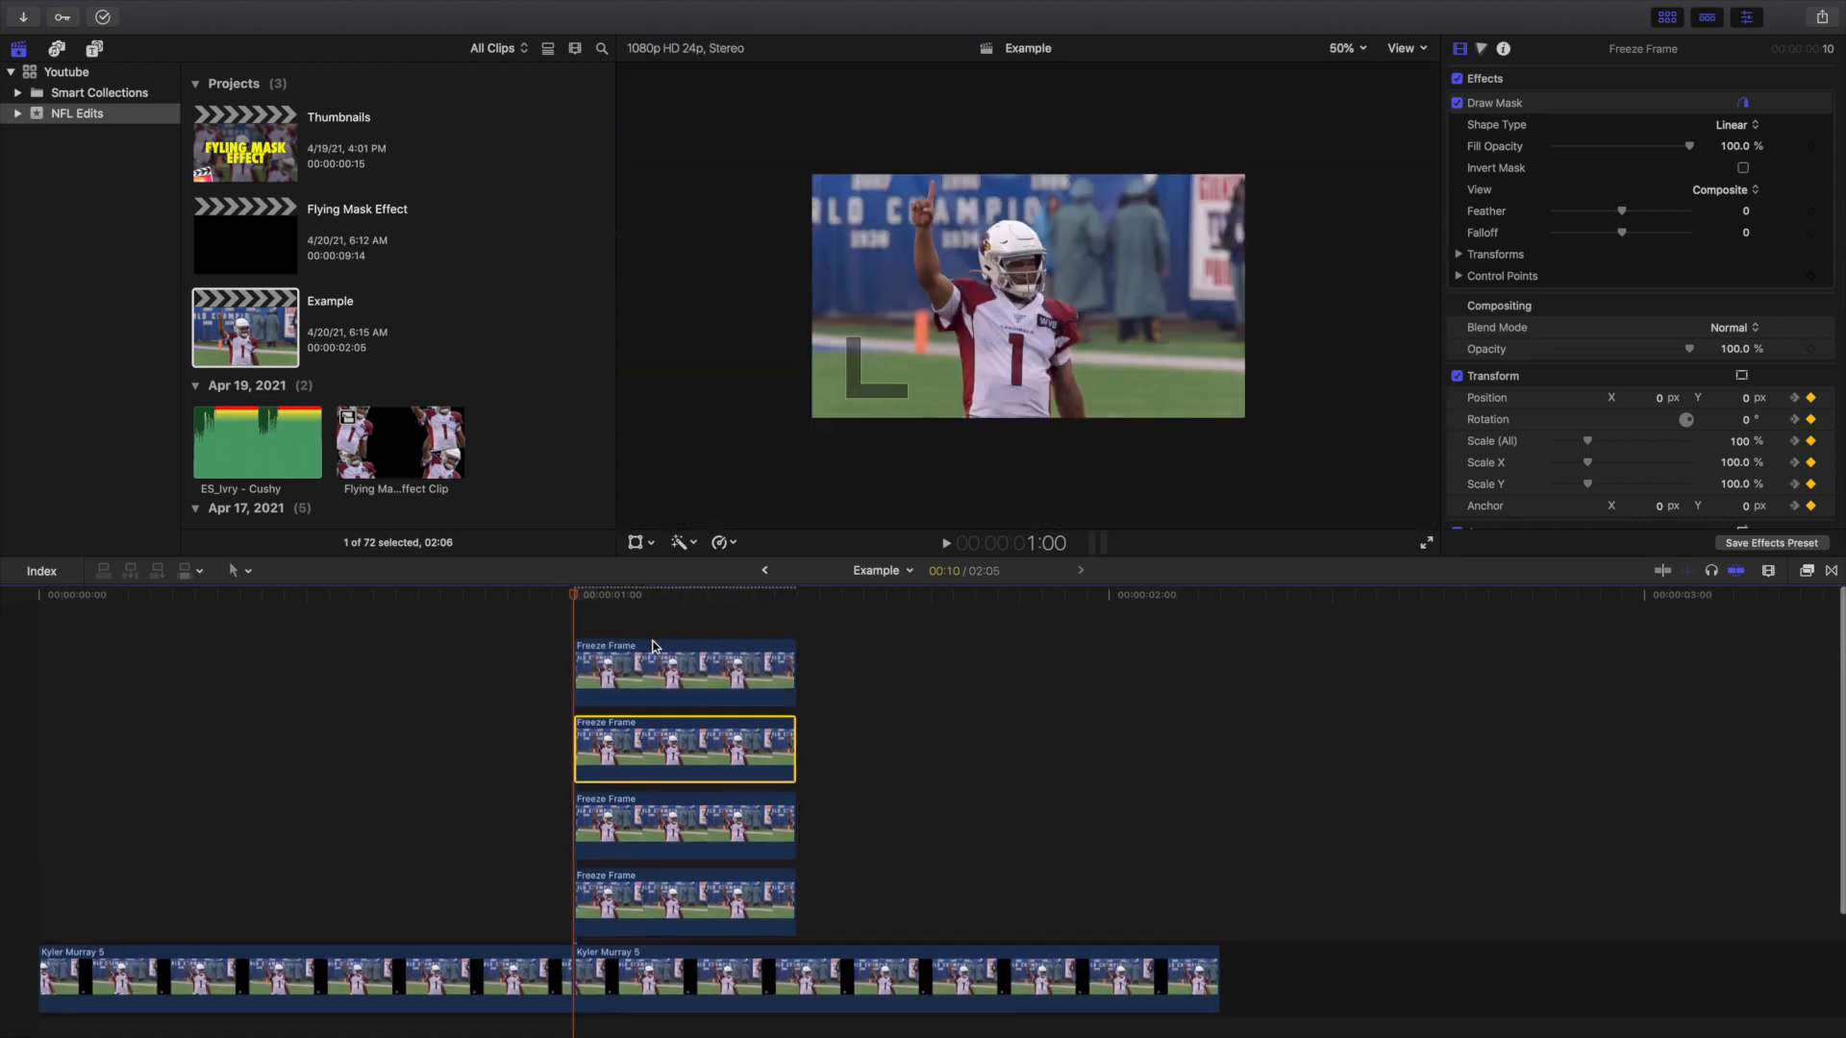
# Clear the fourth Freeze Frame copy's inherited transform and set a fresh transform keyframe at 1:00.
pyautogui.click(634, 543)
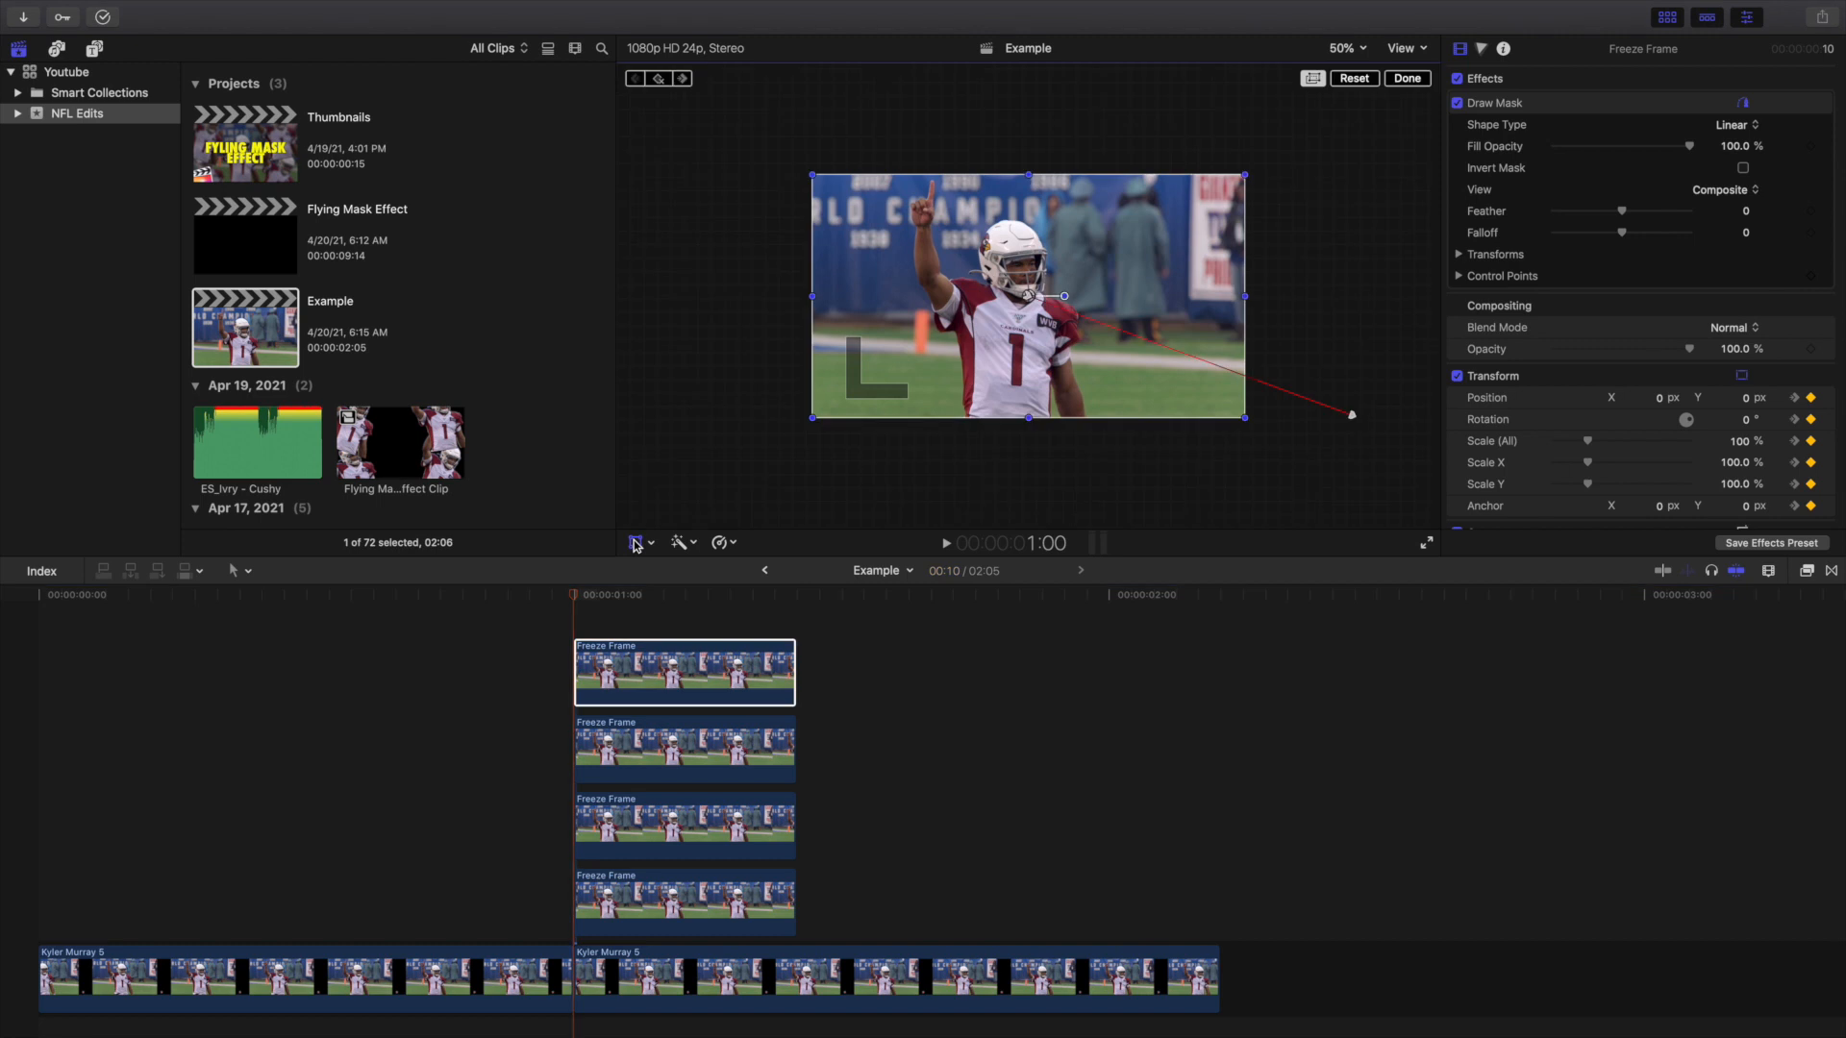
pyautogui.click(1365, 82)
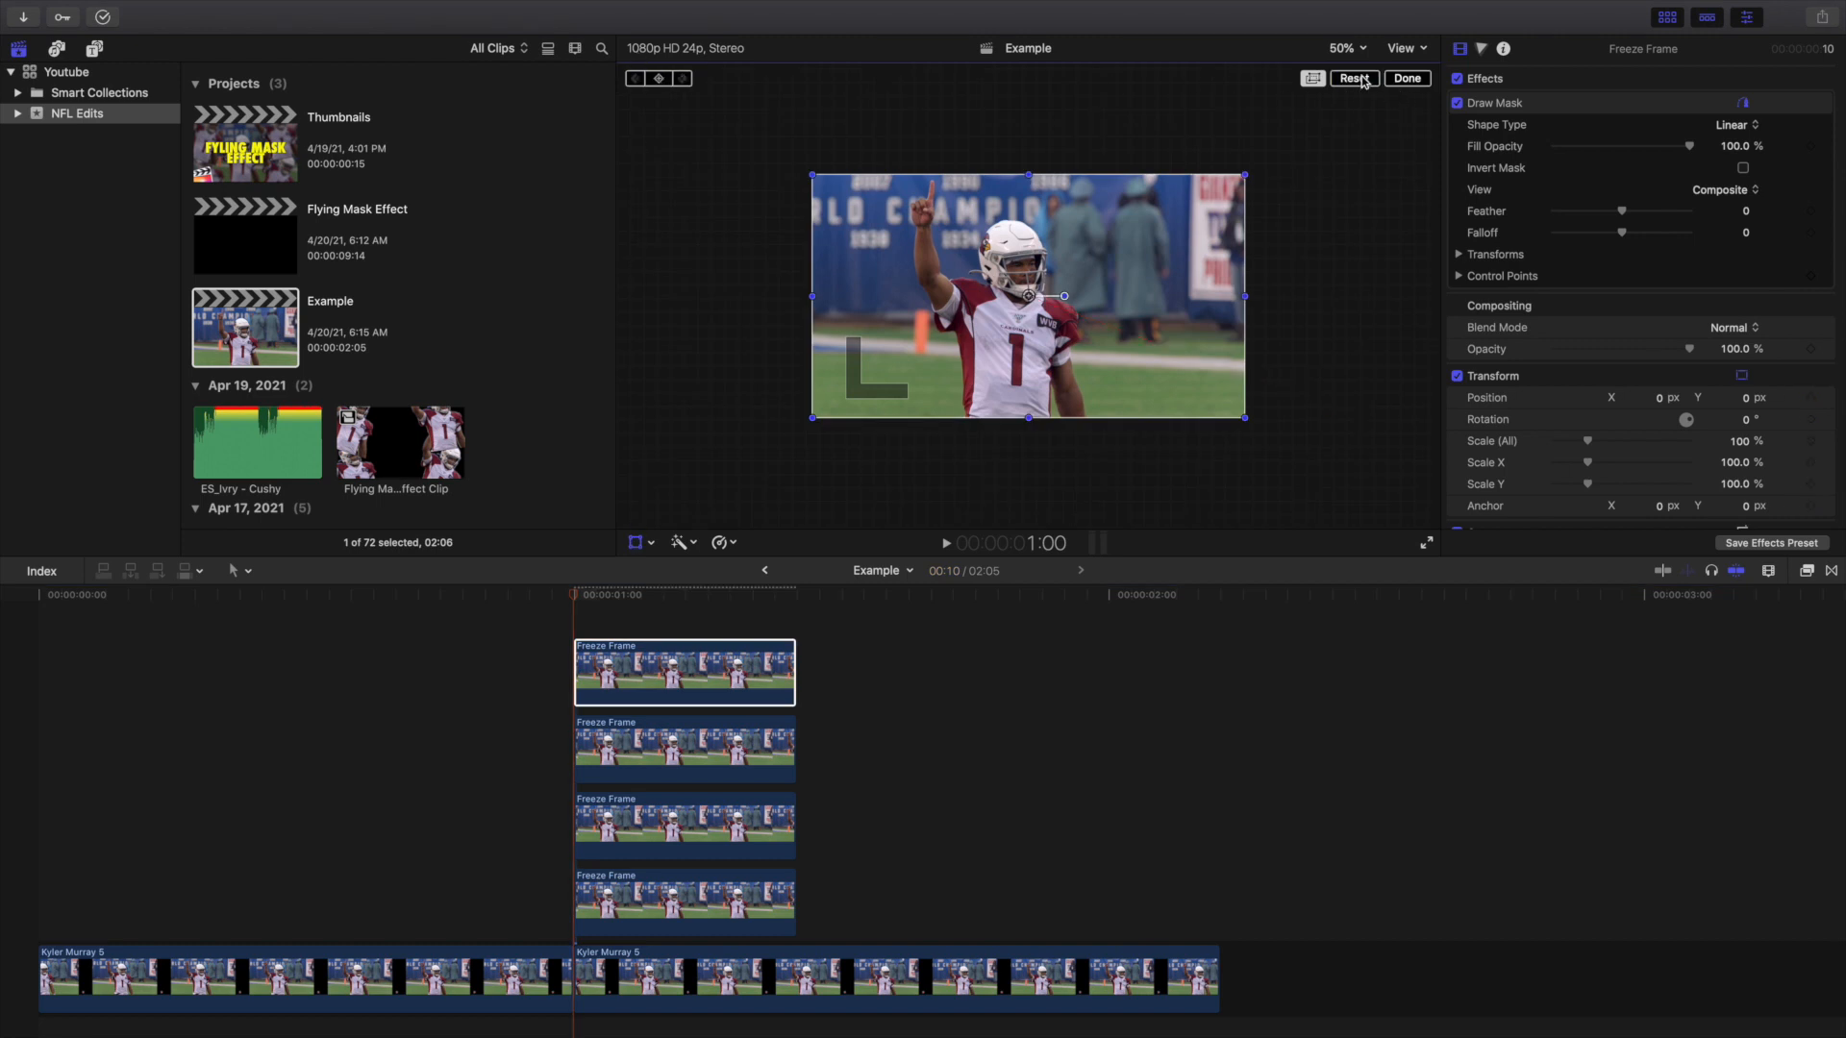
pyautogui.click(658, 80)
# At 1:09, move the fourth copy past the frame's upper-left edge to about X -1101.5, Y 684.5 px, rotated about -40.9°.
pyautogui.click(796, 611)
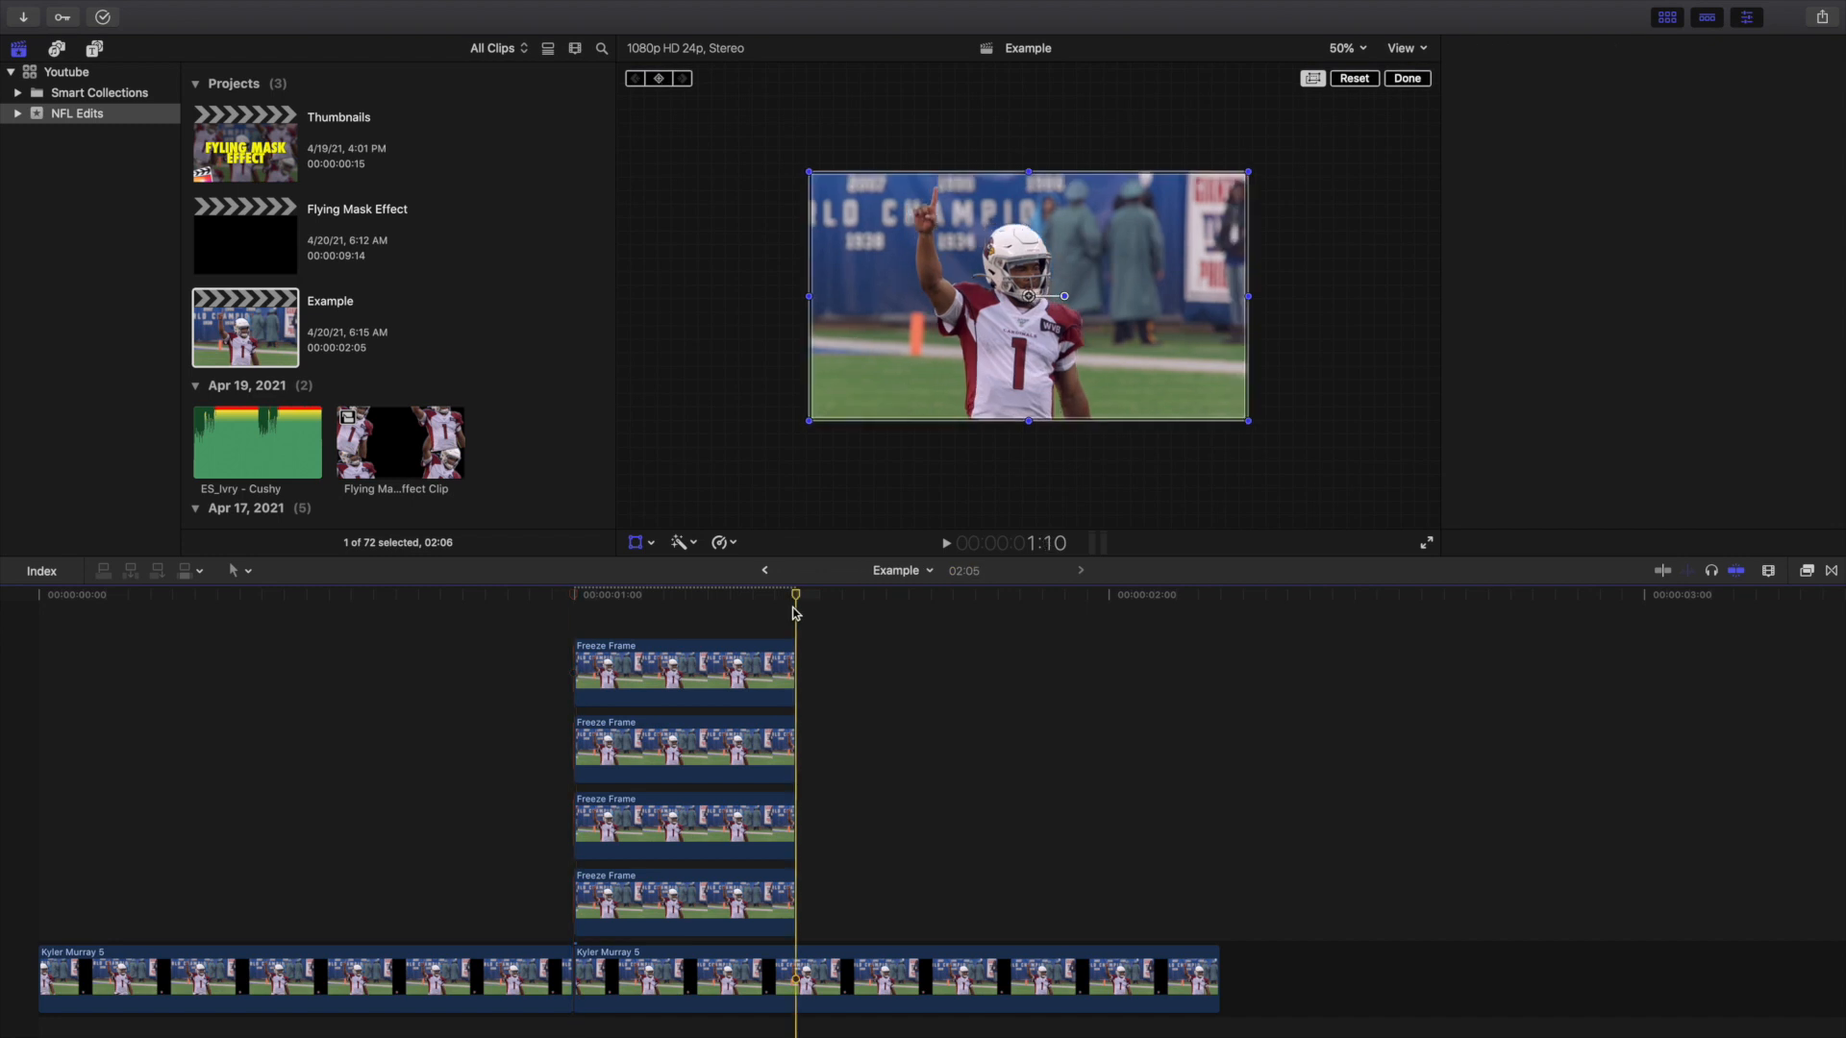
pyautogui.click(1054, 282)
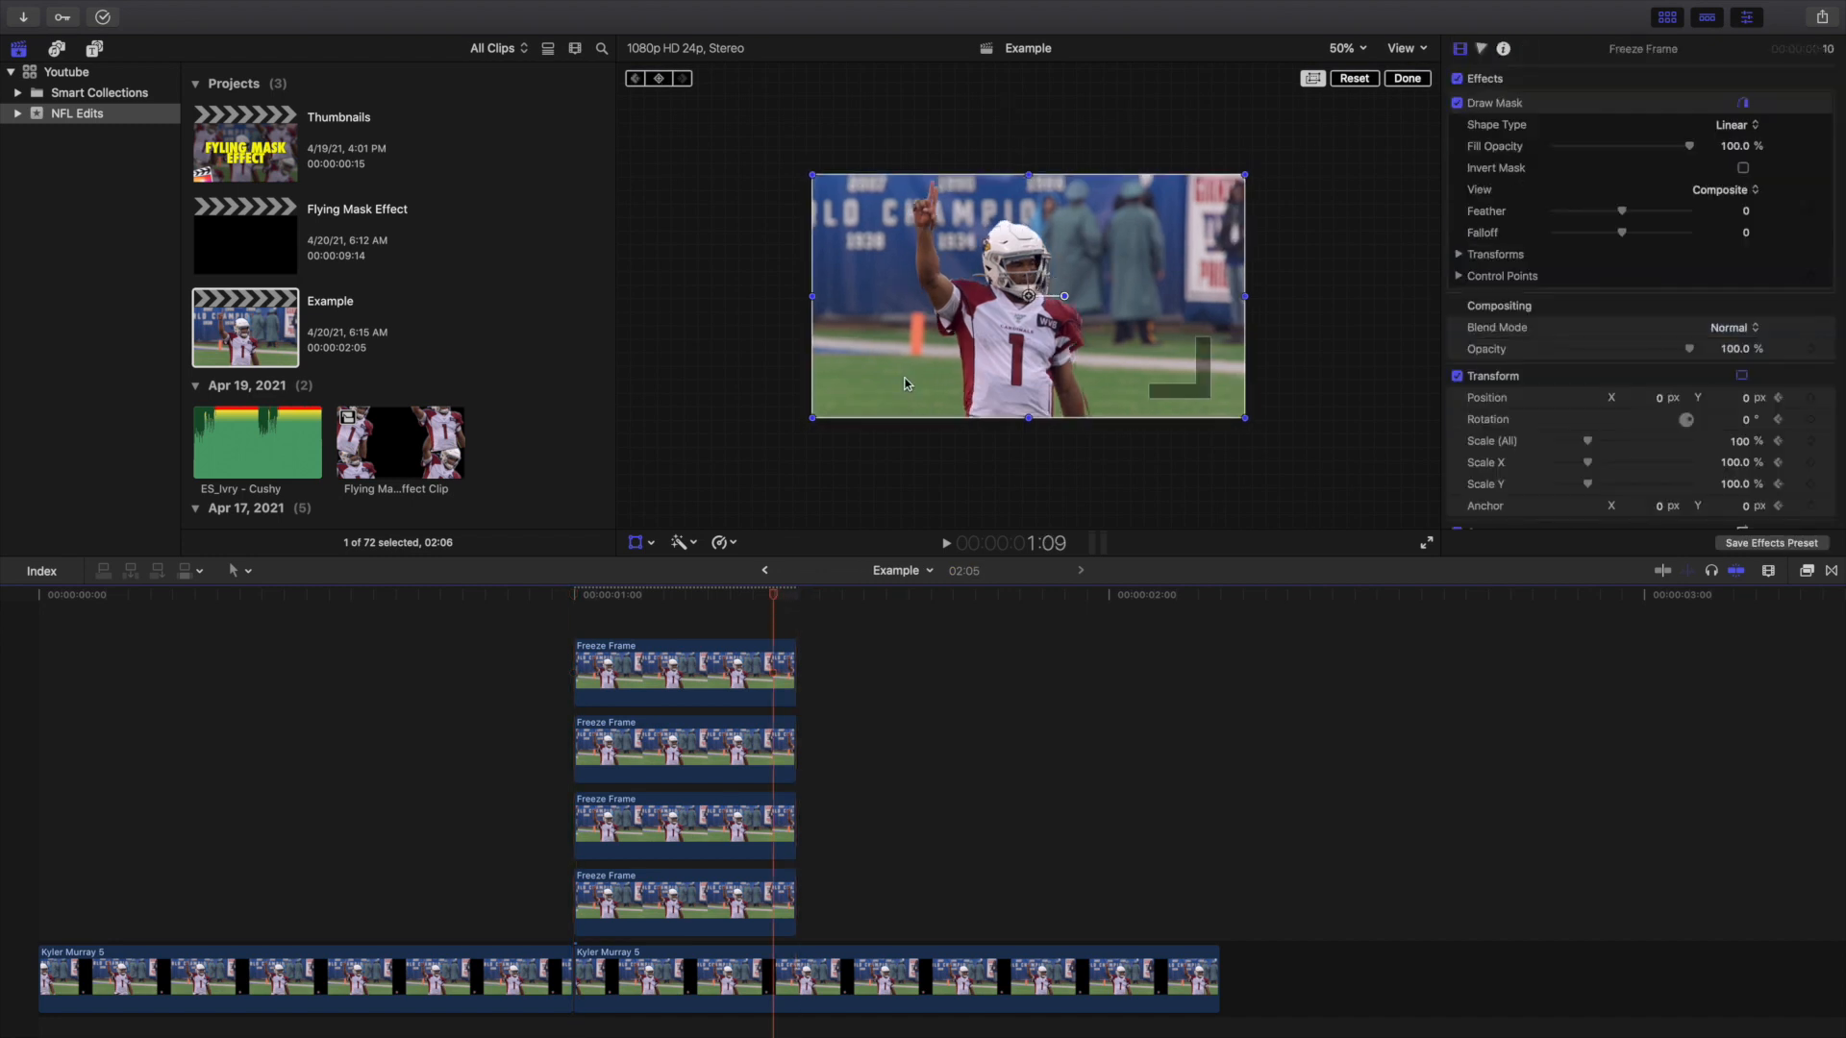
pyautogui.click(753, 662)
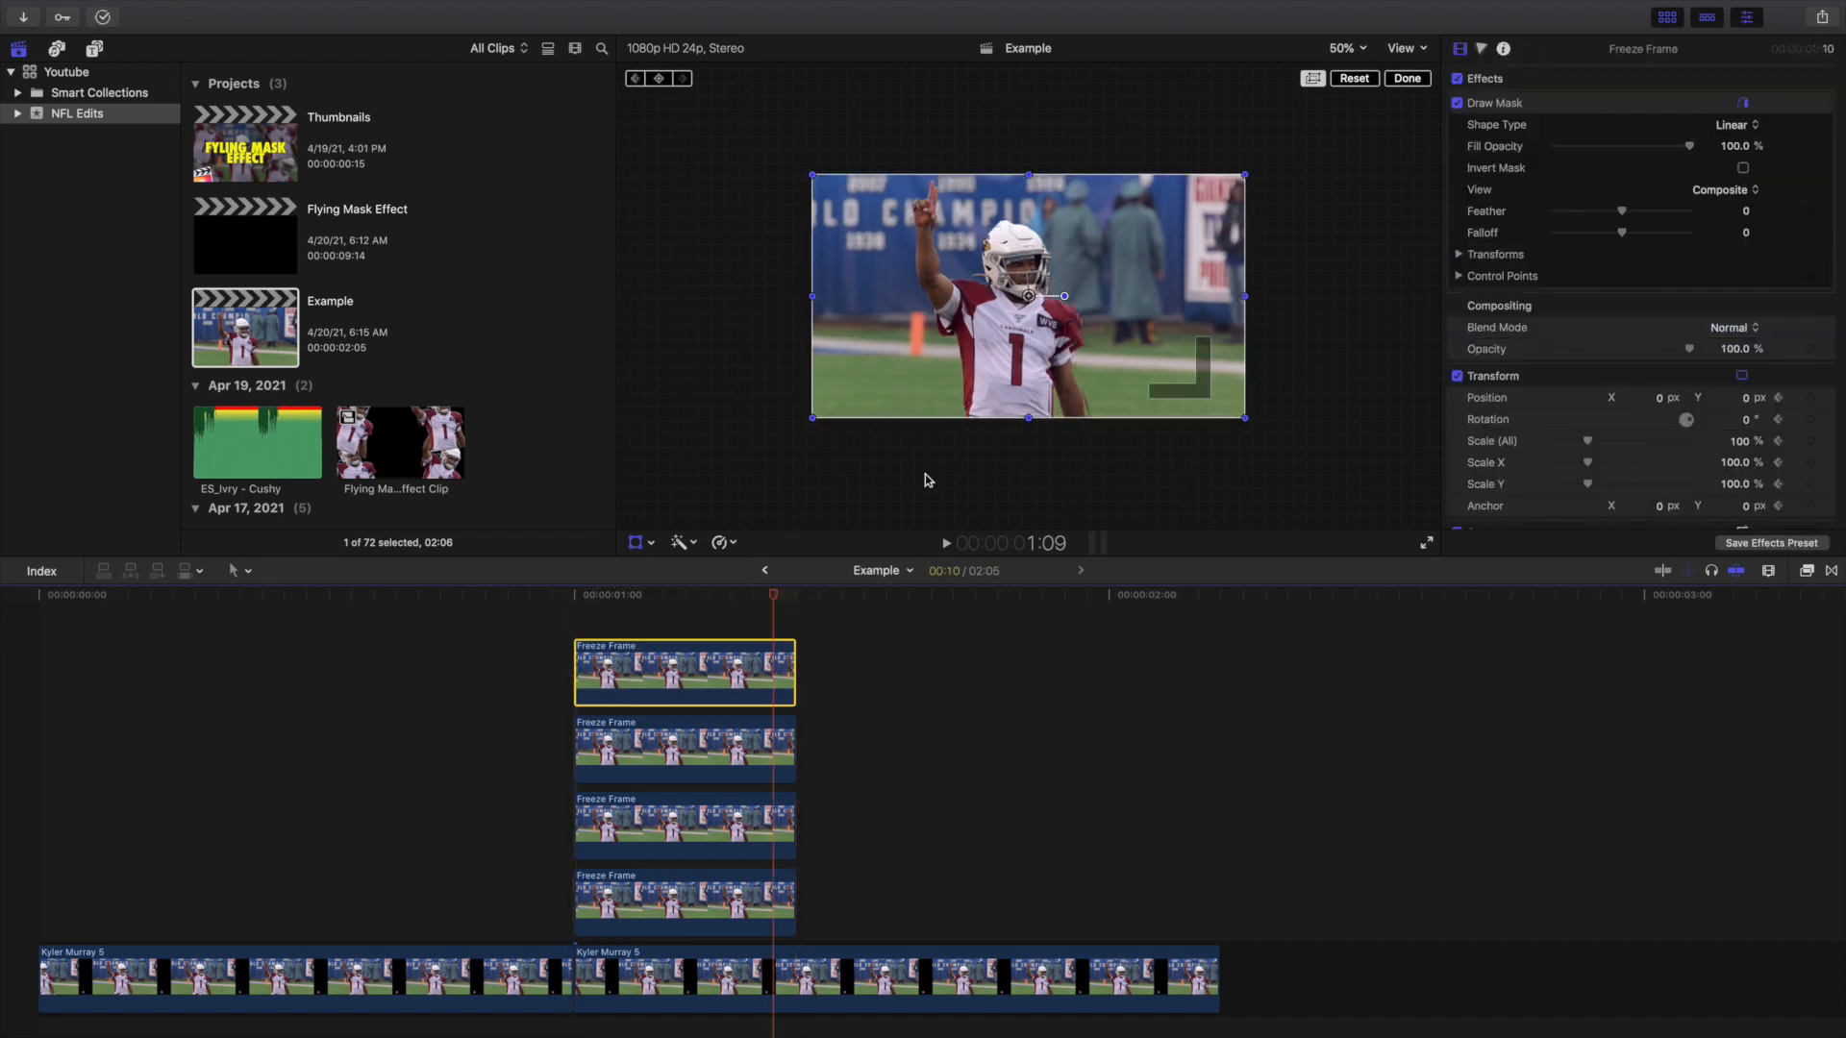
pyautogui.moveTo(1064, 297); pyautogui.dragTo(792, 182)
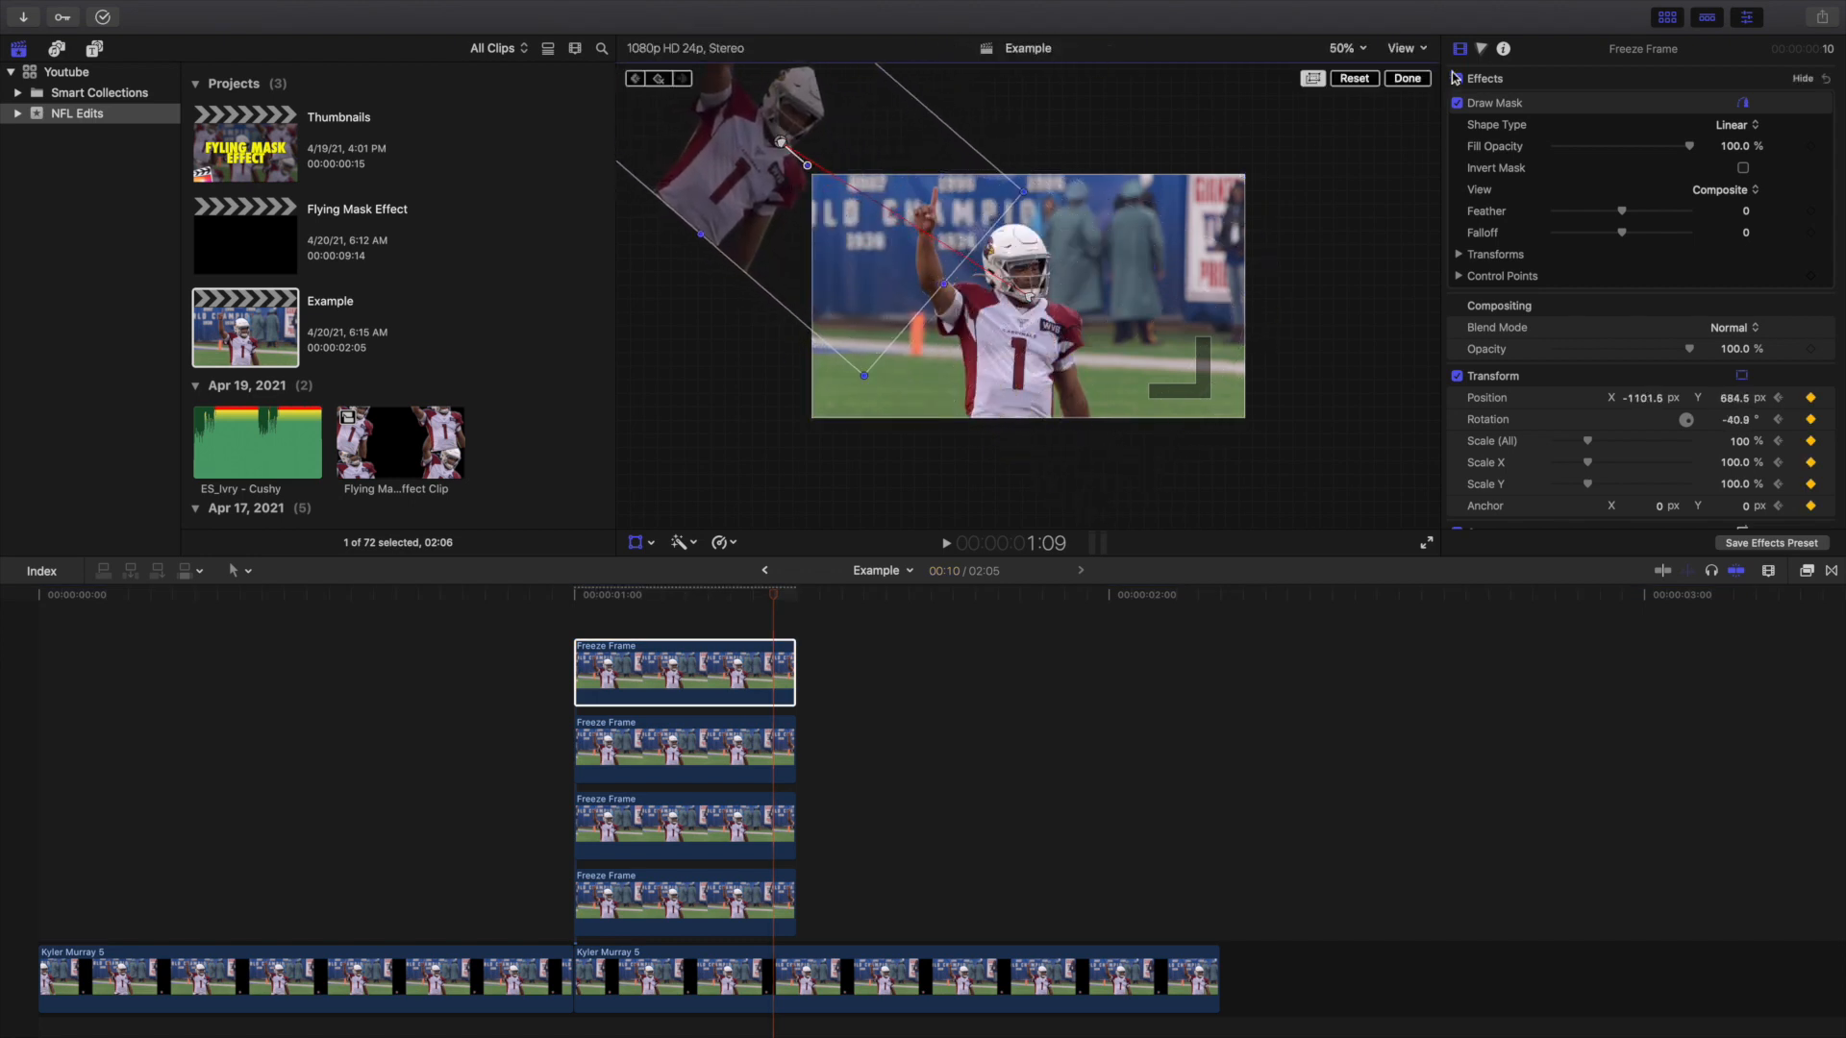
pyautogui.click(1409, 79)
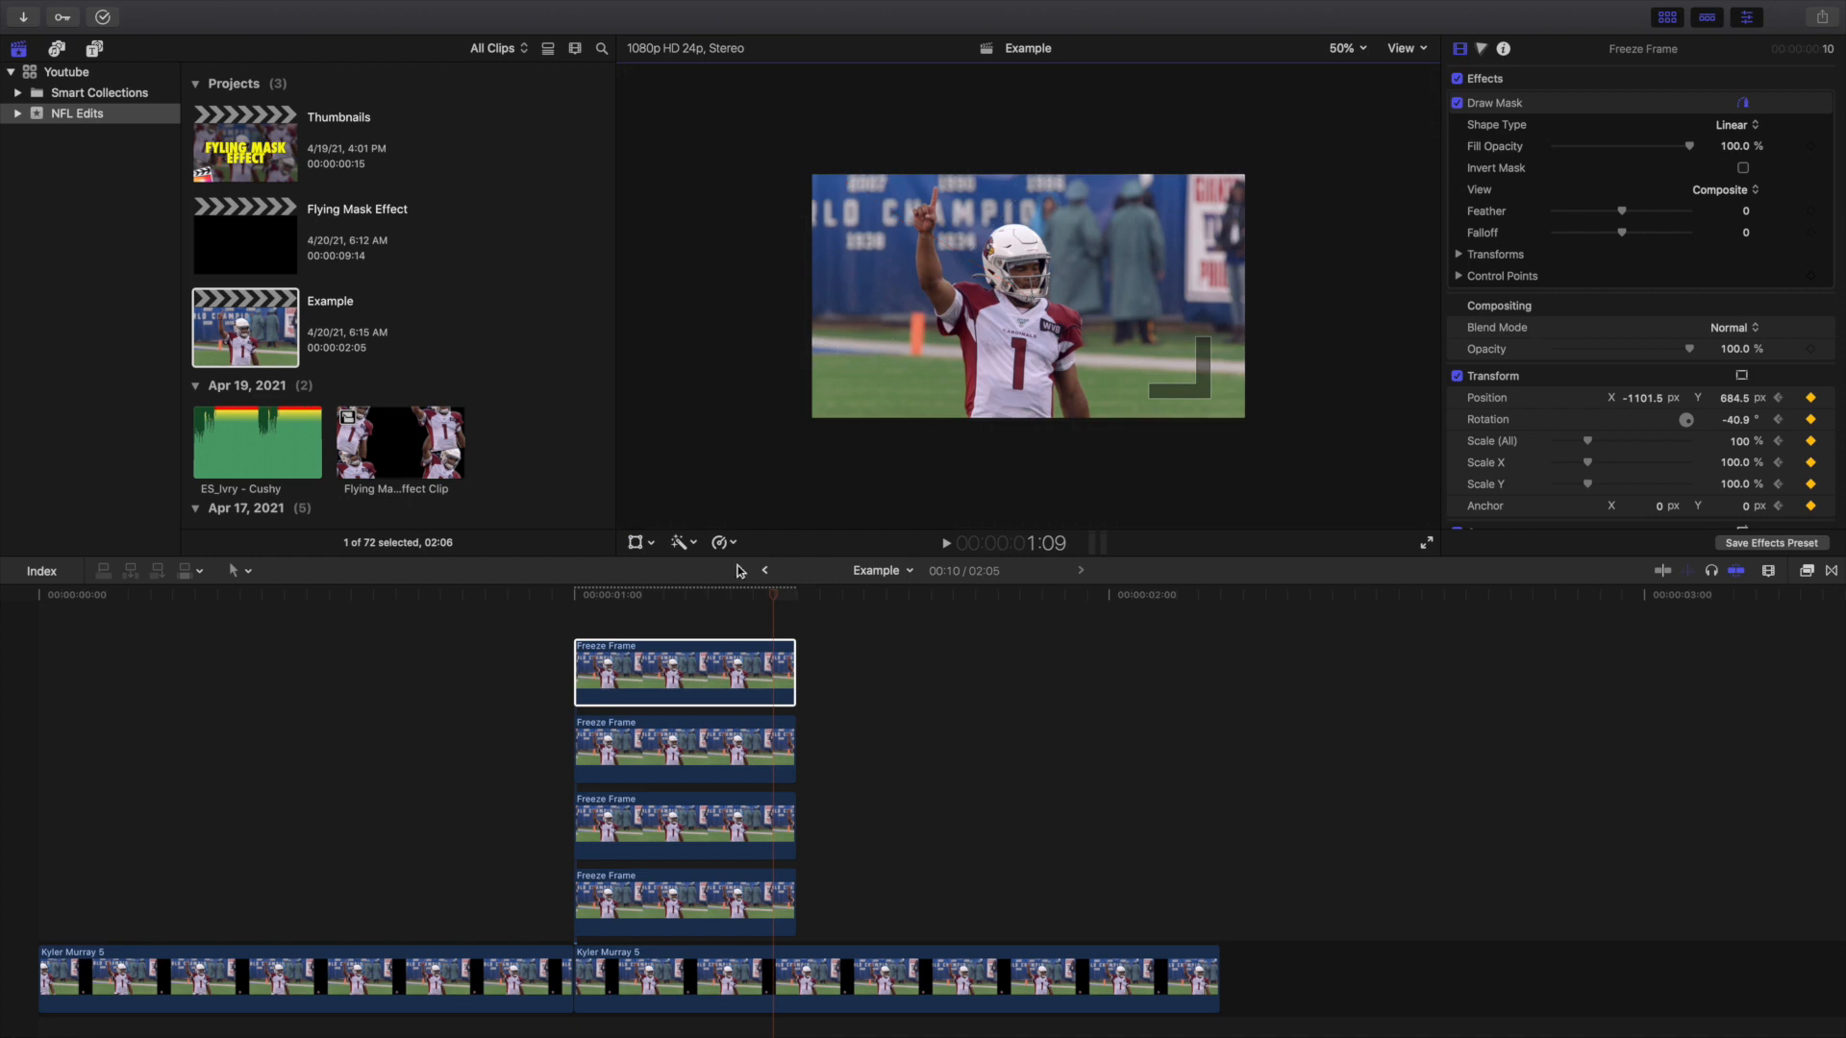
# Play back the freeze frame section and the whole Example project repeatedly to review all four flying masks.
pyautogui.click(582, 627)
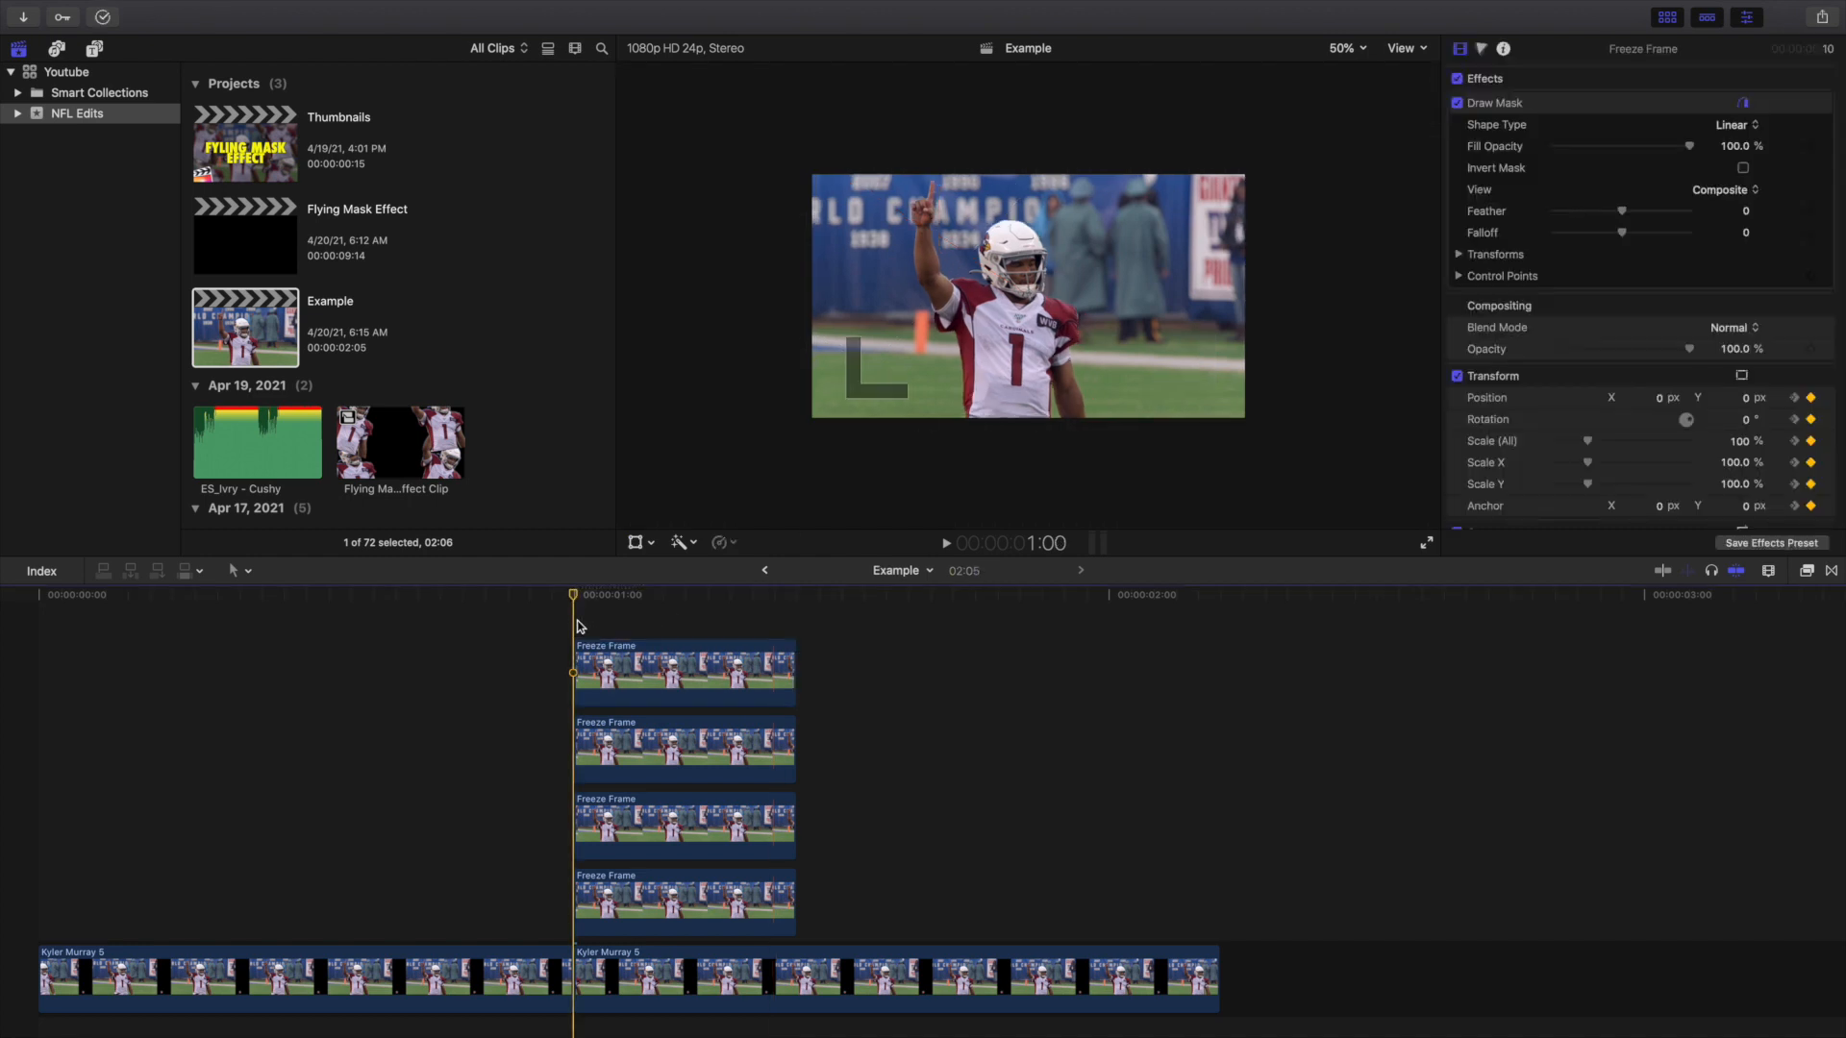
pyautogui.press('space')
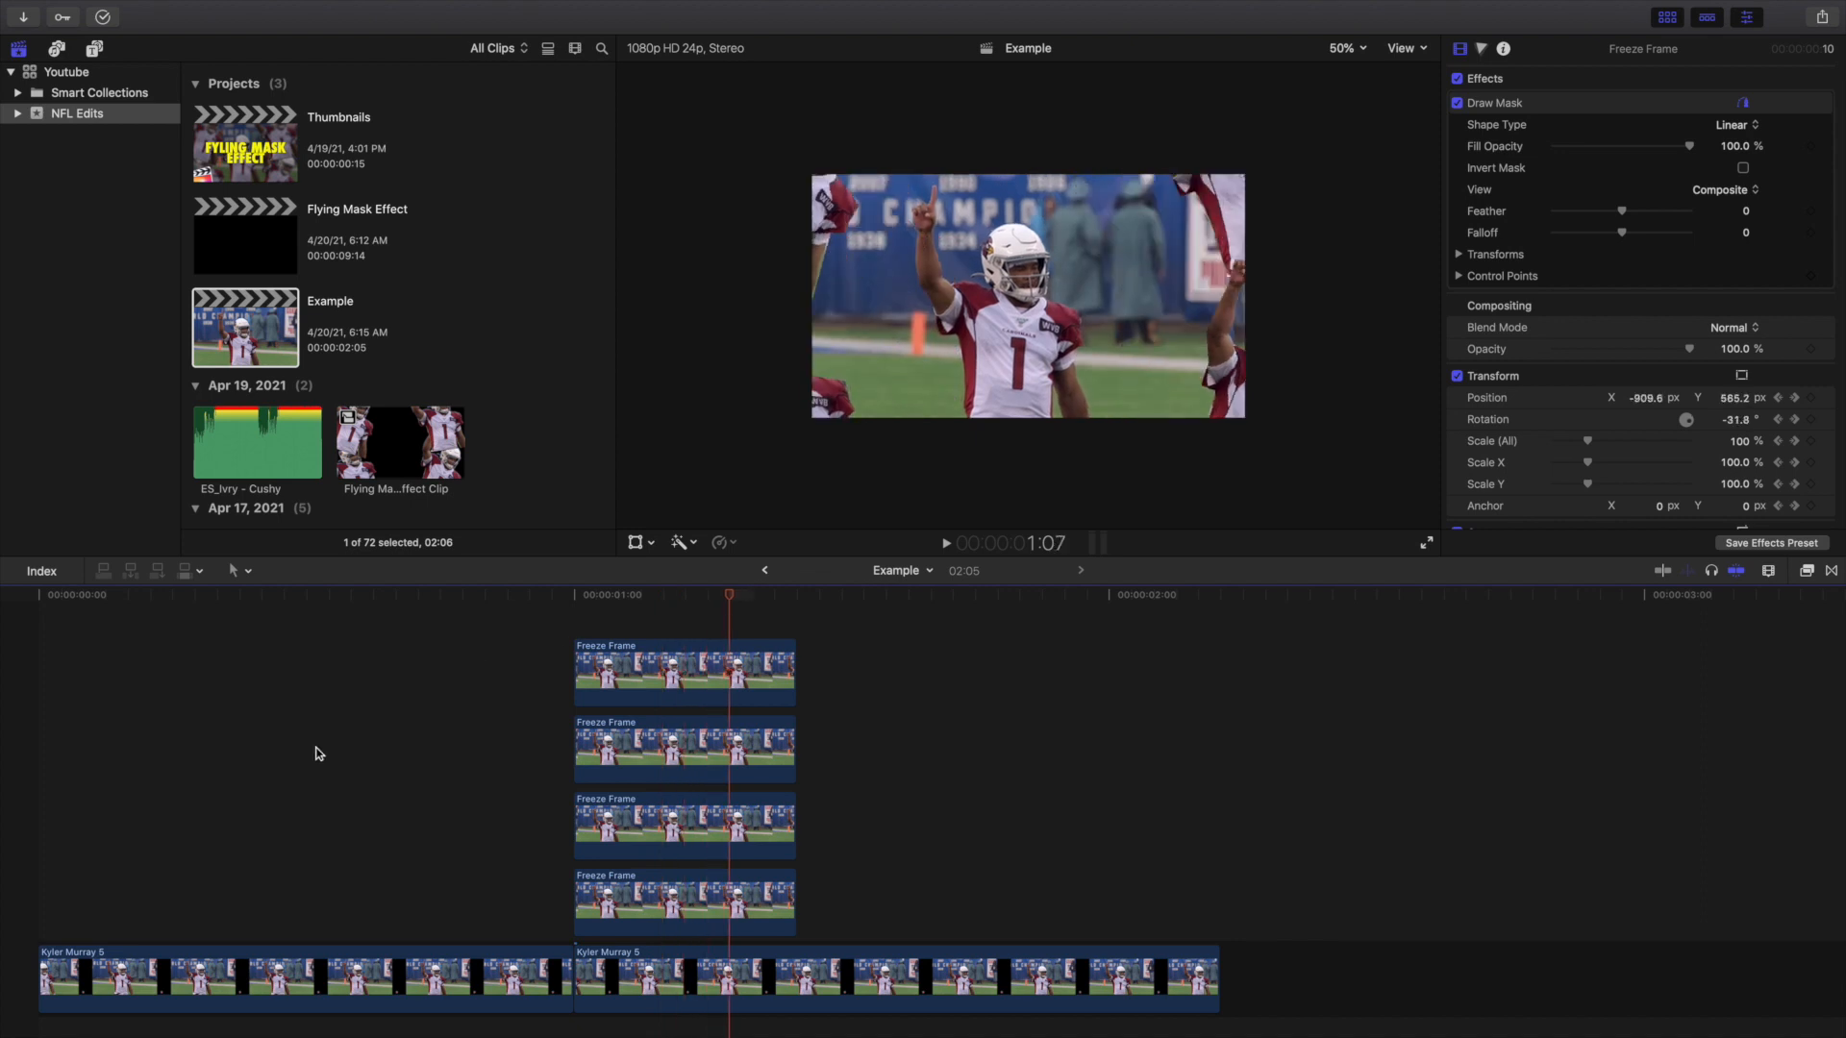
pyautogui.click(40, 742)
pyautogui.press('space')
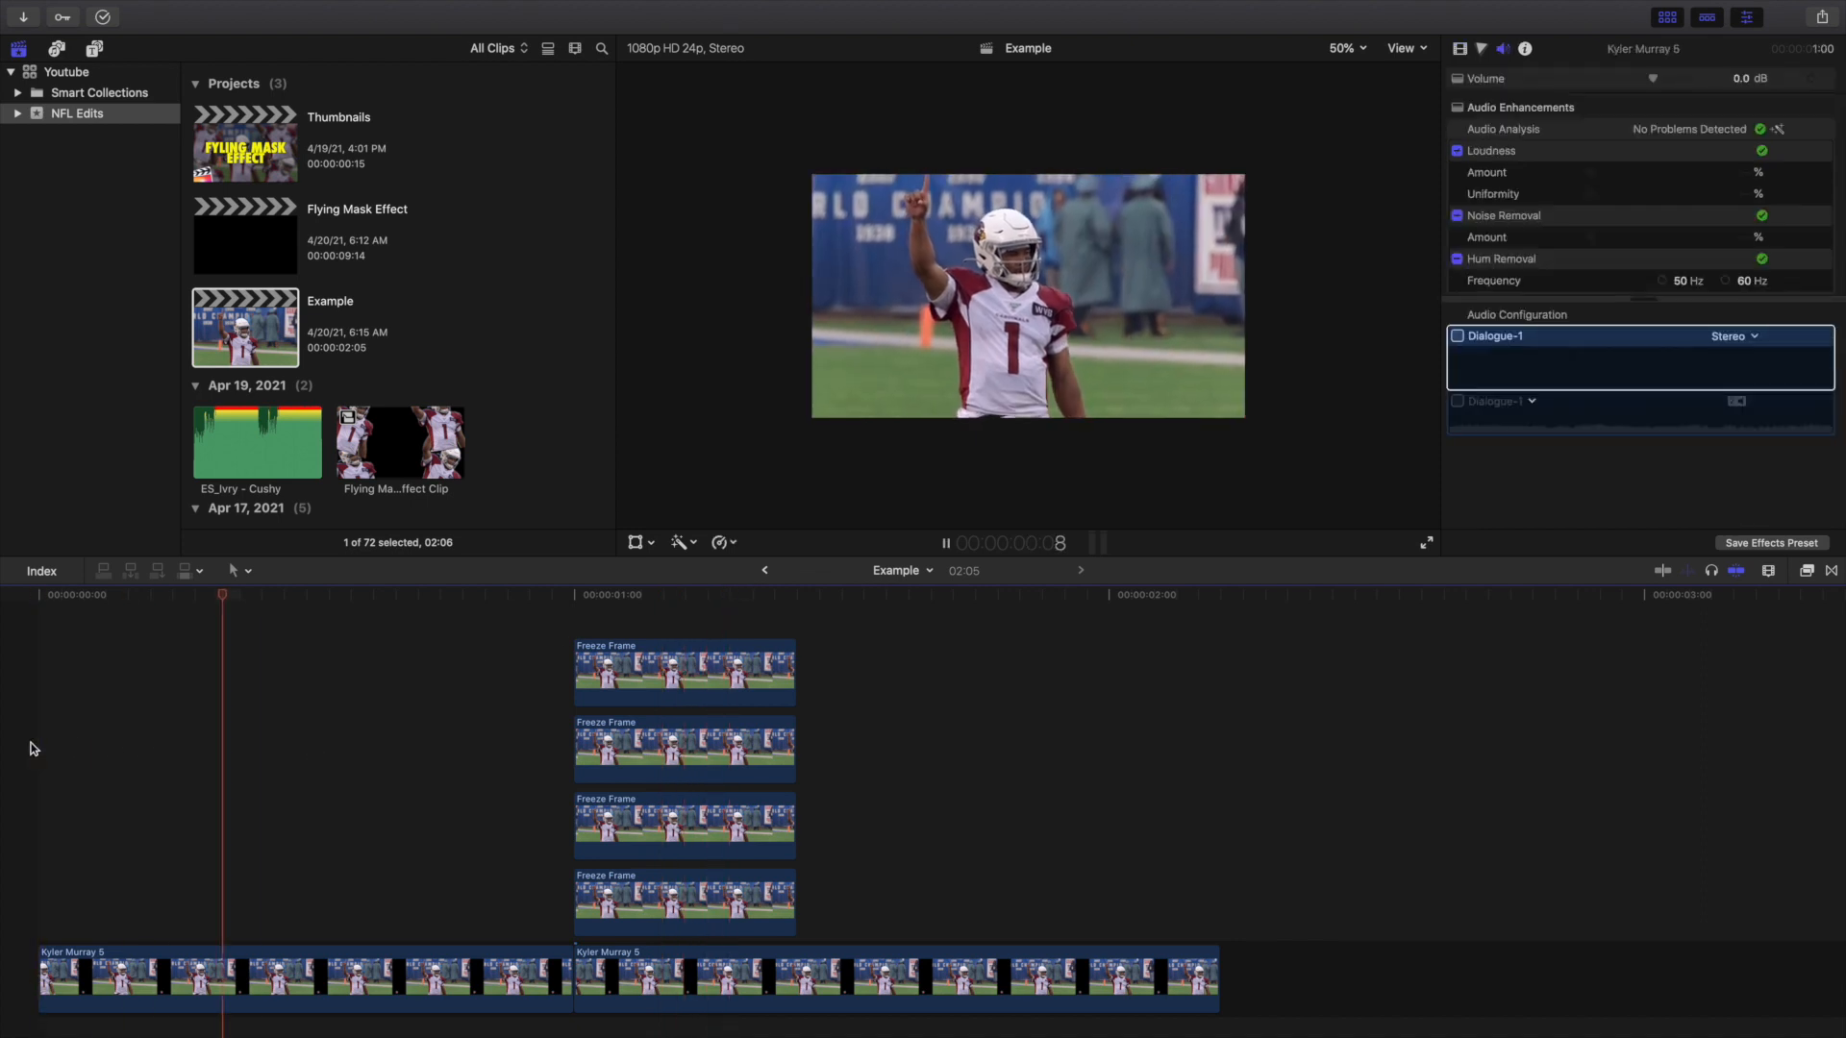
pyautogui.click(32, 747)
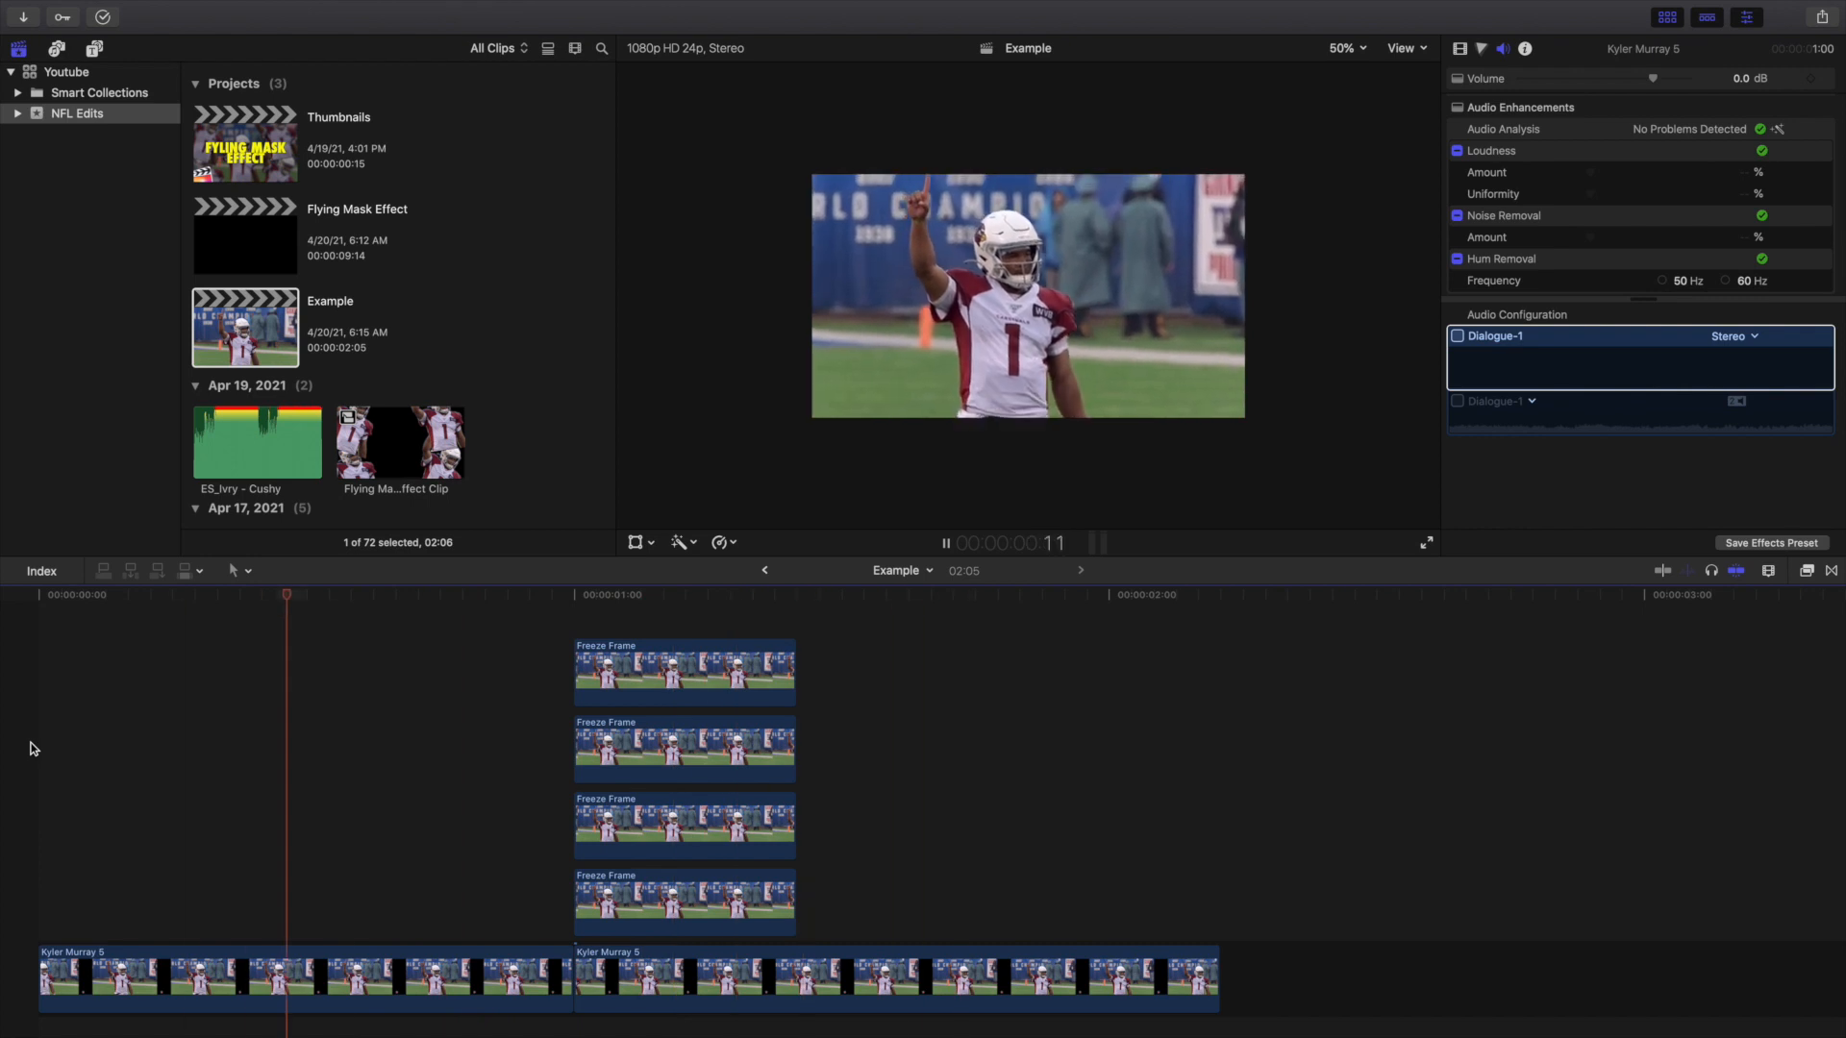
pyautogui.click(32, 748)
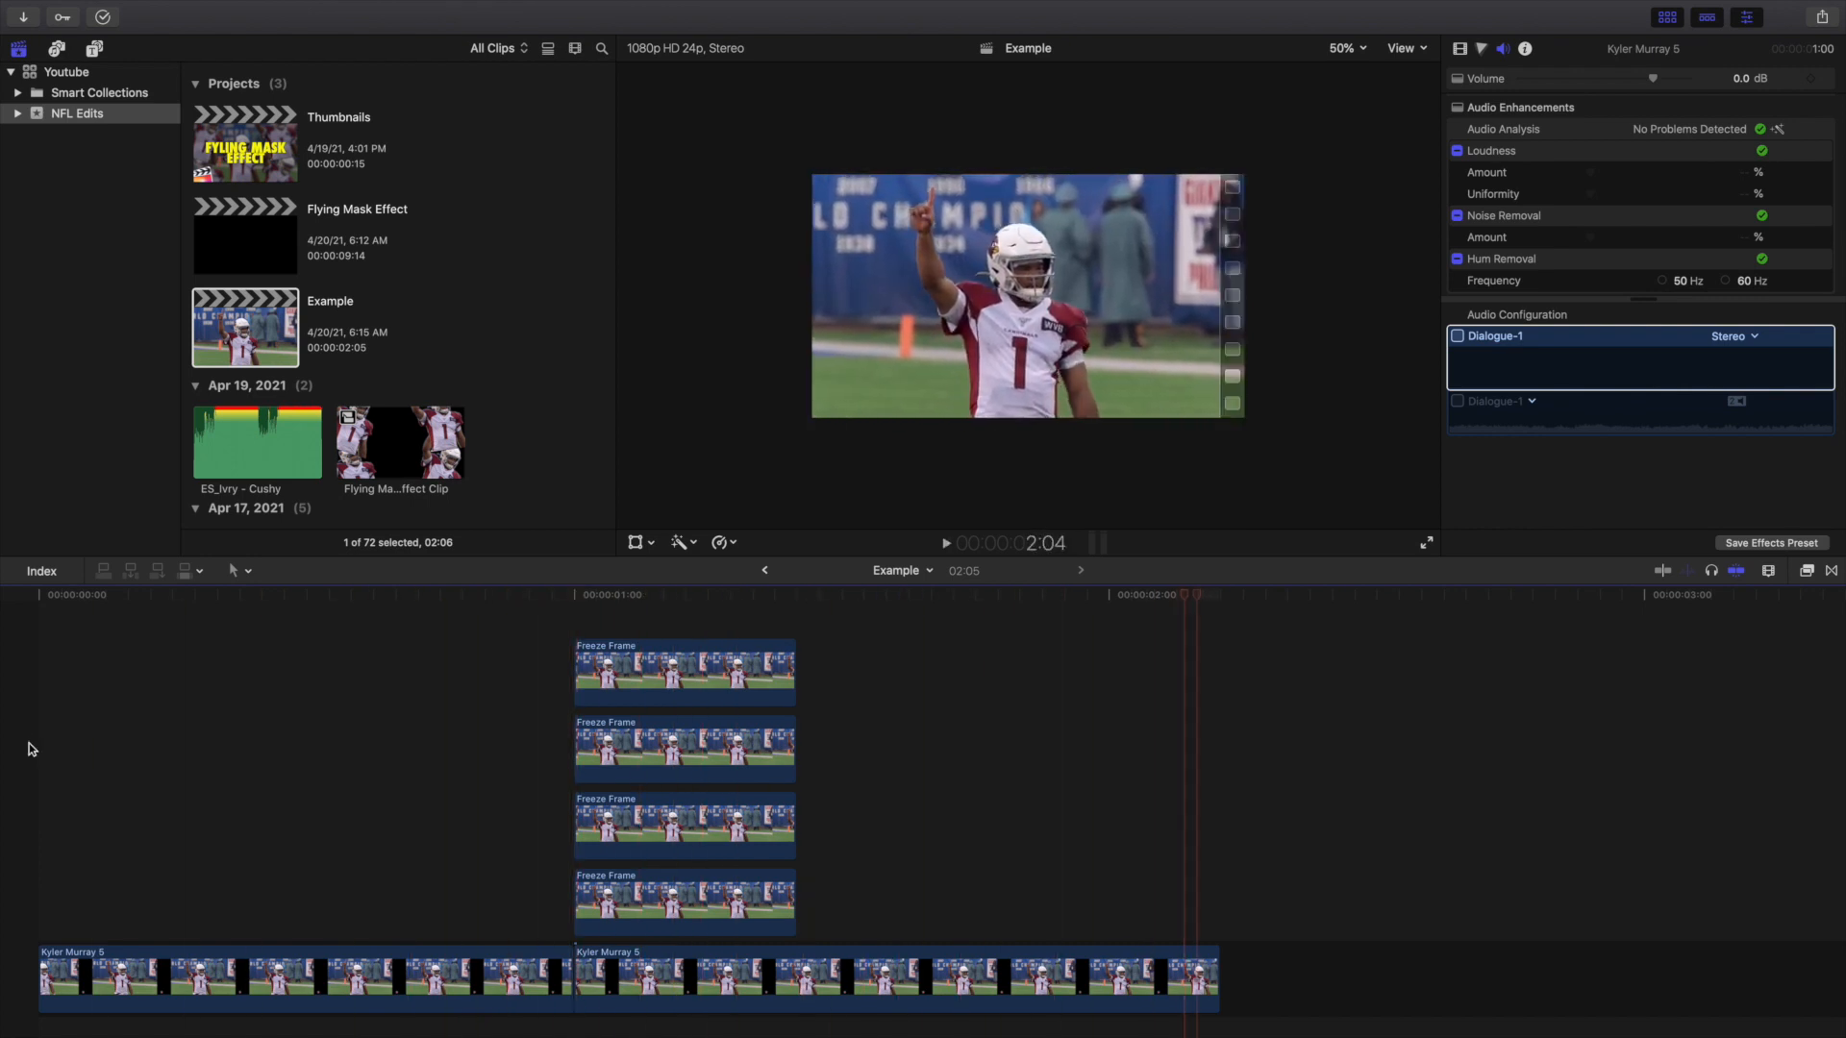
pyautogui.click(31, 748)
pyautogui.press('space')
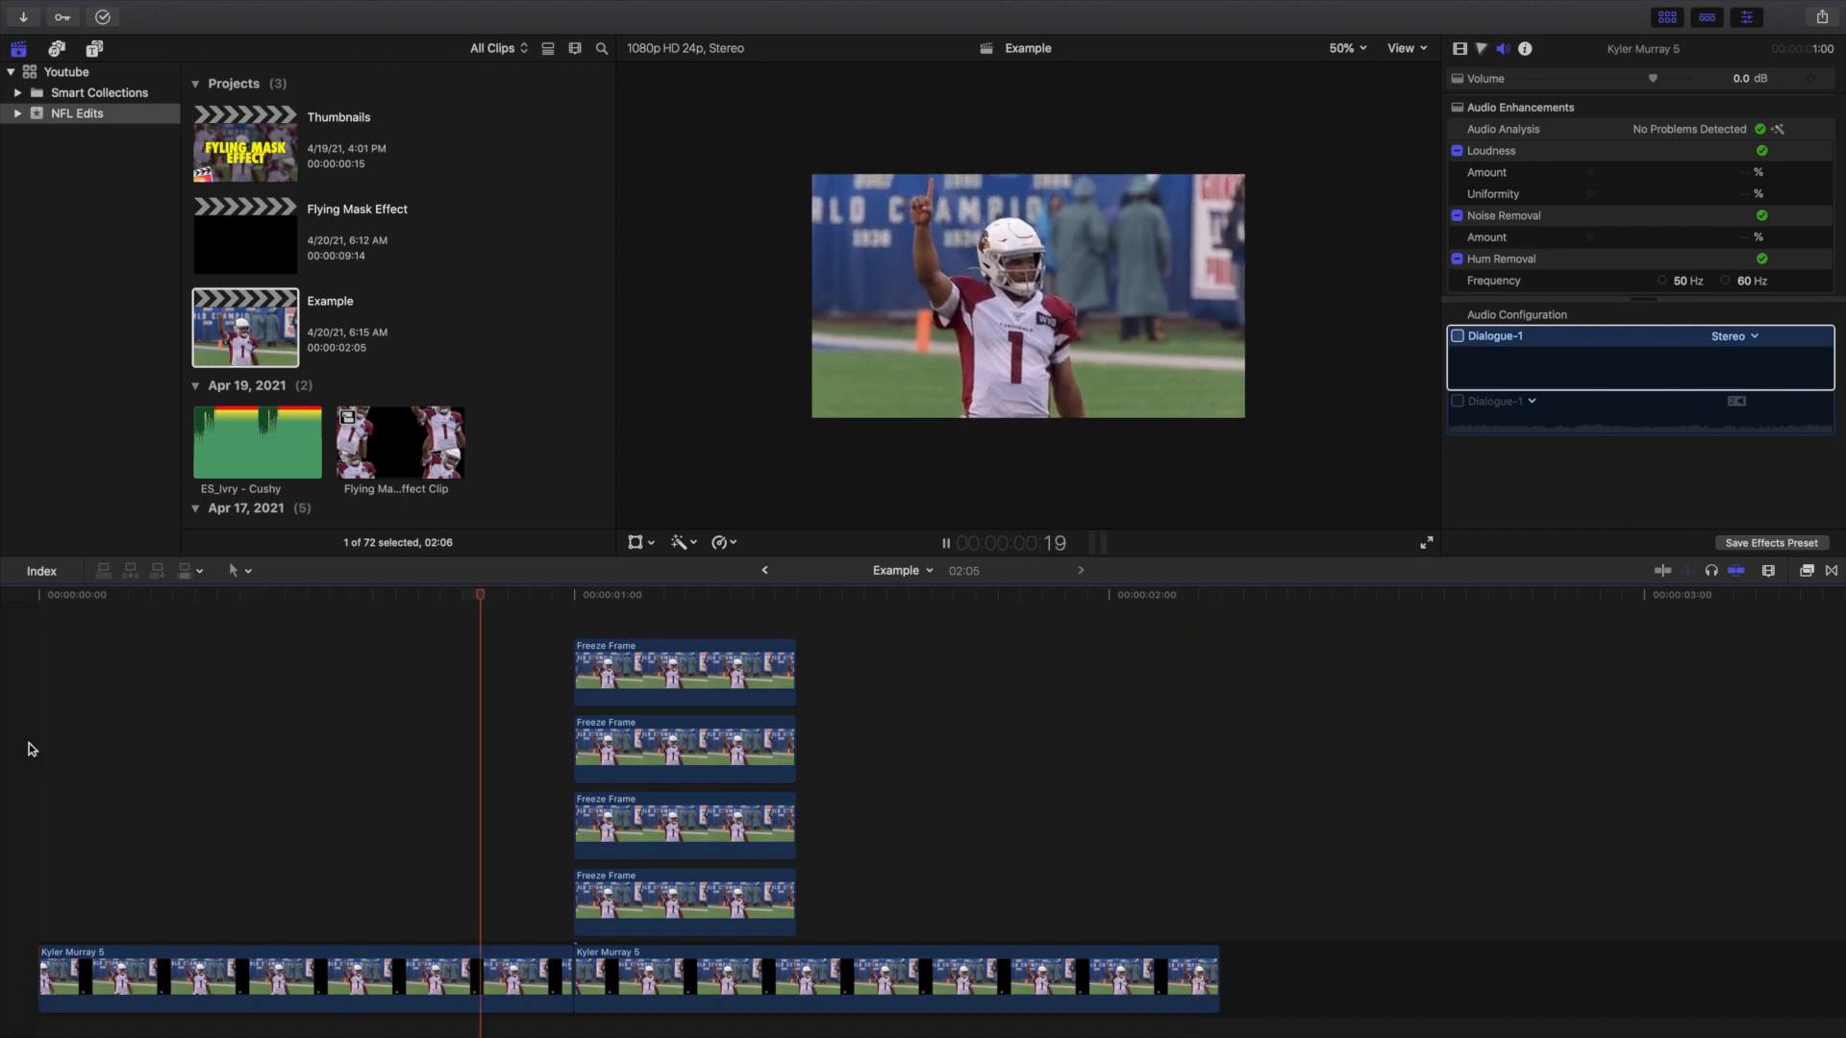
pyautogui.click(32, 748)
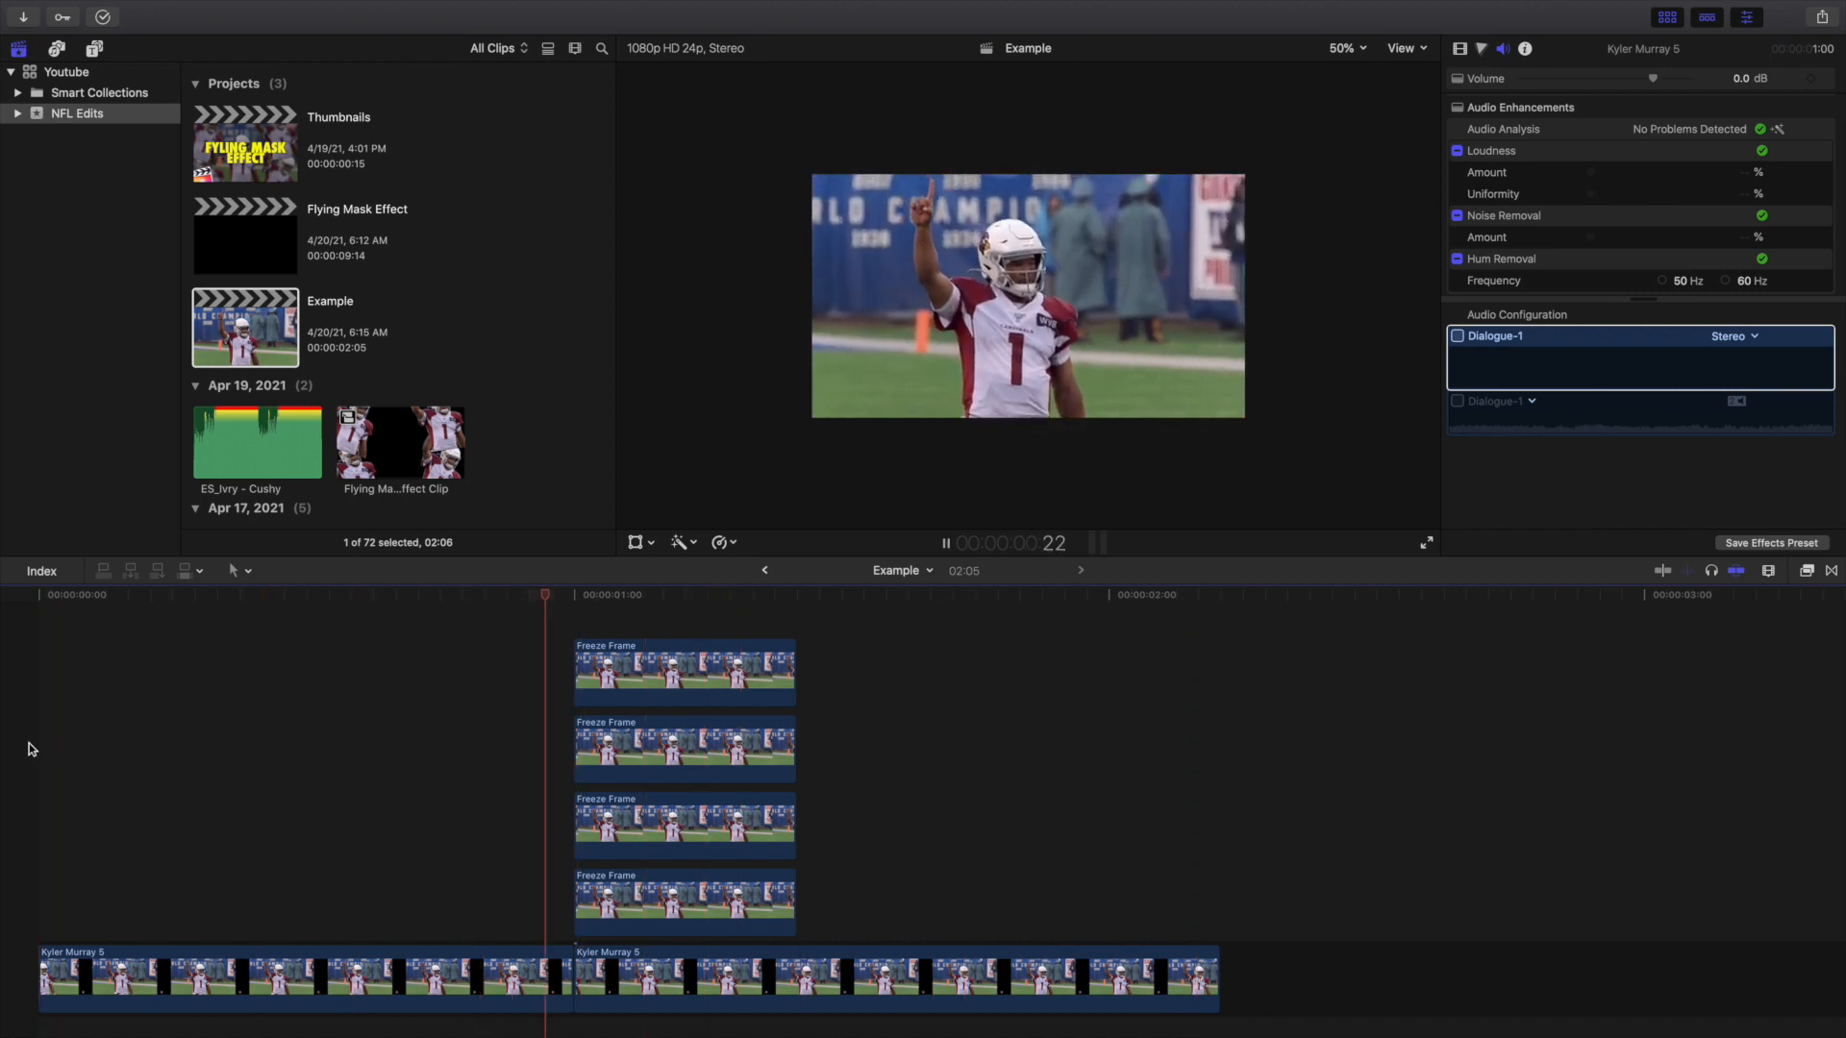
pyautogui.press('space')
pyautogui.click(32, 748)
pyautogui.scroll(-2, 96, 746)
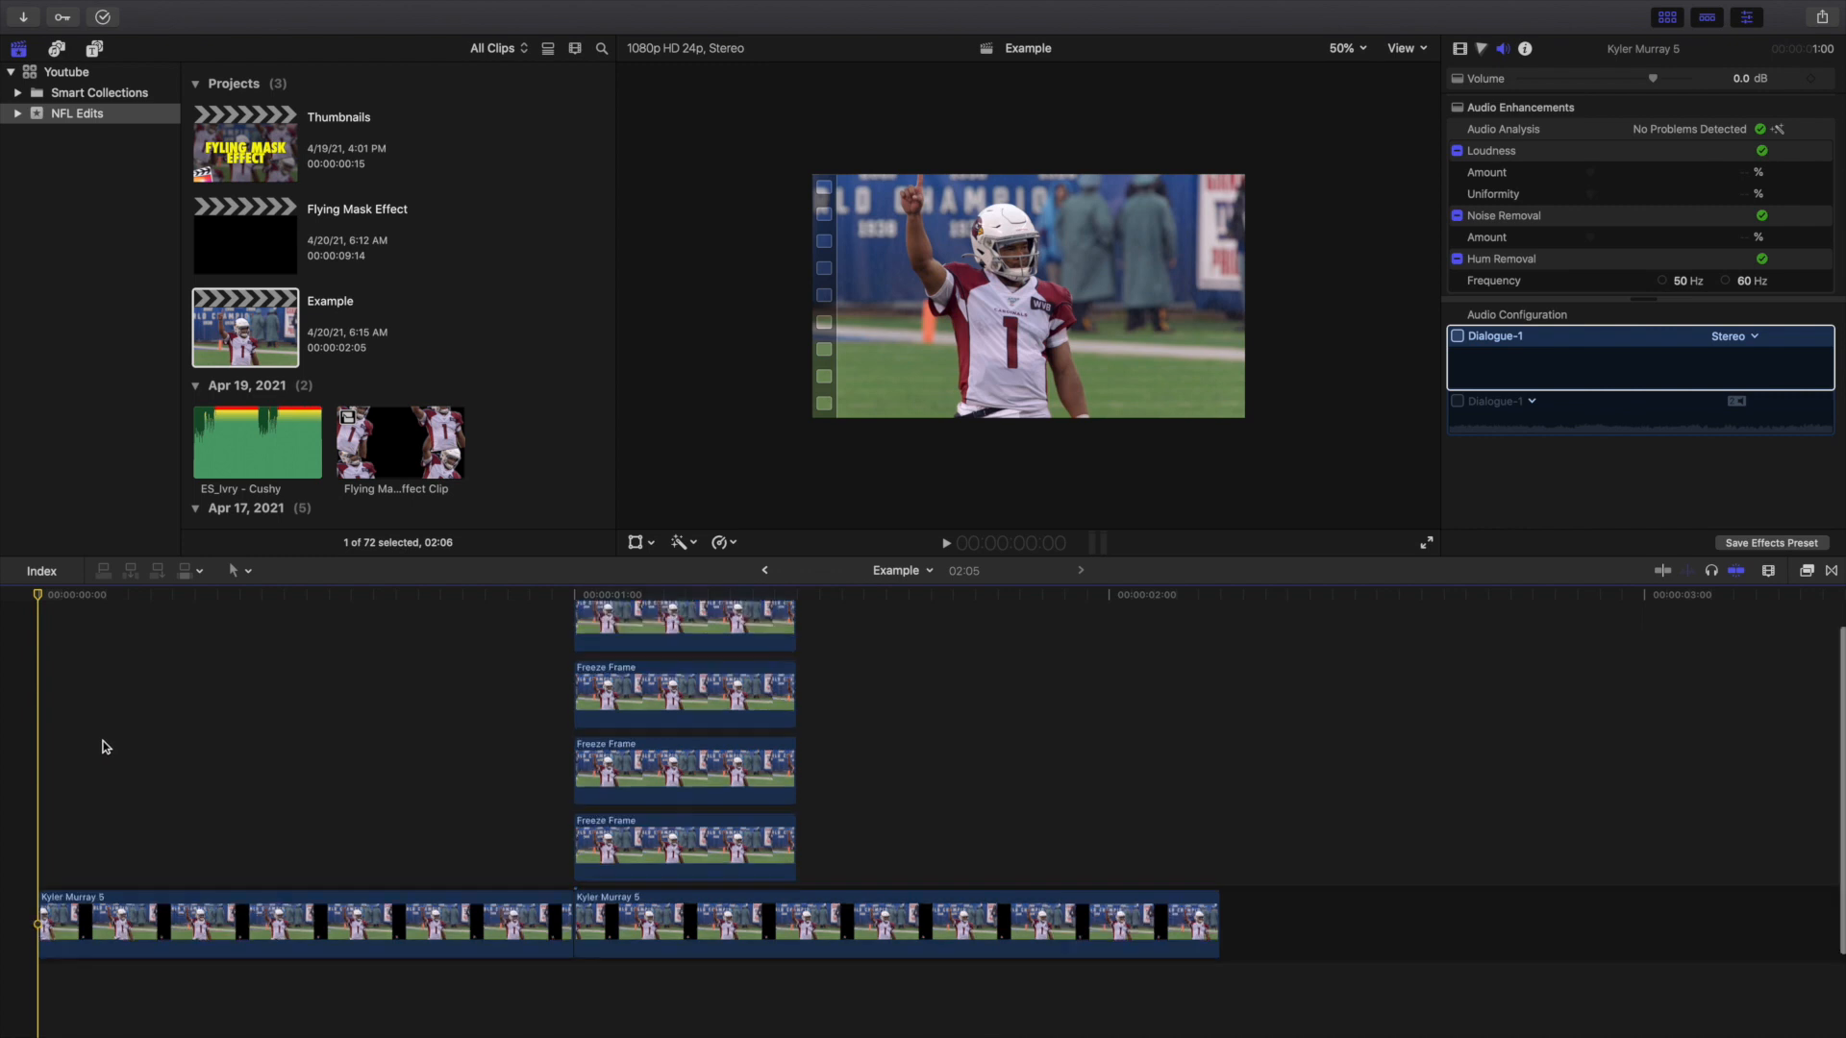
pyautogui.press('space')
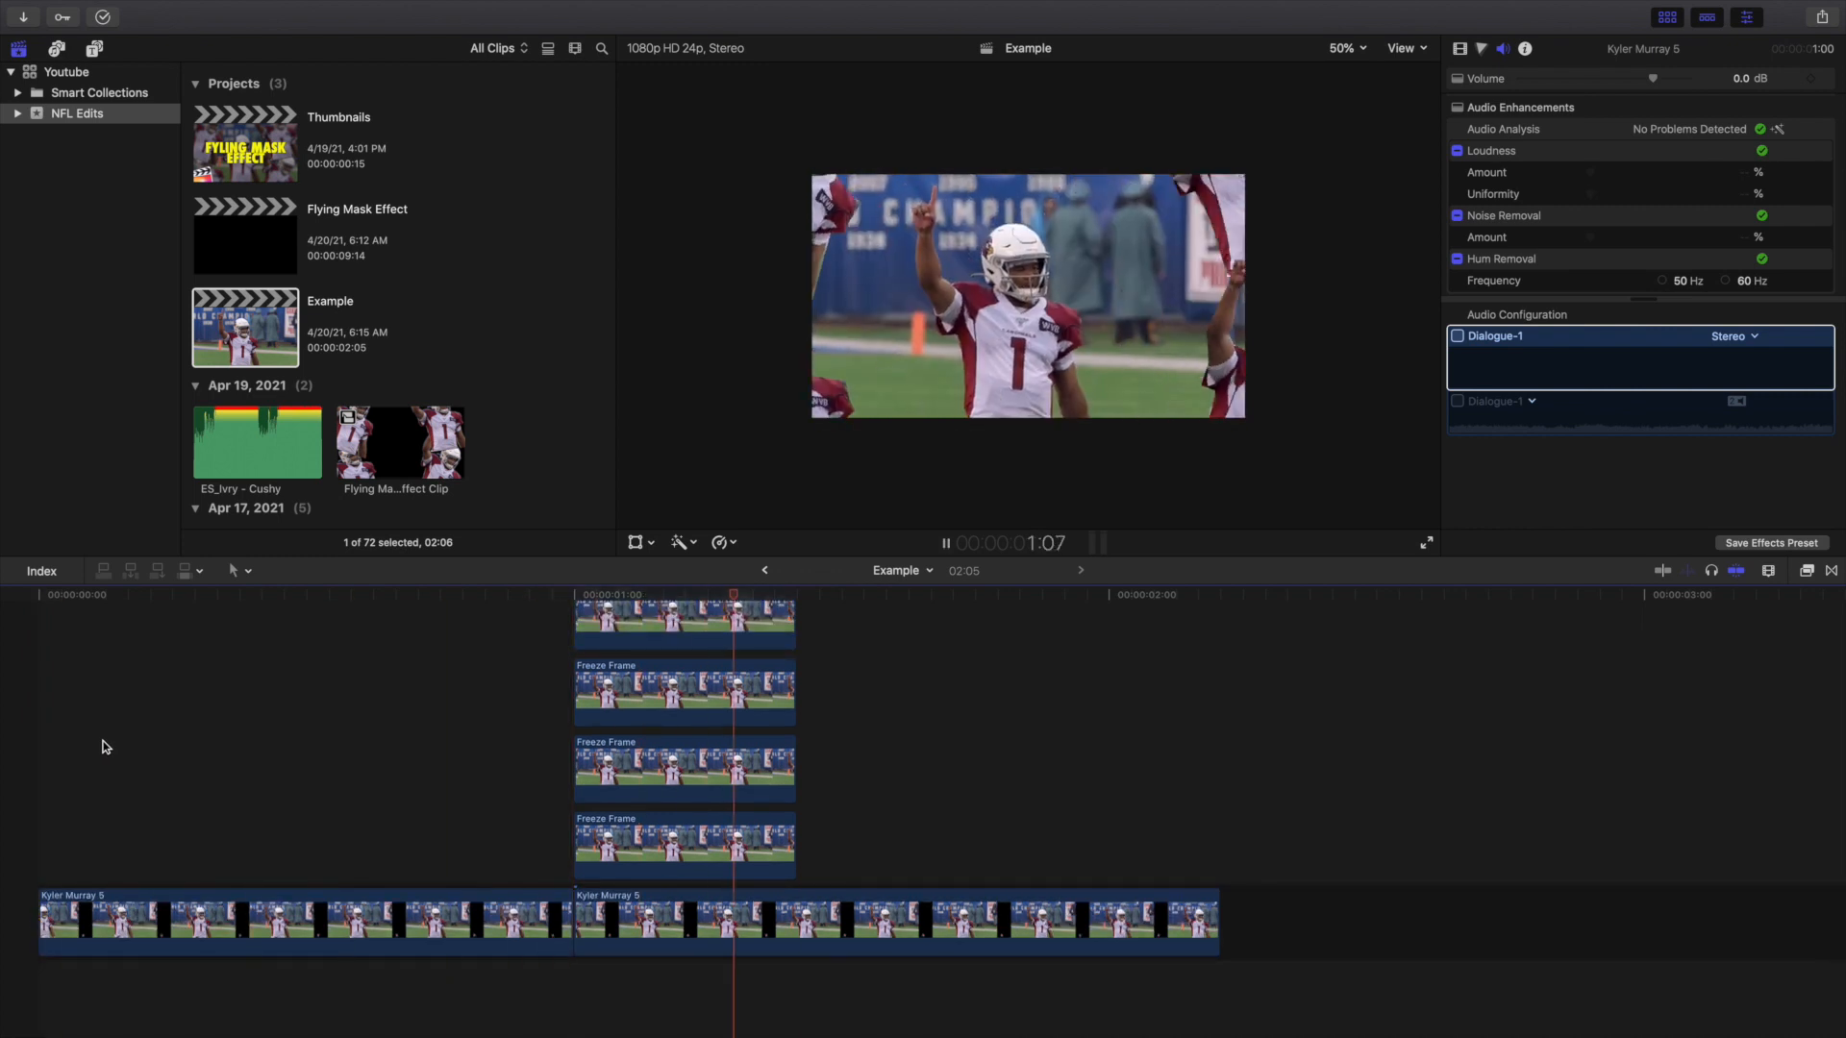
pyautogui.press('Home')
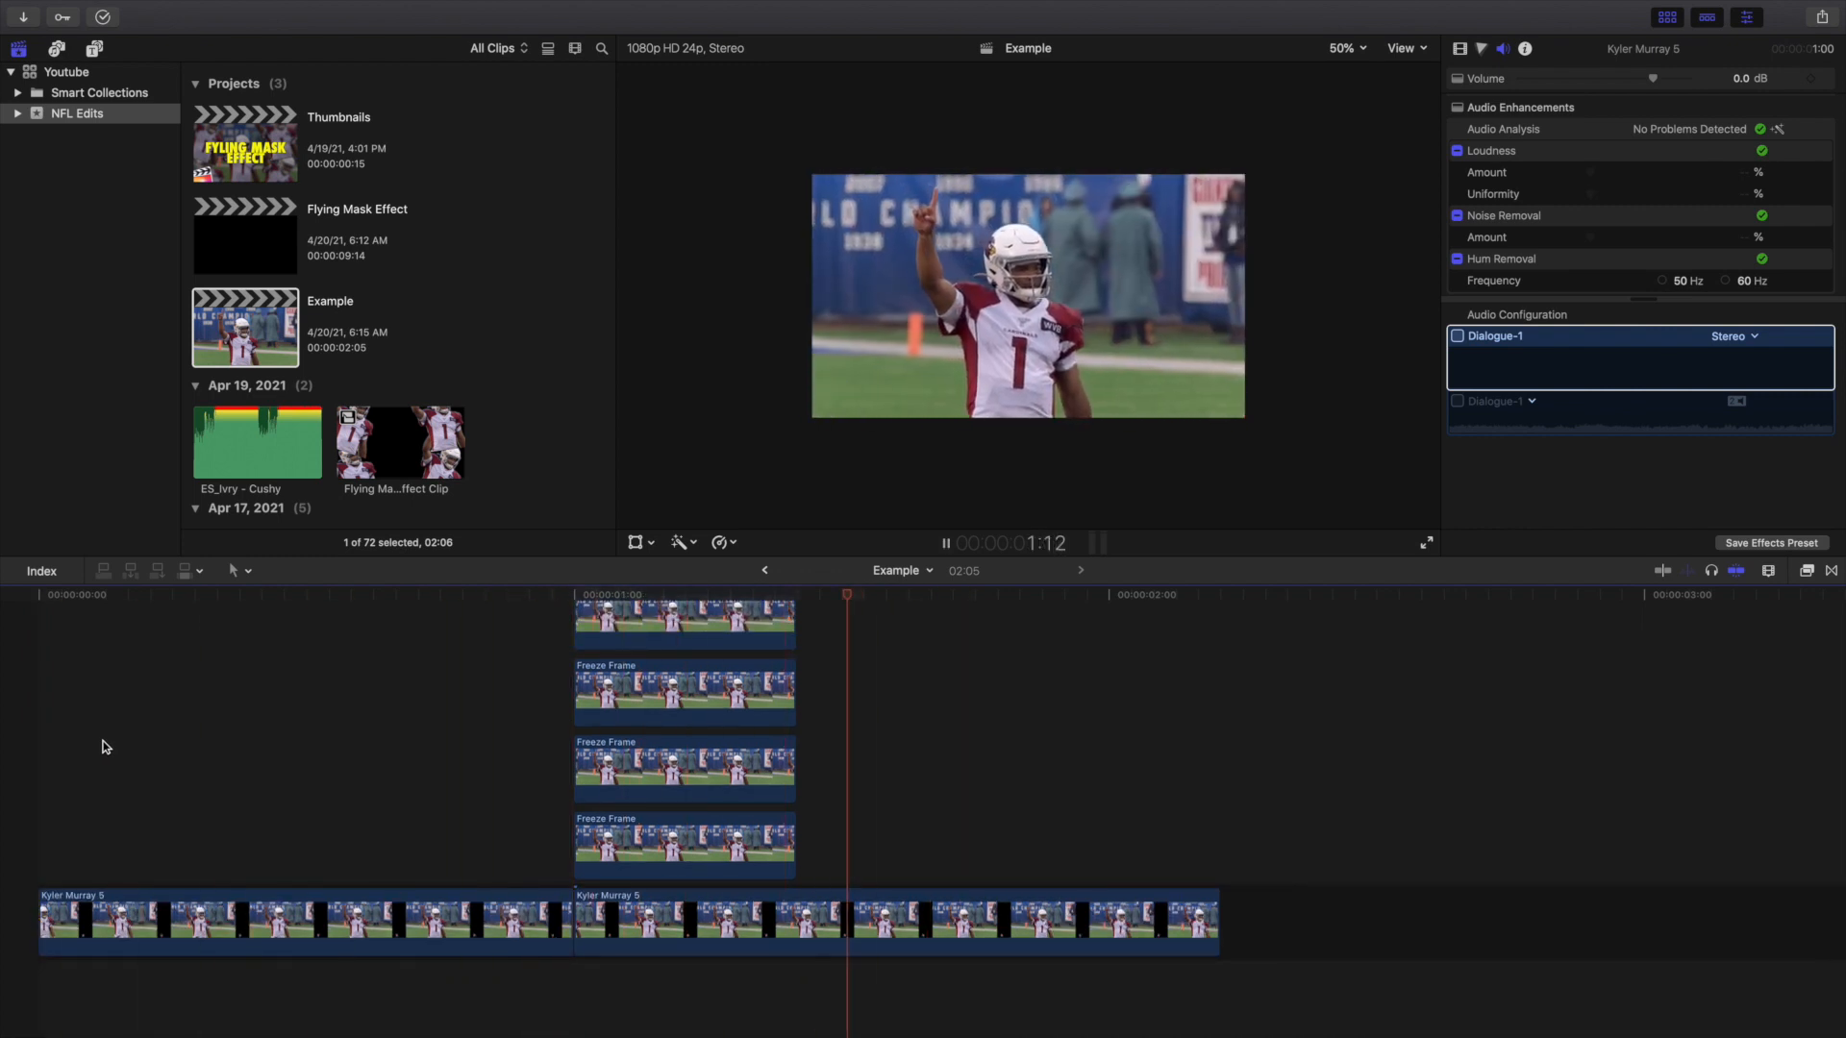
pyautogui.press('space')
# Combine the four stacked freeze frames into a compound clip named Example Clip in the NFL Edits event.
pyautogui.scroll(2, 543, 769)
pyautogui.moveTo(561, 662); pyautogui.dragTo(652, 903)
pyautogui.hotkey('alt', 'g')
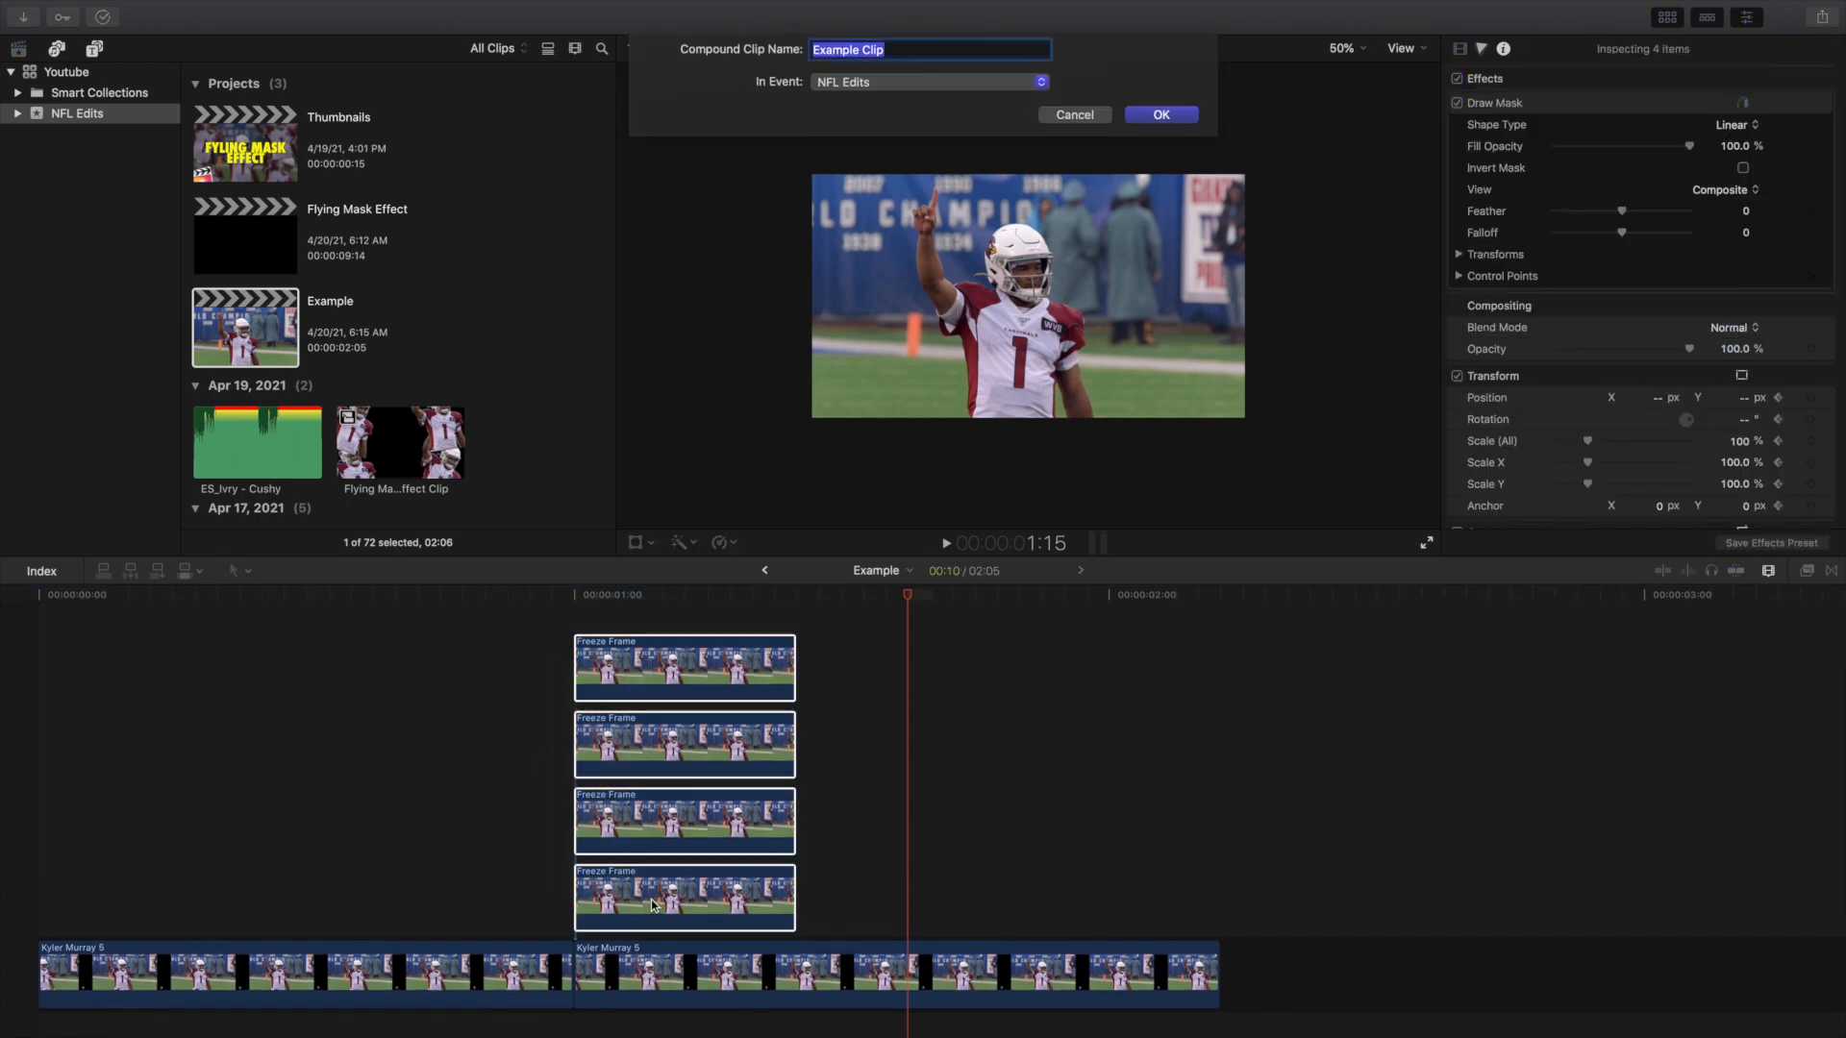
pyautogui.press('Return')
# Play the project from the beginning to review the flying mask effect with the compound clip.
pyautogui.scroll(-3, 672, 799)
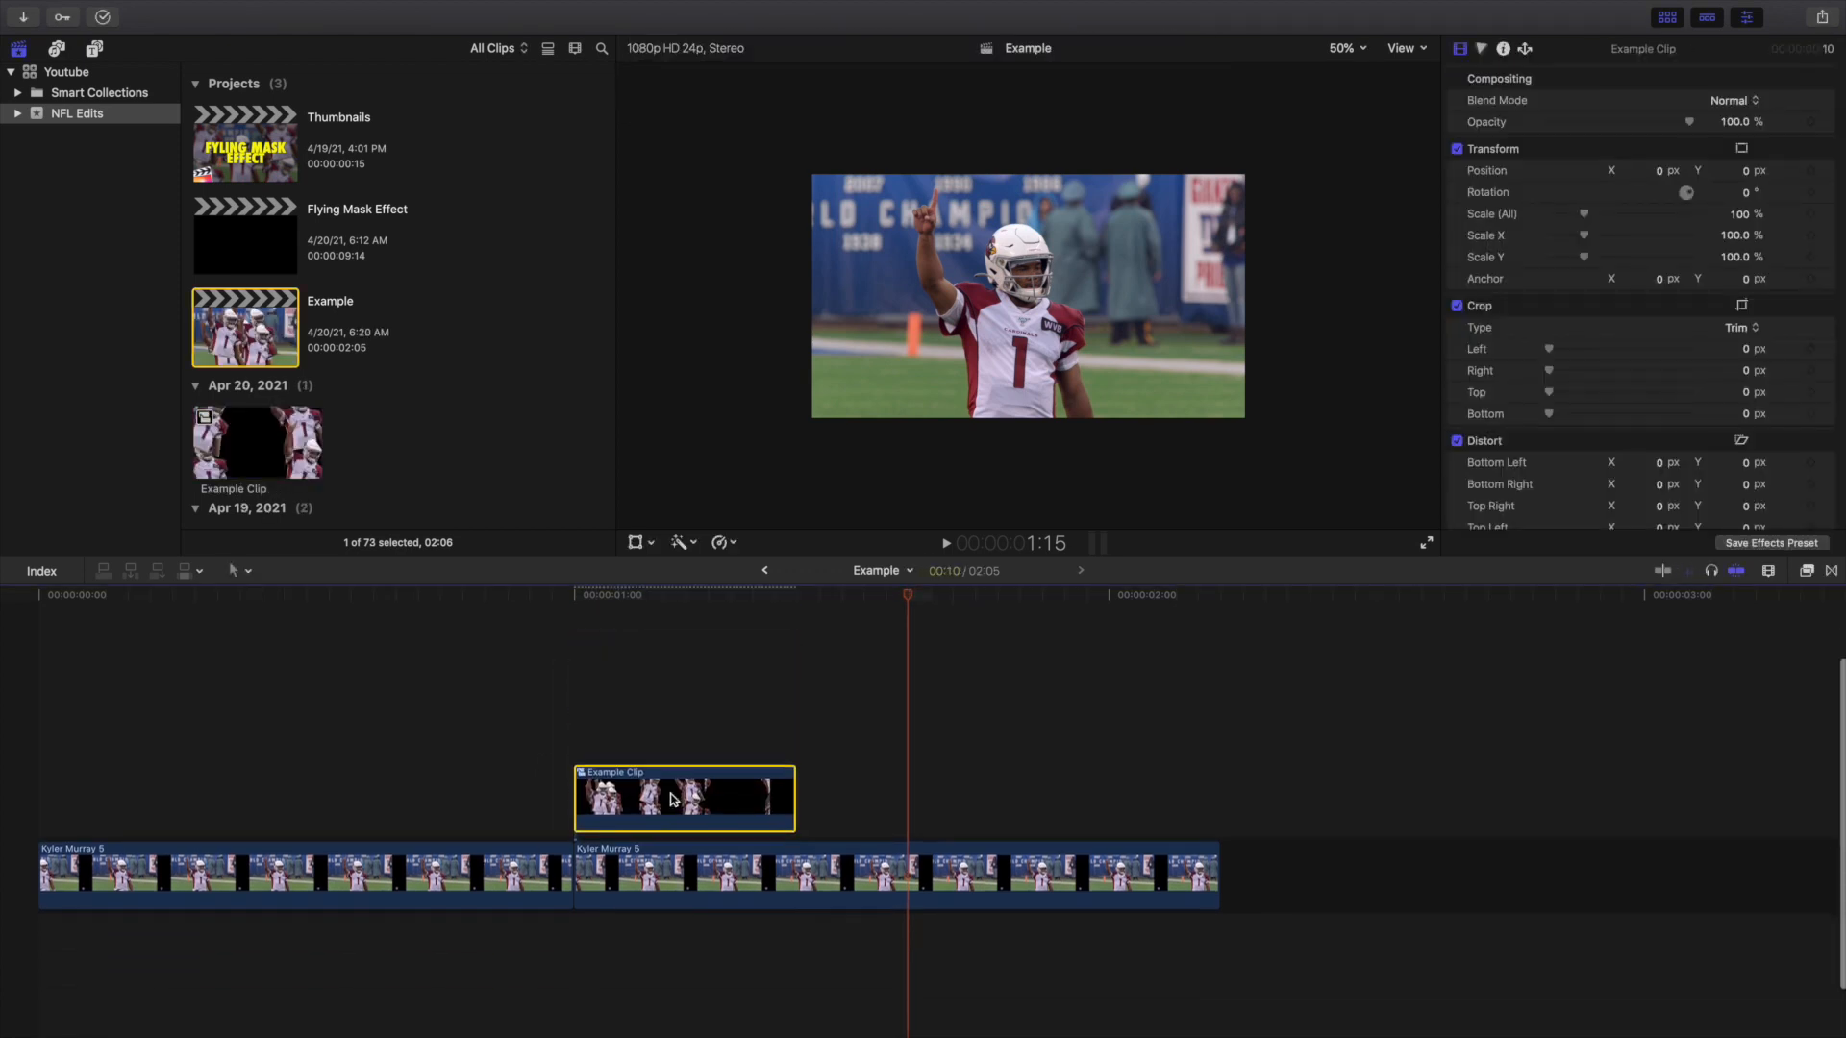
pyautogui.click(0, 790)
pyautogui.press('space')
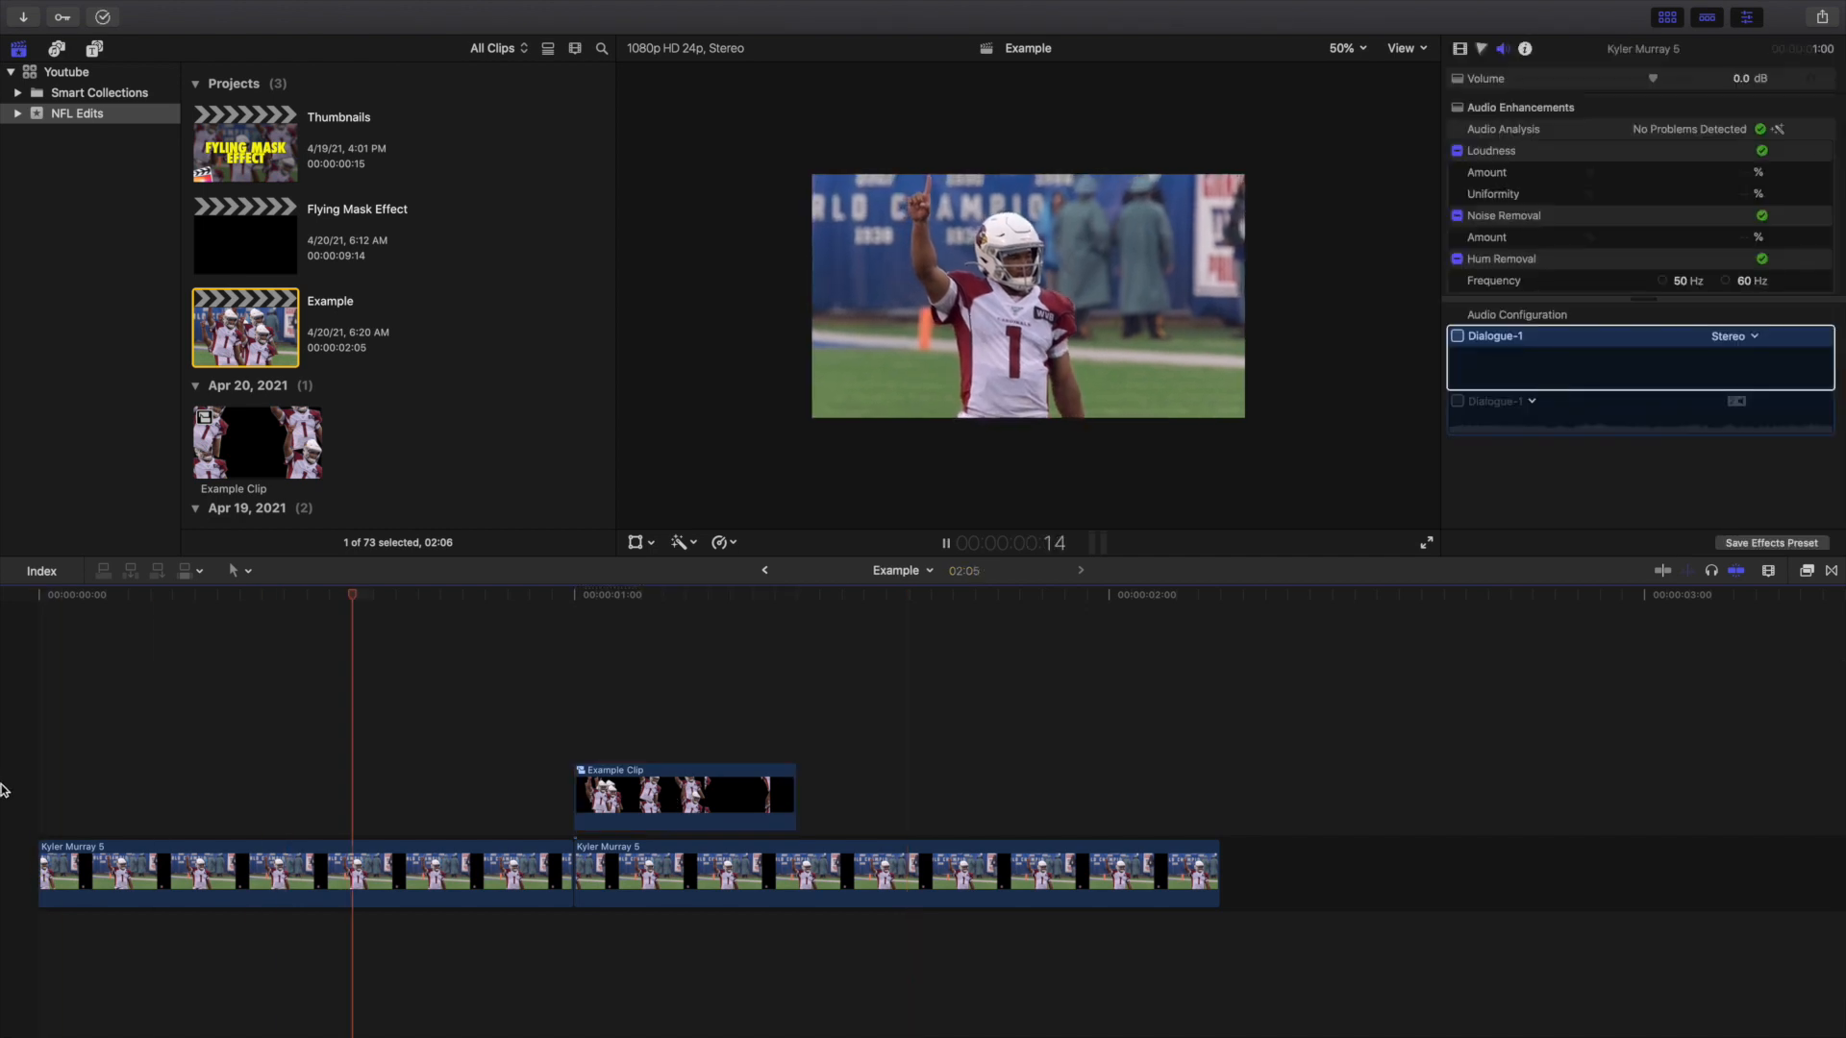
pyautogui.press('space')
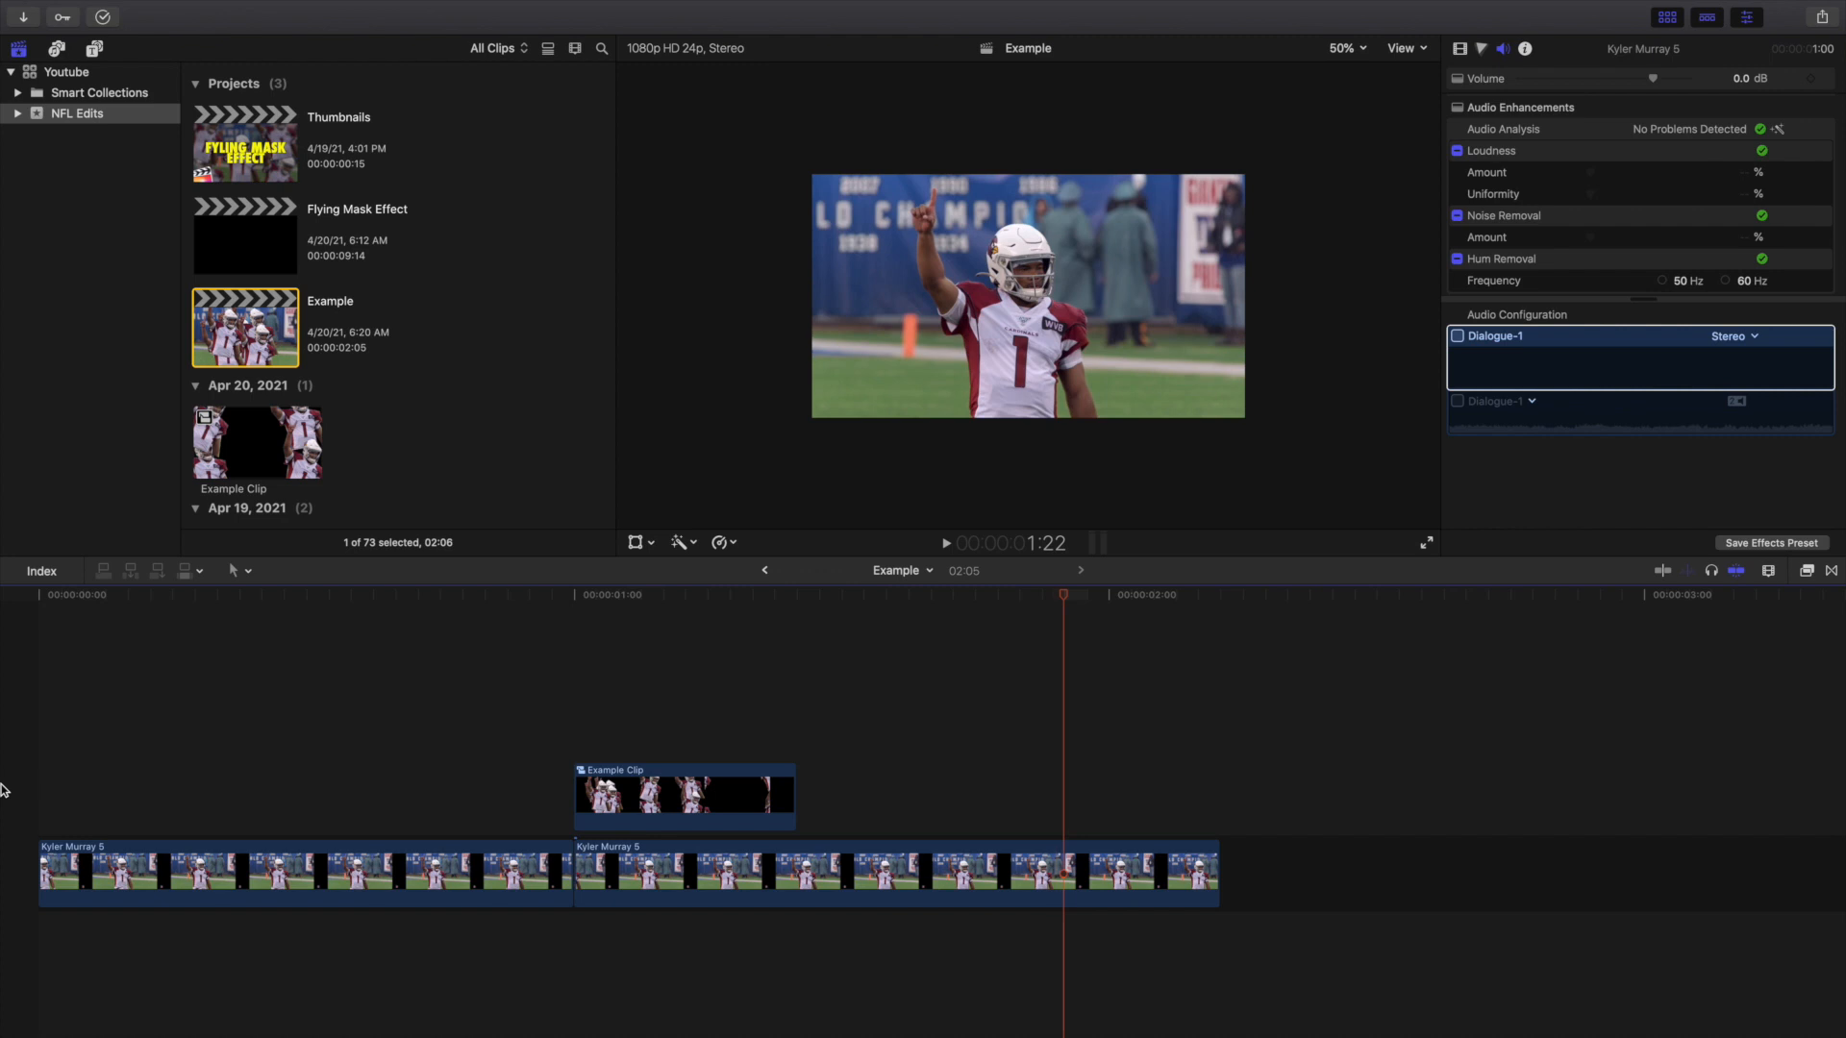
pyautogui.click(0, 790)
pyautogui.press('space')
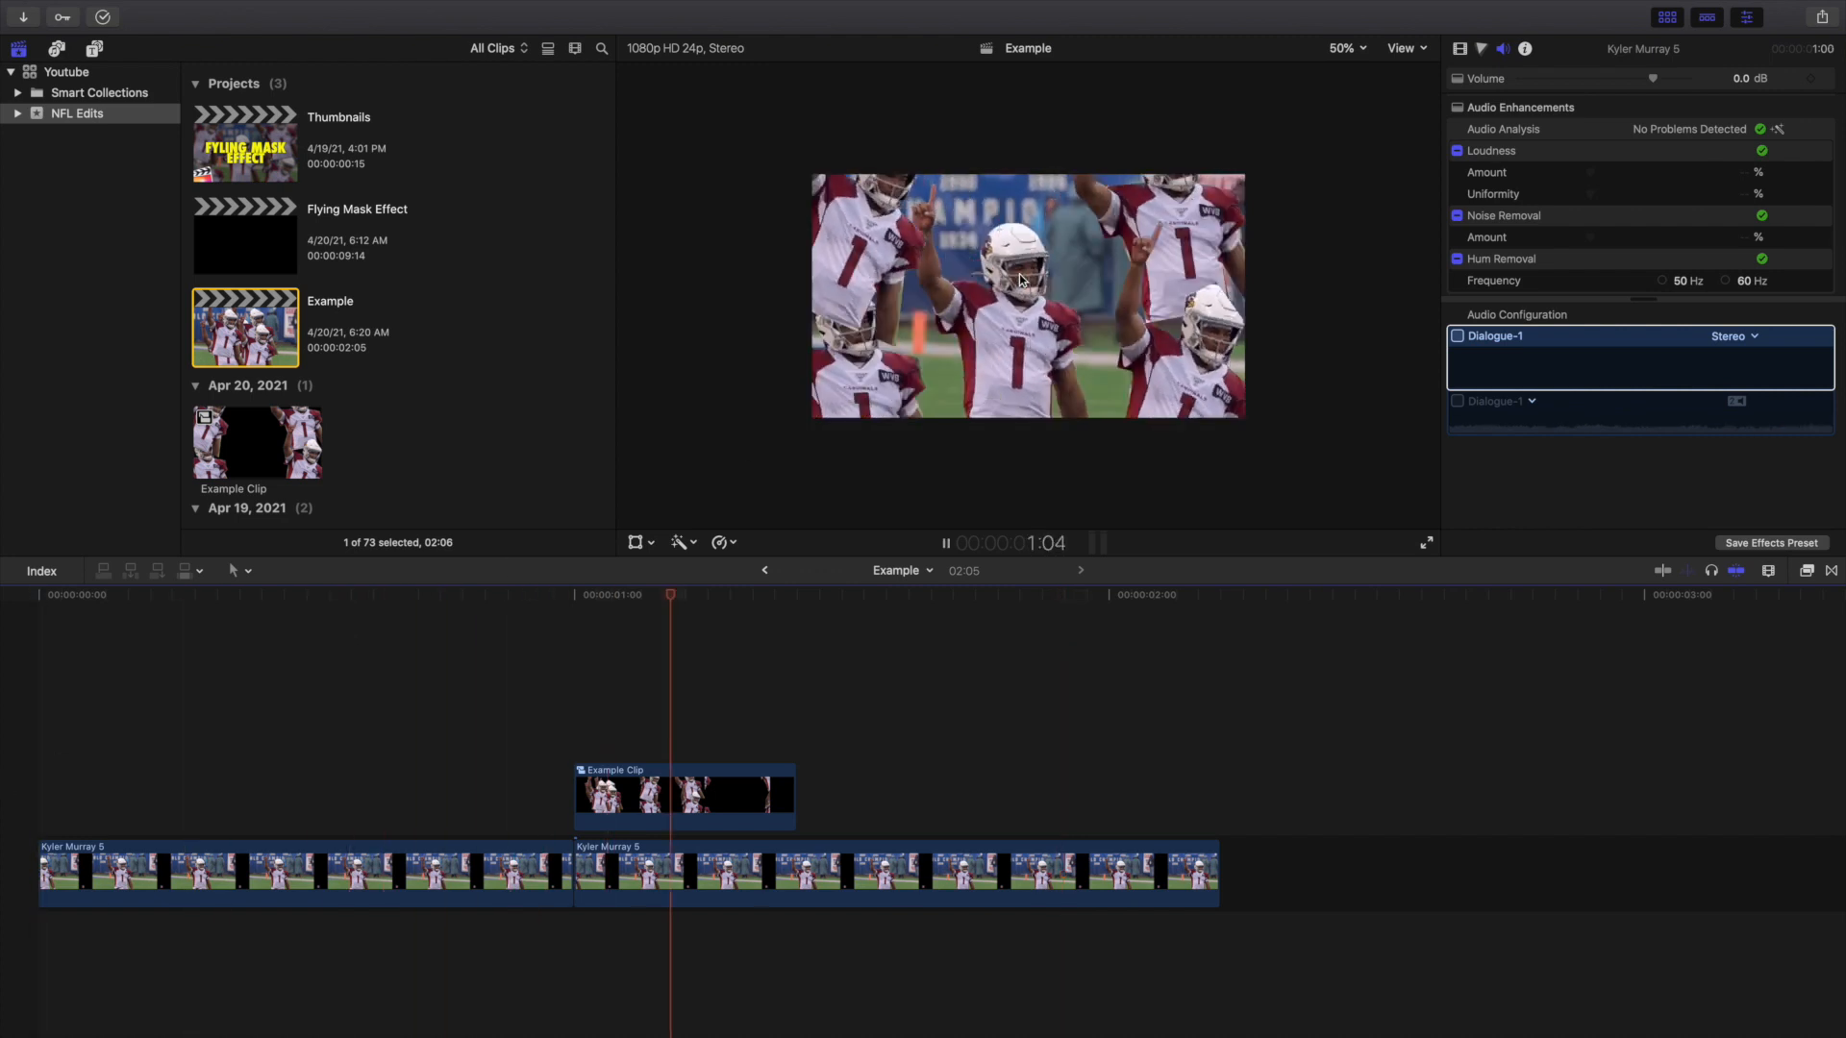
pyautogui.press('space')
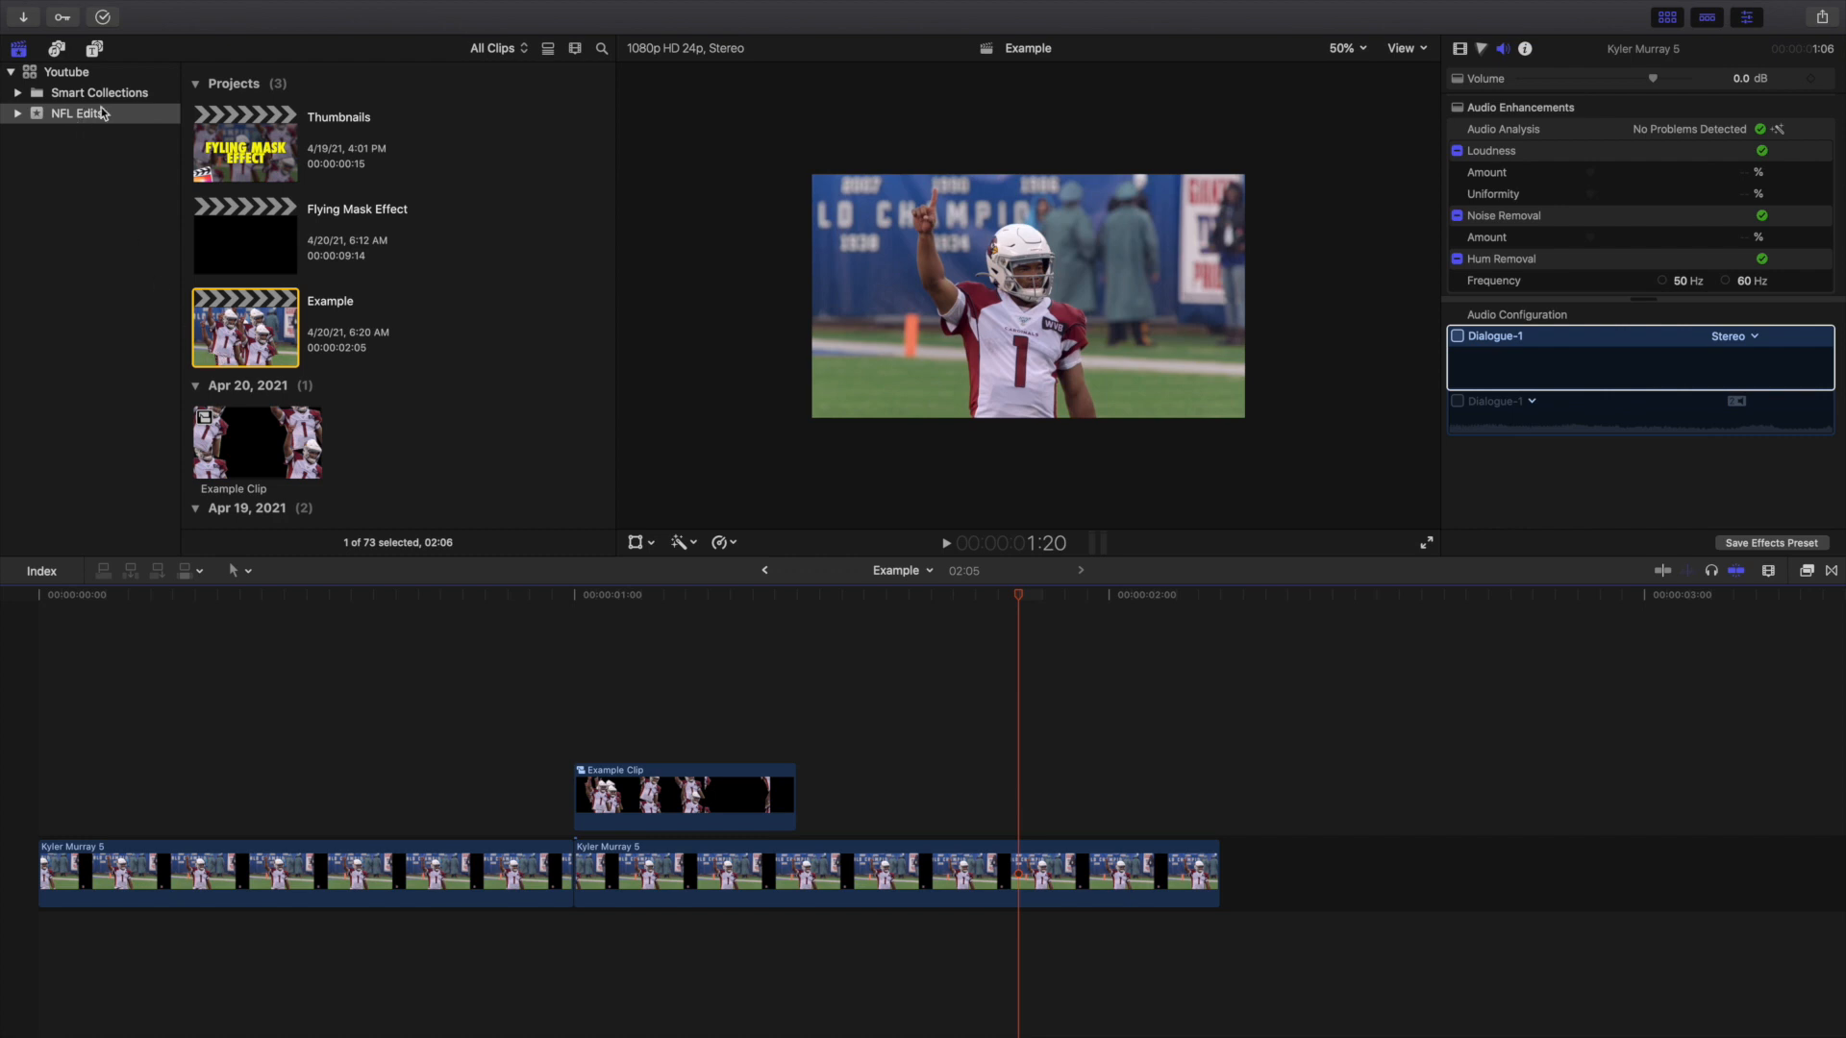
# Open the Flying Mask Effect project and inspect the Moderate Motion Blur title above the compound clip.
pyautogui.doubleClick(214, 247)
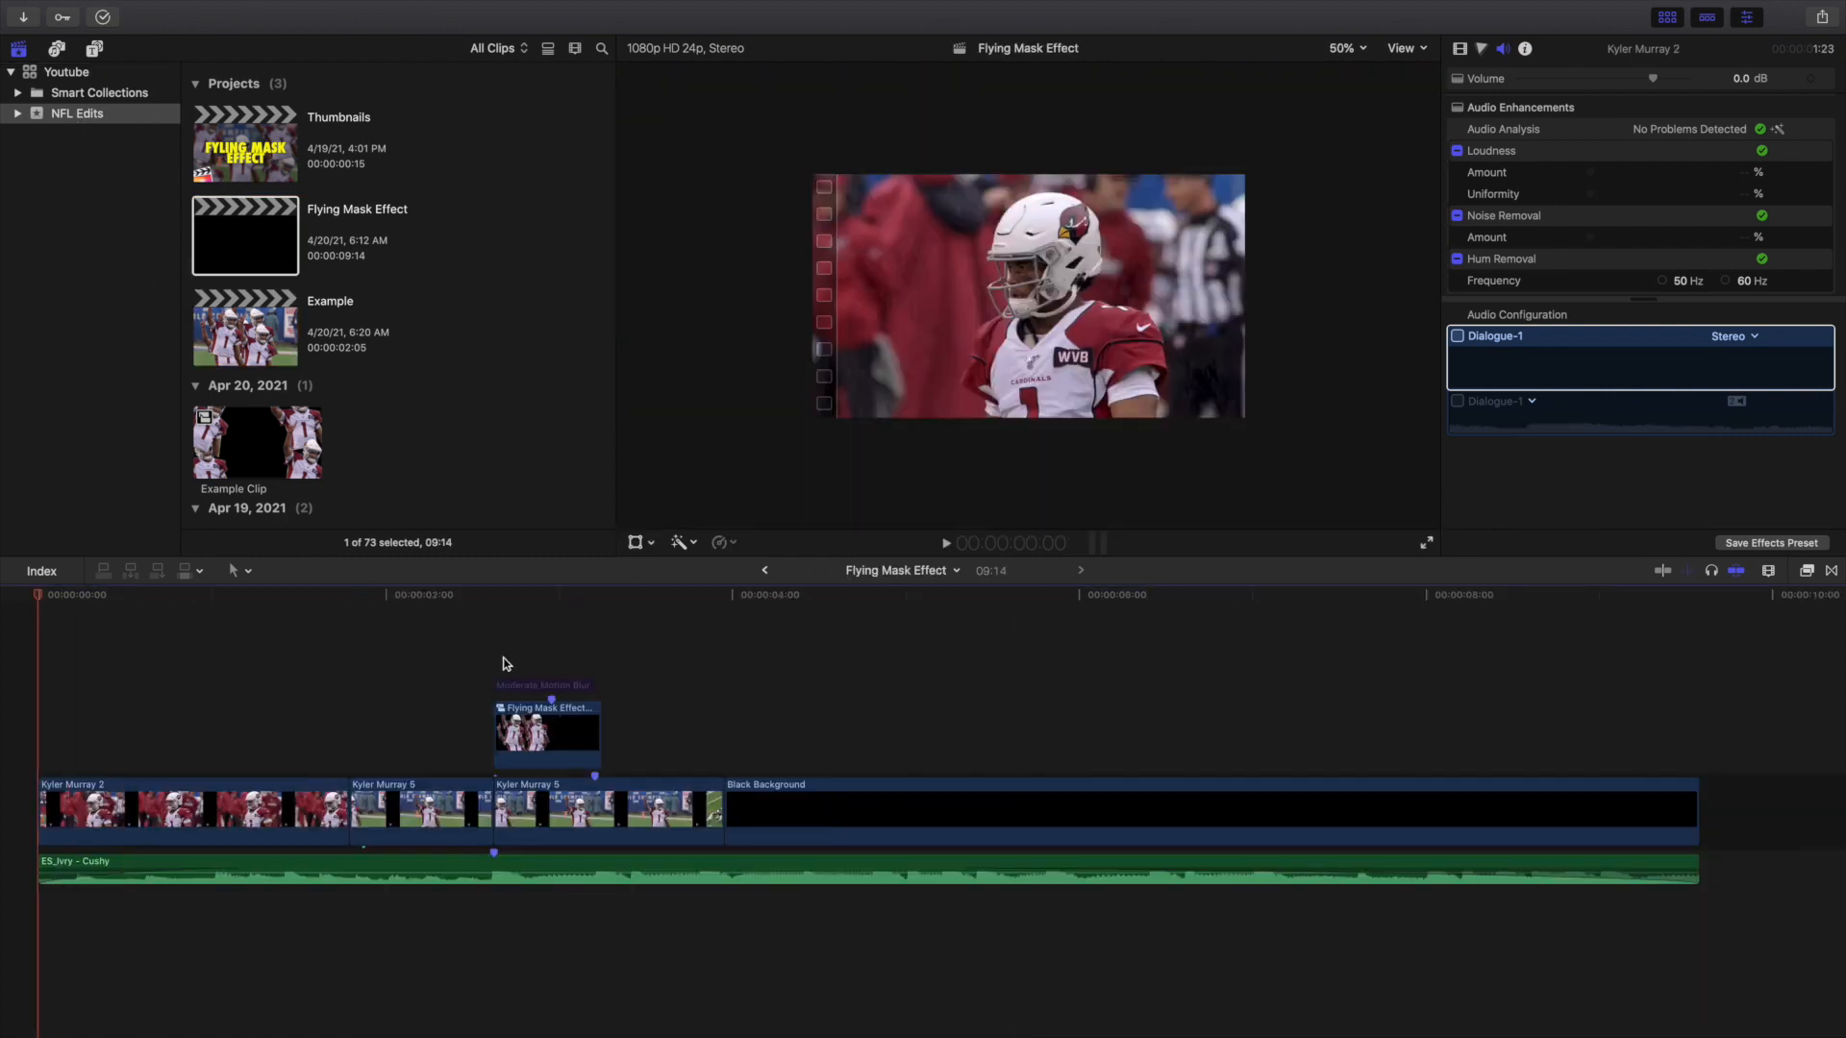
pyautogui.click(526, 687)
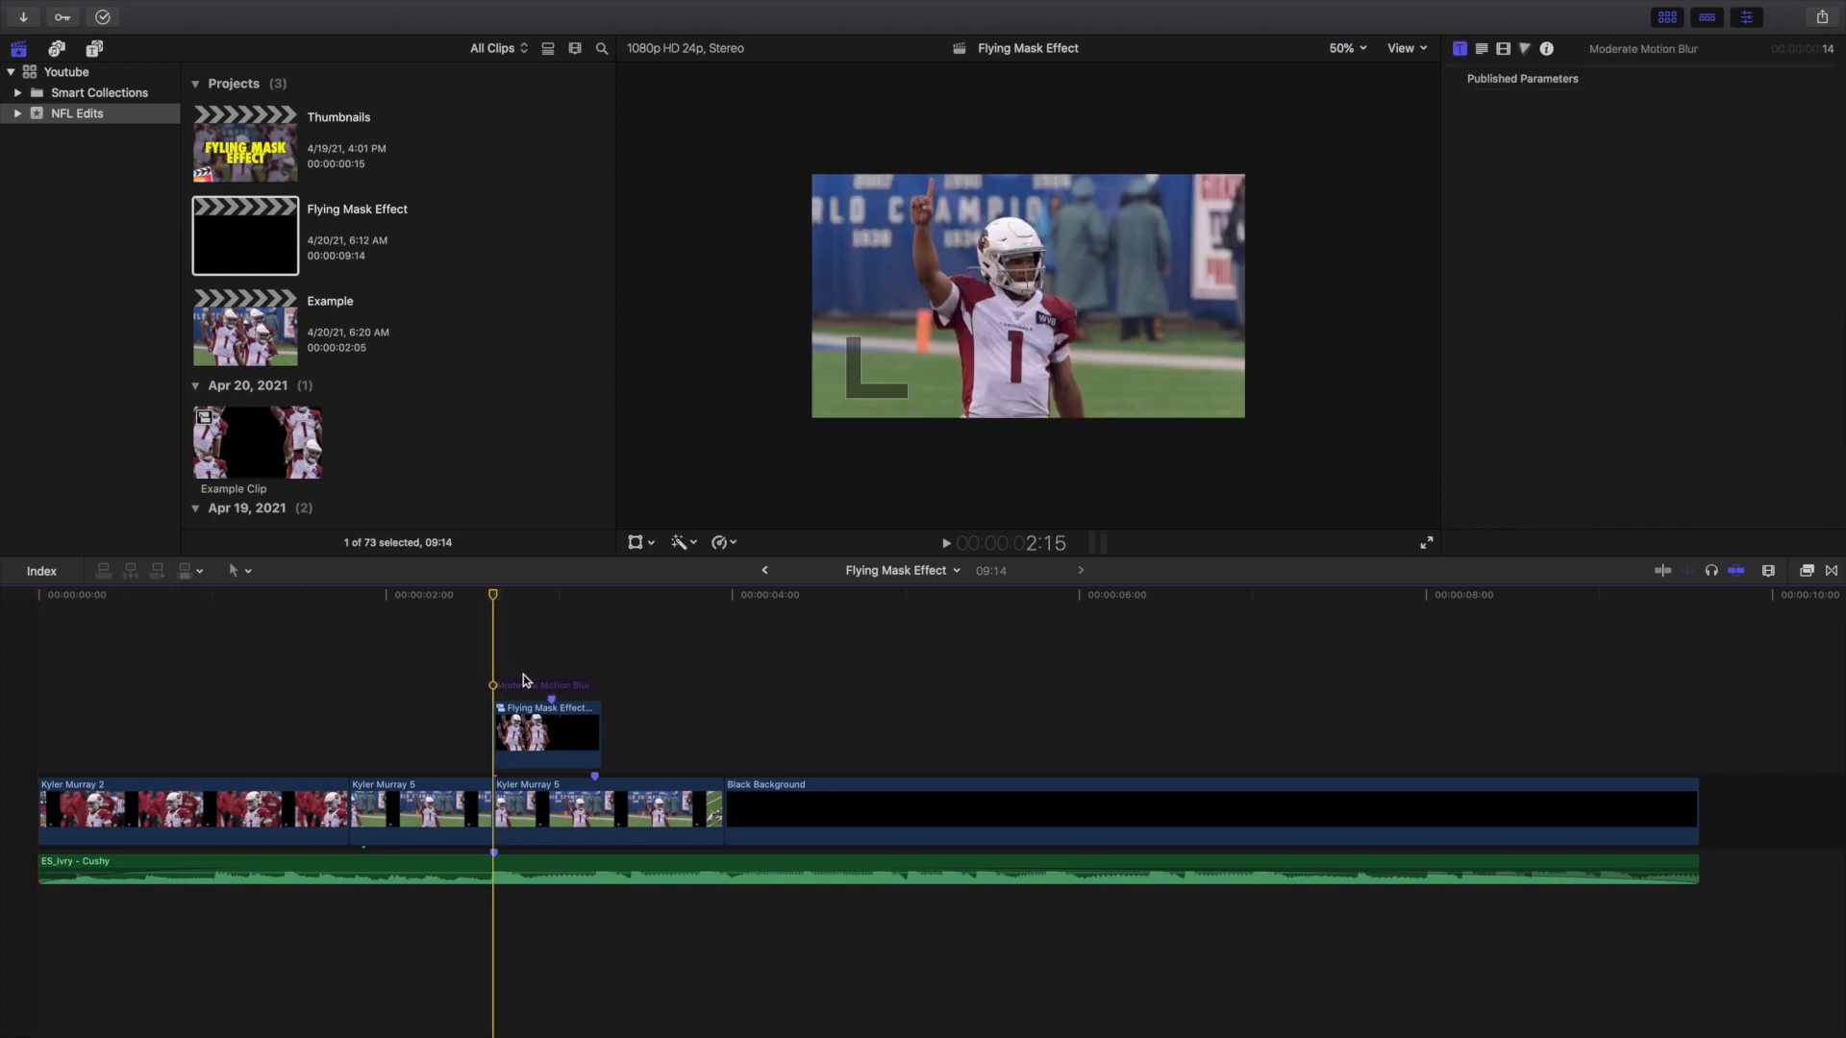
pyautogui.click(3, 725)
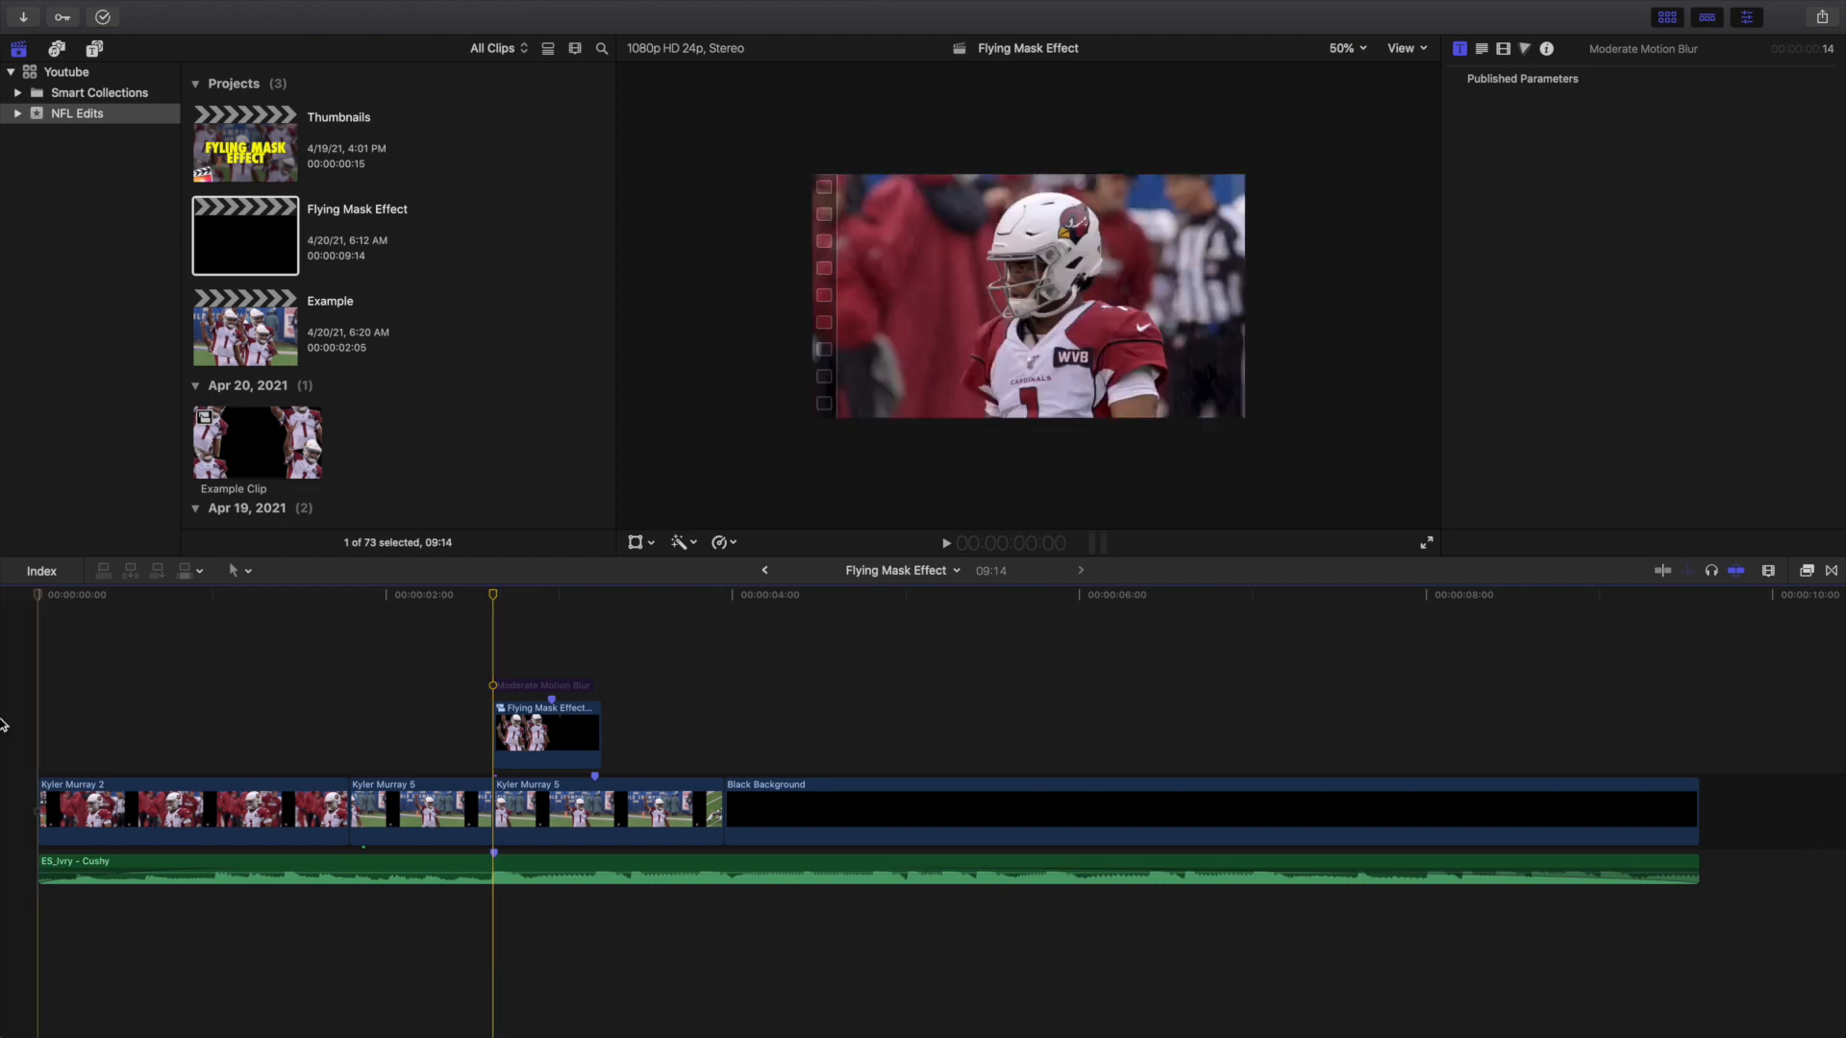
# Fit the picture to the viewer and play the Flying Mask Effect project from the beginning through the mask section.
pyautogui.click(1341, 48)
pyautogui.click(1345, 65)
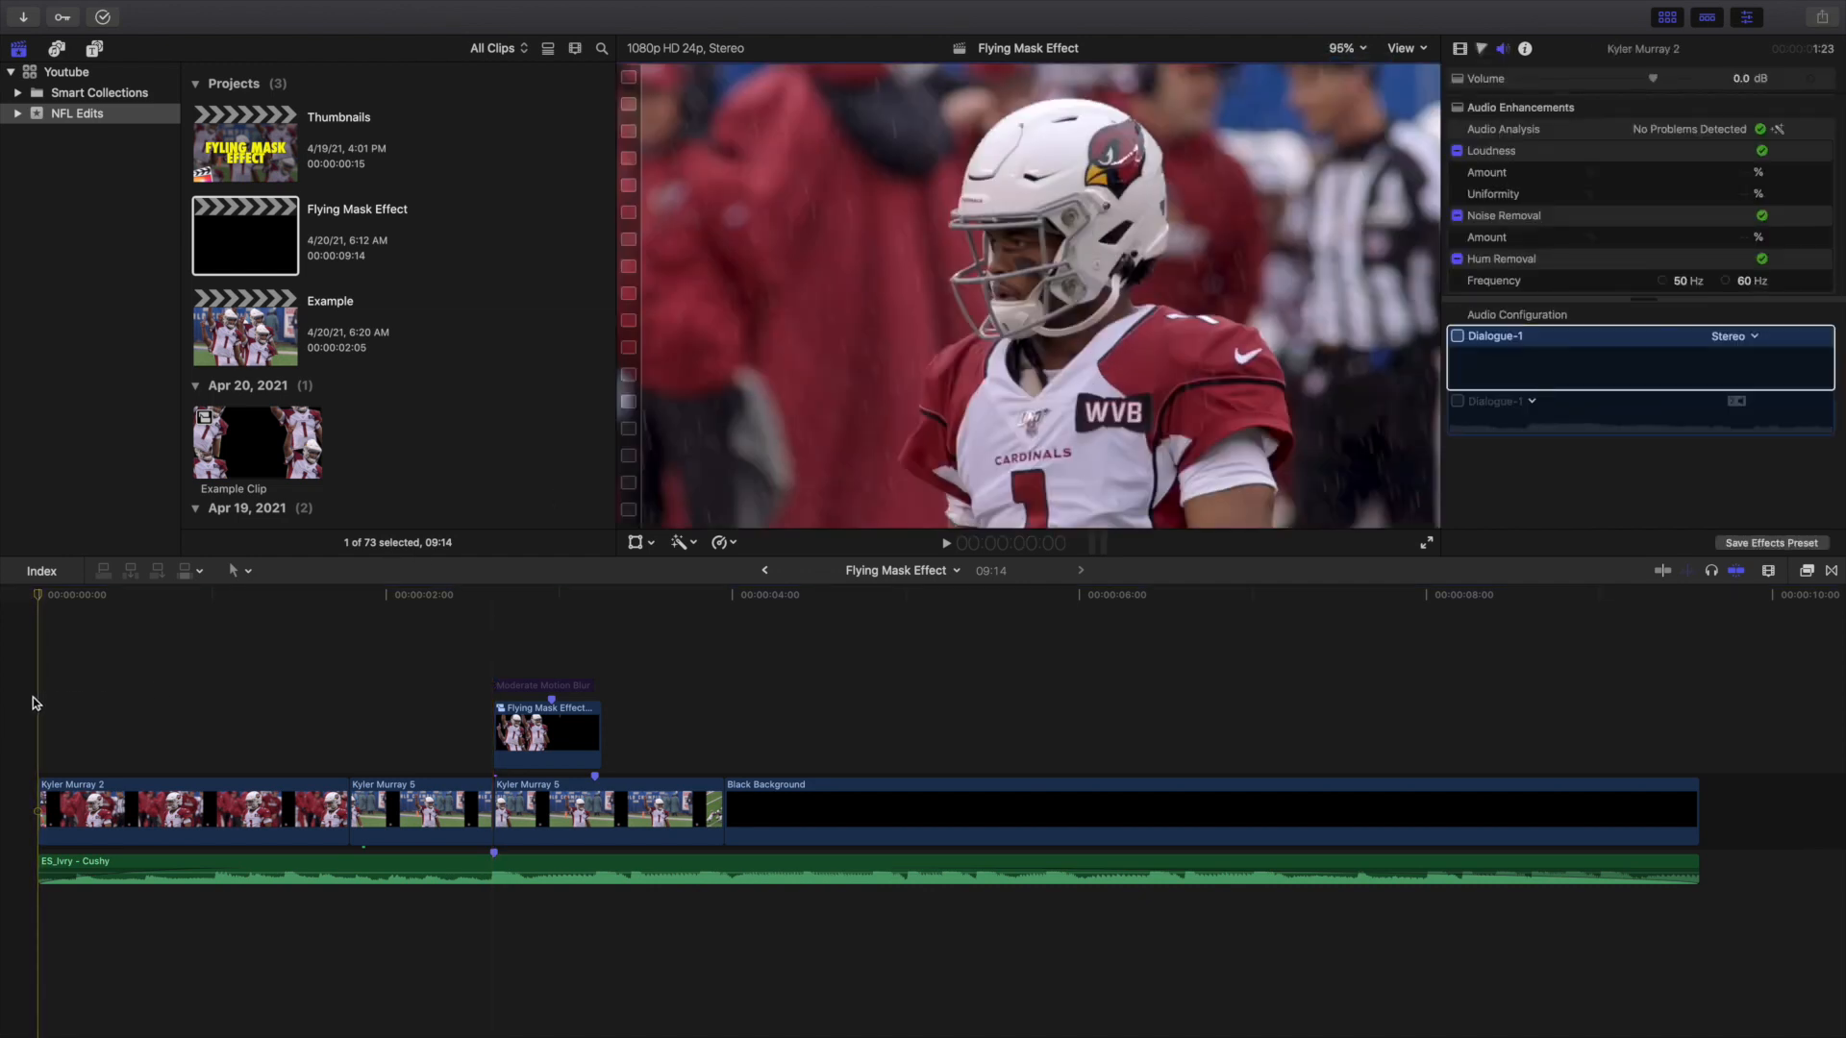
pyautogui.press('space')
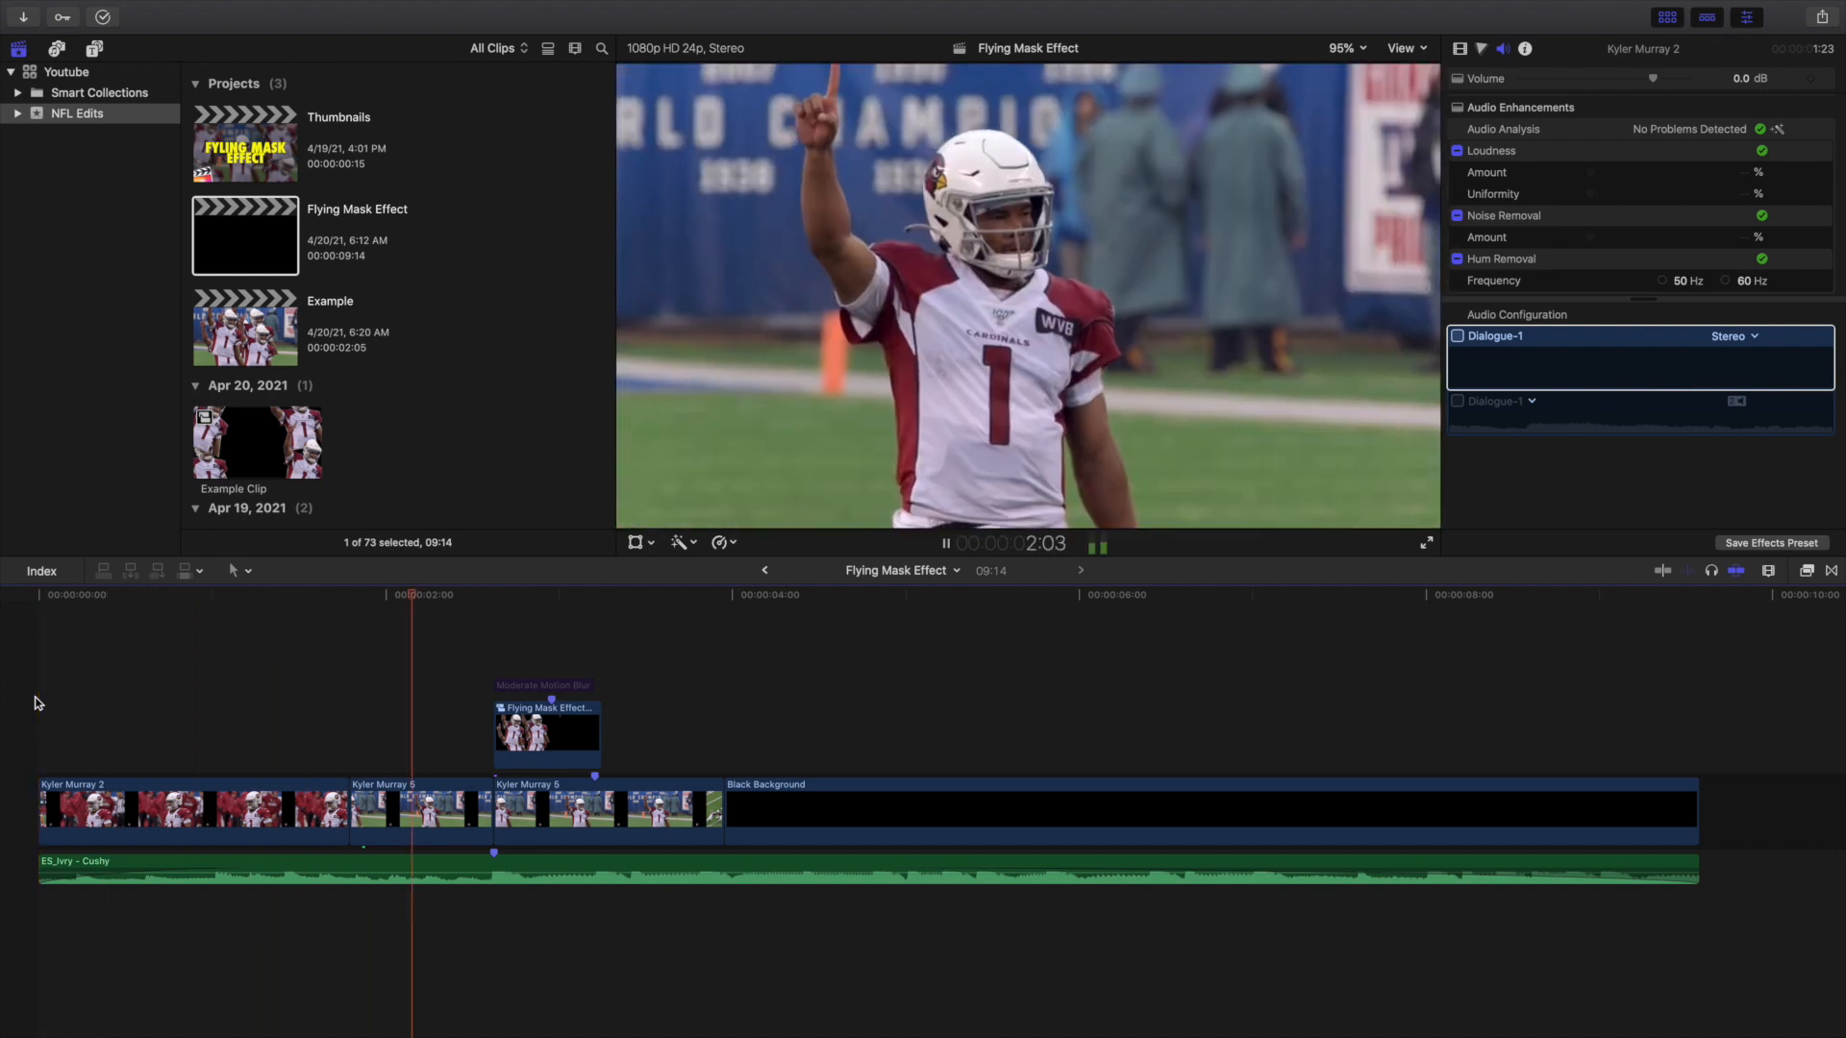
pyautogui.press('space')
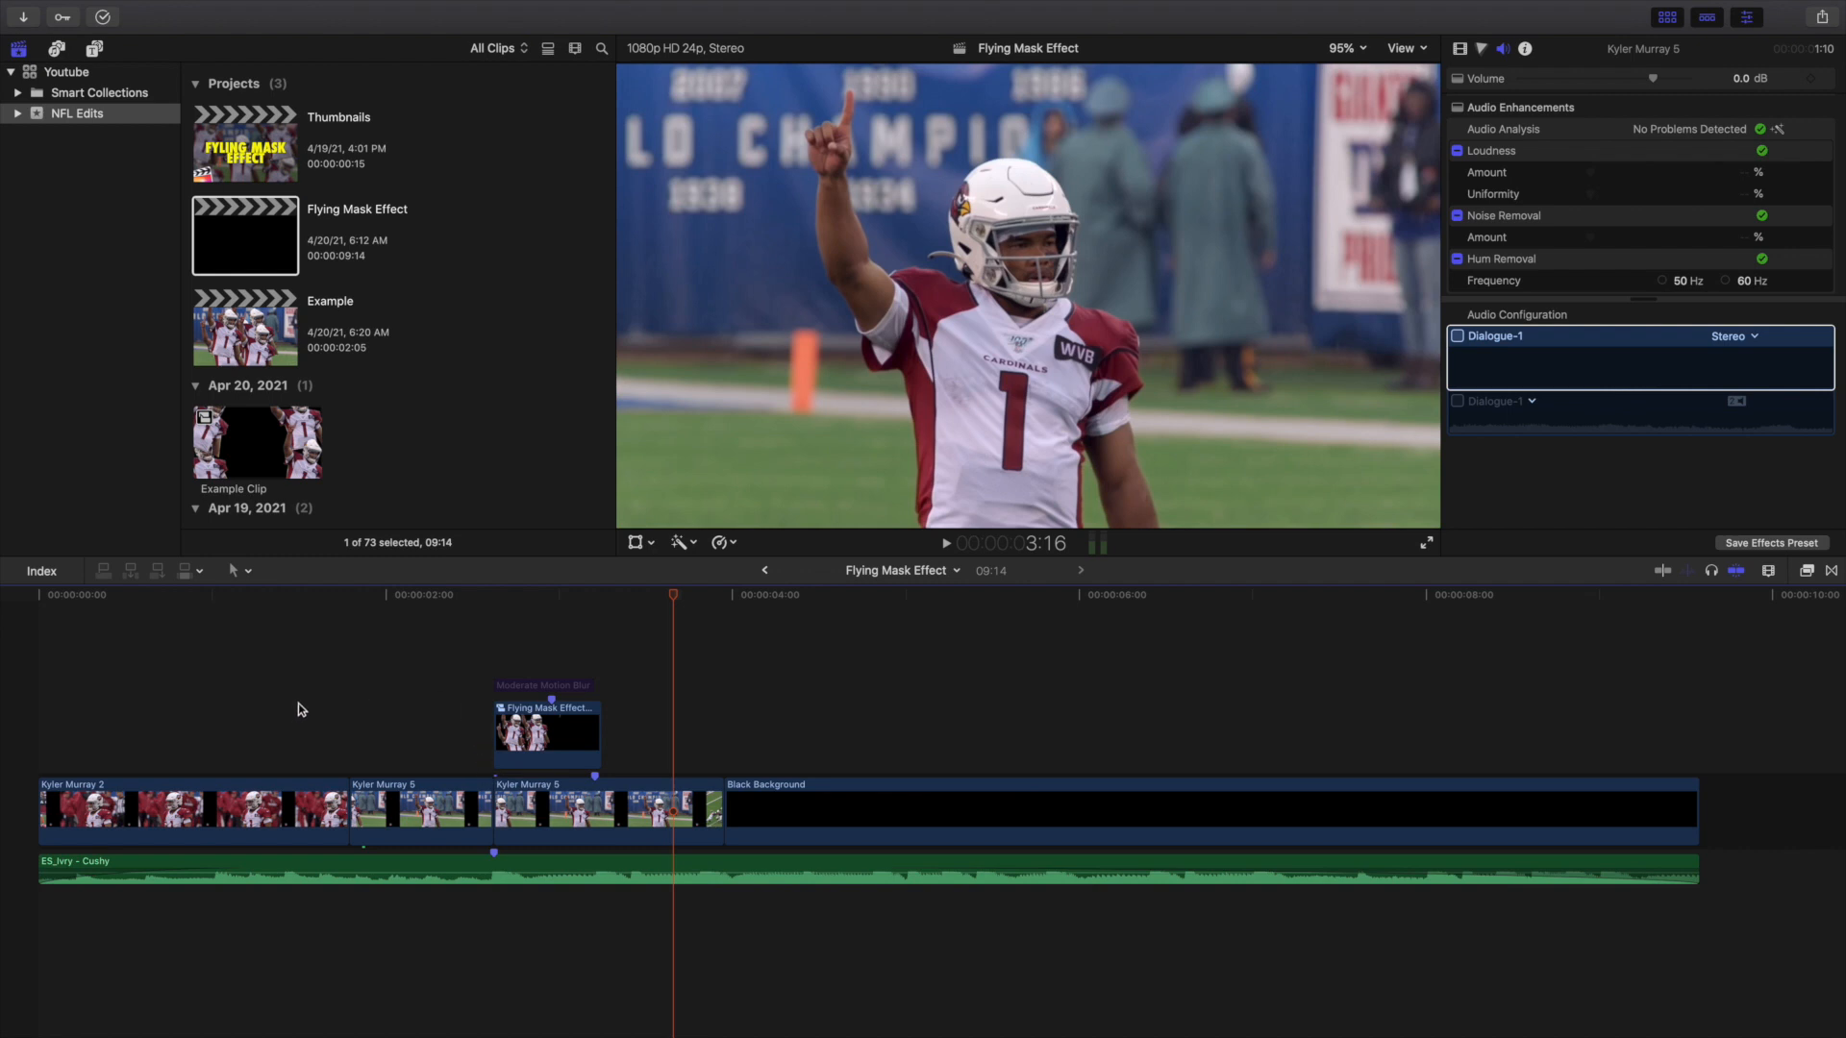
# Replay the mask section repeatedly from the first Kyler Murray 5 clip's start at 1:19 to review the motion-blurred flying masks.
pyautogui.click(347, 692)
pyautogui.press('space')
pyautogui.click(347, 692)
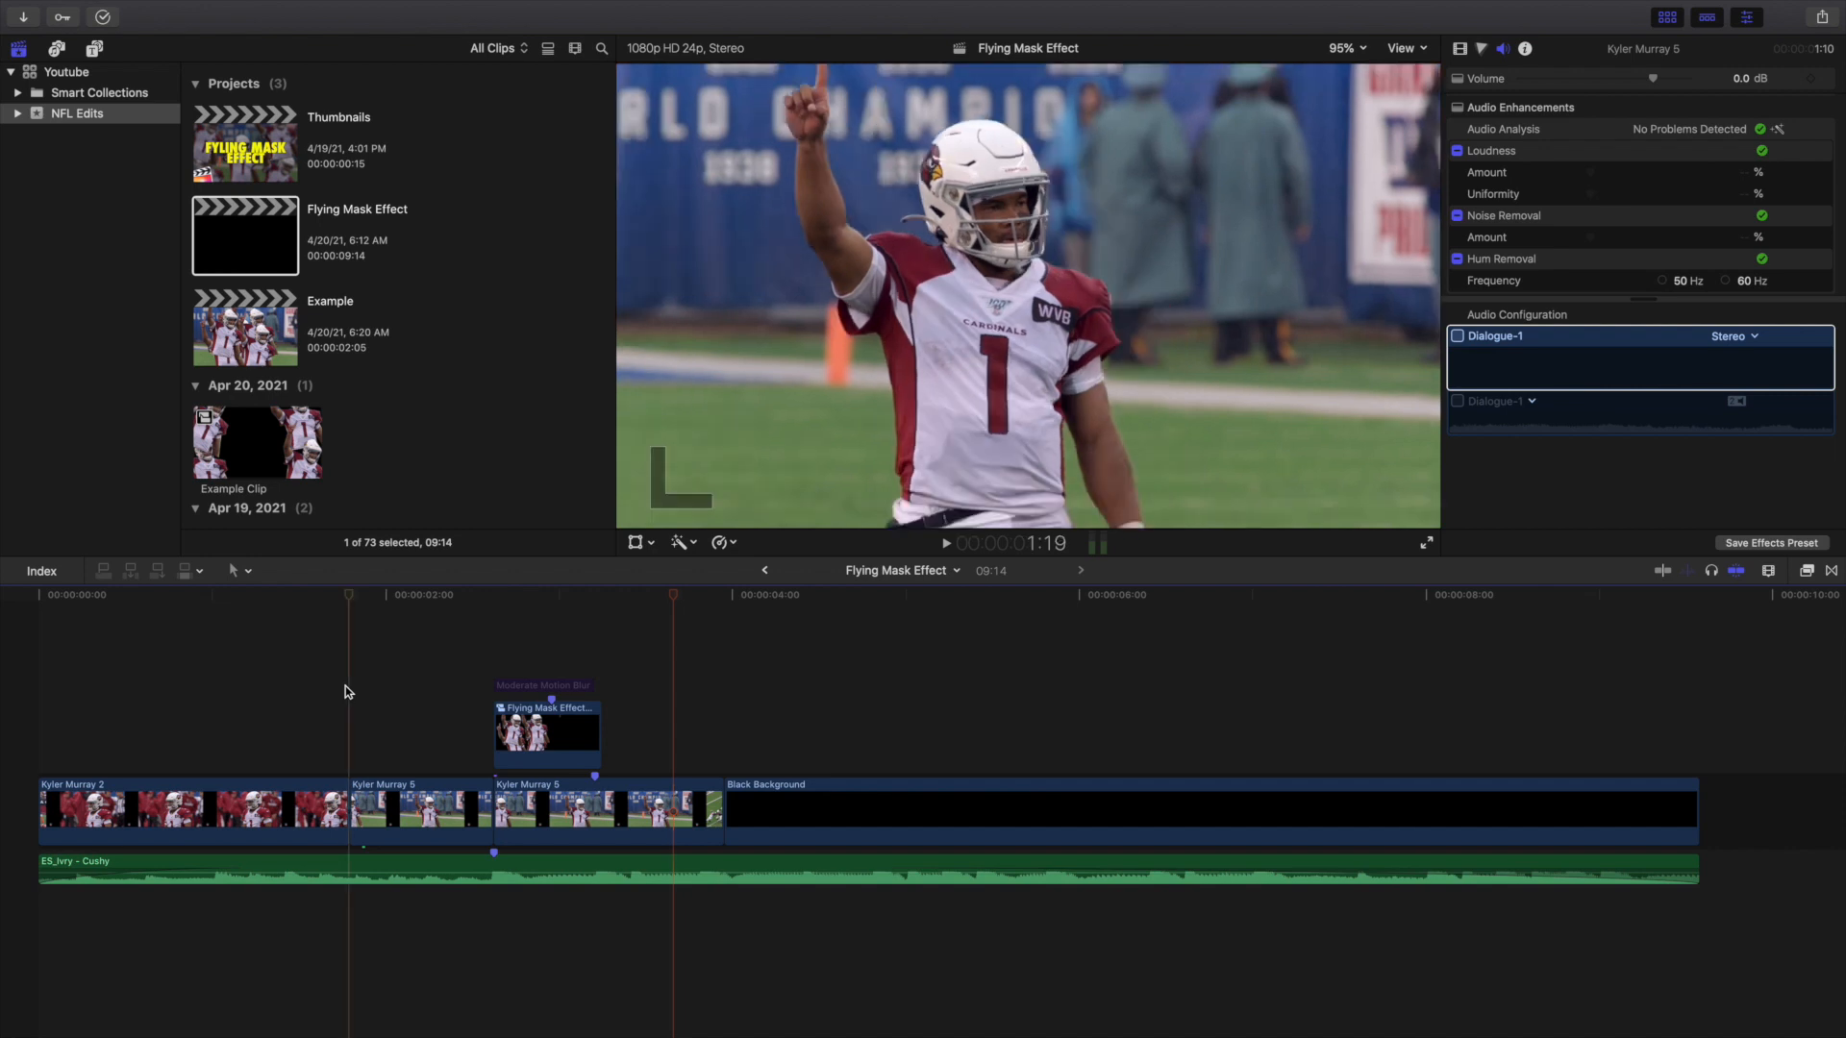
pyautogui.press('space')
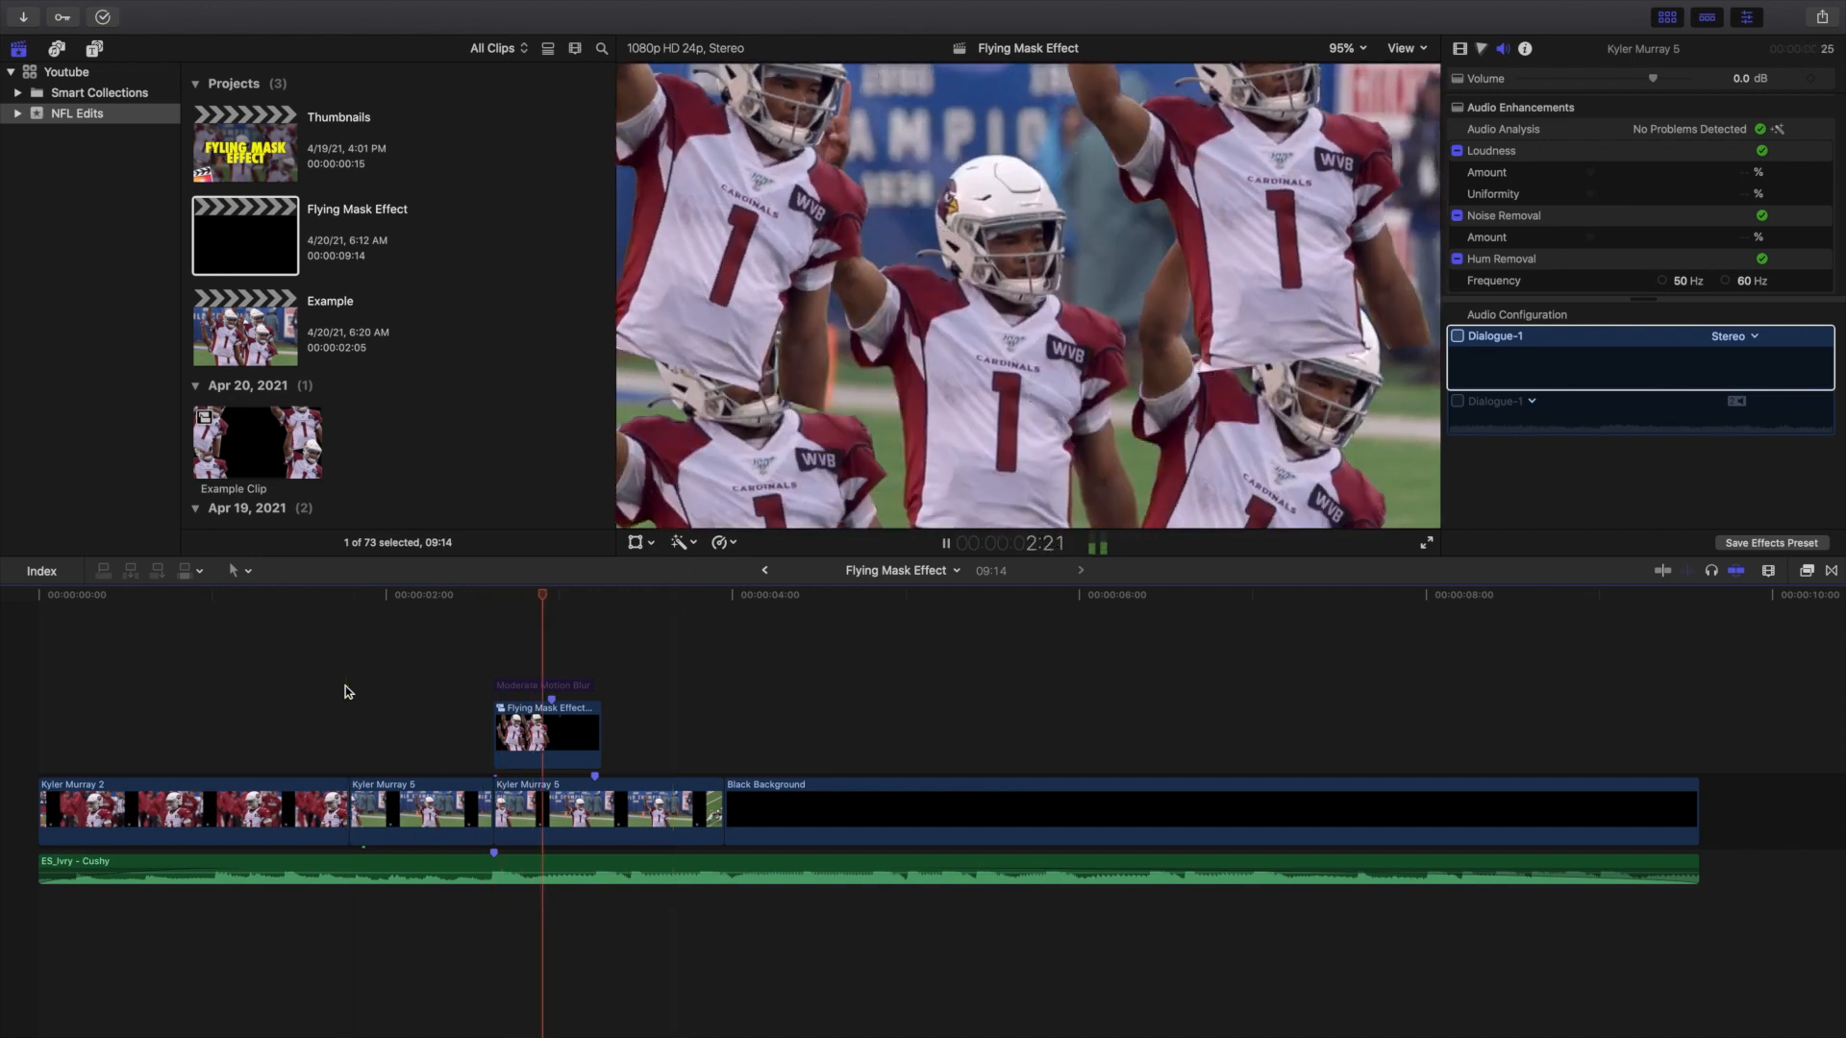
pyautogui.press('space')
pyautogui.click(494, 665)
pyautogui.press('space')
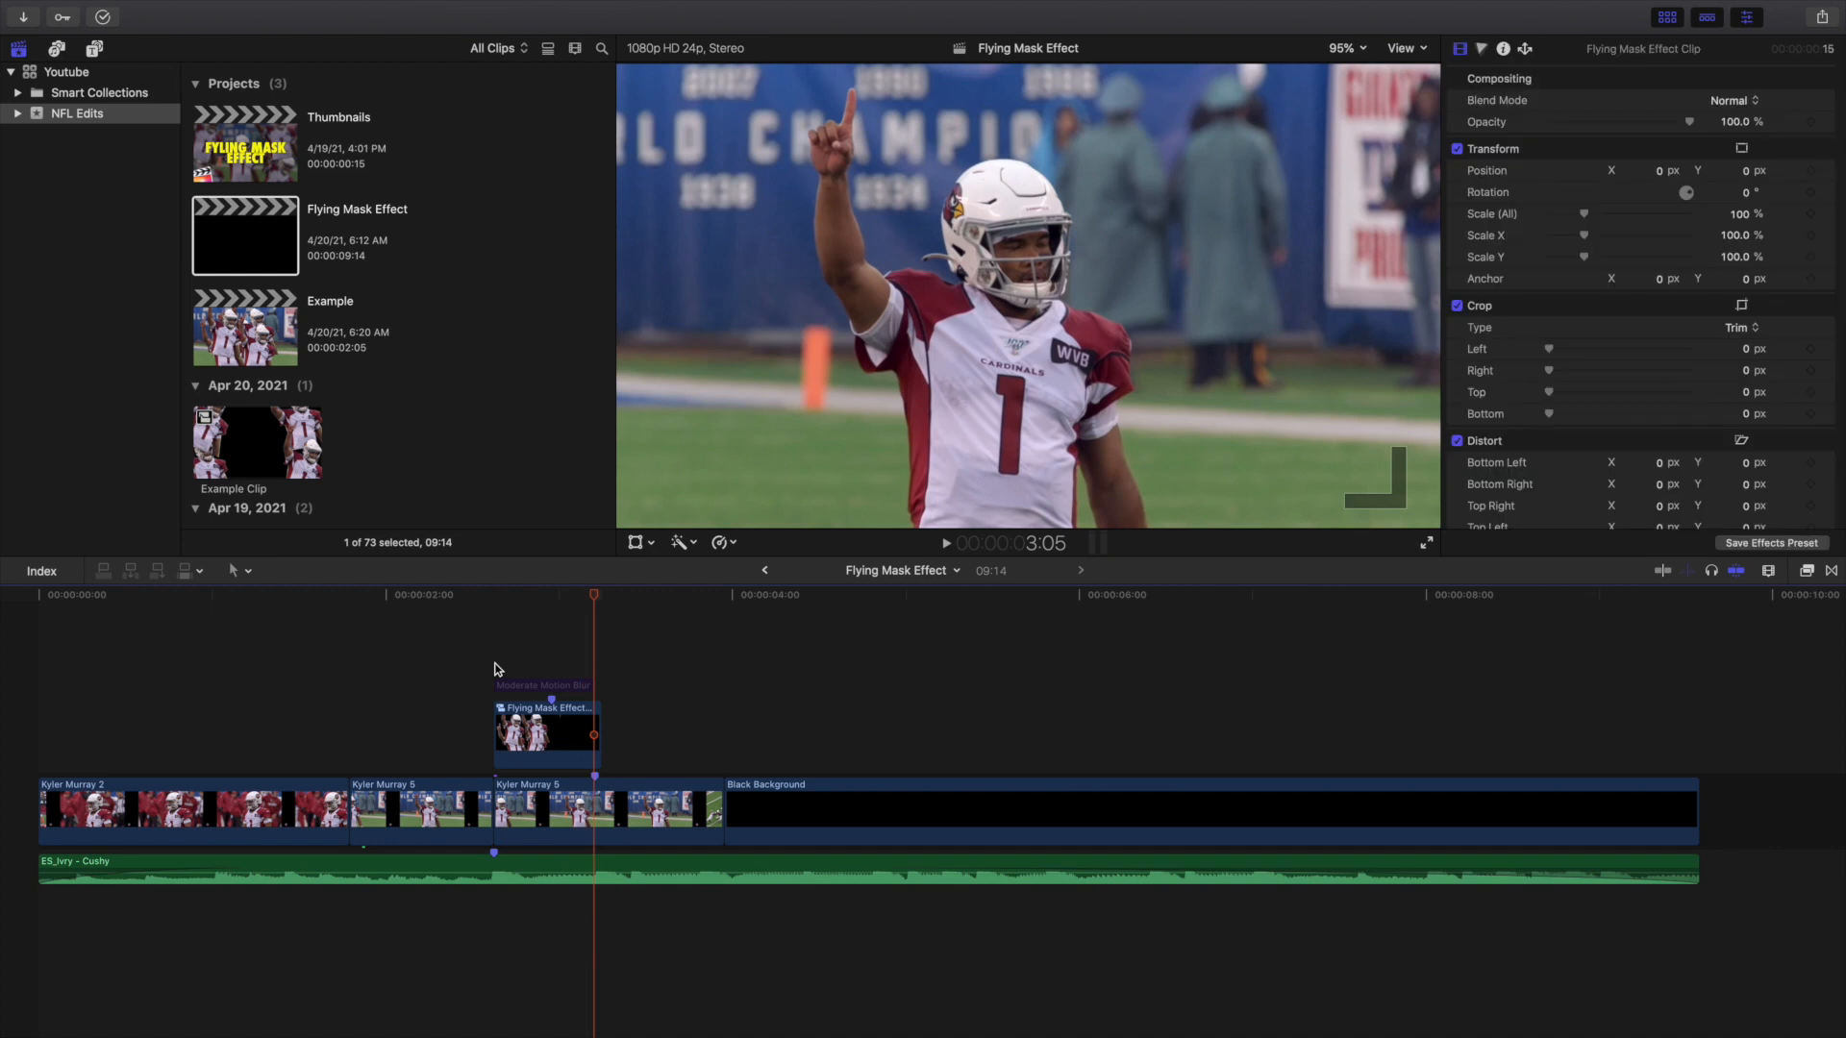
pyautogui.click(495, 670)
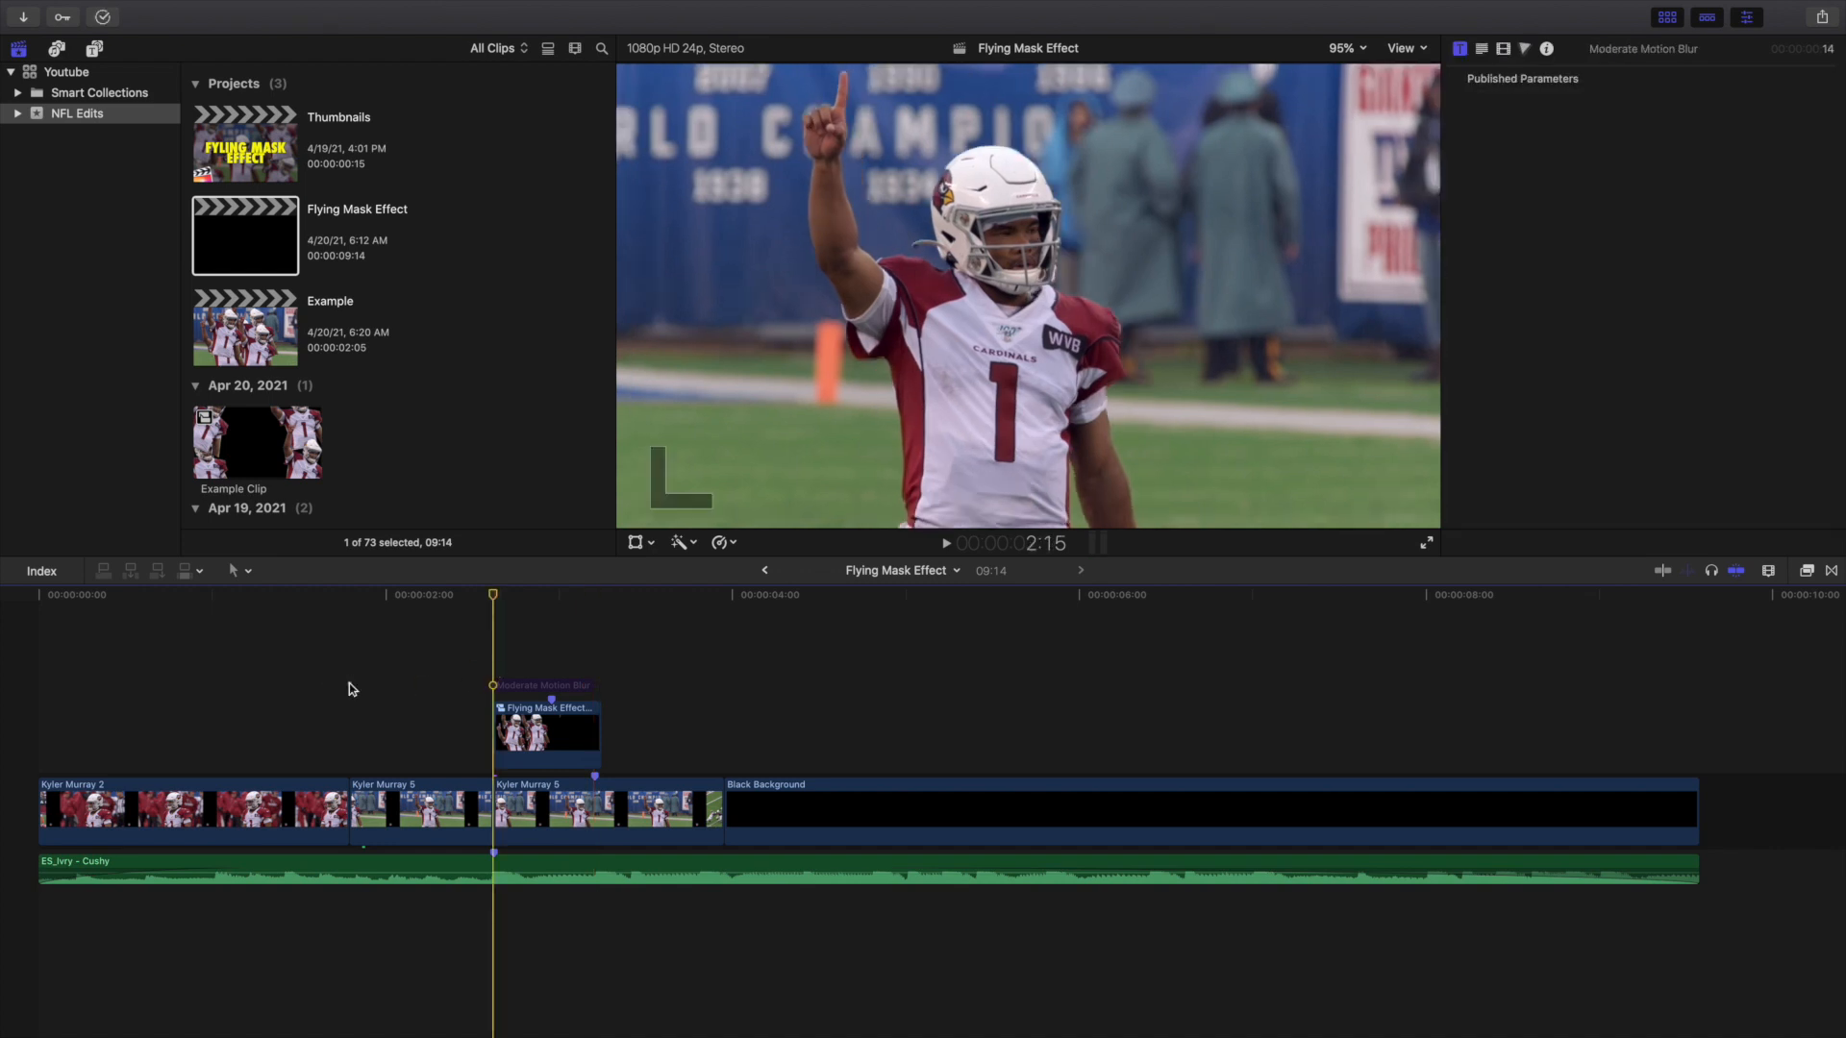
pyautogui.press('space')
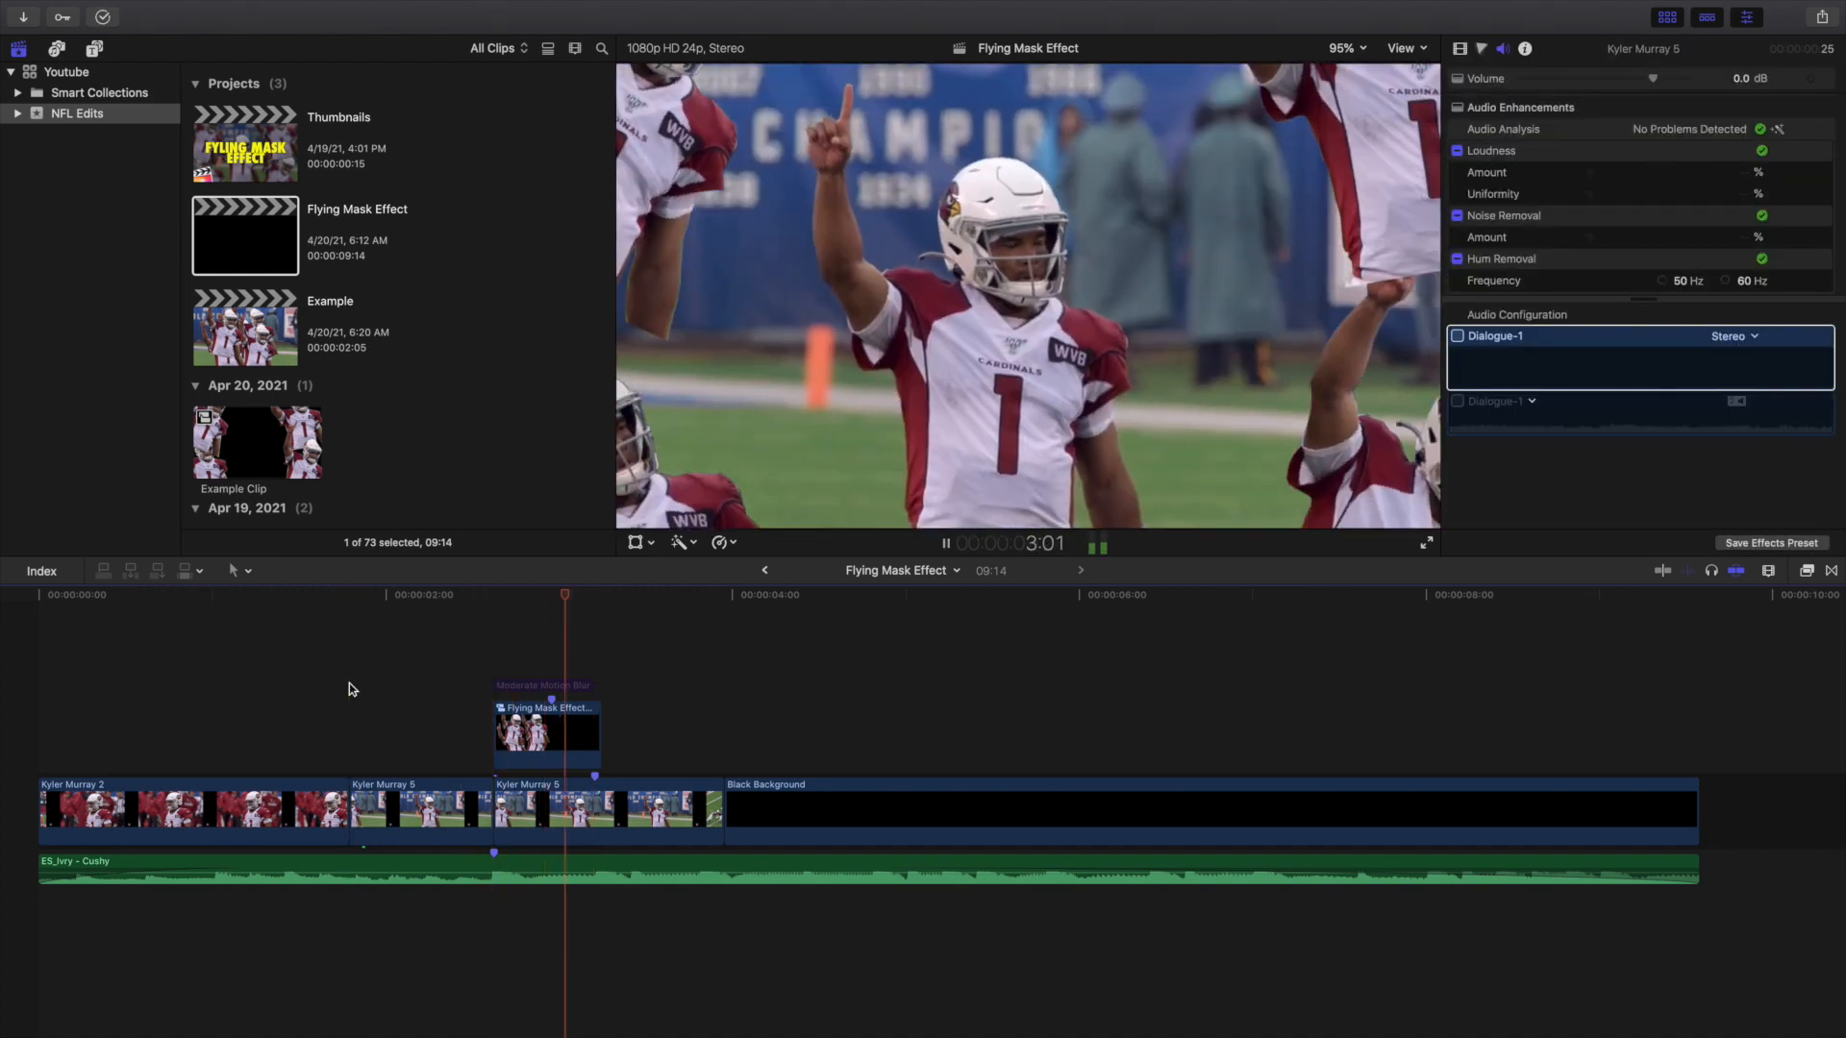
pyautogui.click(349, 683)
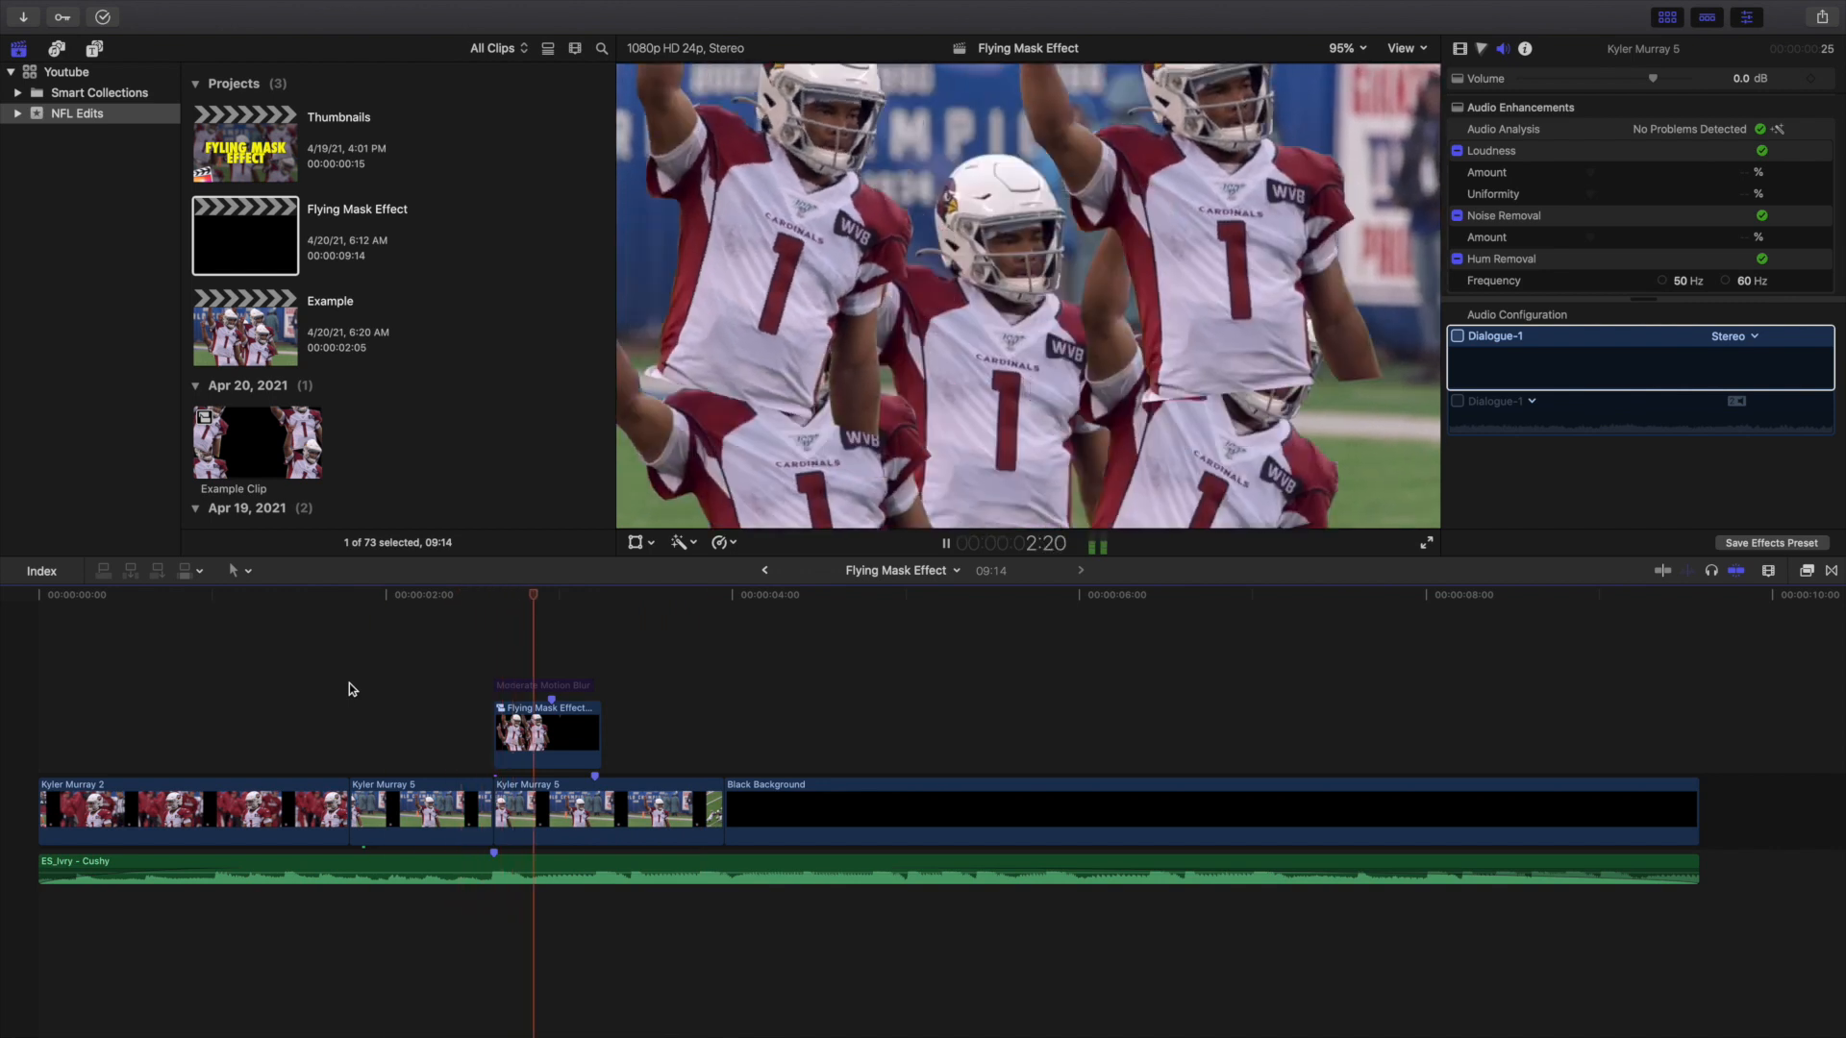
pyautogui.press('space')
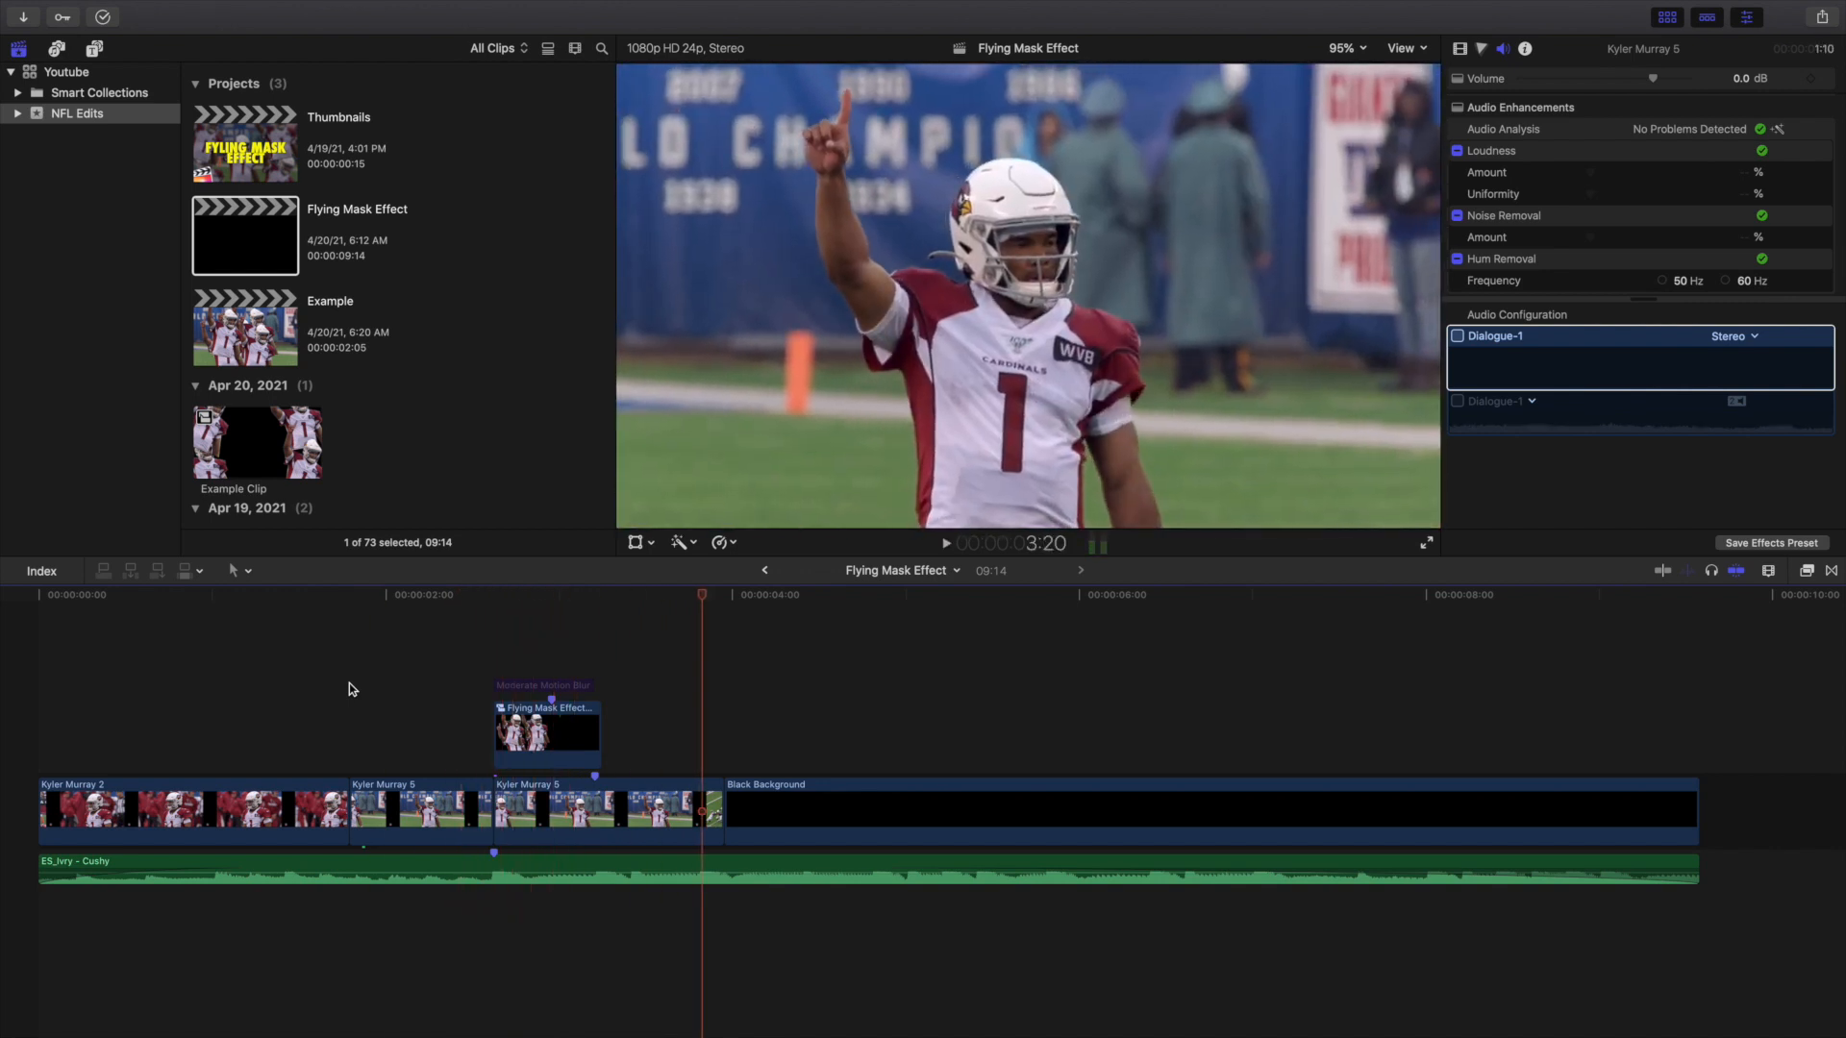
pyautogui.click(349, 688)
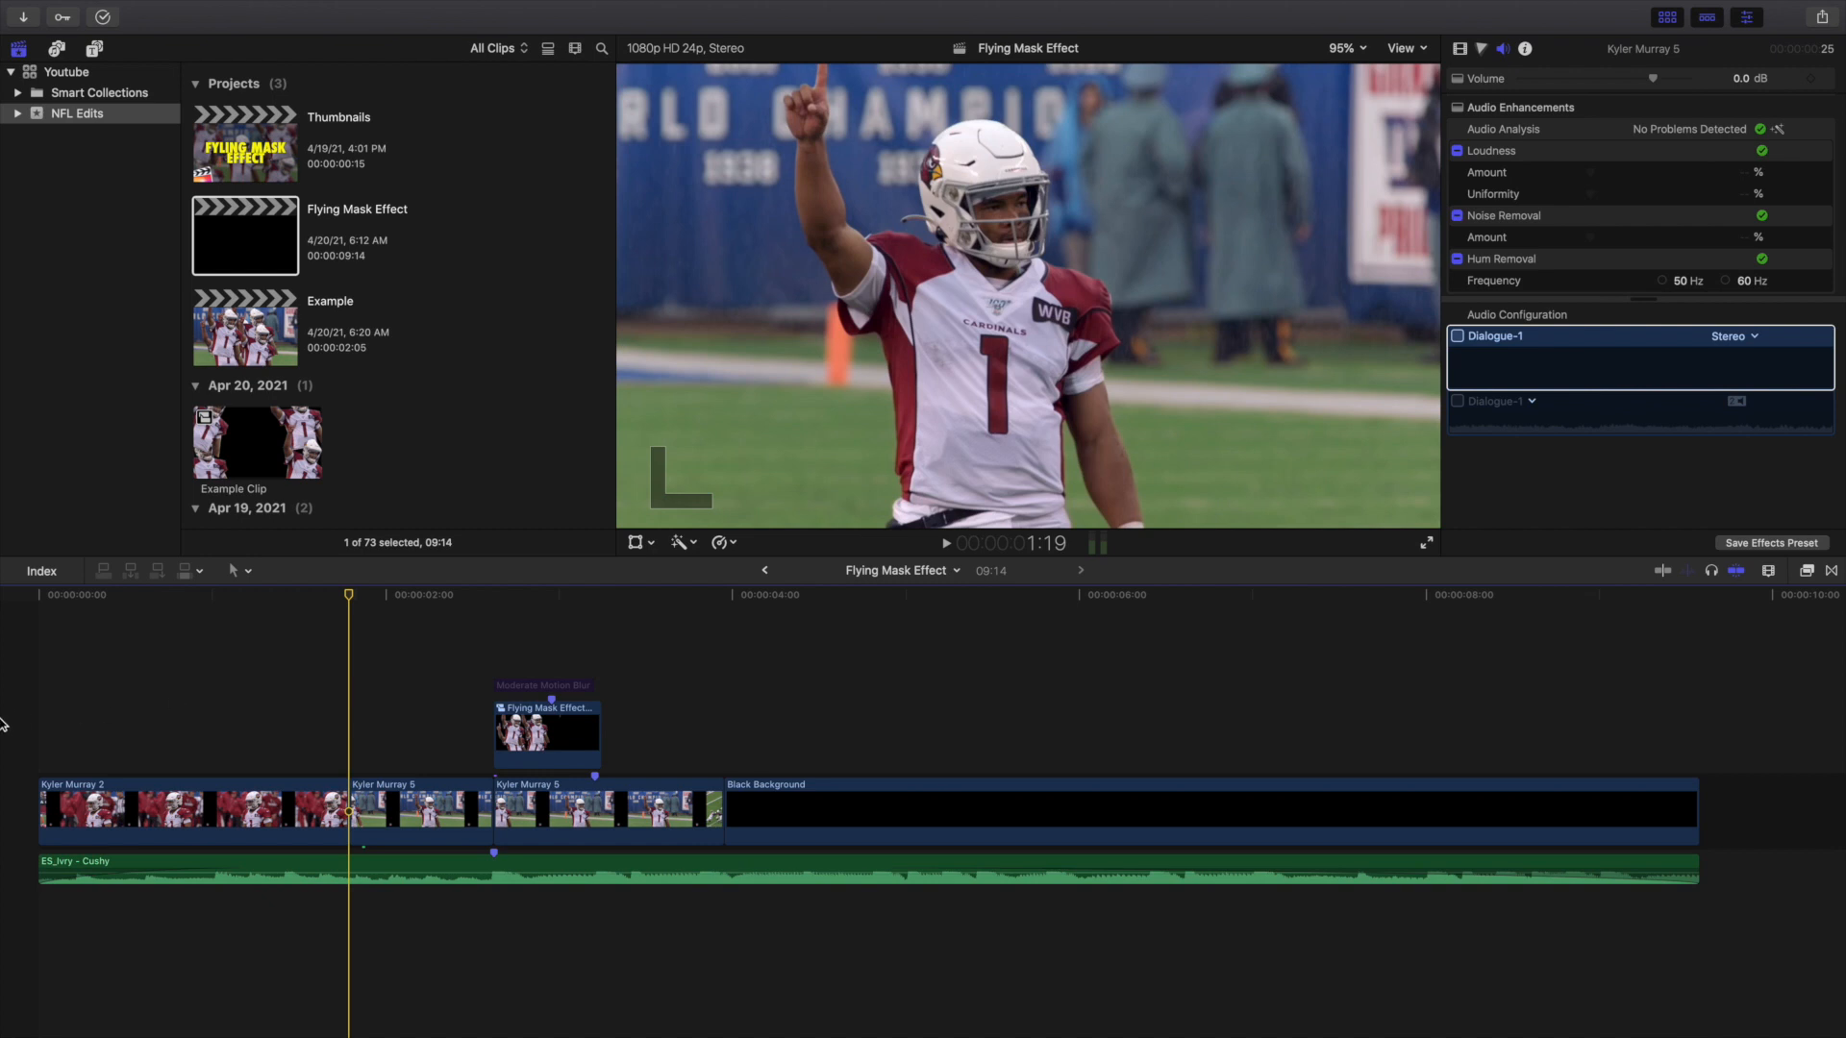
# Play the finished edit from the beginning into the black background for a final review.
pyautogui.press('Home')
pyautogui.press('space')
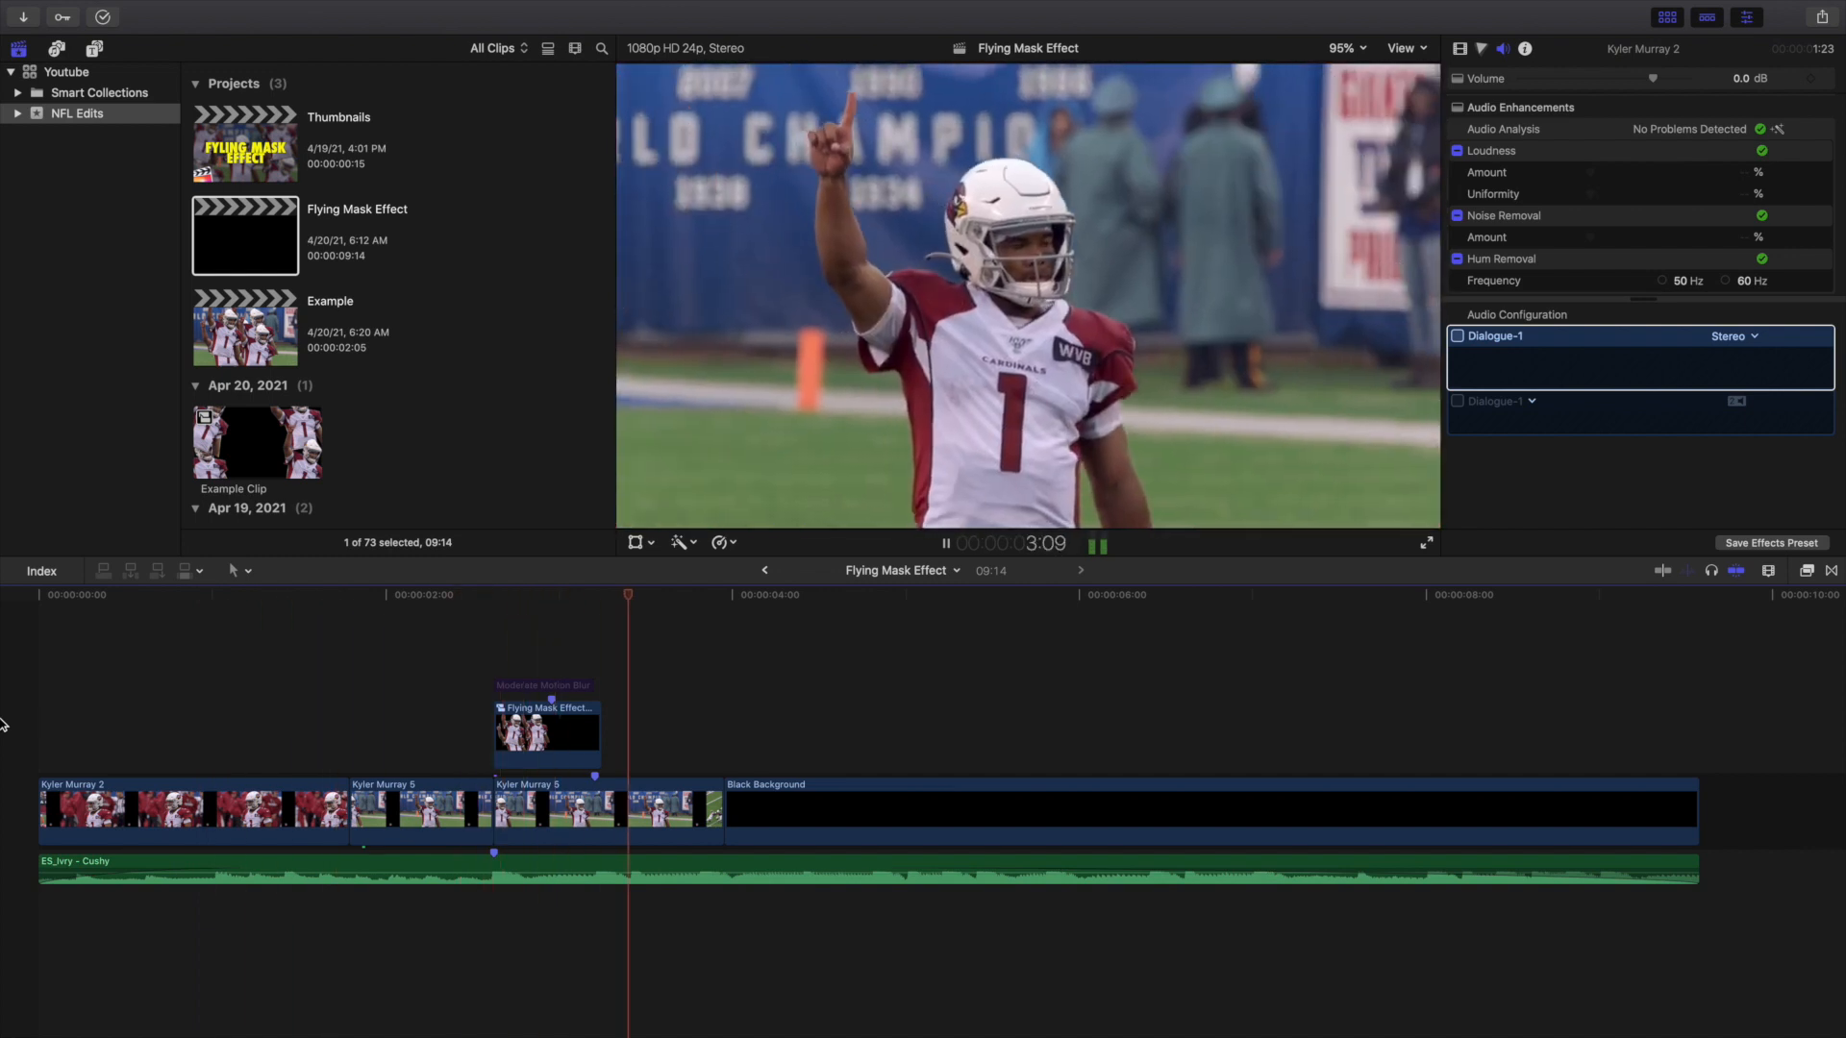
pyautogui.press('space')
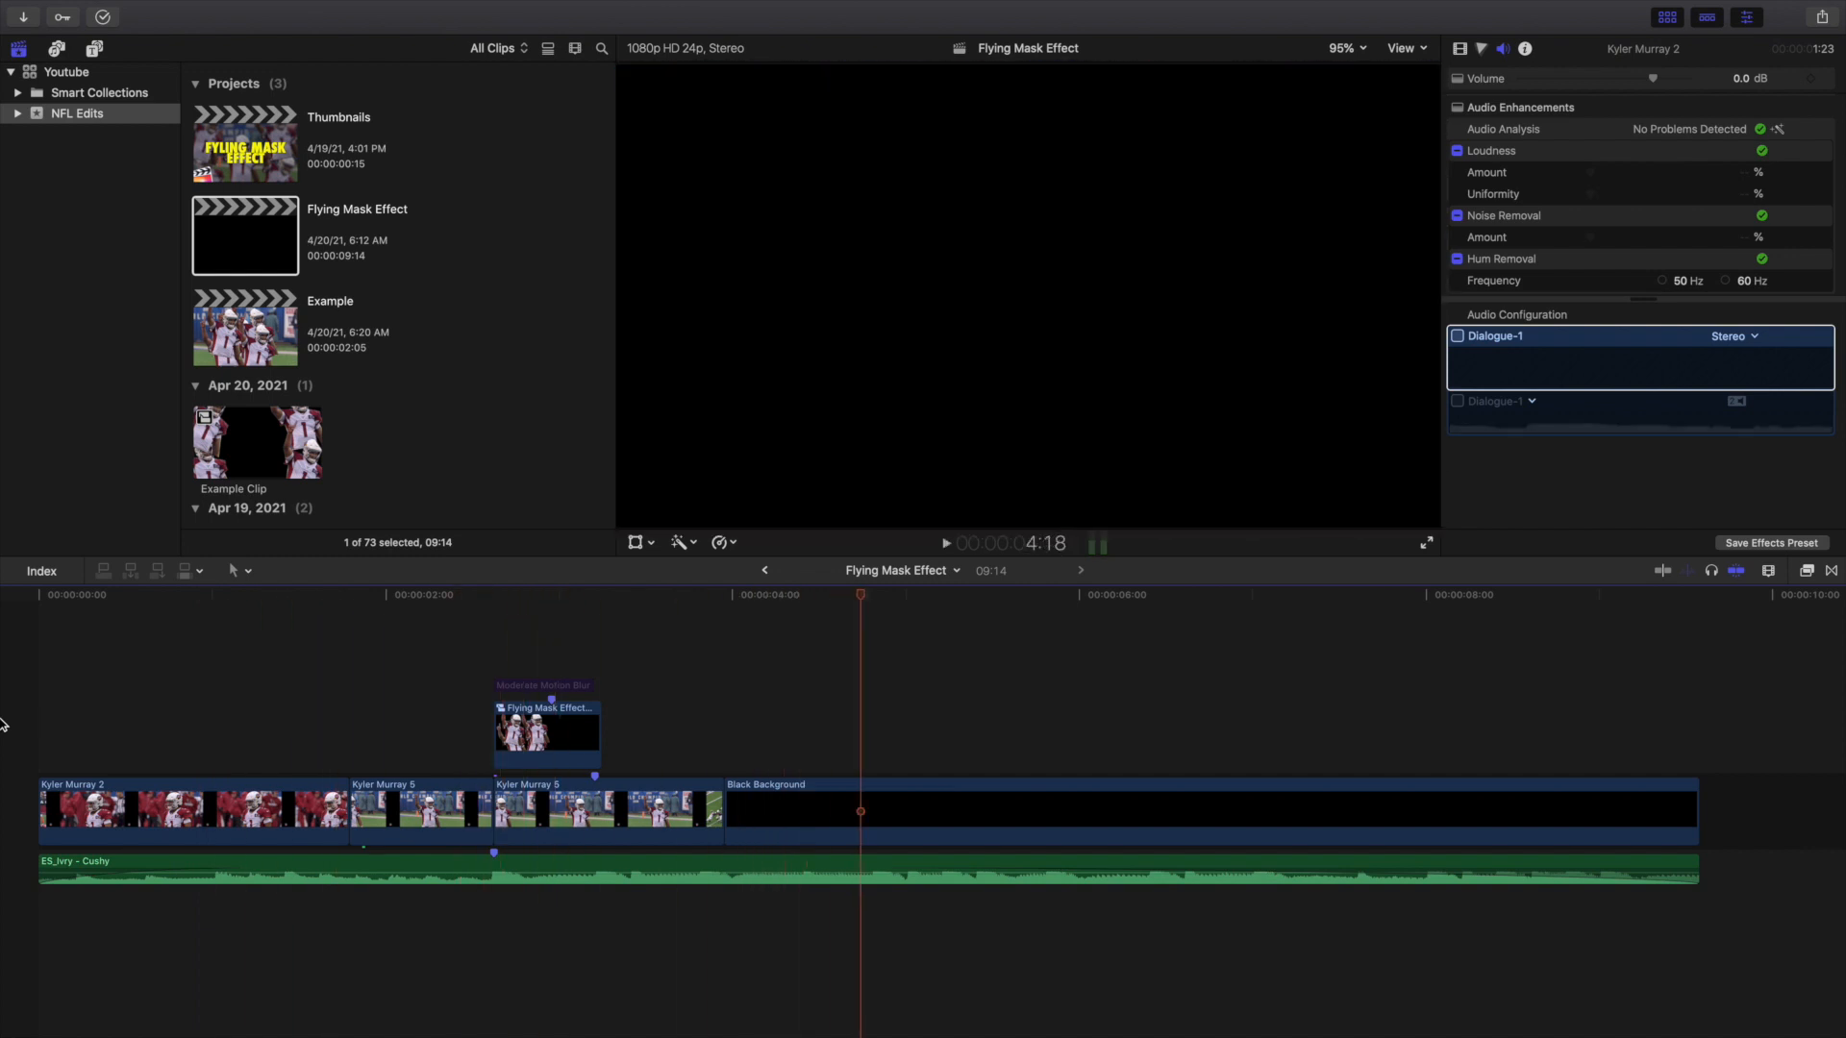